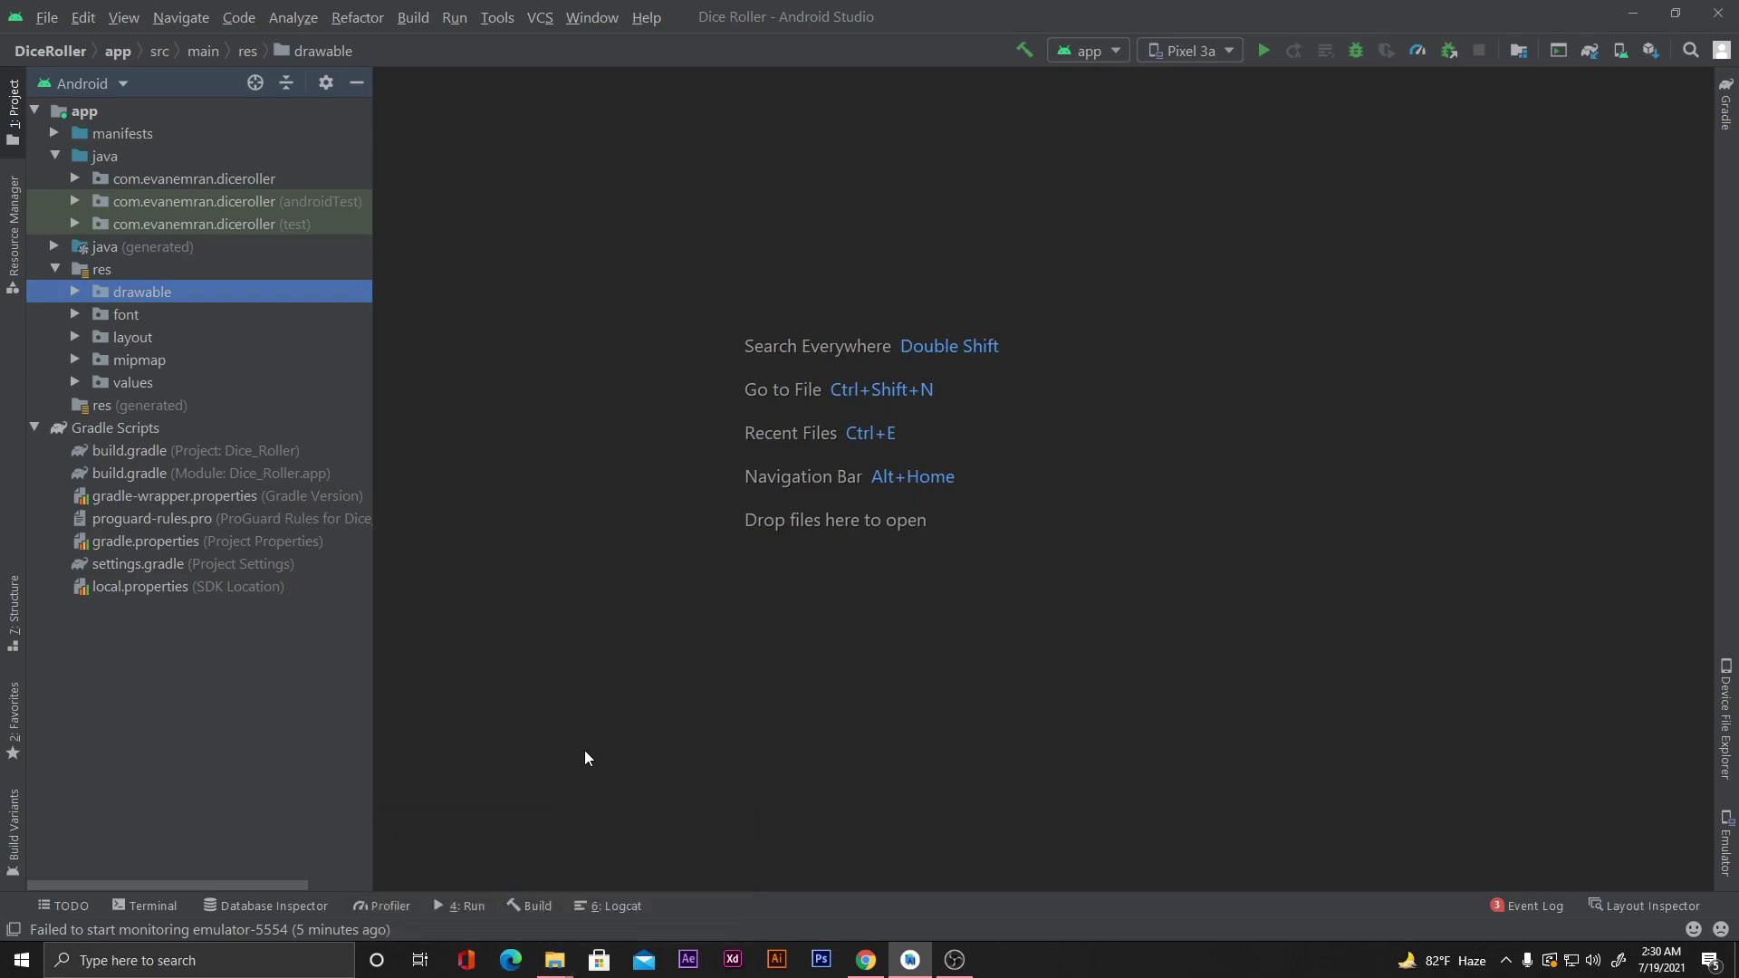
Locate the dice_roller_v1.0.apk release build in its folder, then close the file window.
mouse_move(555, 964)
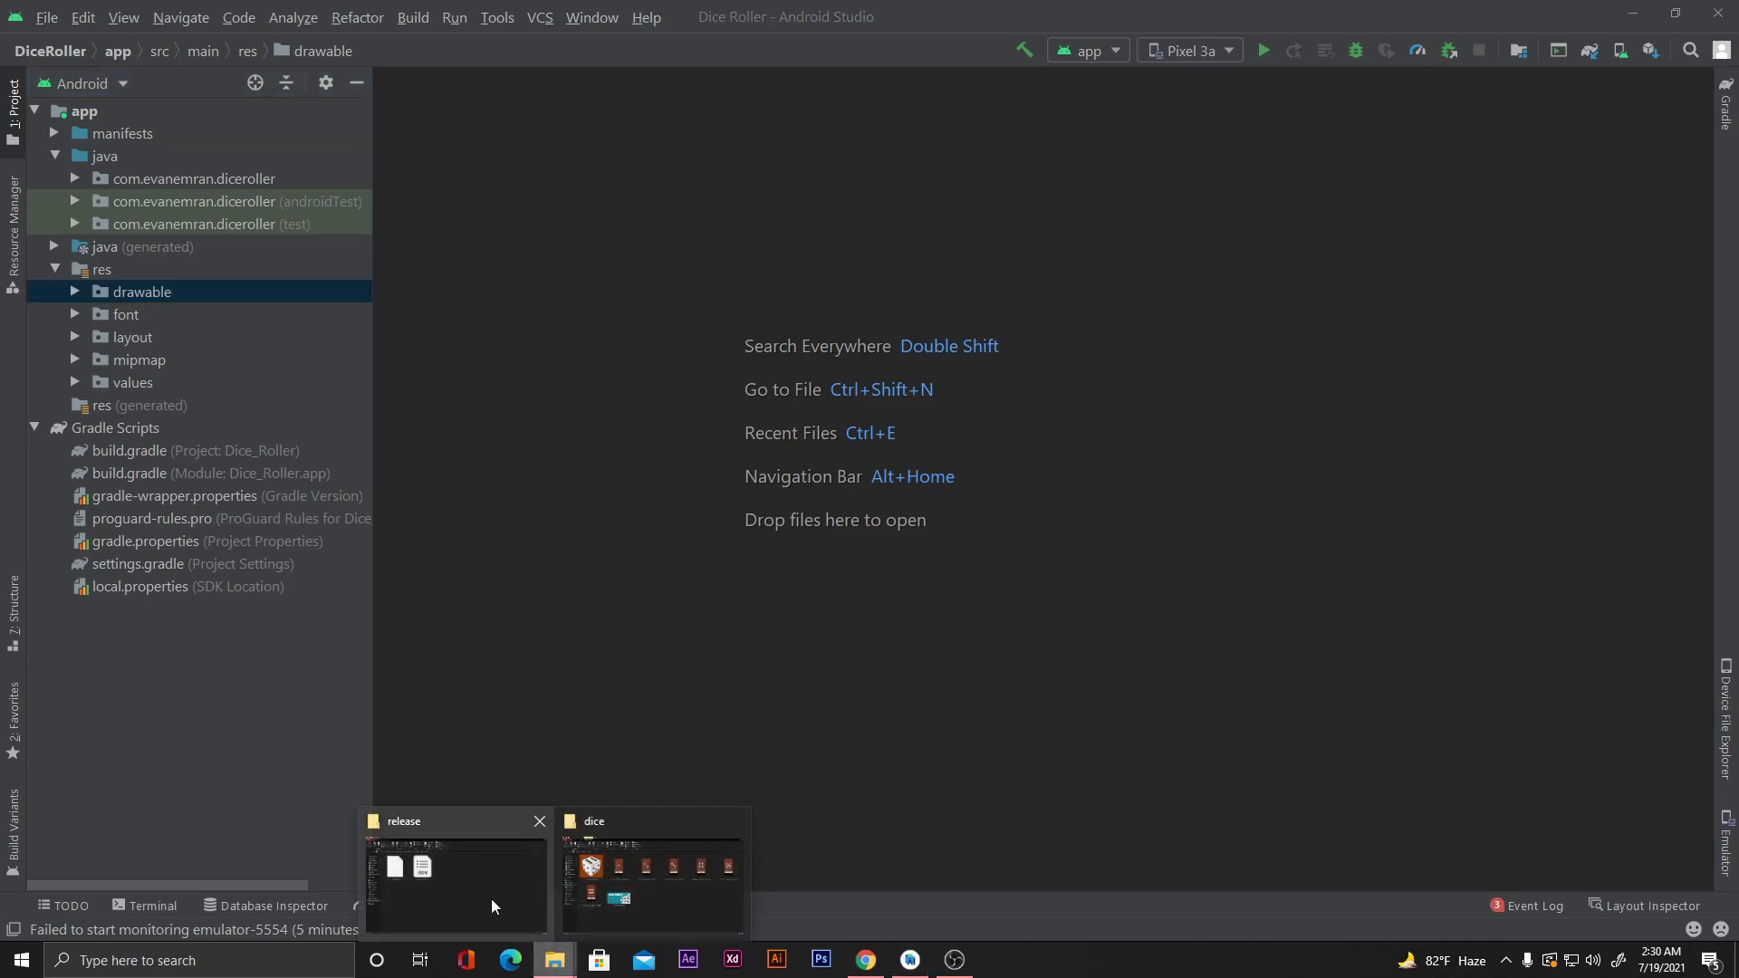
click(470, 880)
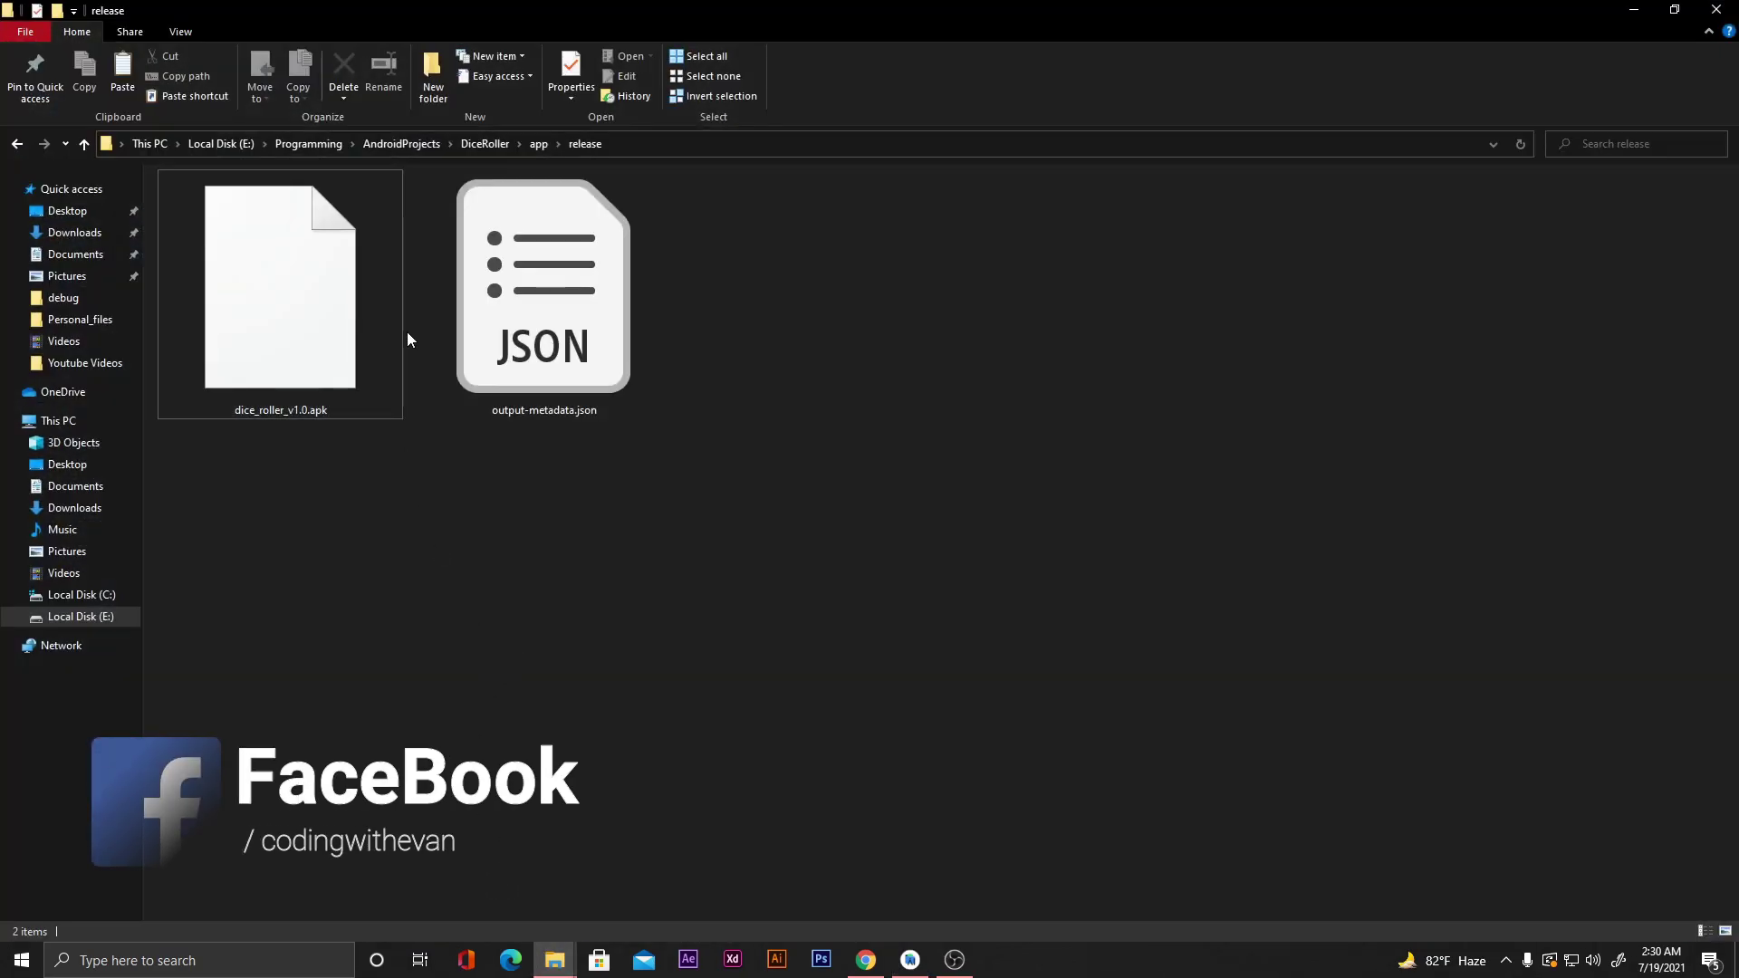
click(273, 341)
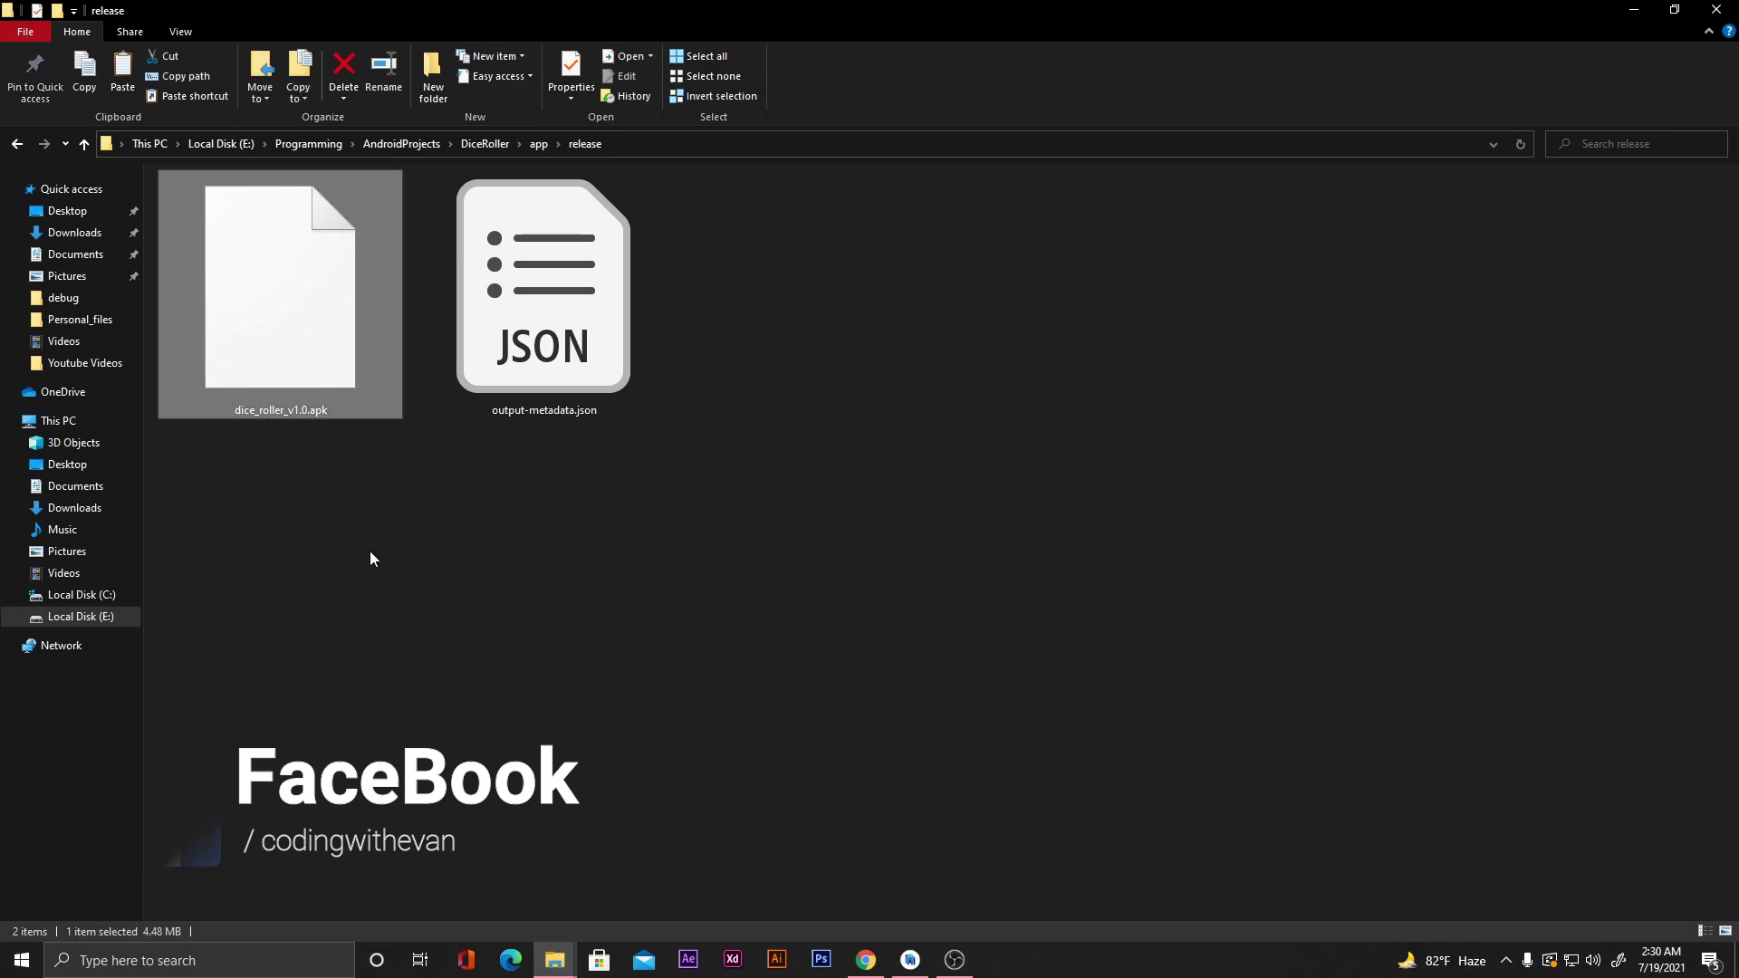
click(1632, 10)
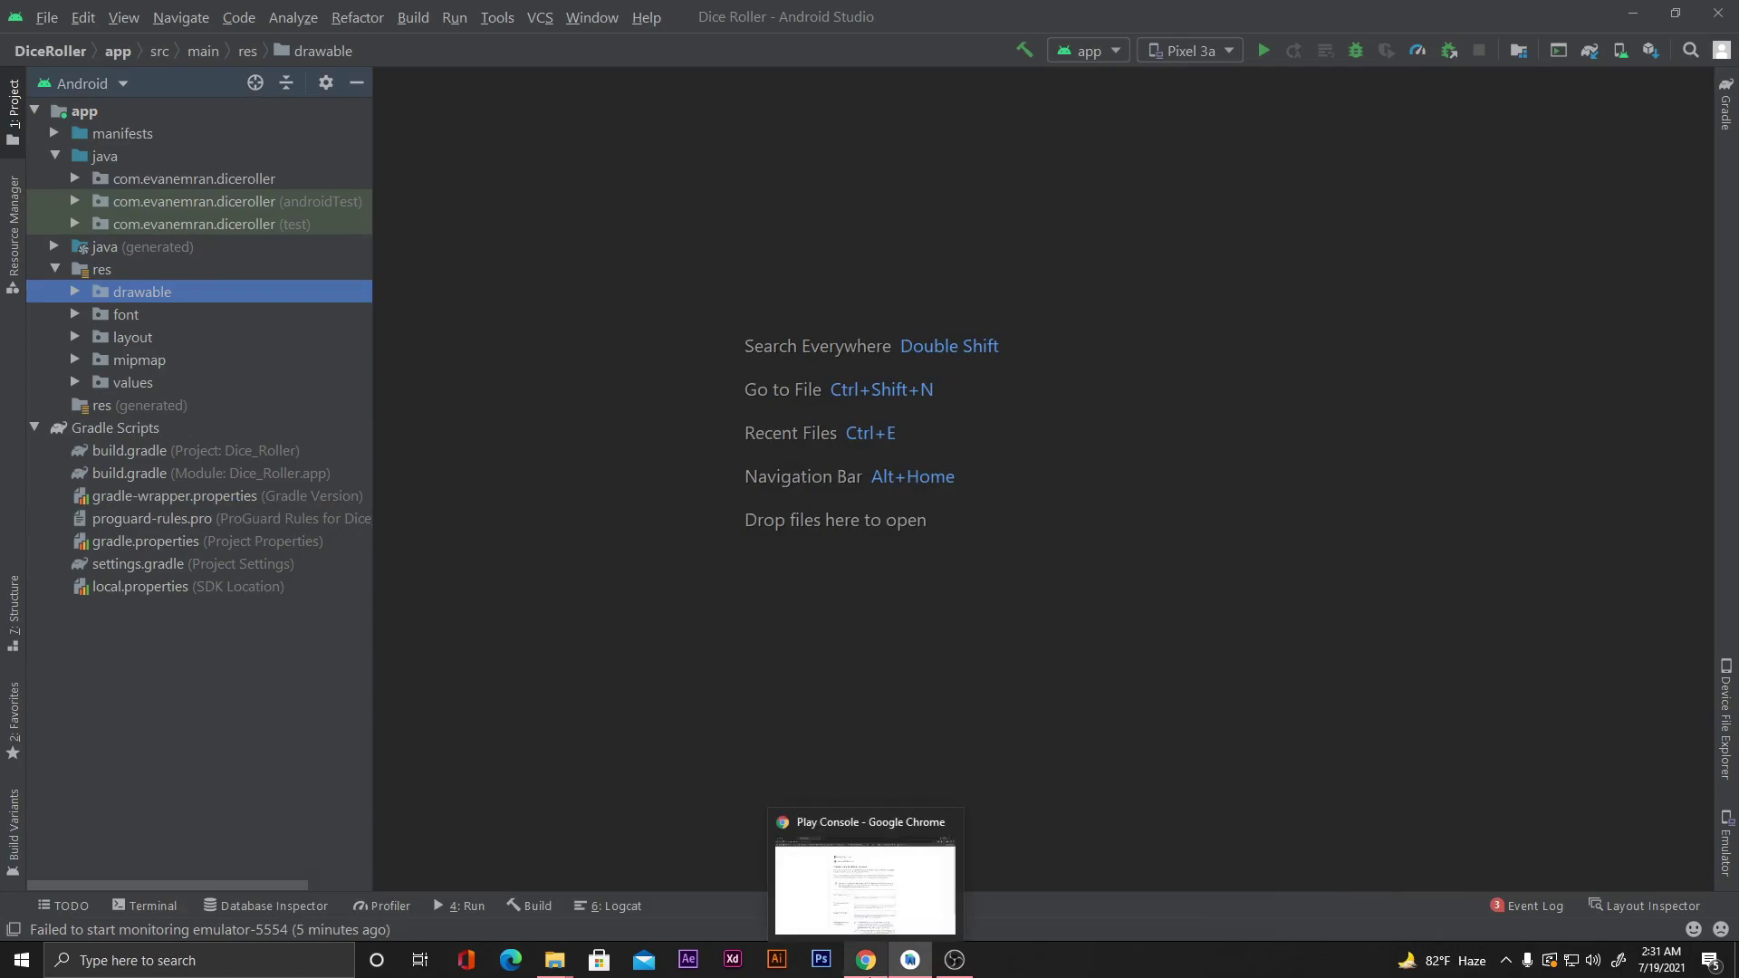
Bring up the Play Console developer account signup form and review its one-off $25 fee.
click(866, 960)
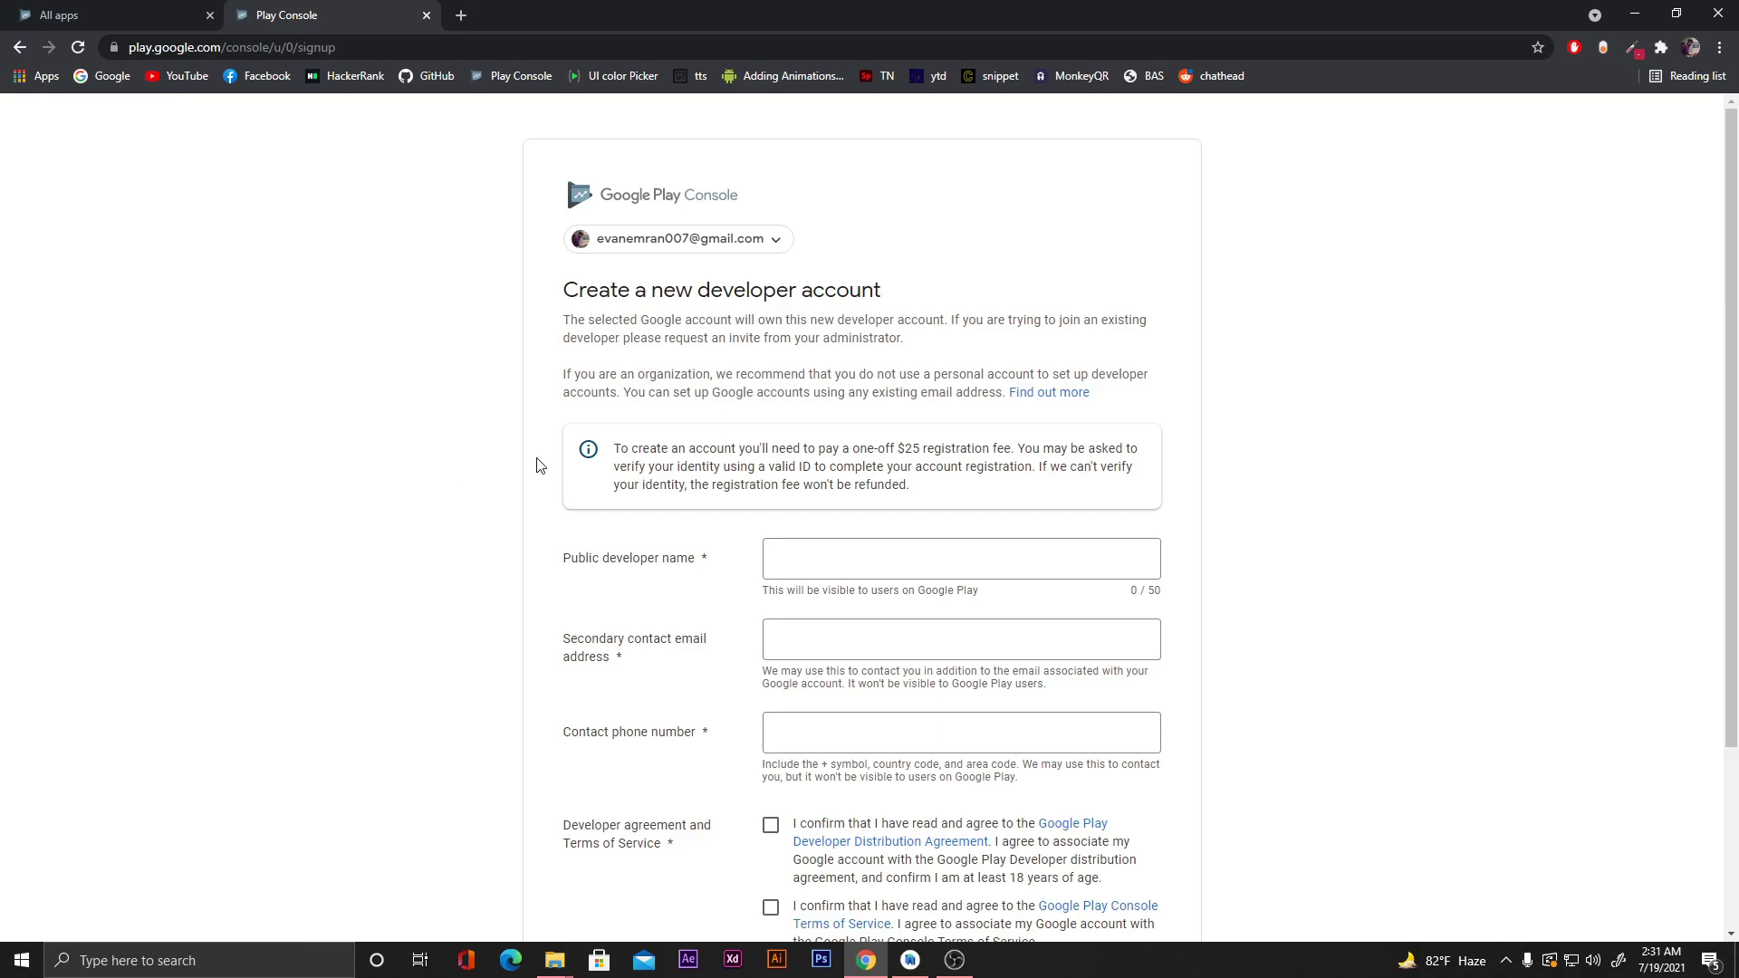
scroll(535, 466, down, 1)
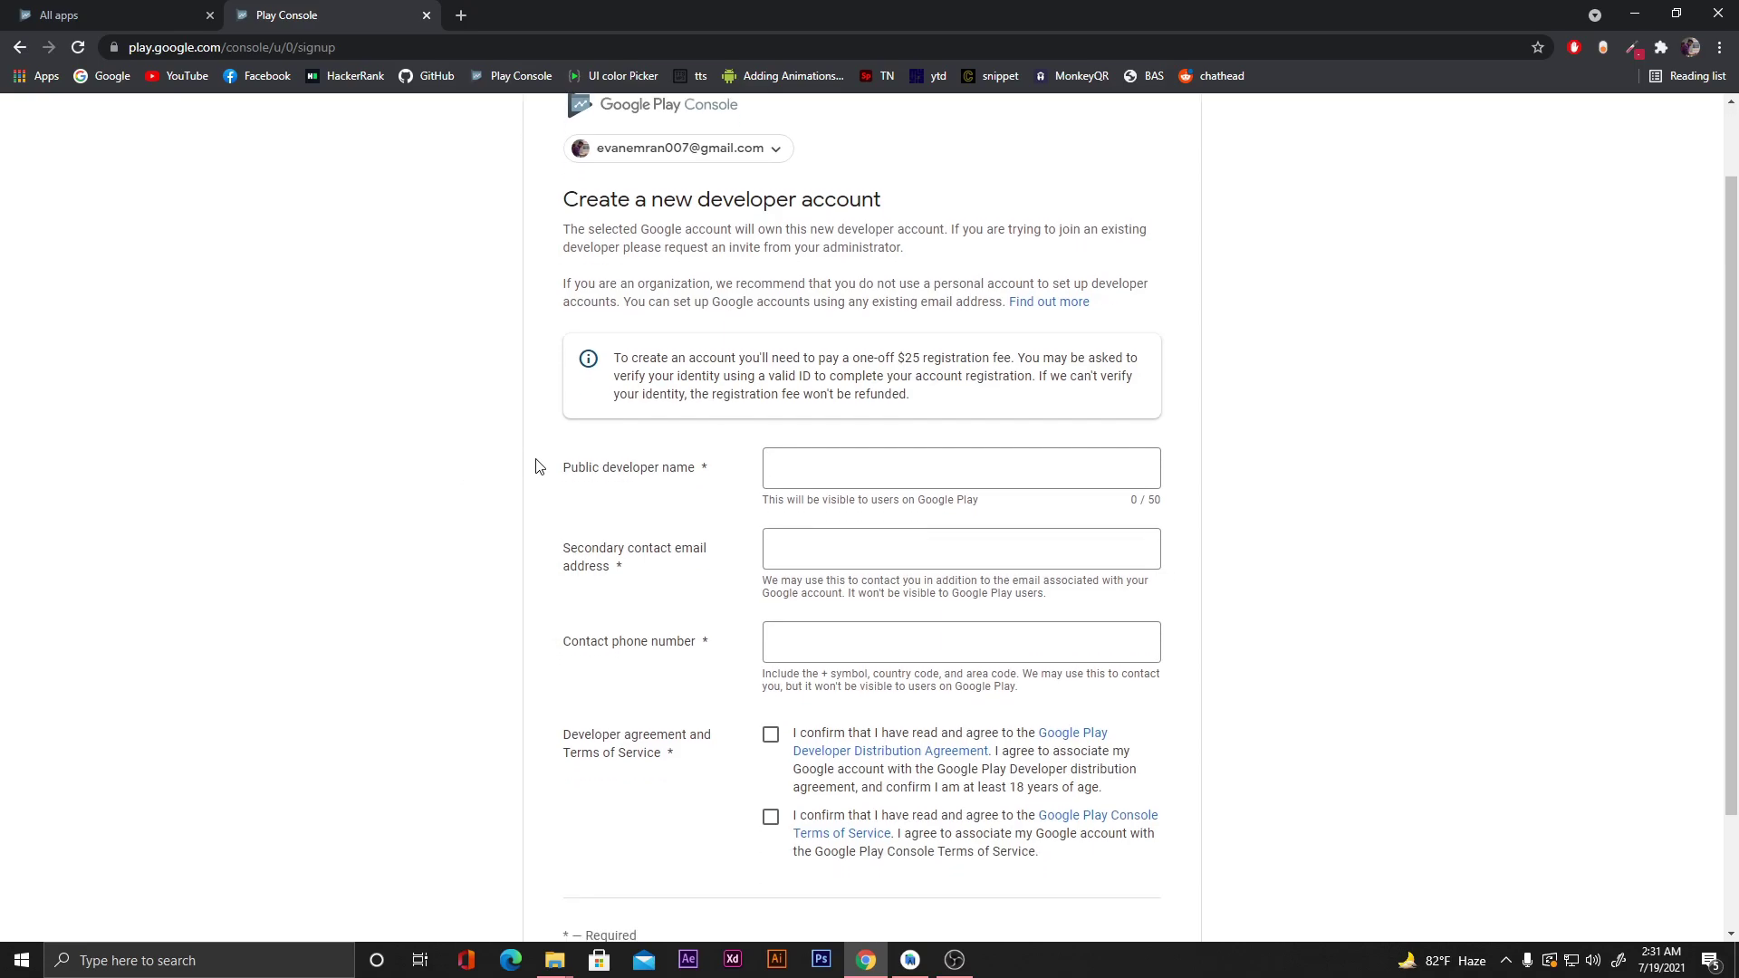
scroll(536, 466, up, 1)
scroll(919, 392, down, 3)
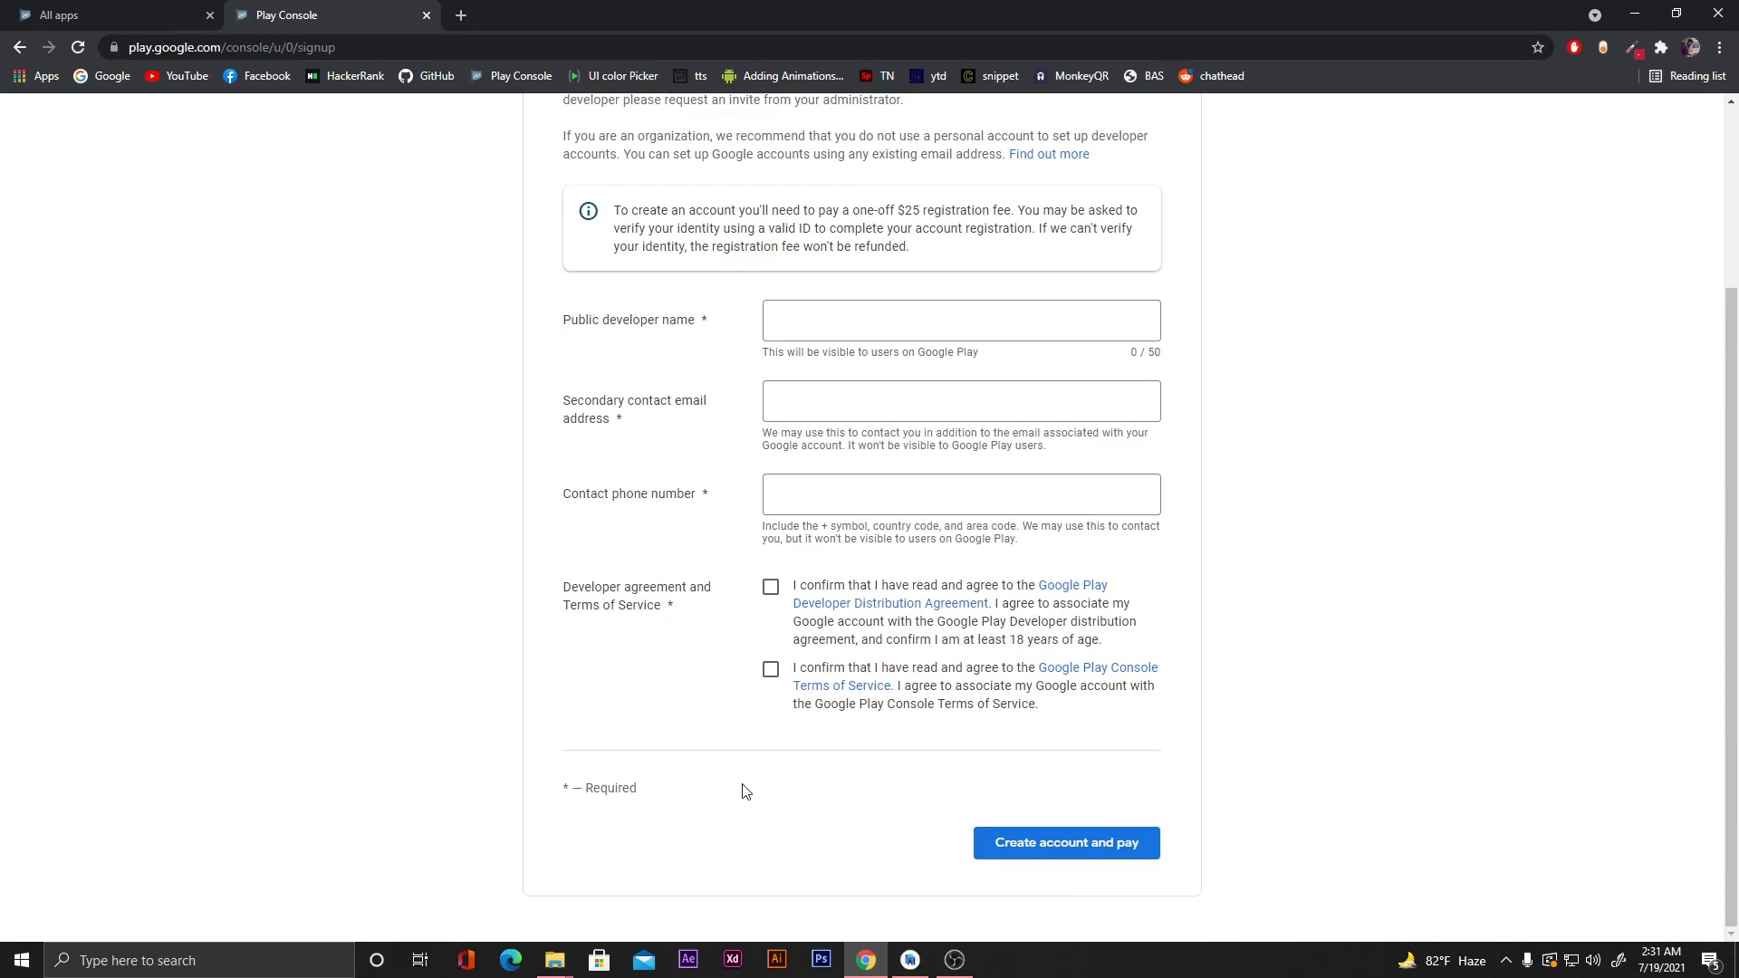
scroll(745, 793, up, 2)
scroll(730, 803, down, 2)
scroll(1412, 683, up, 3)
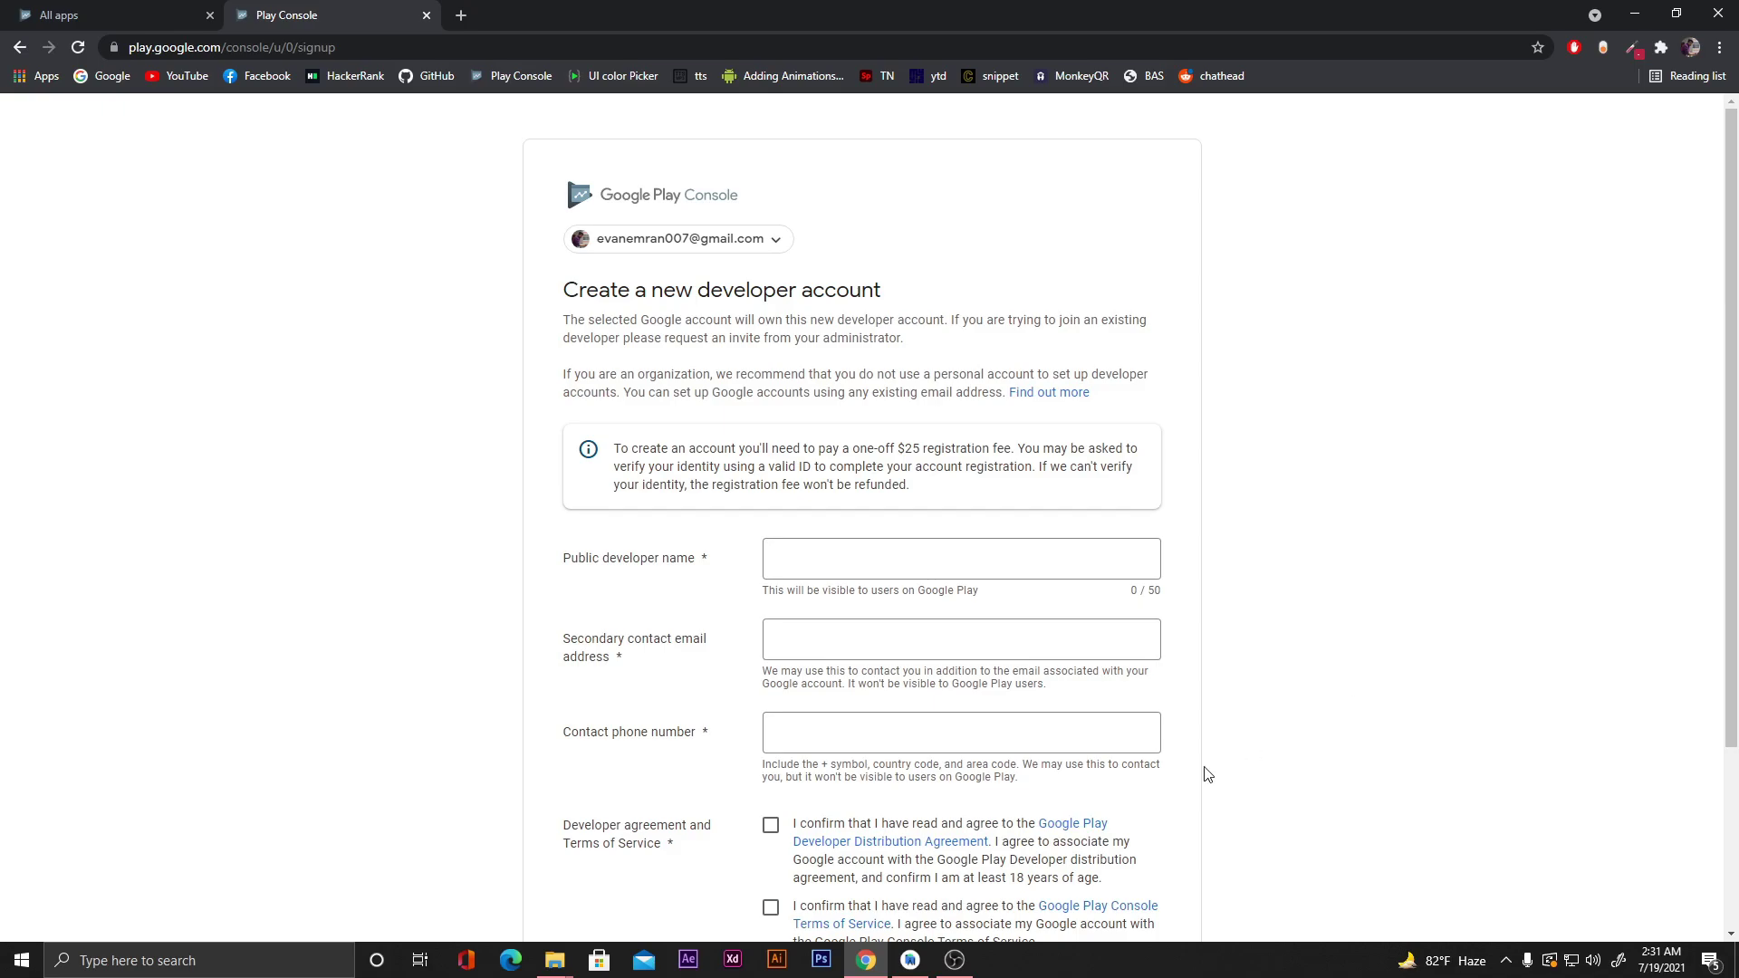
Switch to the All apps browser tab.
click(72, 11)
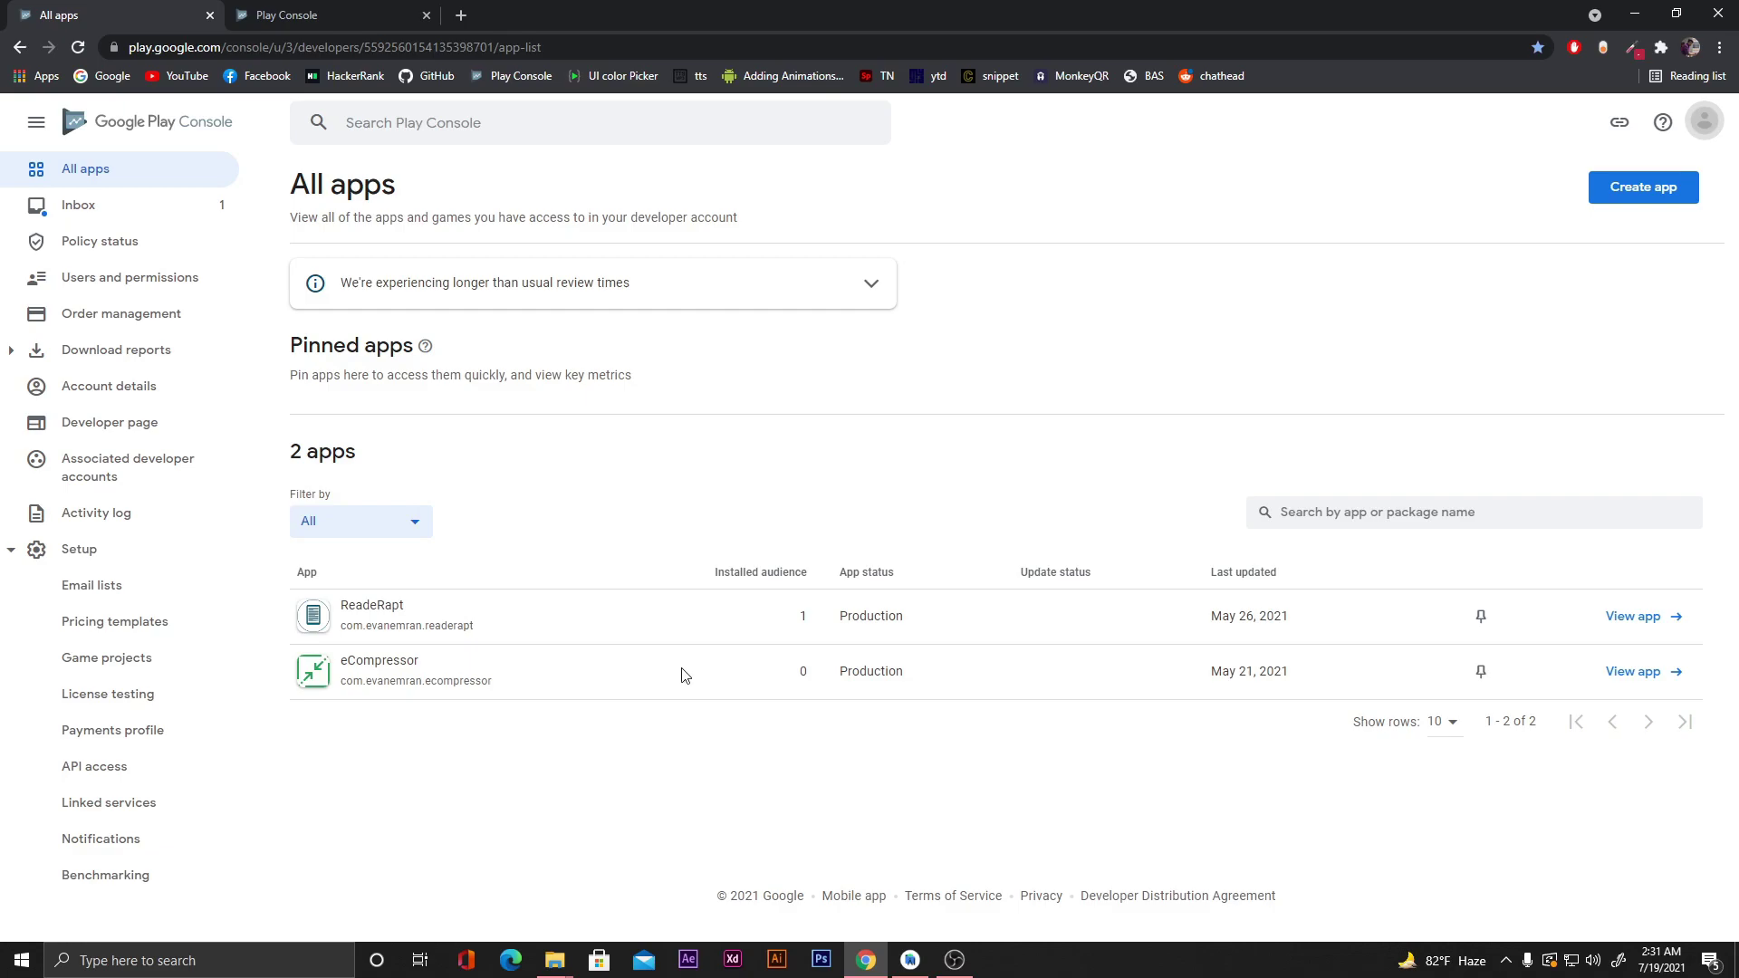
Create 'Dice Roller' as a free App, accepting the Program Policies and US export laws declarations.
click(1621, 194)
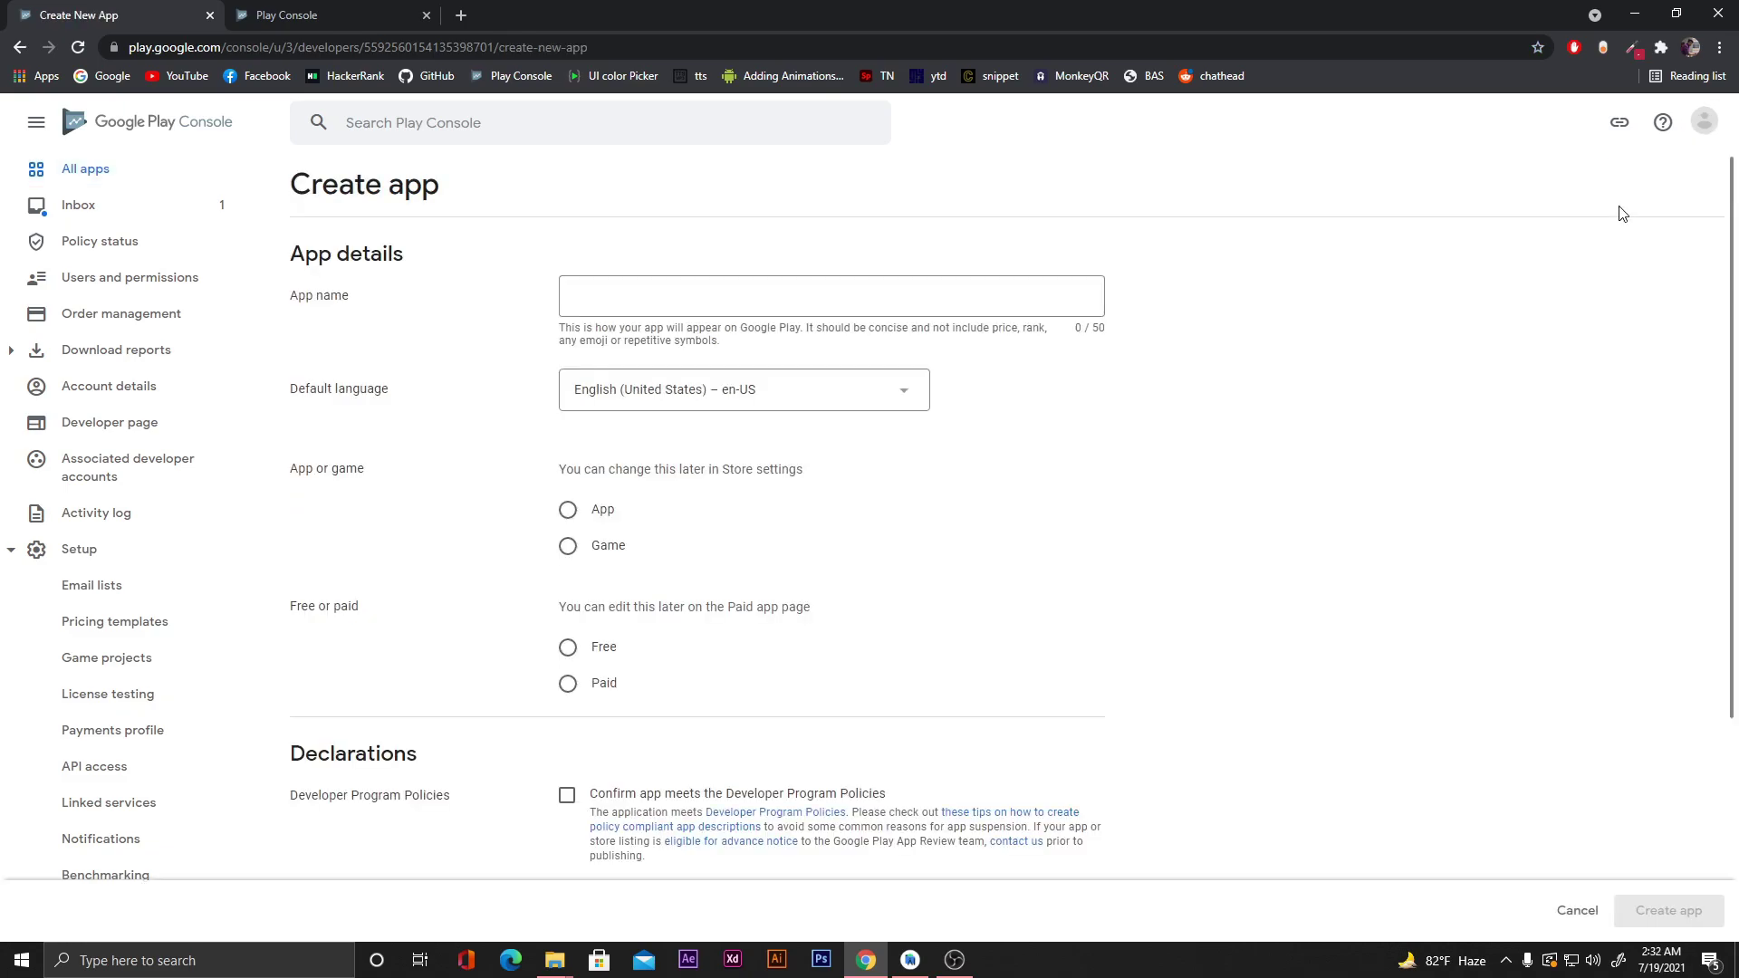
click(691, 307)
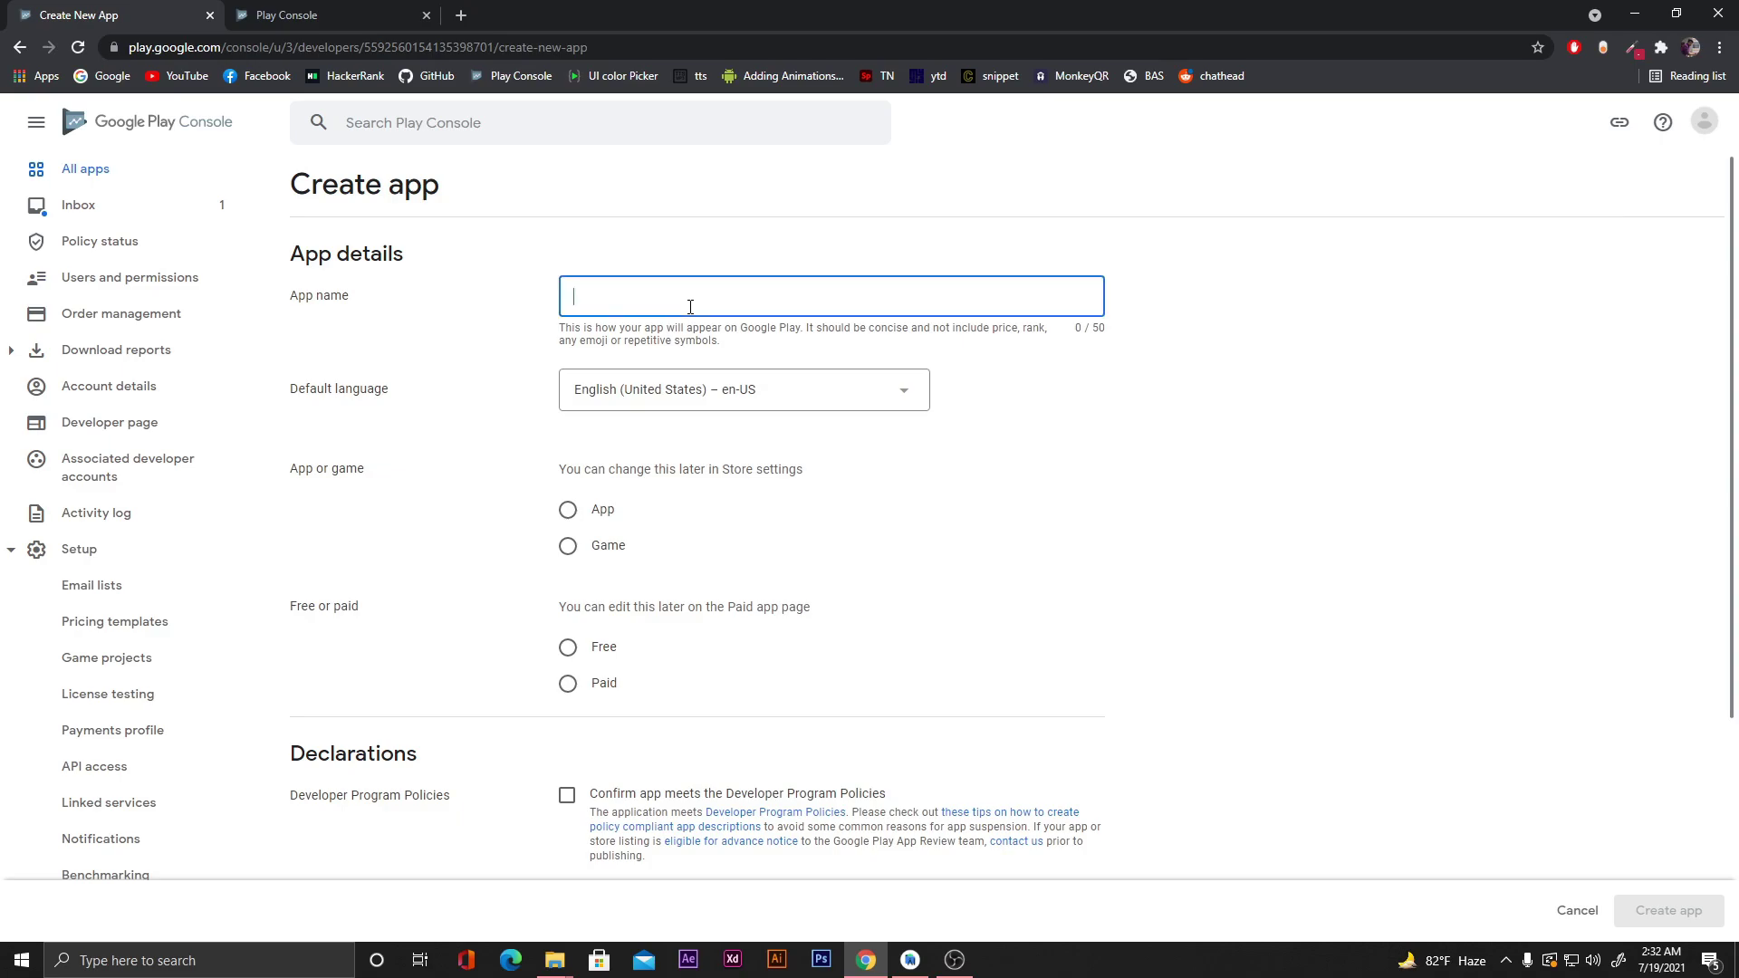
text(Dice )
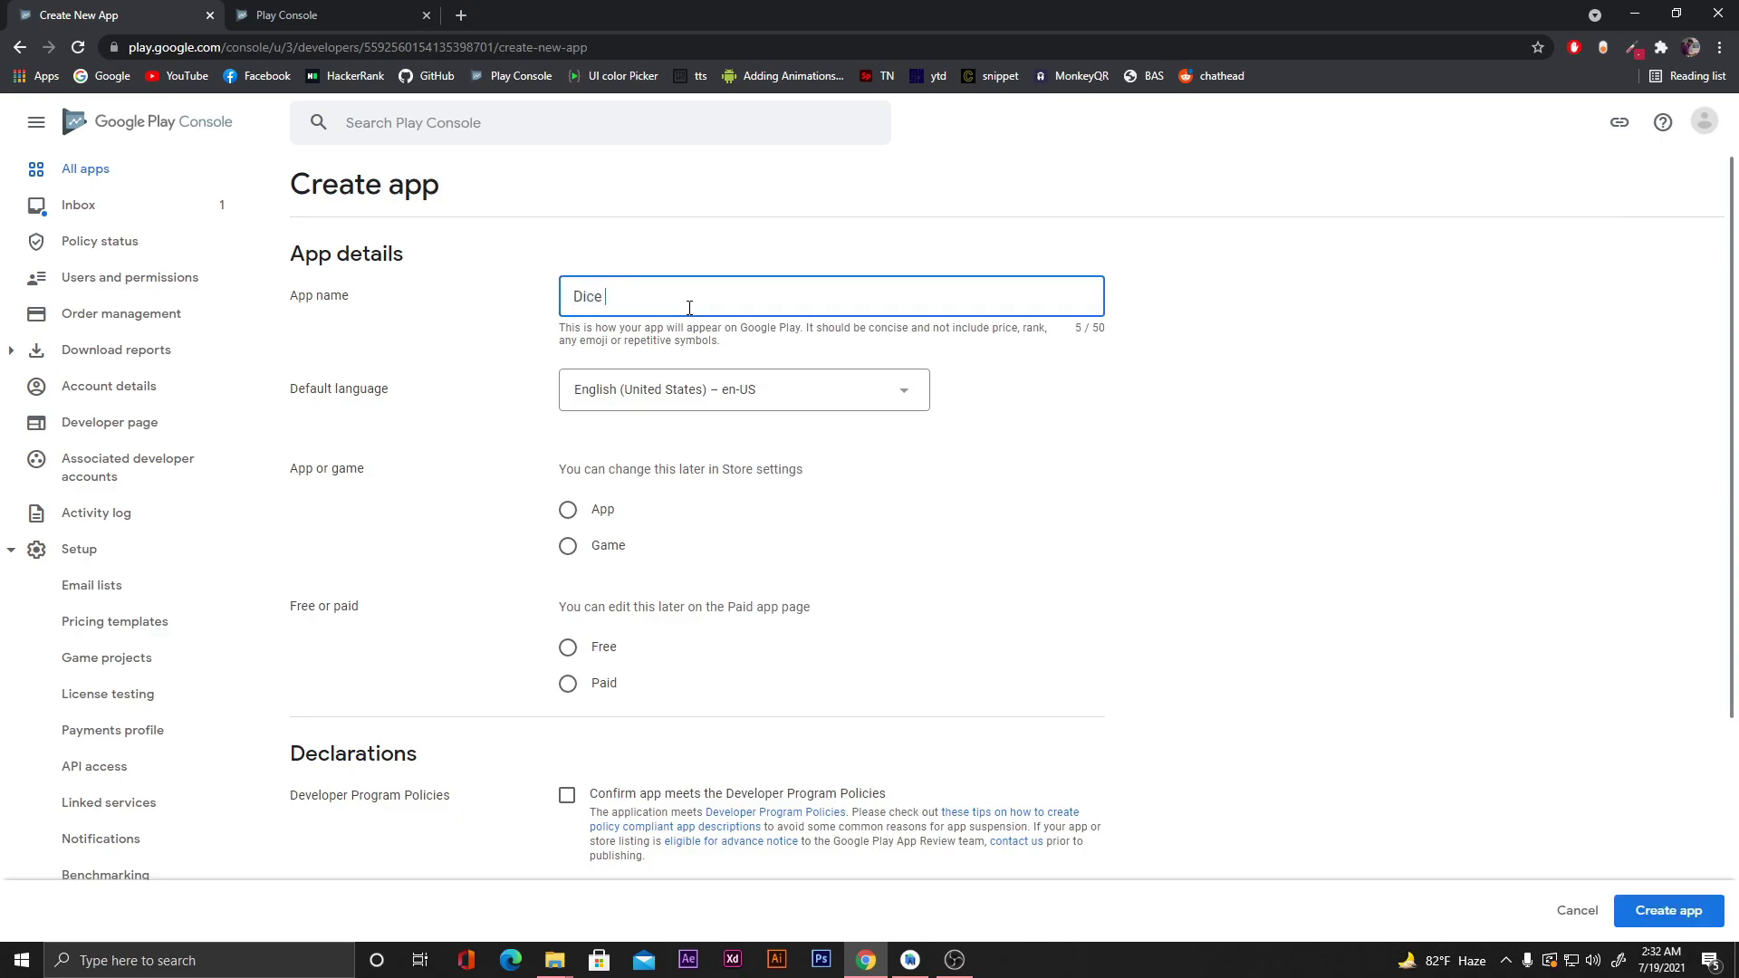
text(Roller)
scroll(467, 503, down, 1)
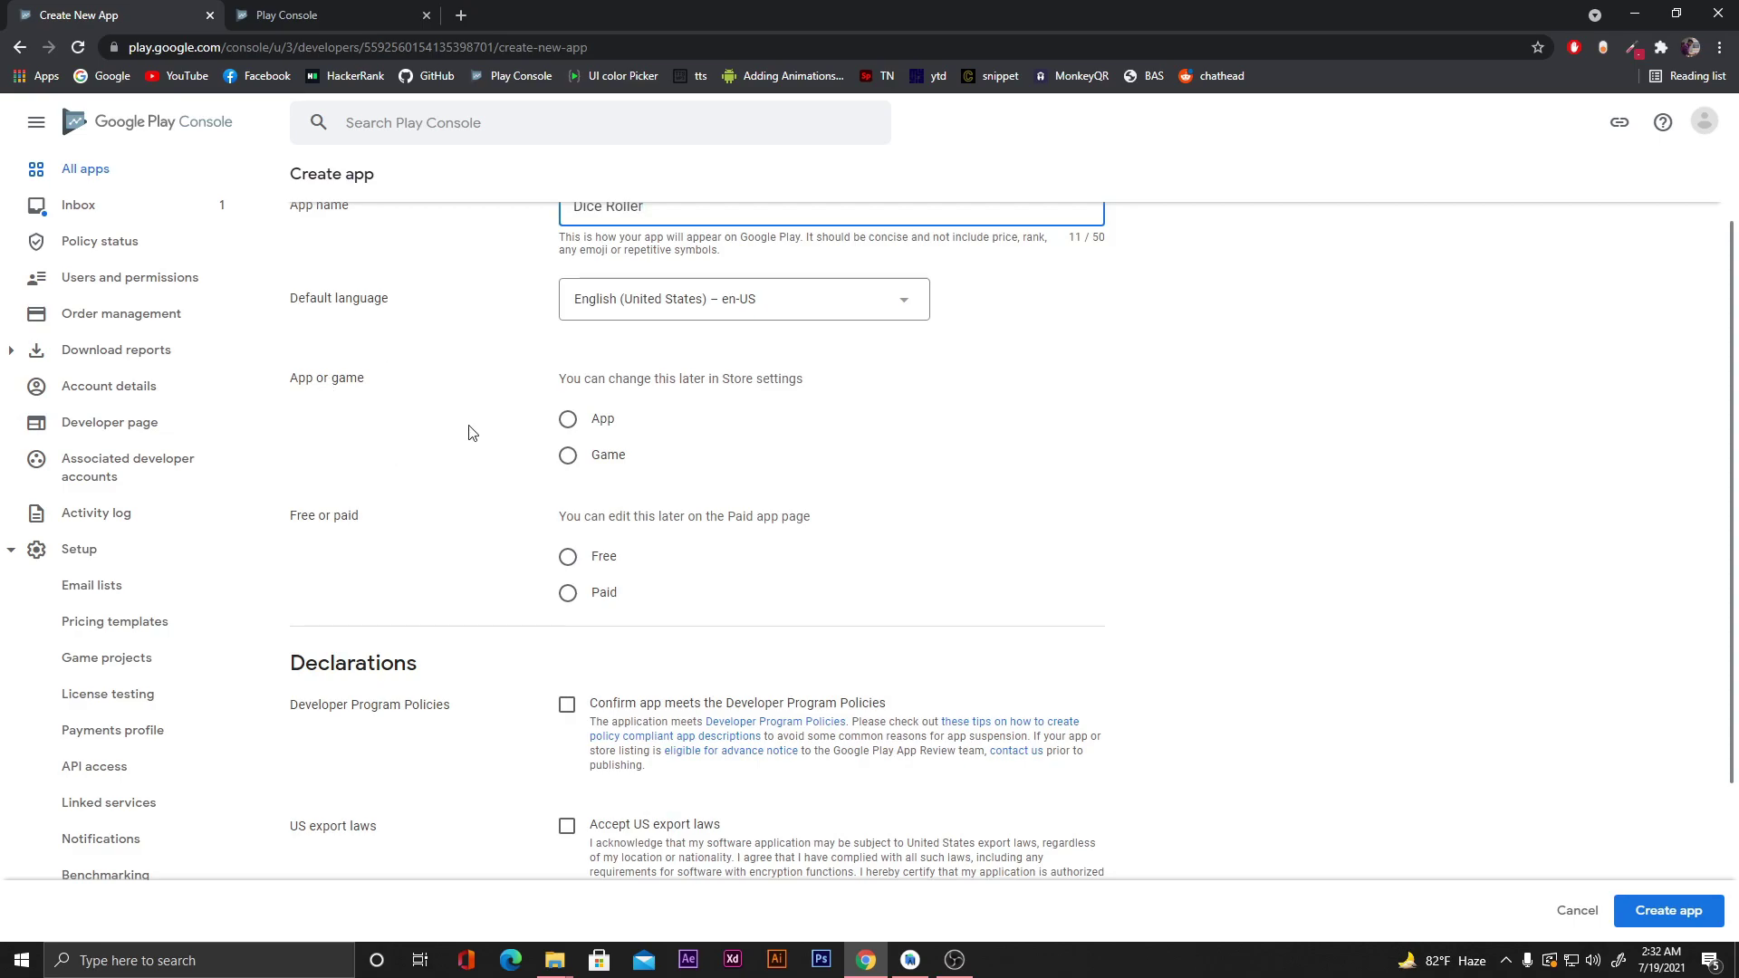
click(569, 420)
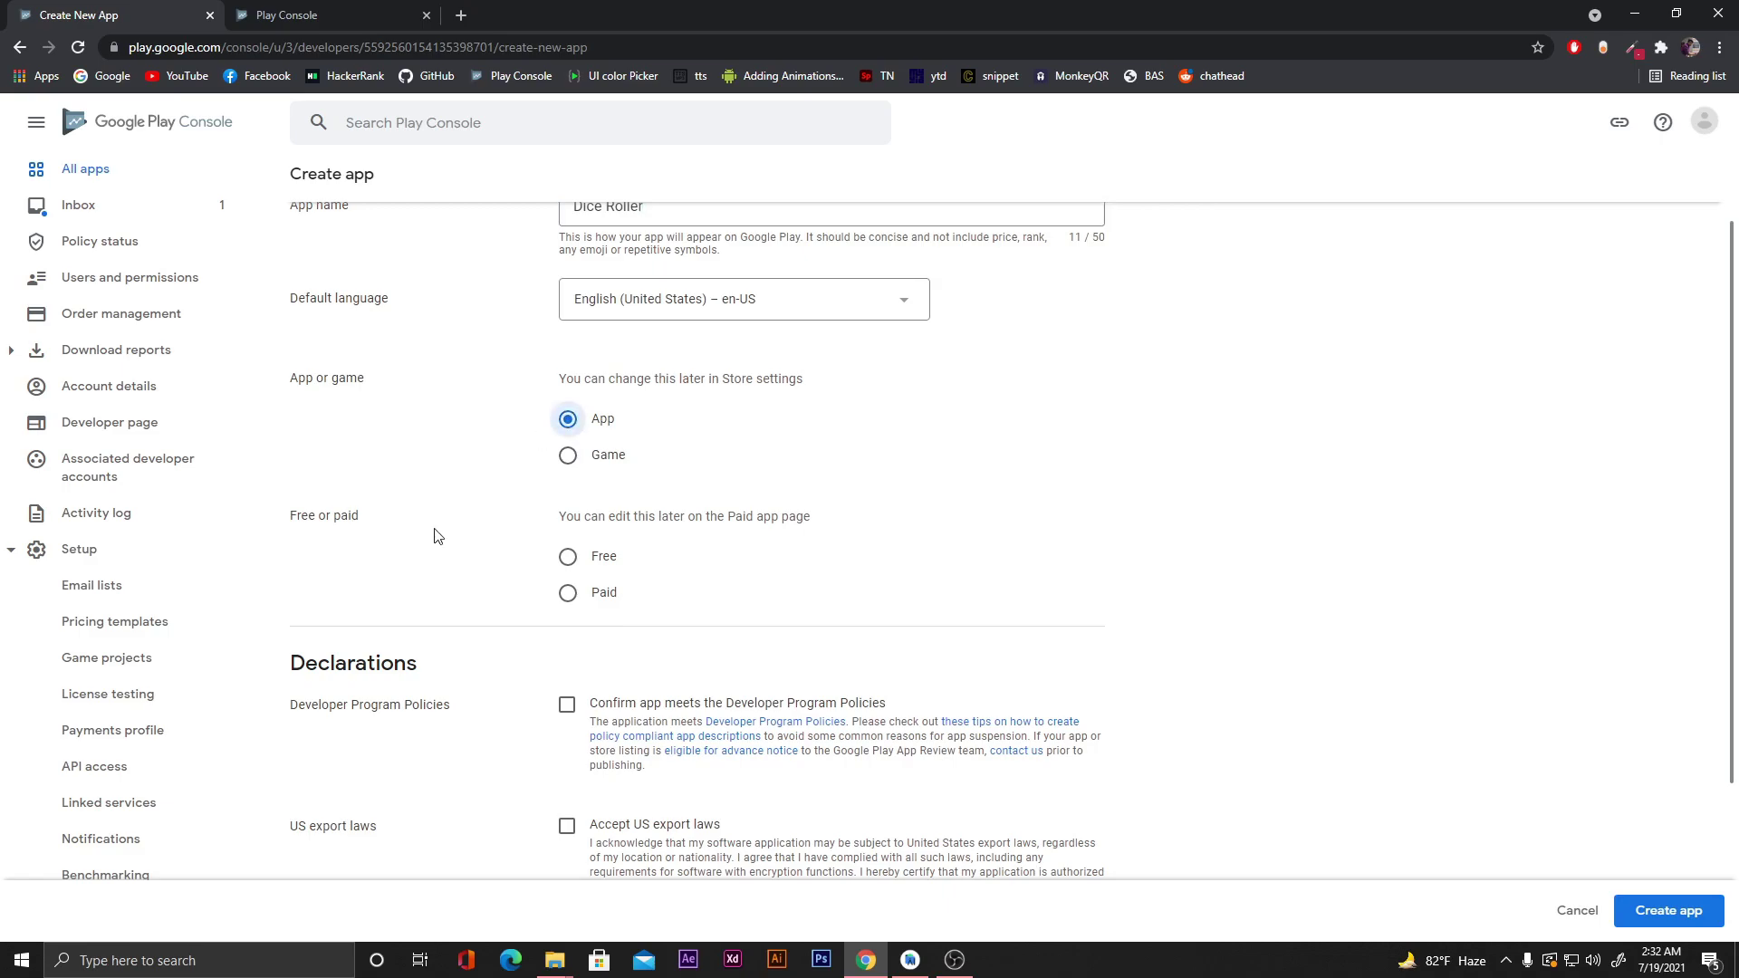
scroll(433, 535, down, 2)
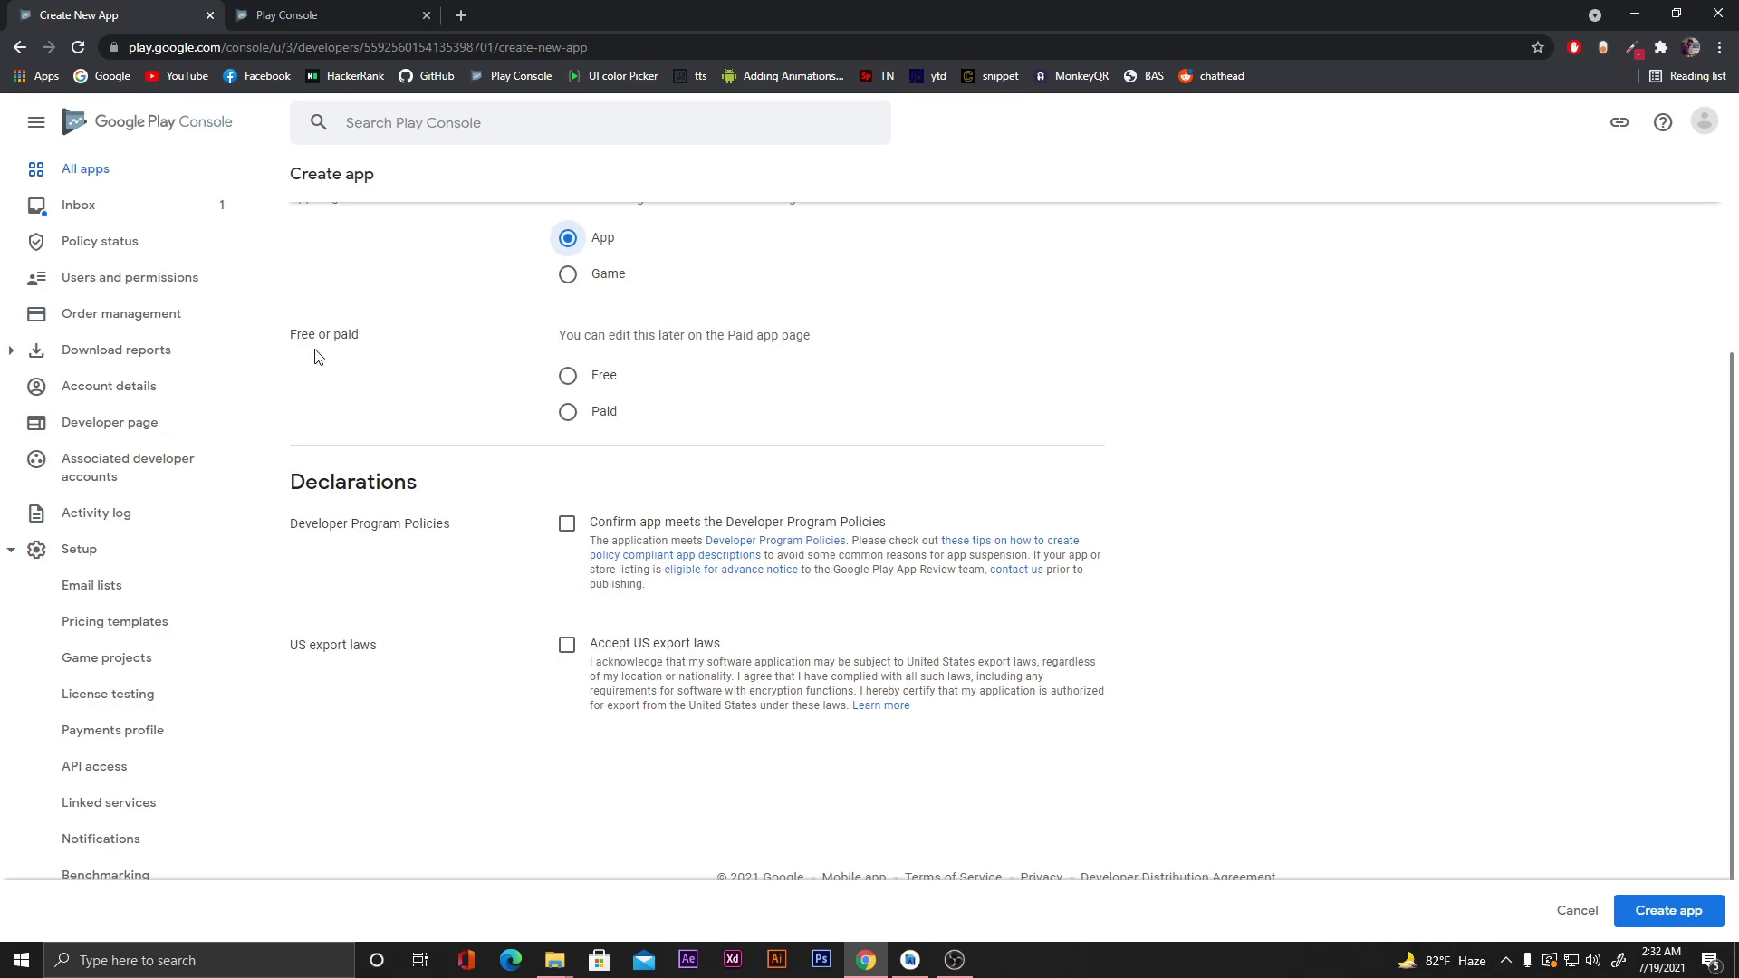
click(577, 383)
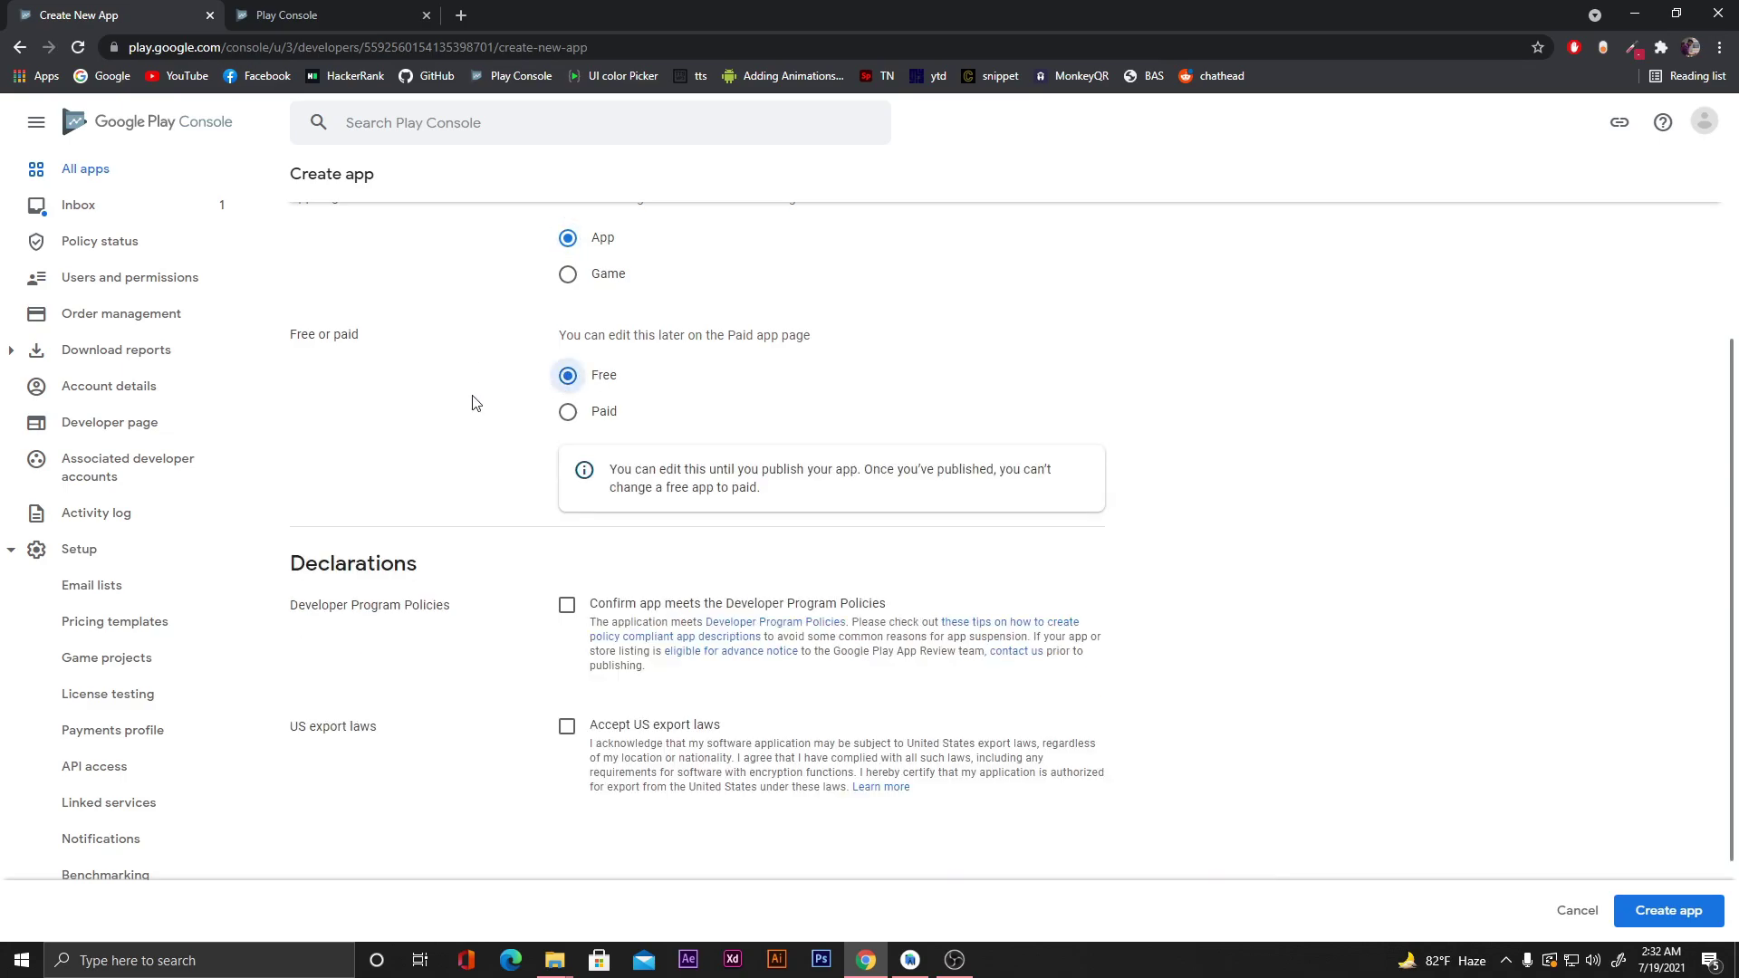
scroll(475, 403, down, 2)
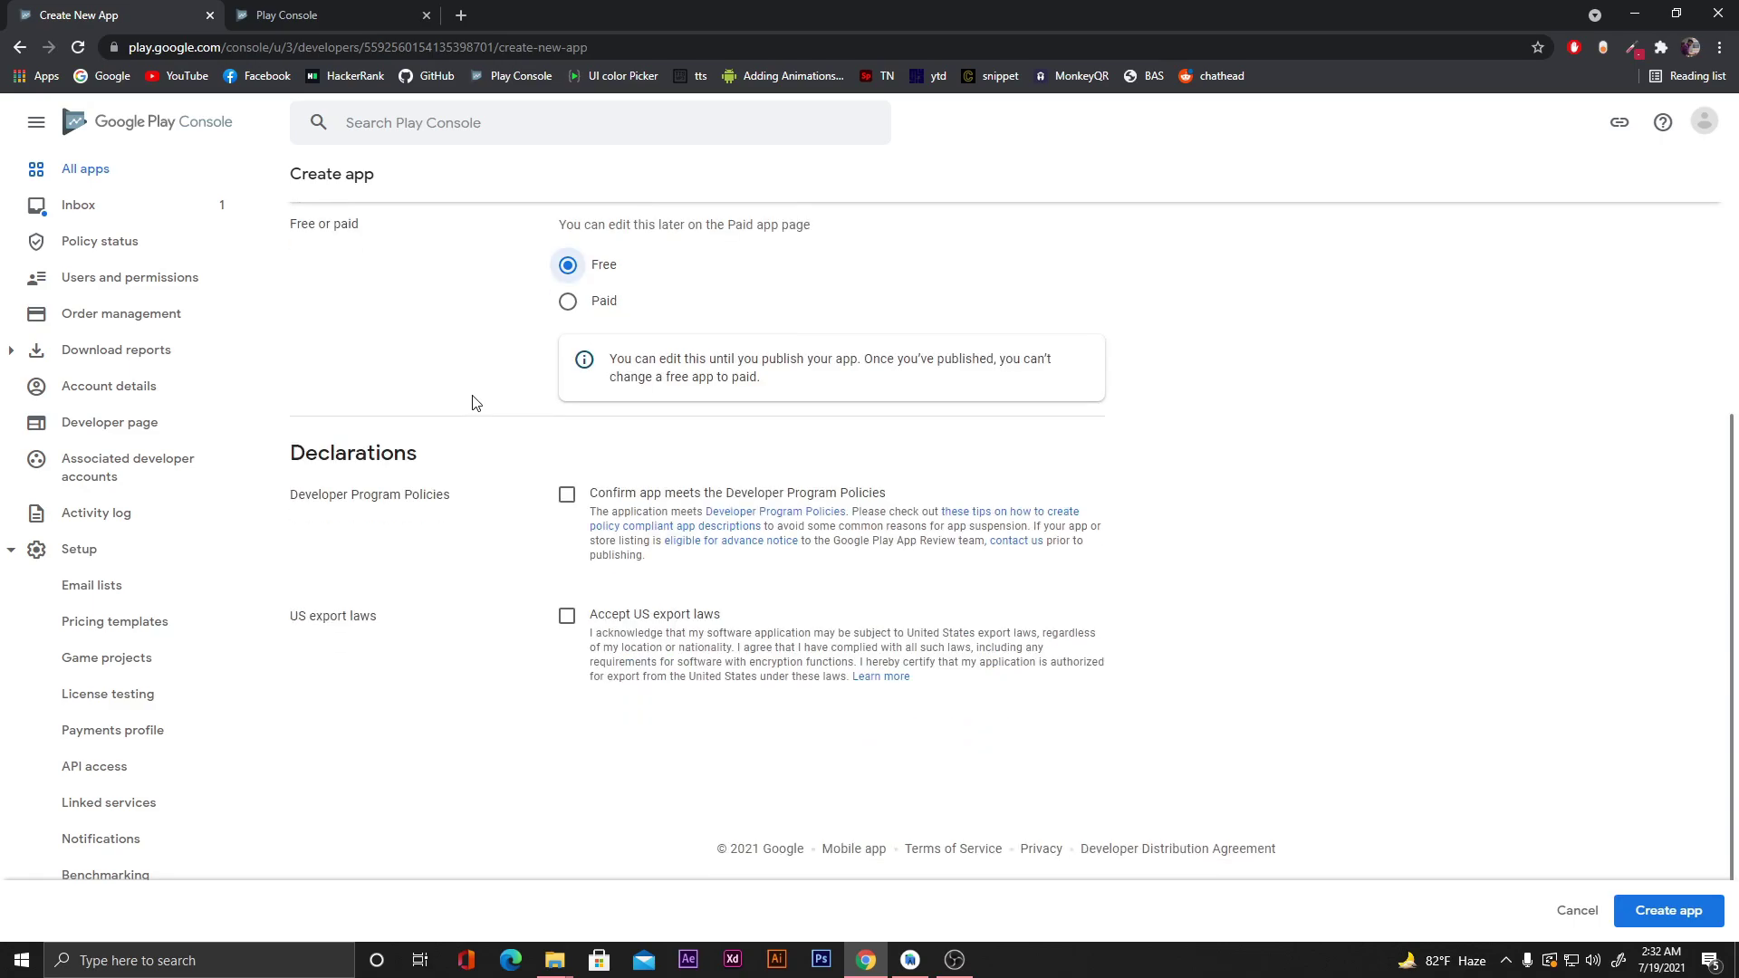
click(567, 495)
click(566, 617)
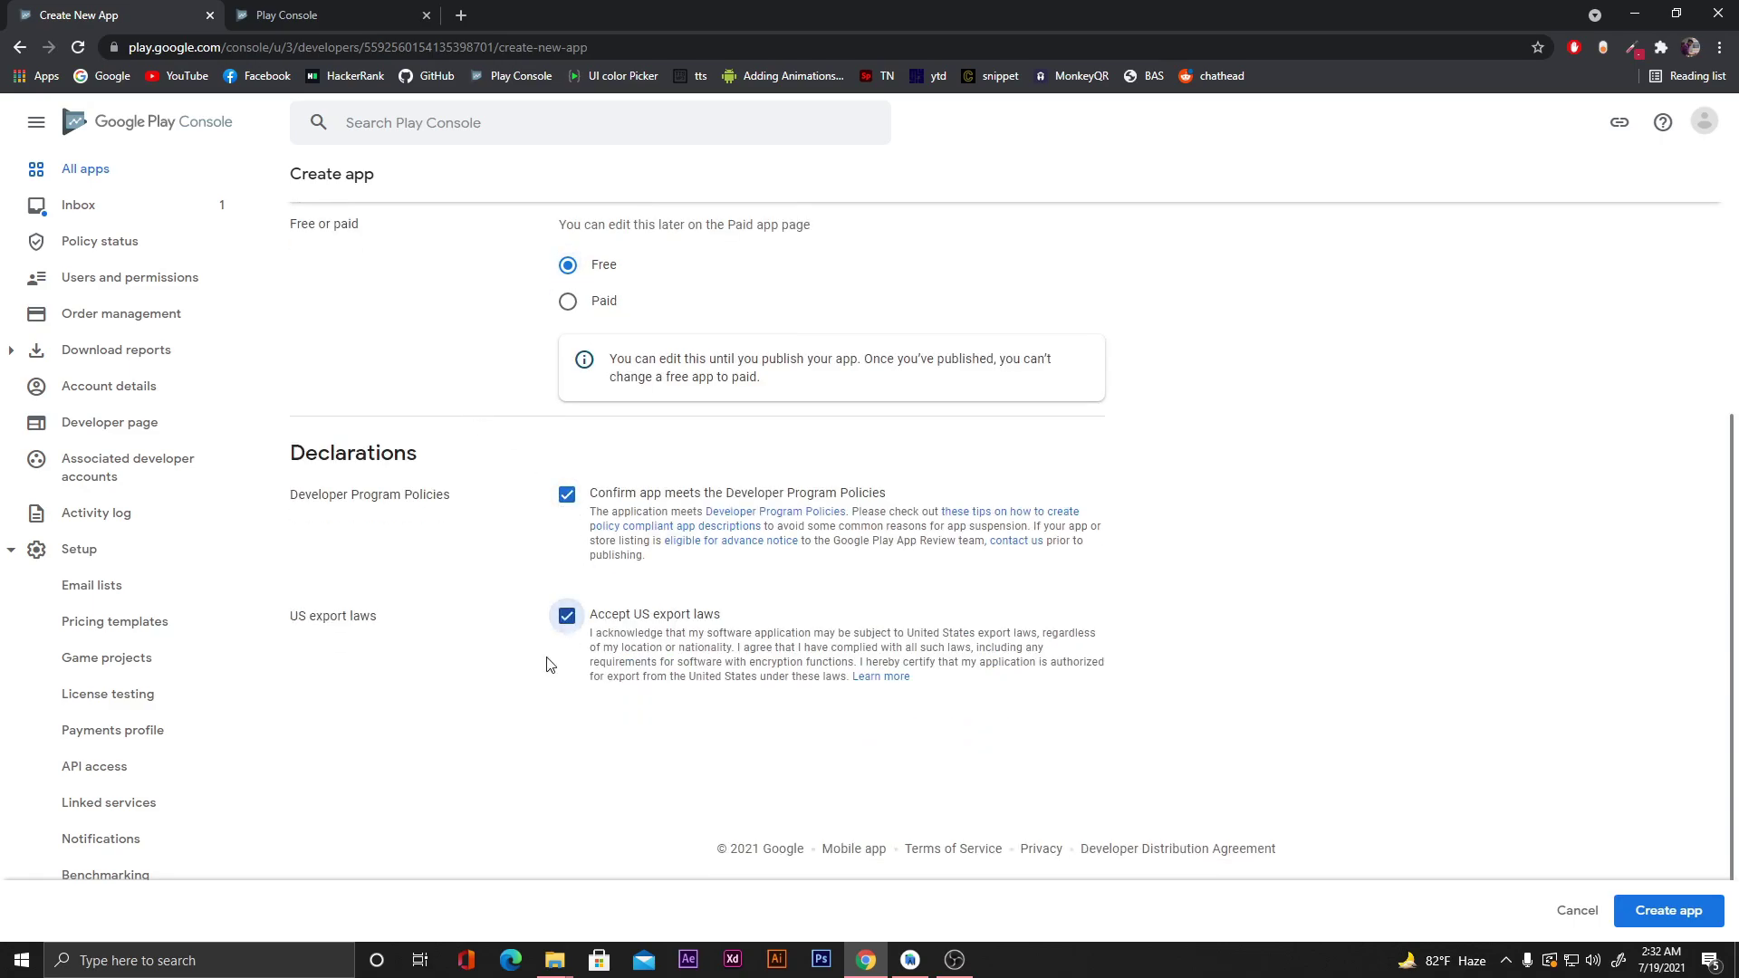
click(1652, 917)
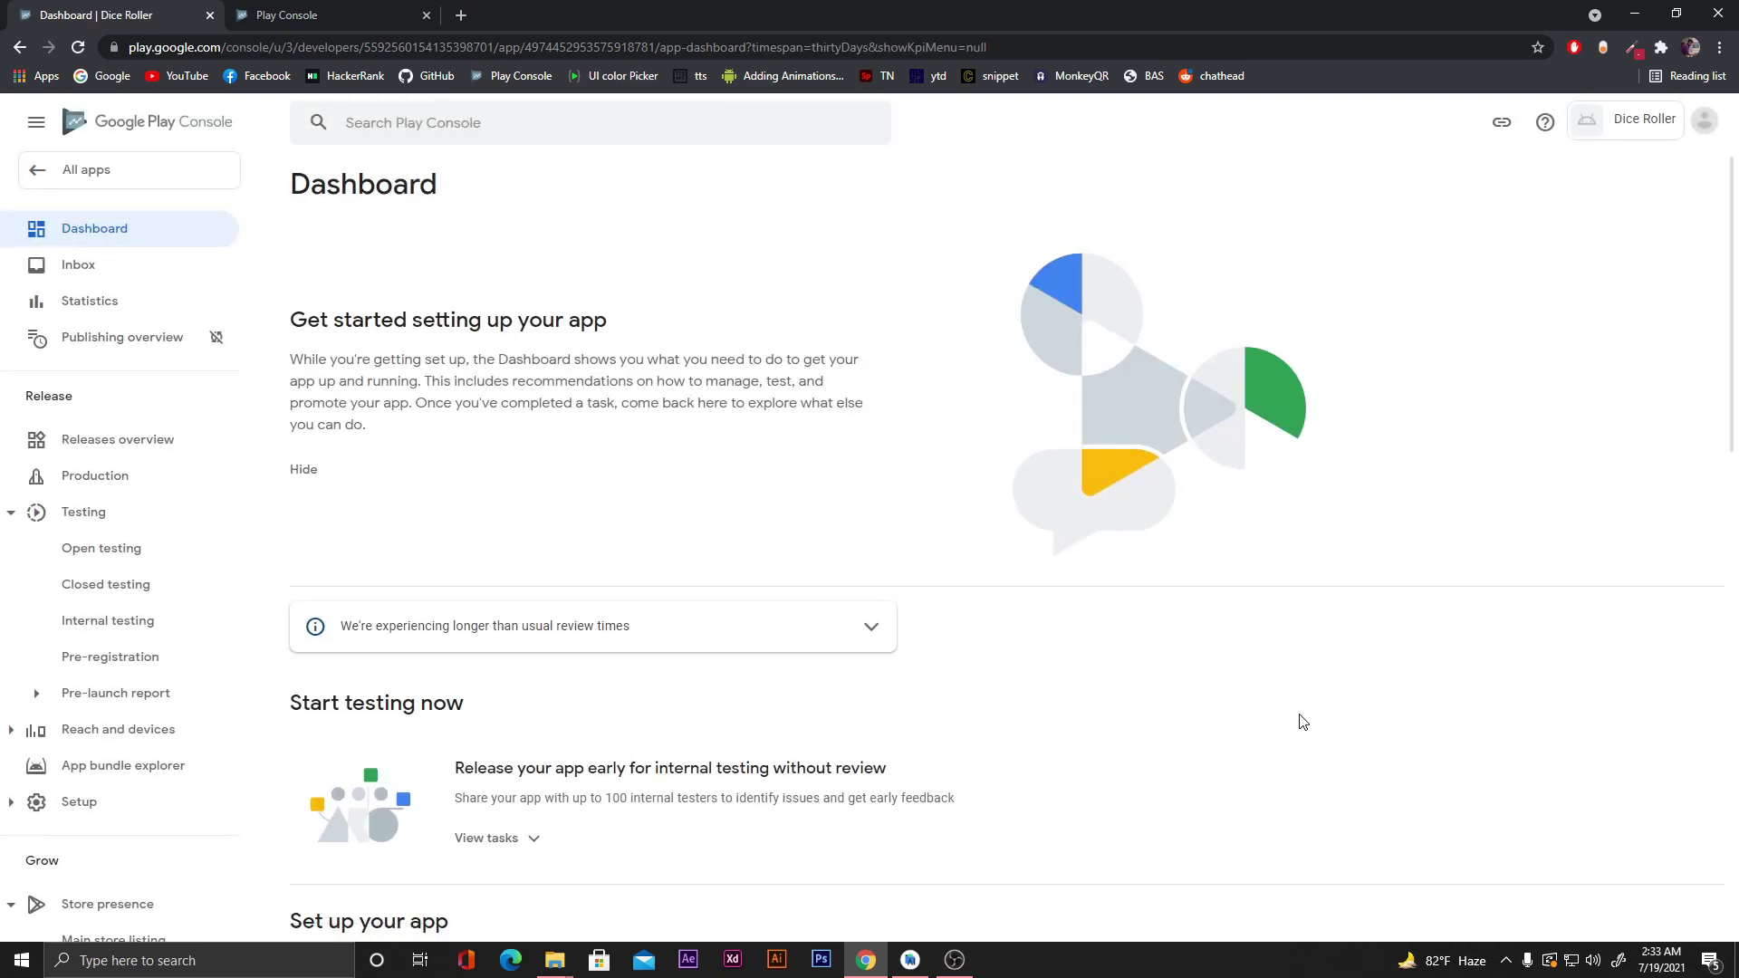
Expand the Dashboard's app setup tasks and go to App access.
scroll(1172, 719, down, 2)
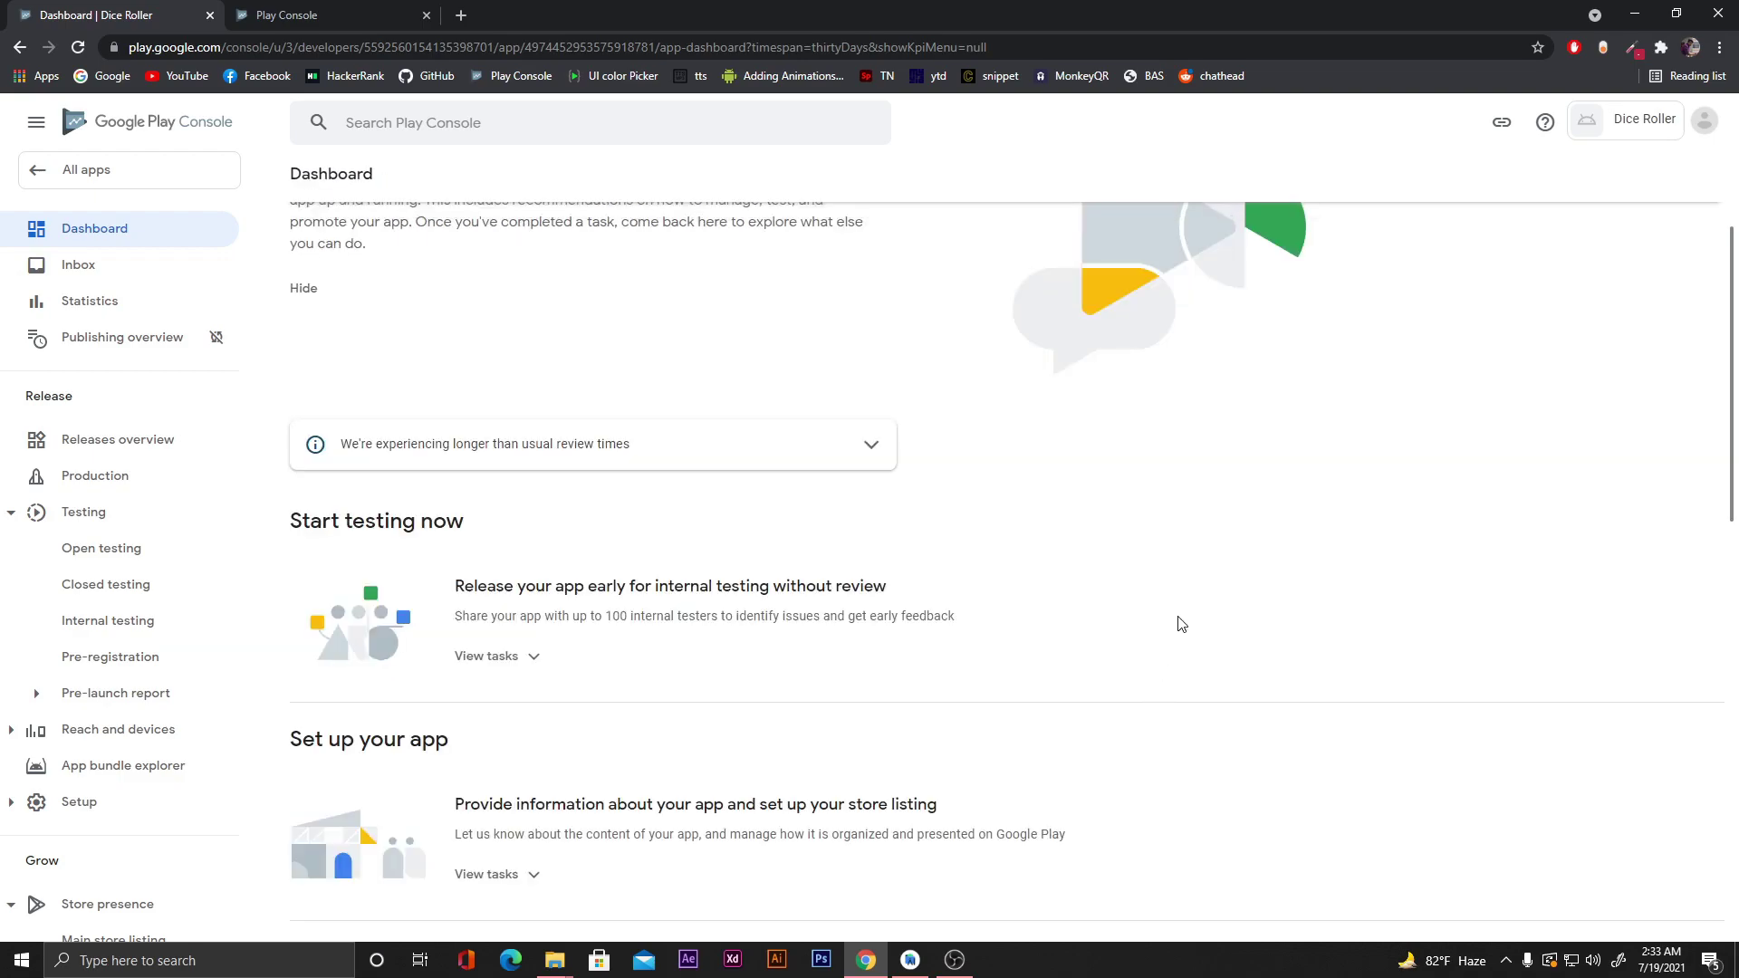
scroll(1209, 572, down, 4)
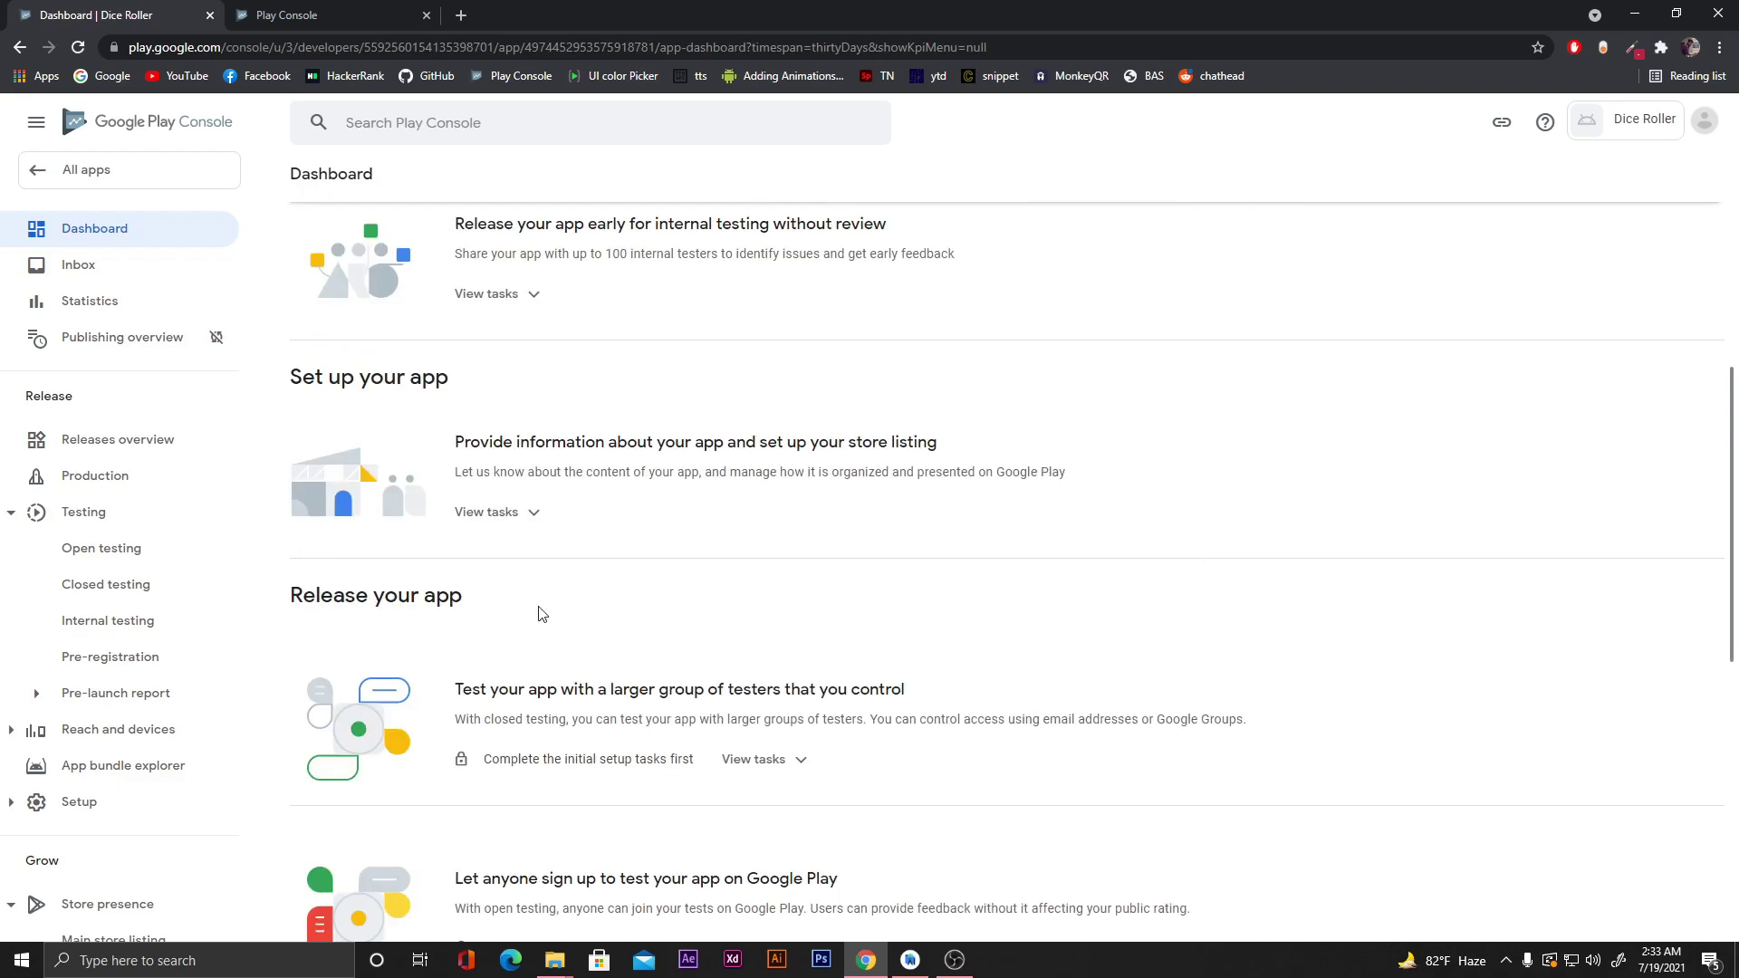
click(534, 514)
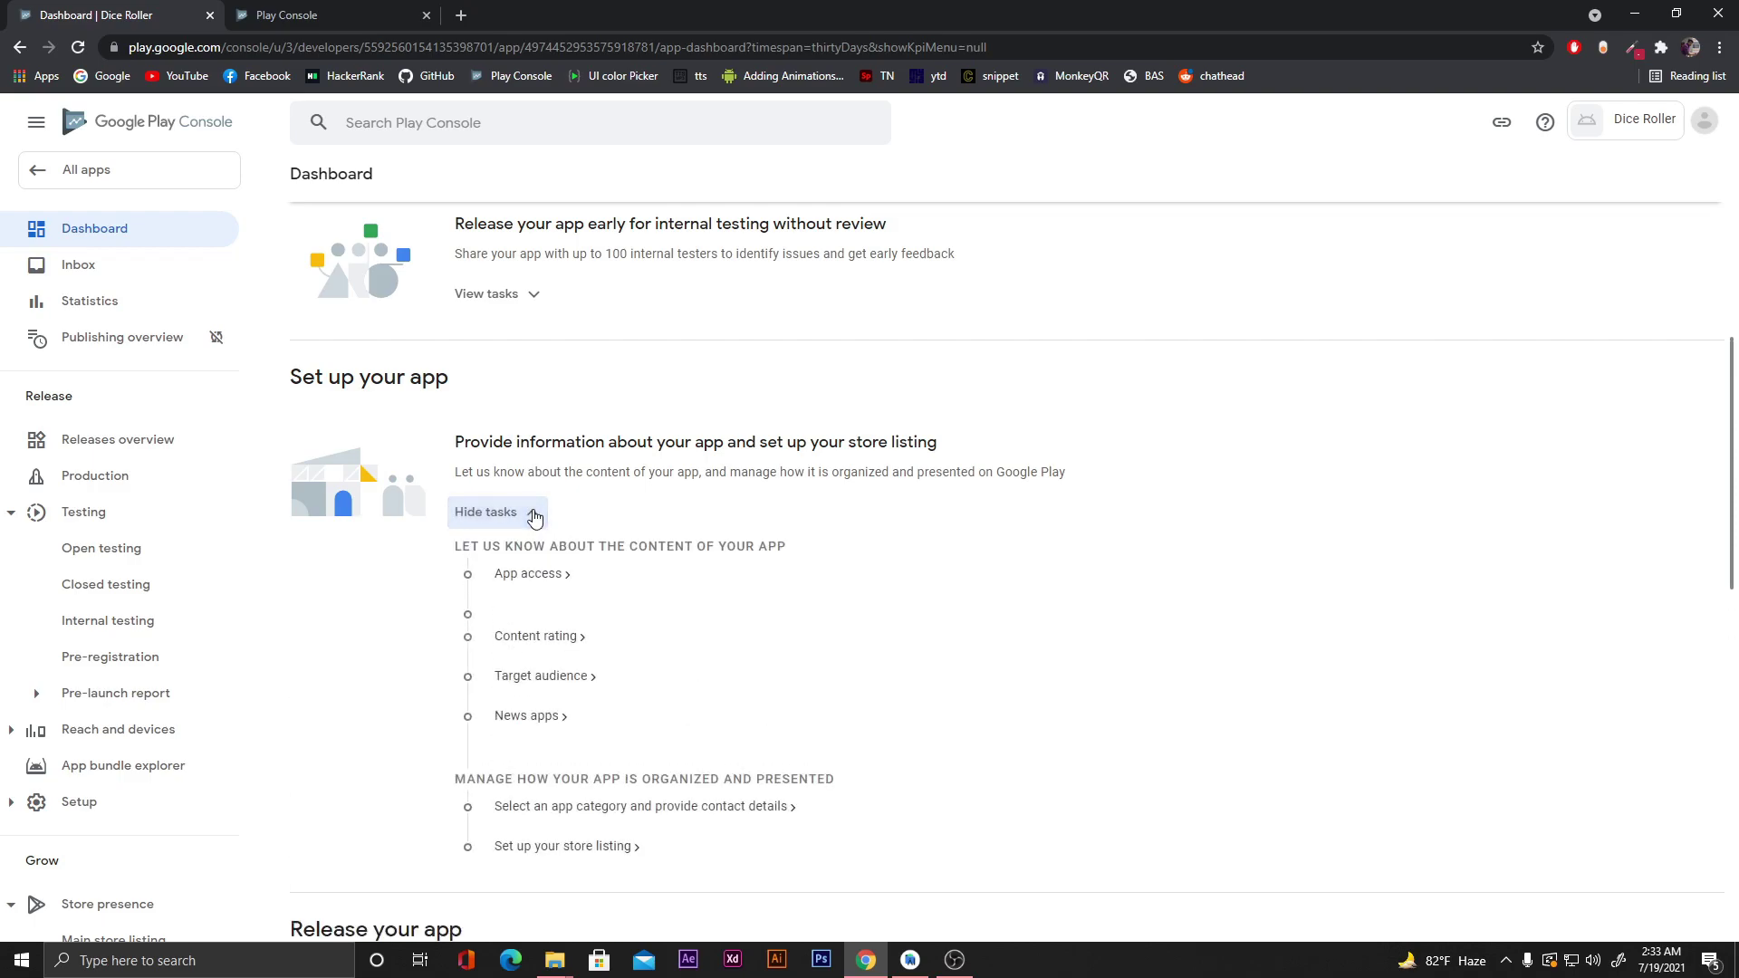
scroll(848, 452, down, 2)
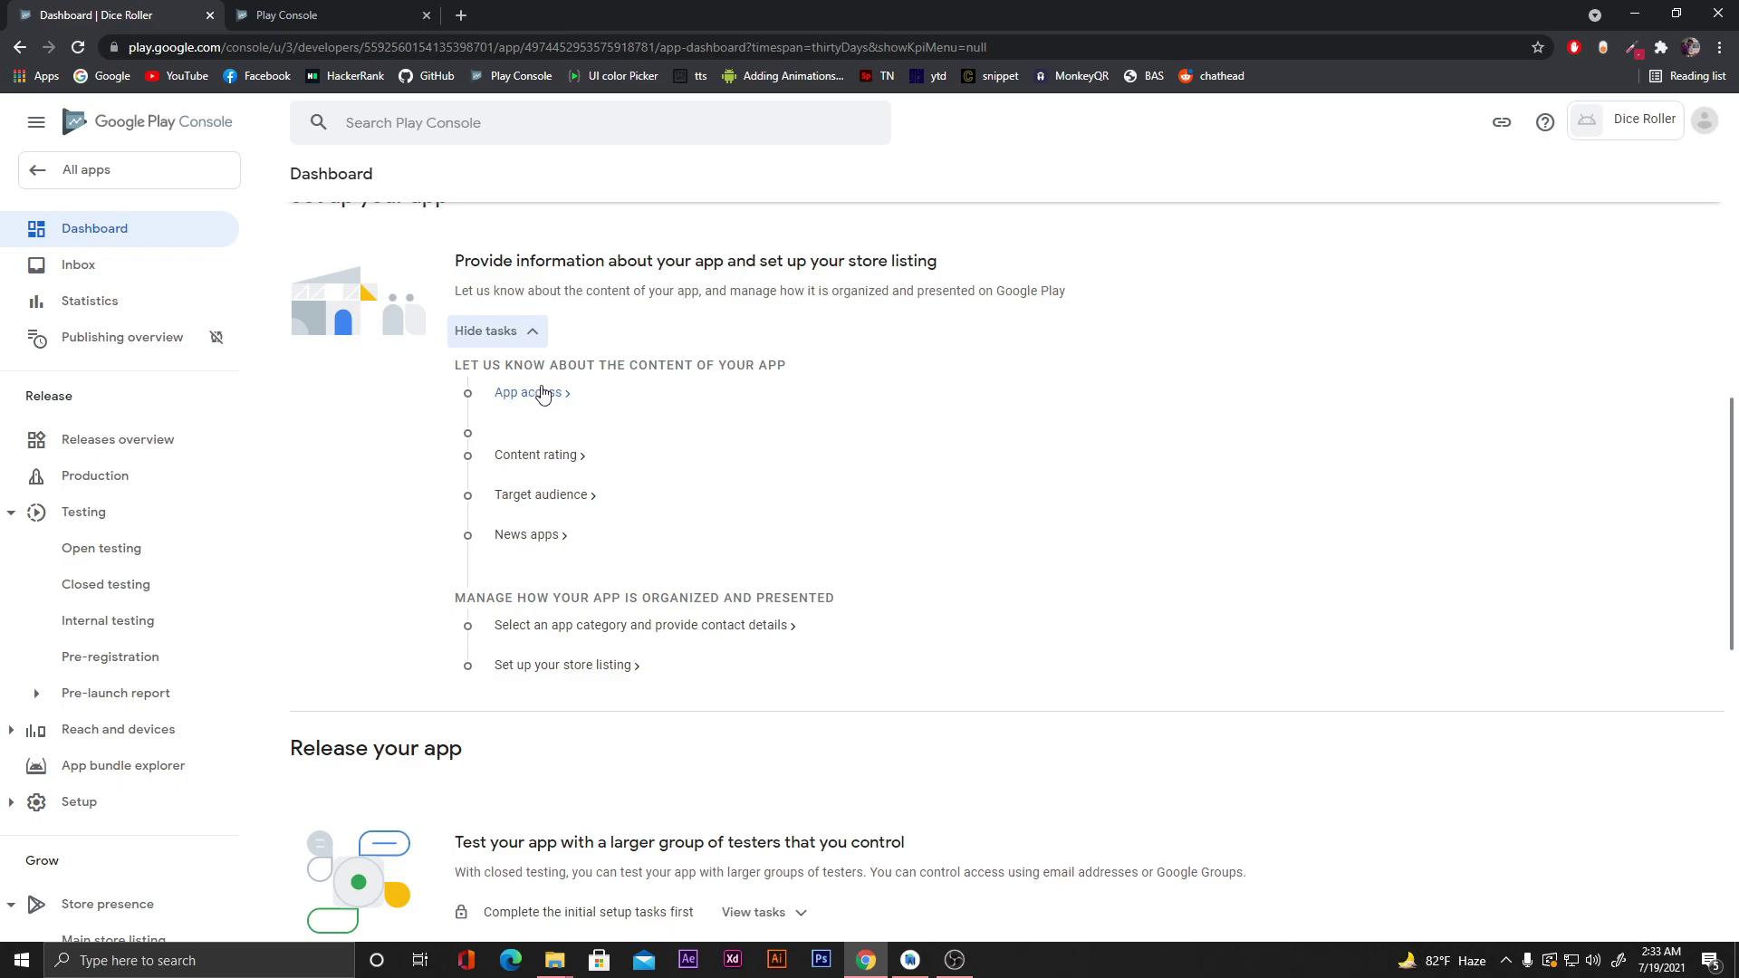
click(552, 397)
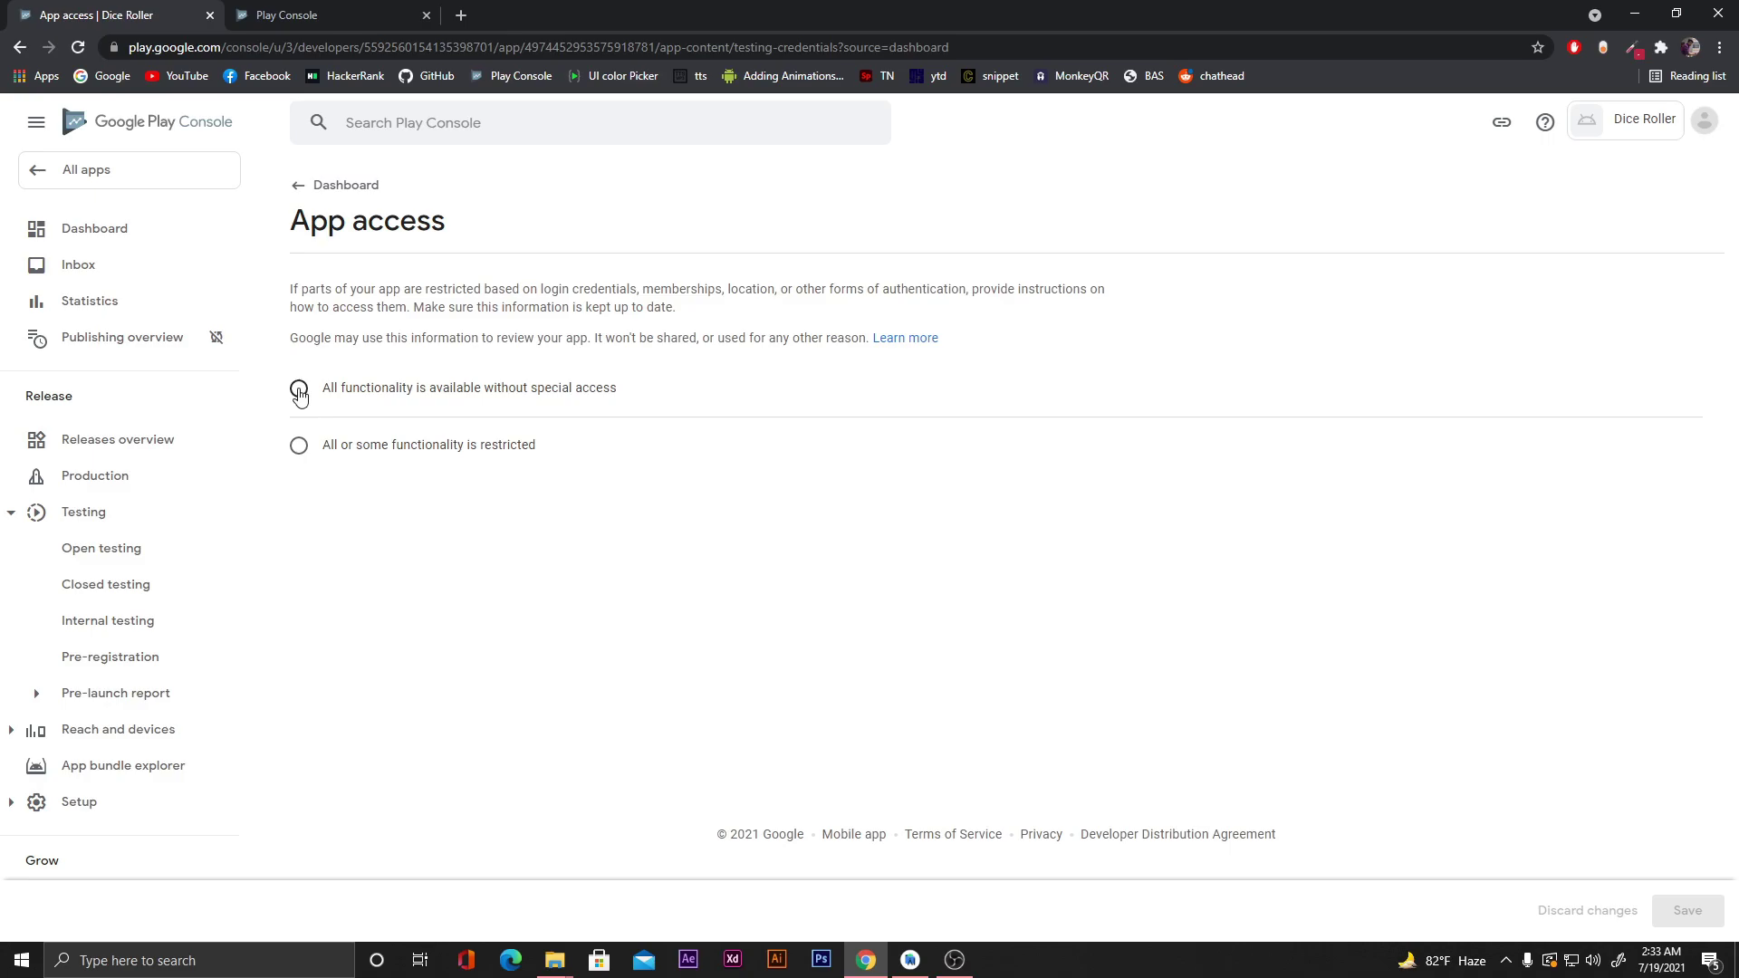
Declare all functionality available without special access, save, and go back to the Dashboard.
click(299, 393)
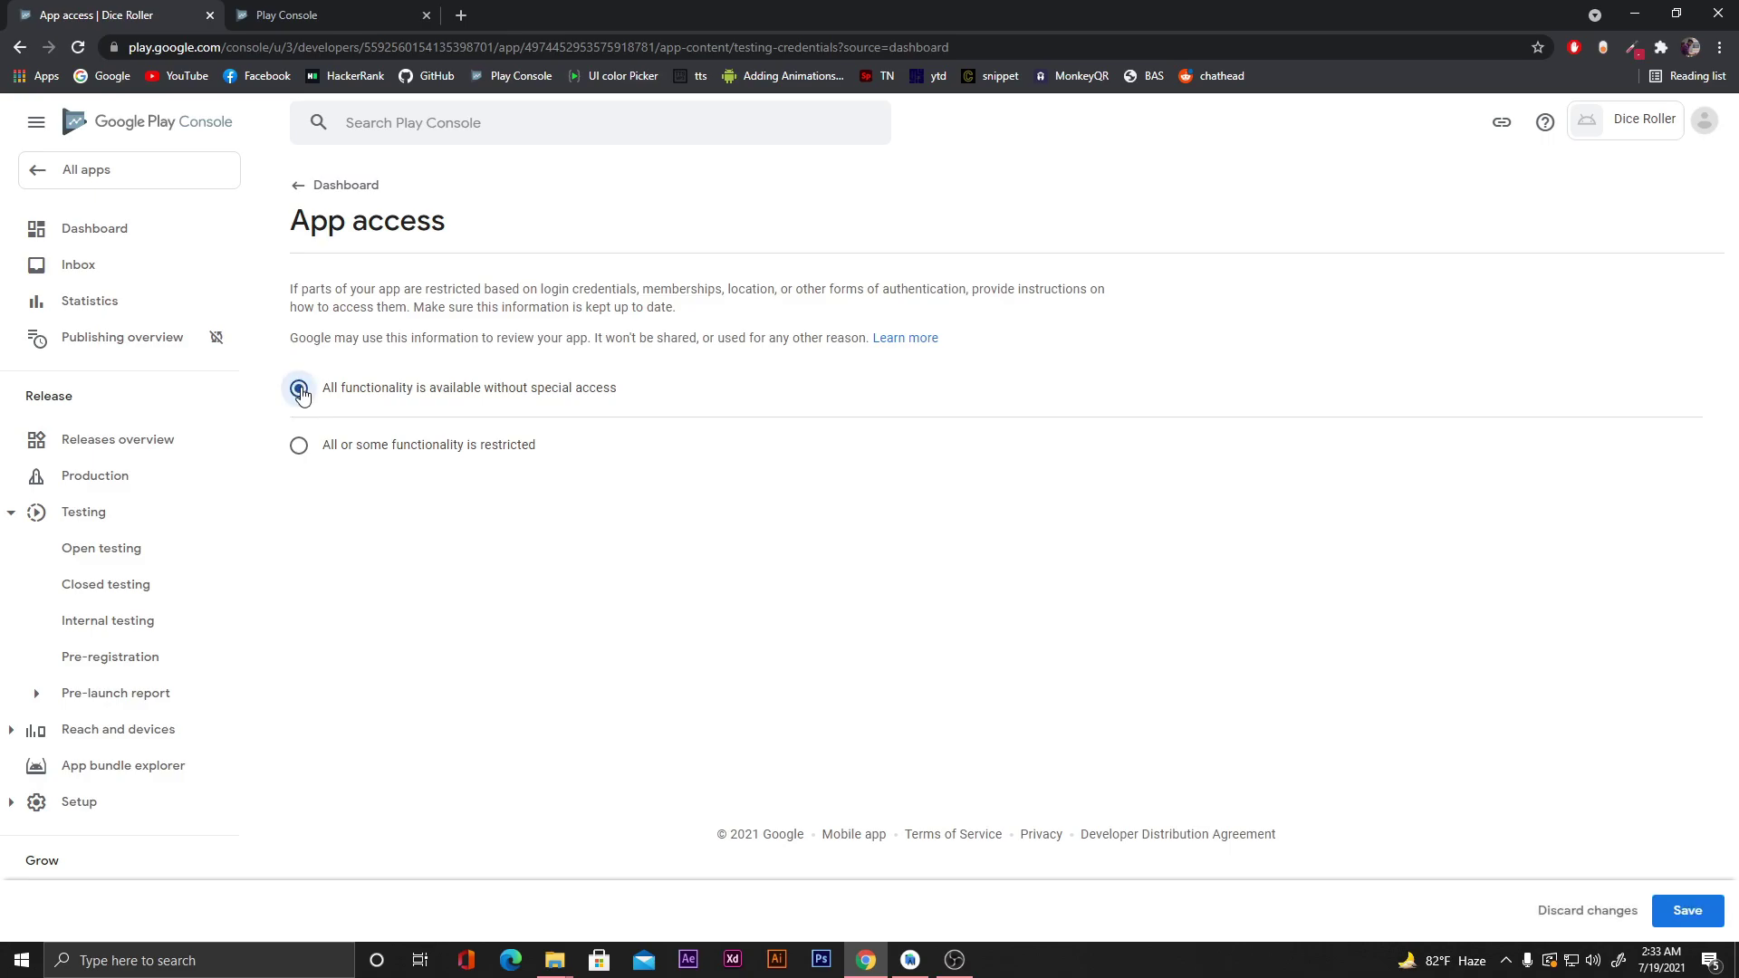
click(1666, 901)
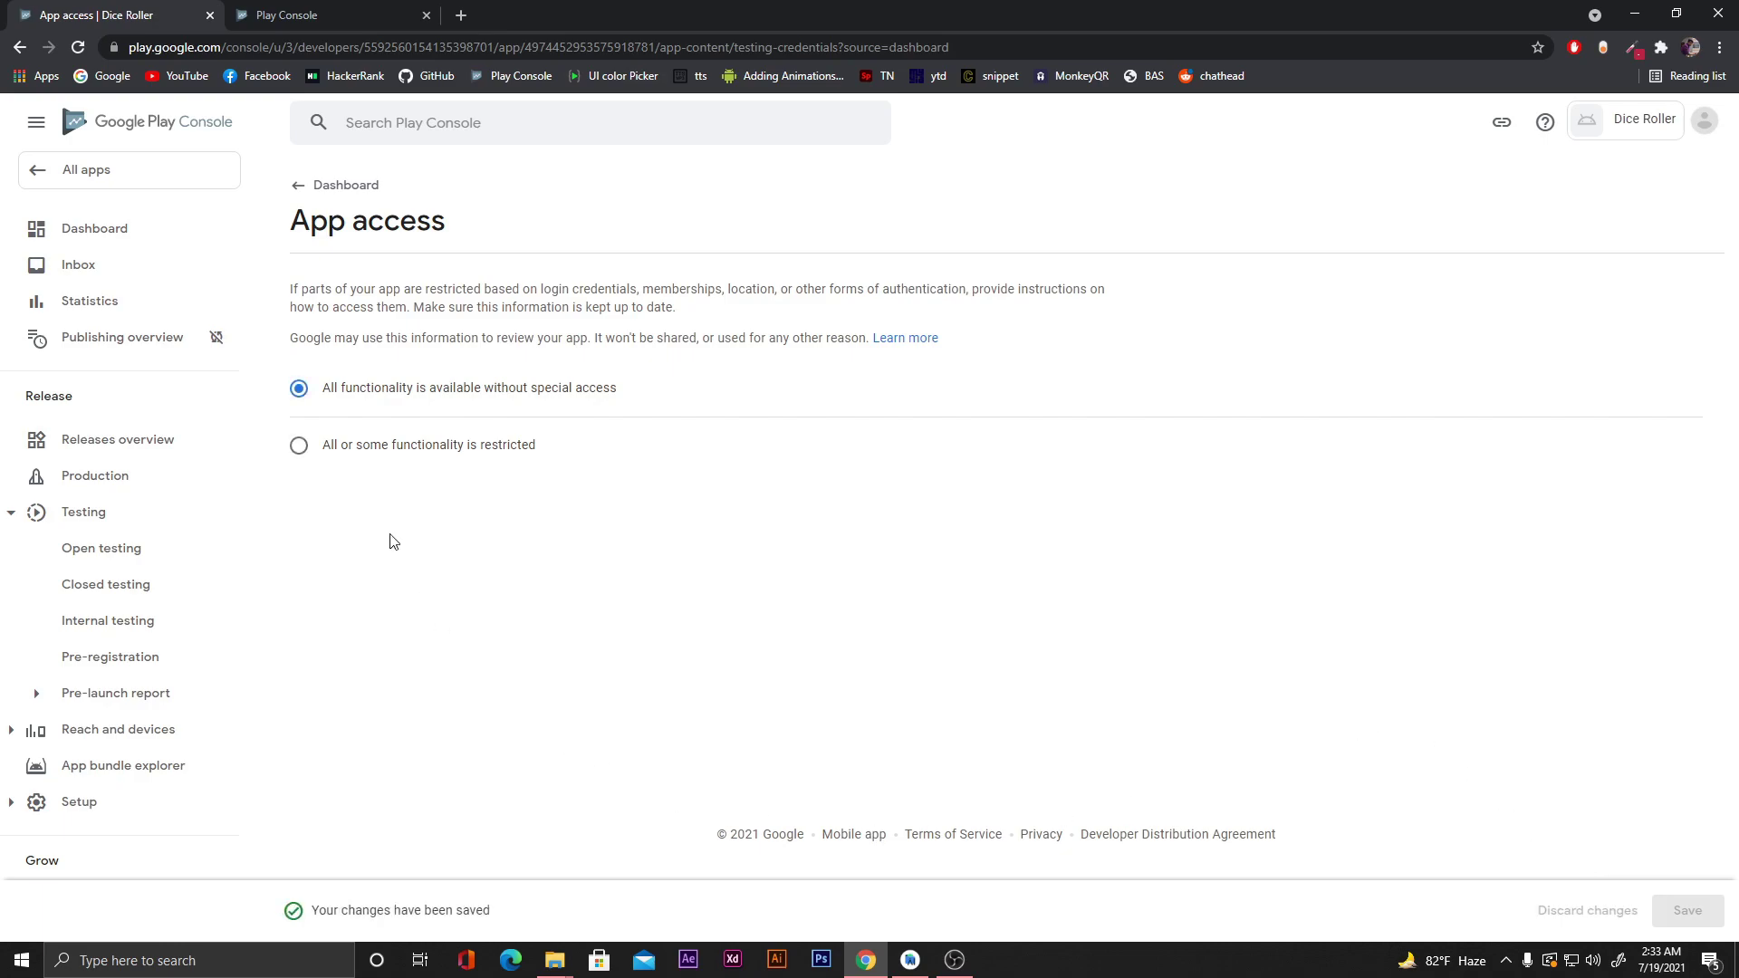
click(342, 186)
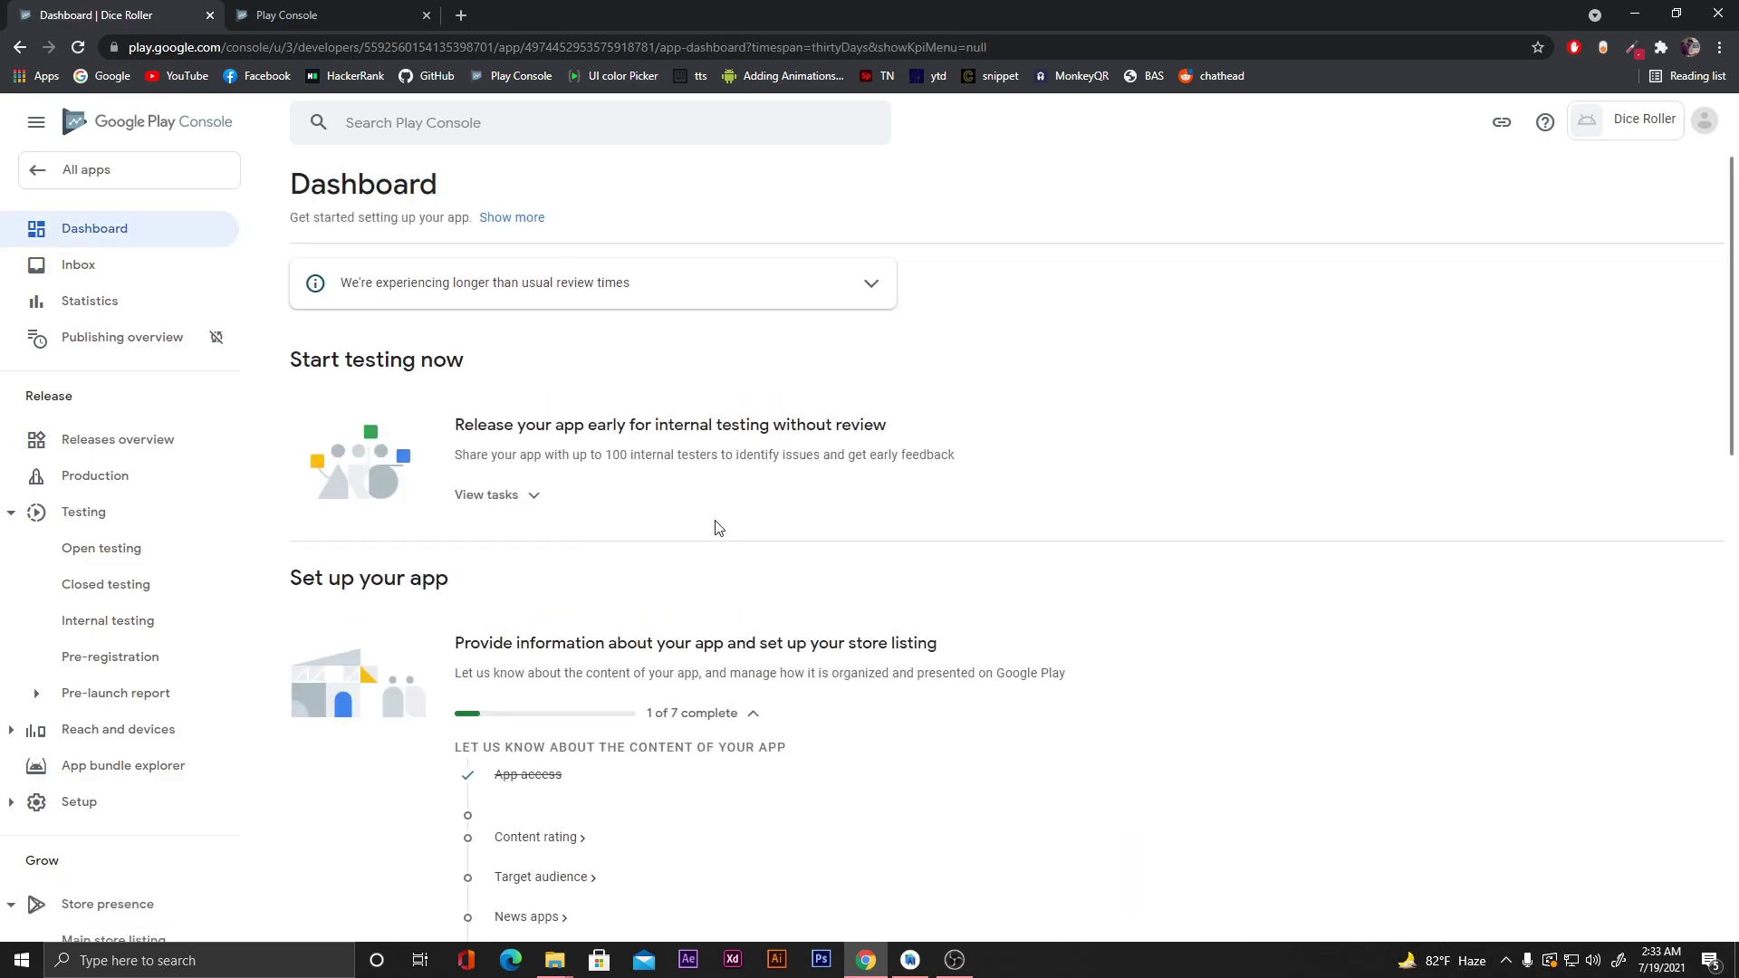
scroll(719, 528, down, 2)
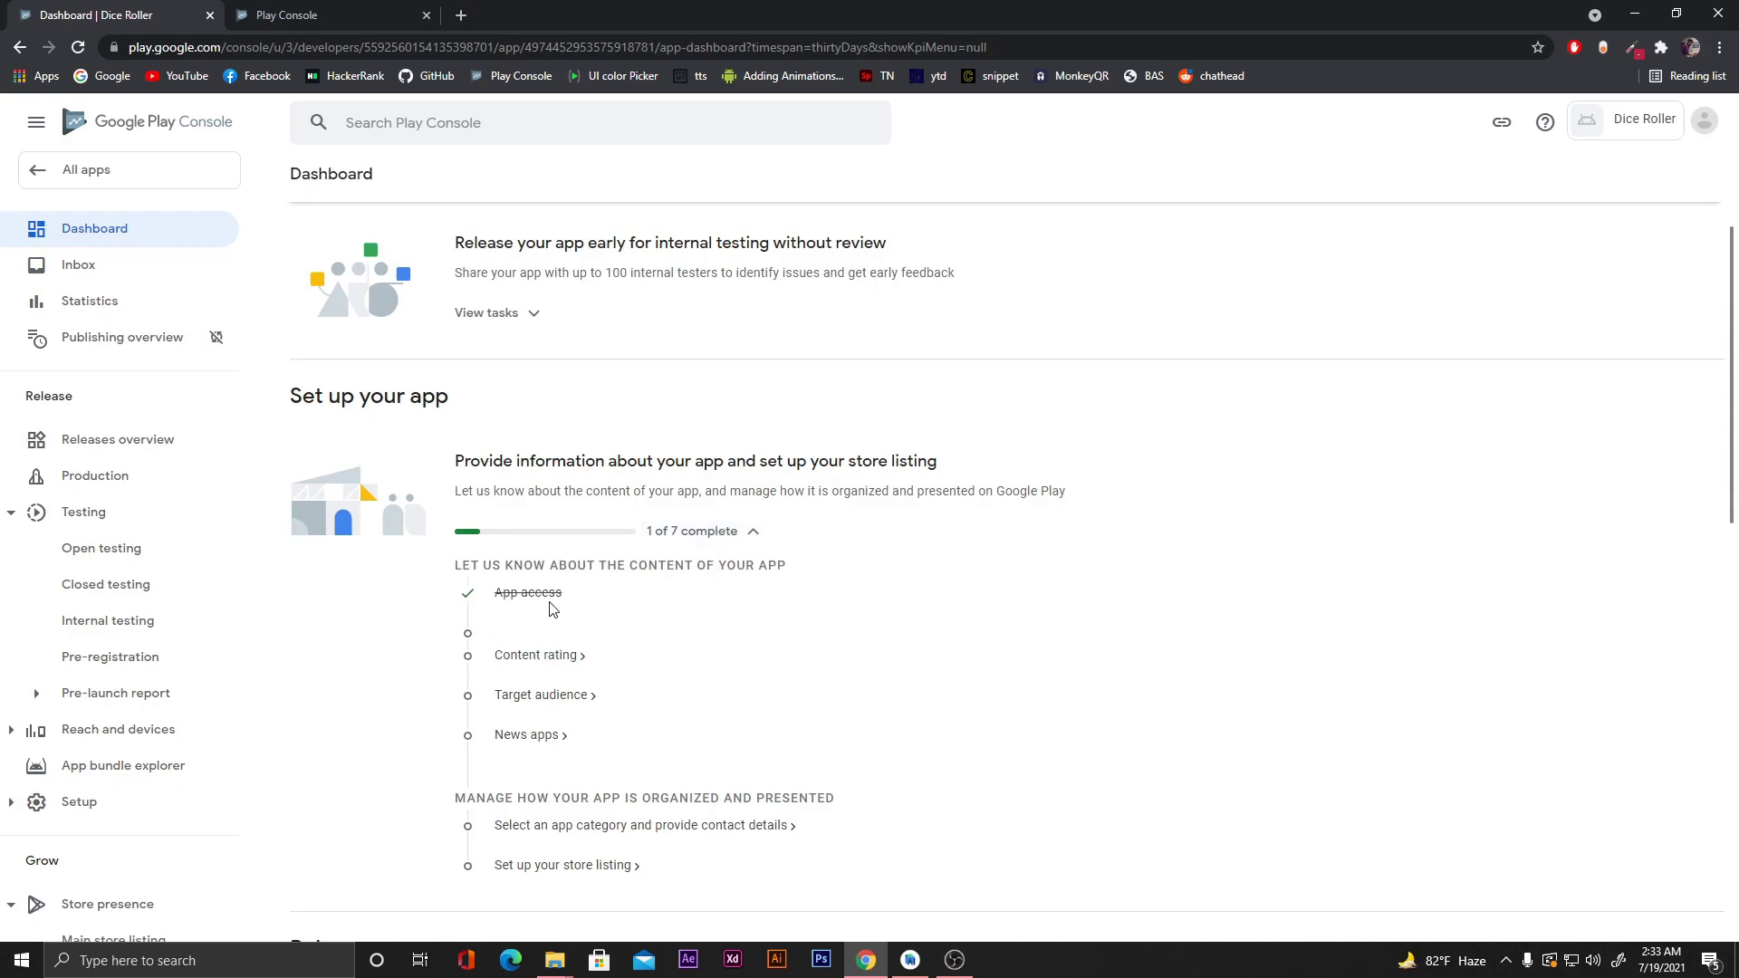
Start the content rating questionnaire, entering the contact e-mail address and choosing the Entertainment category.
click(536, 655)
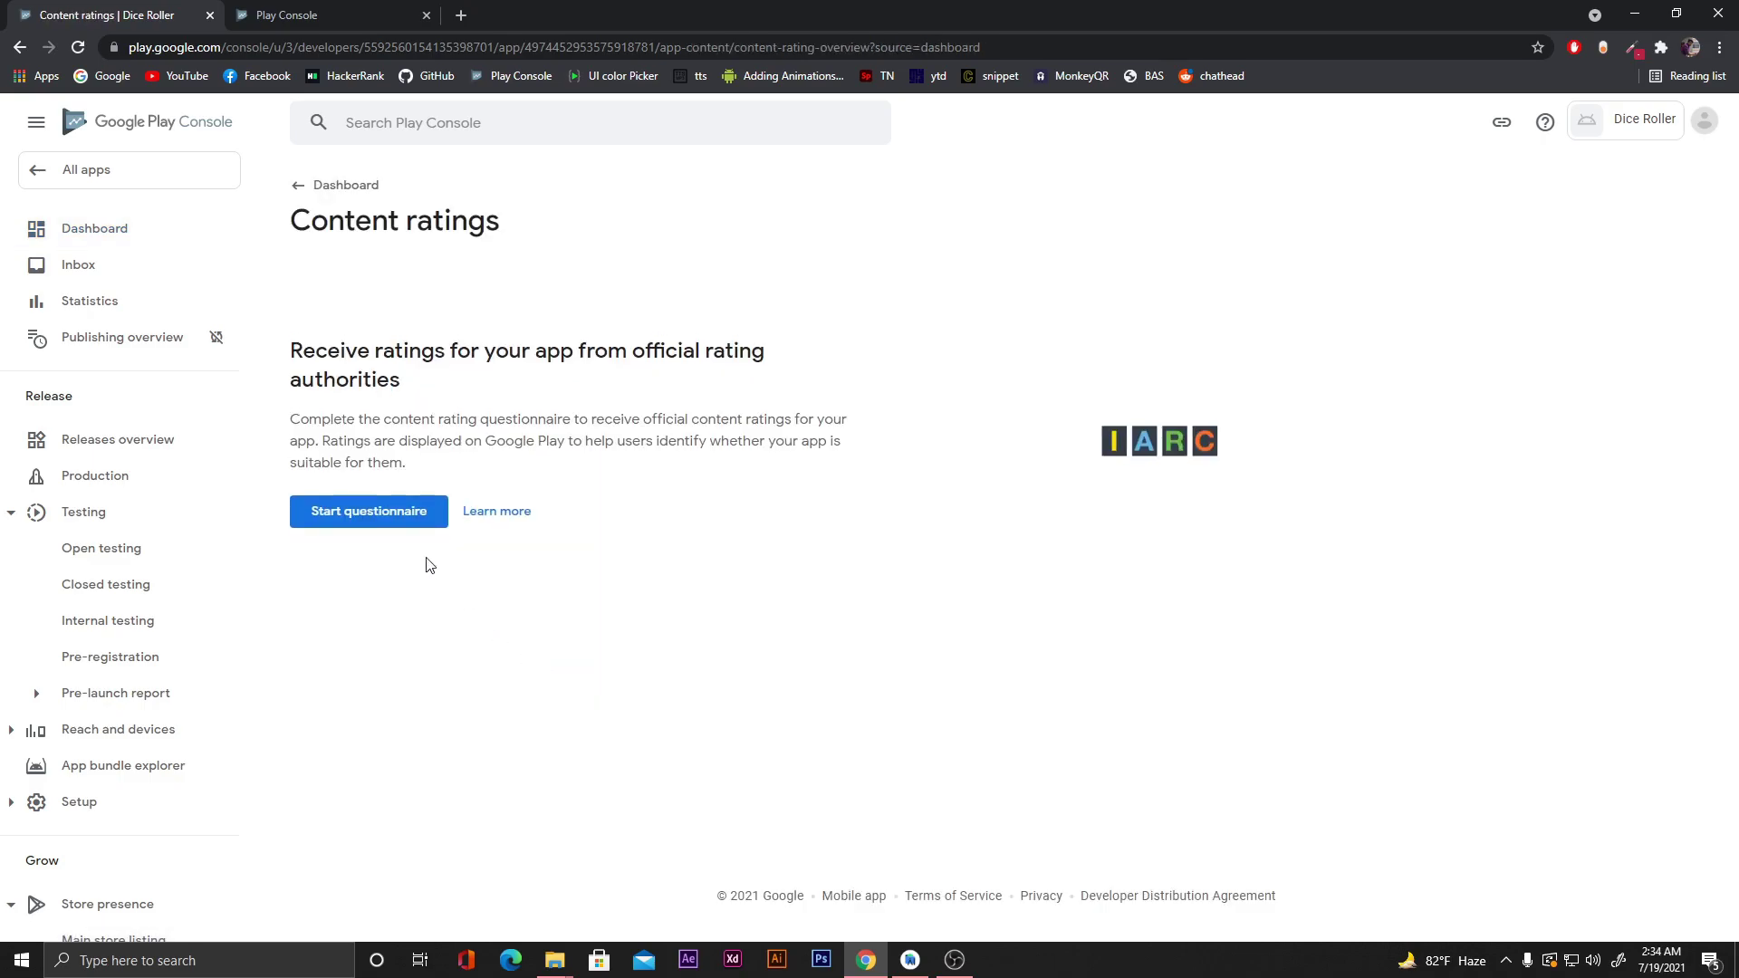
click(361, 517)
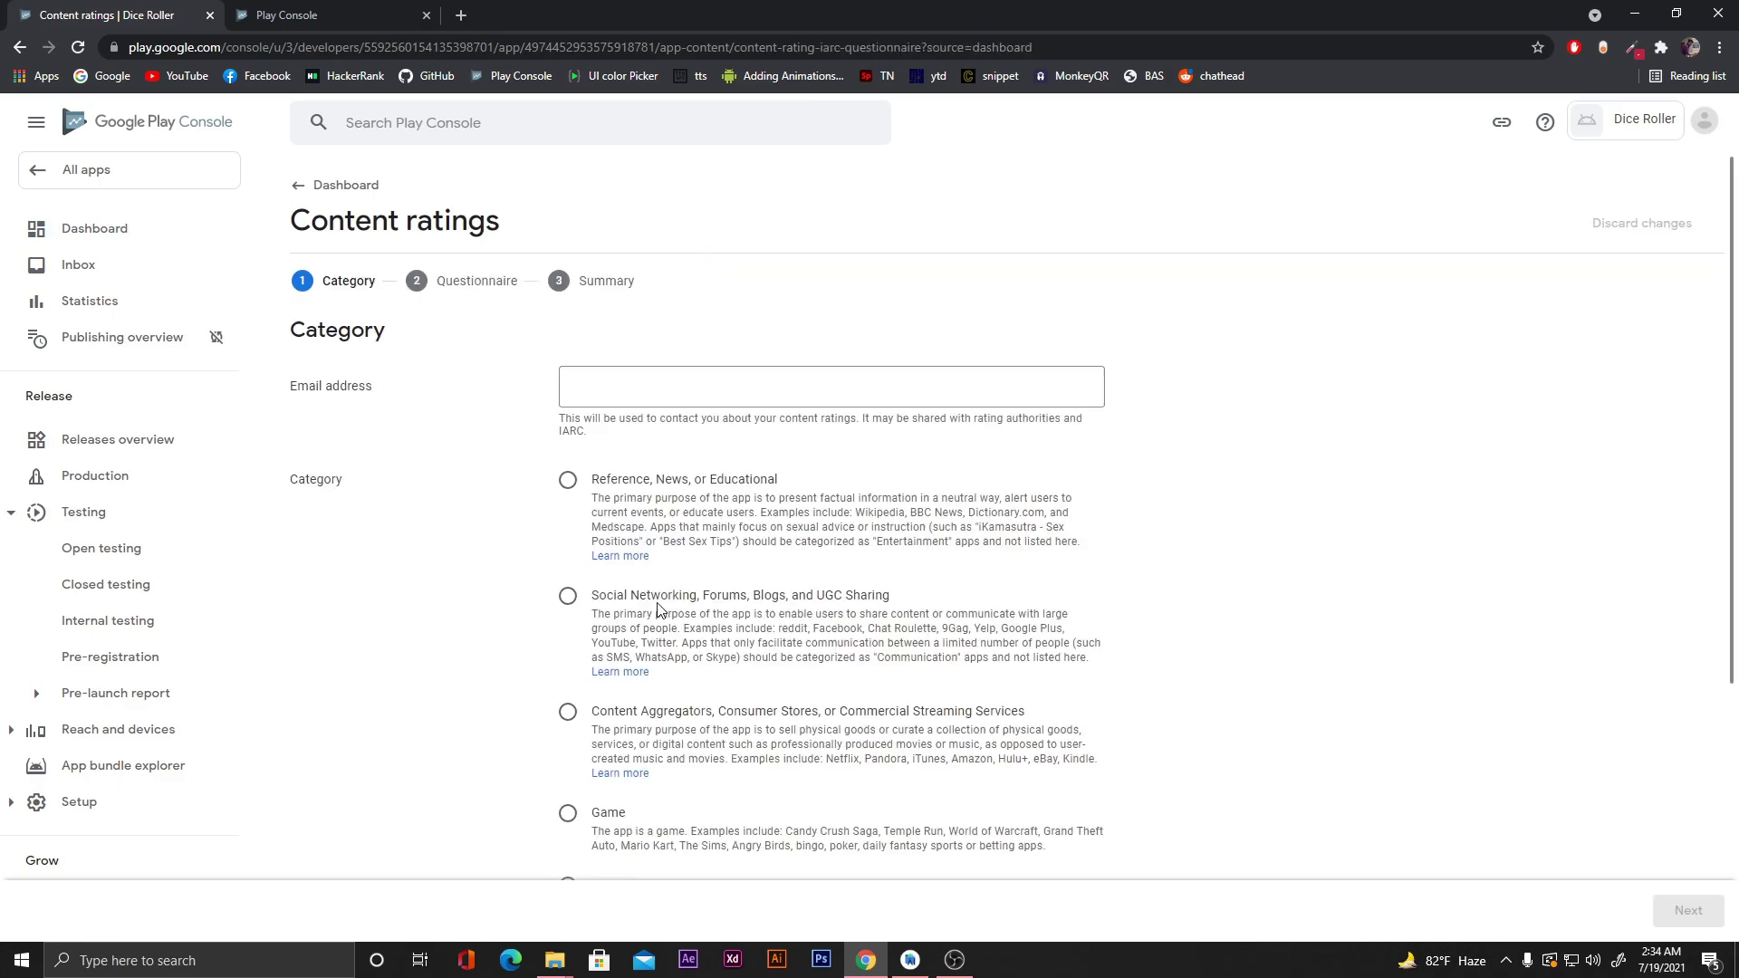
click(663, 396)
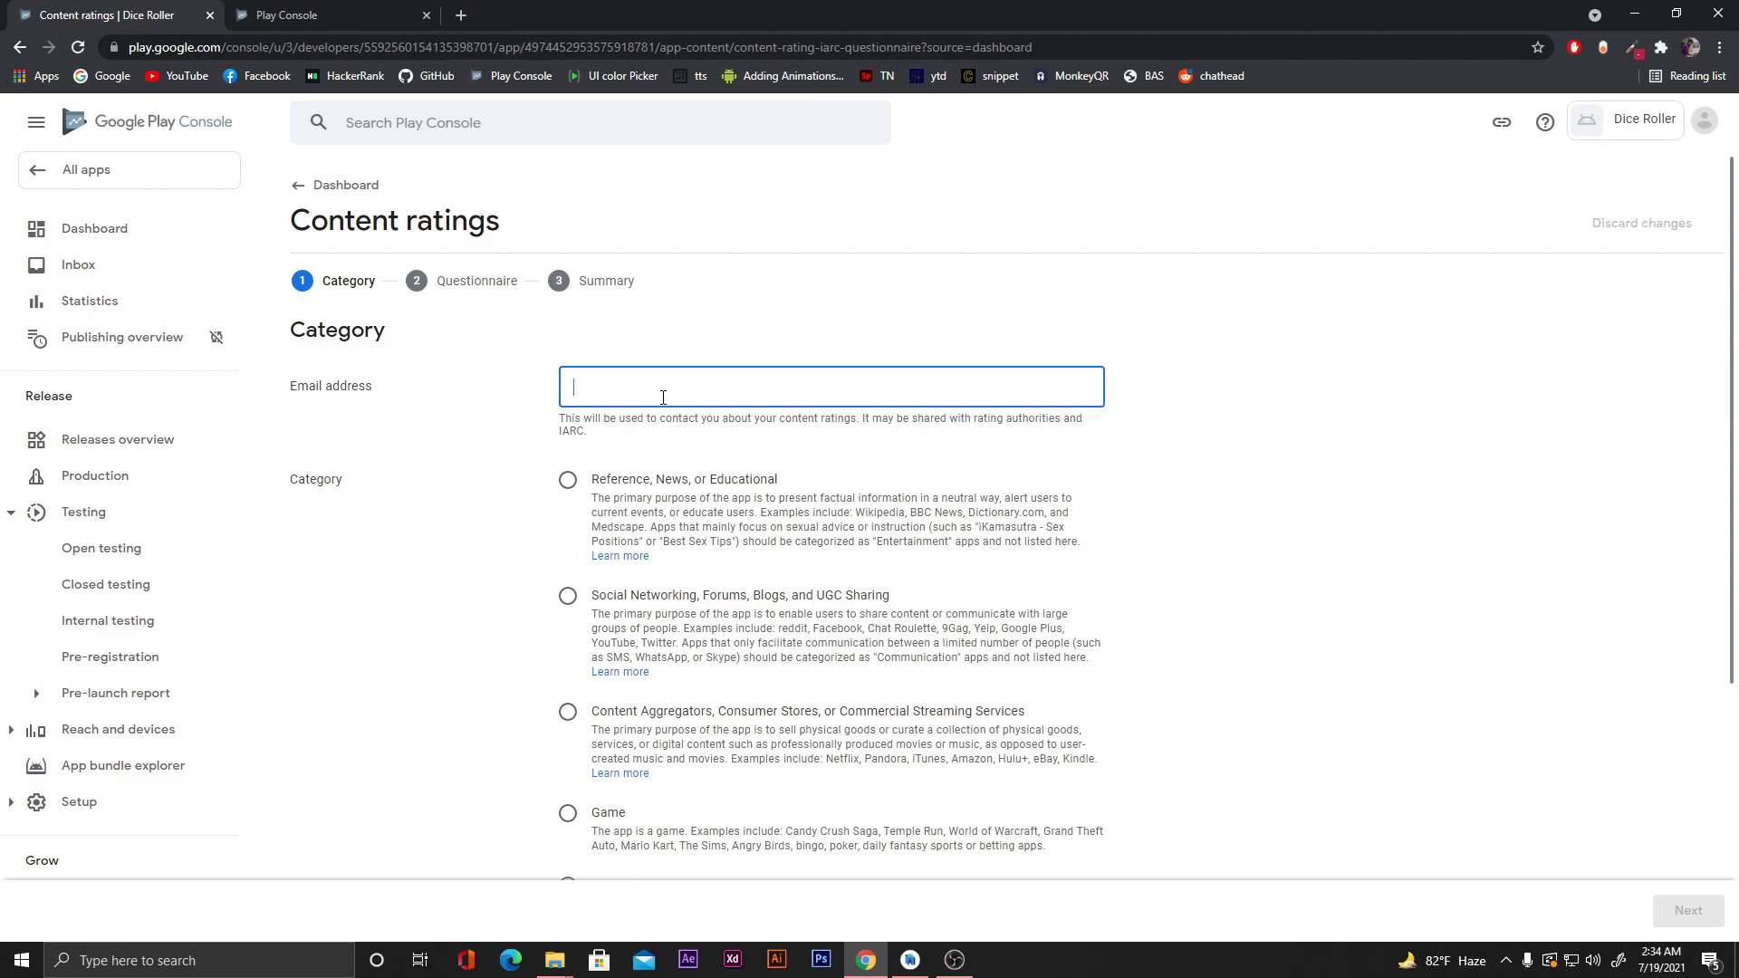
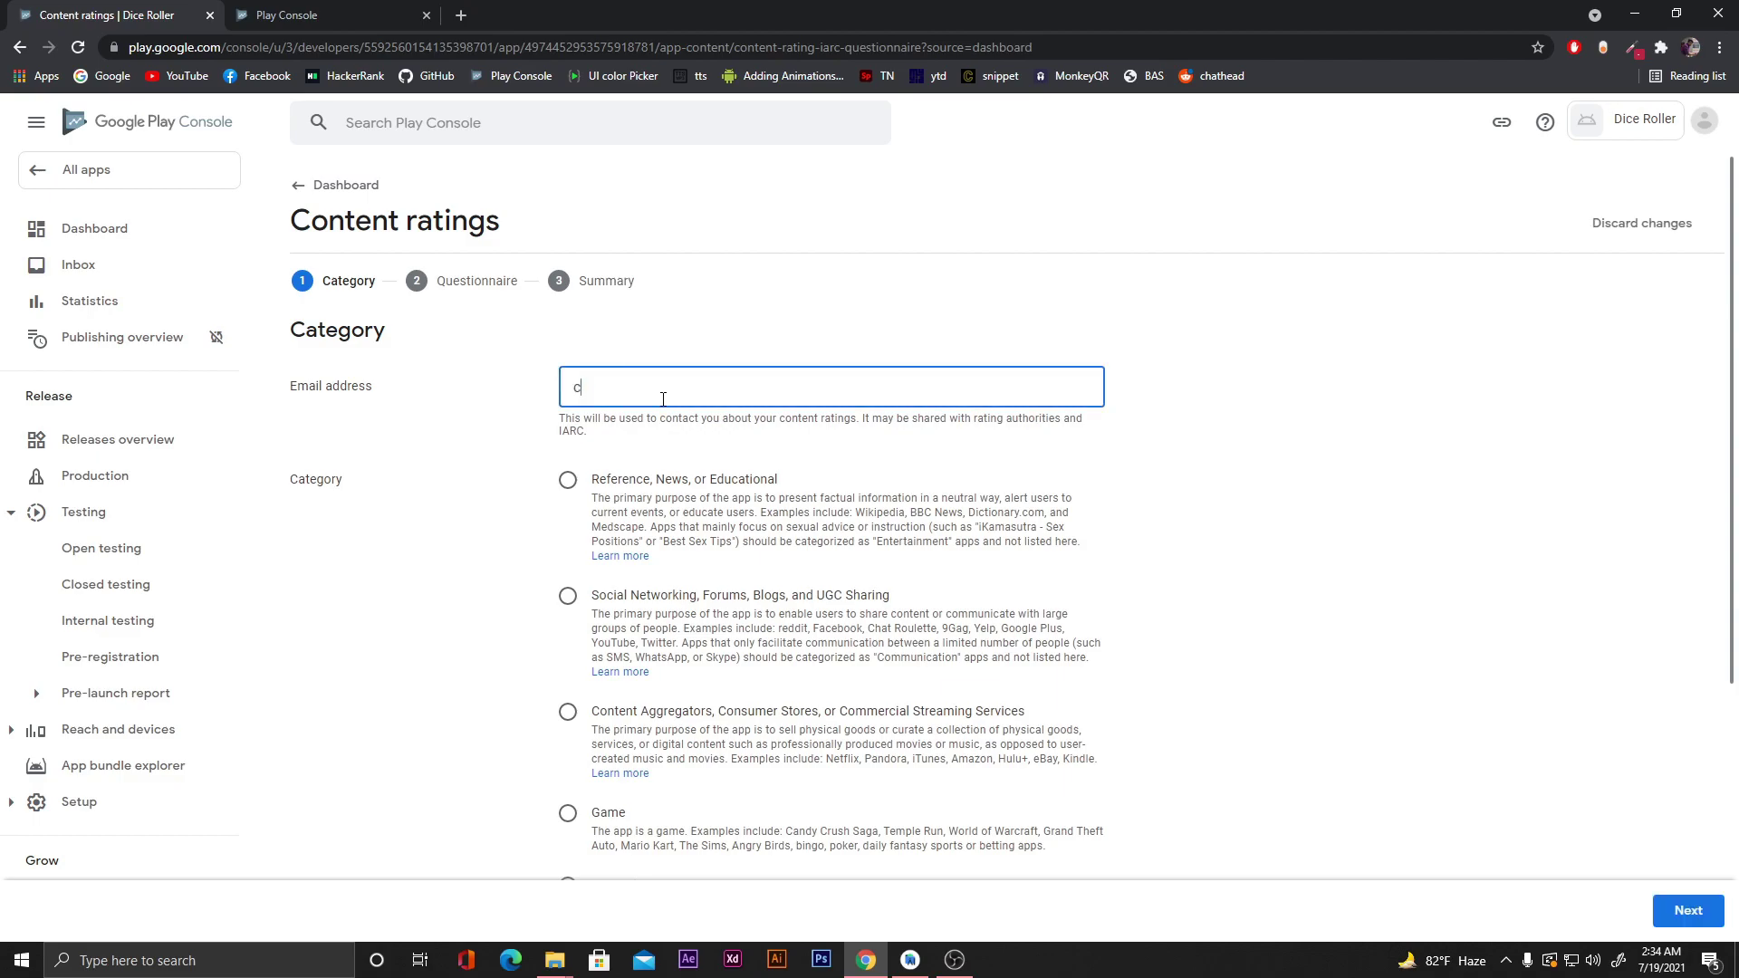
scroll(1123, 472, down, 1)
scroll(1123, 472, down, 1)
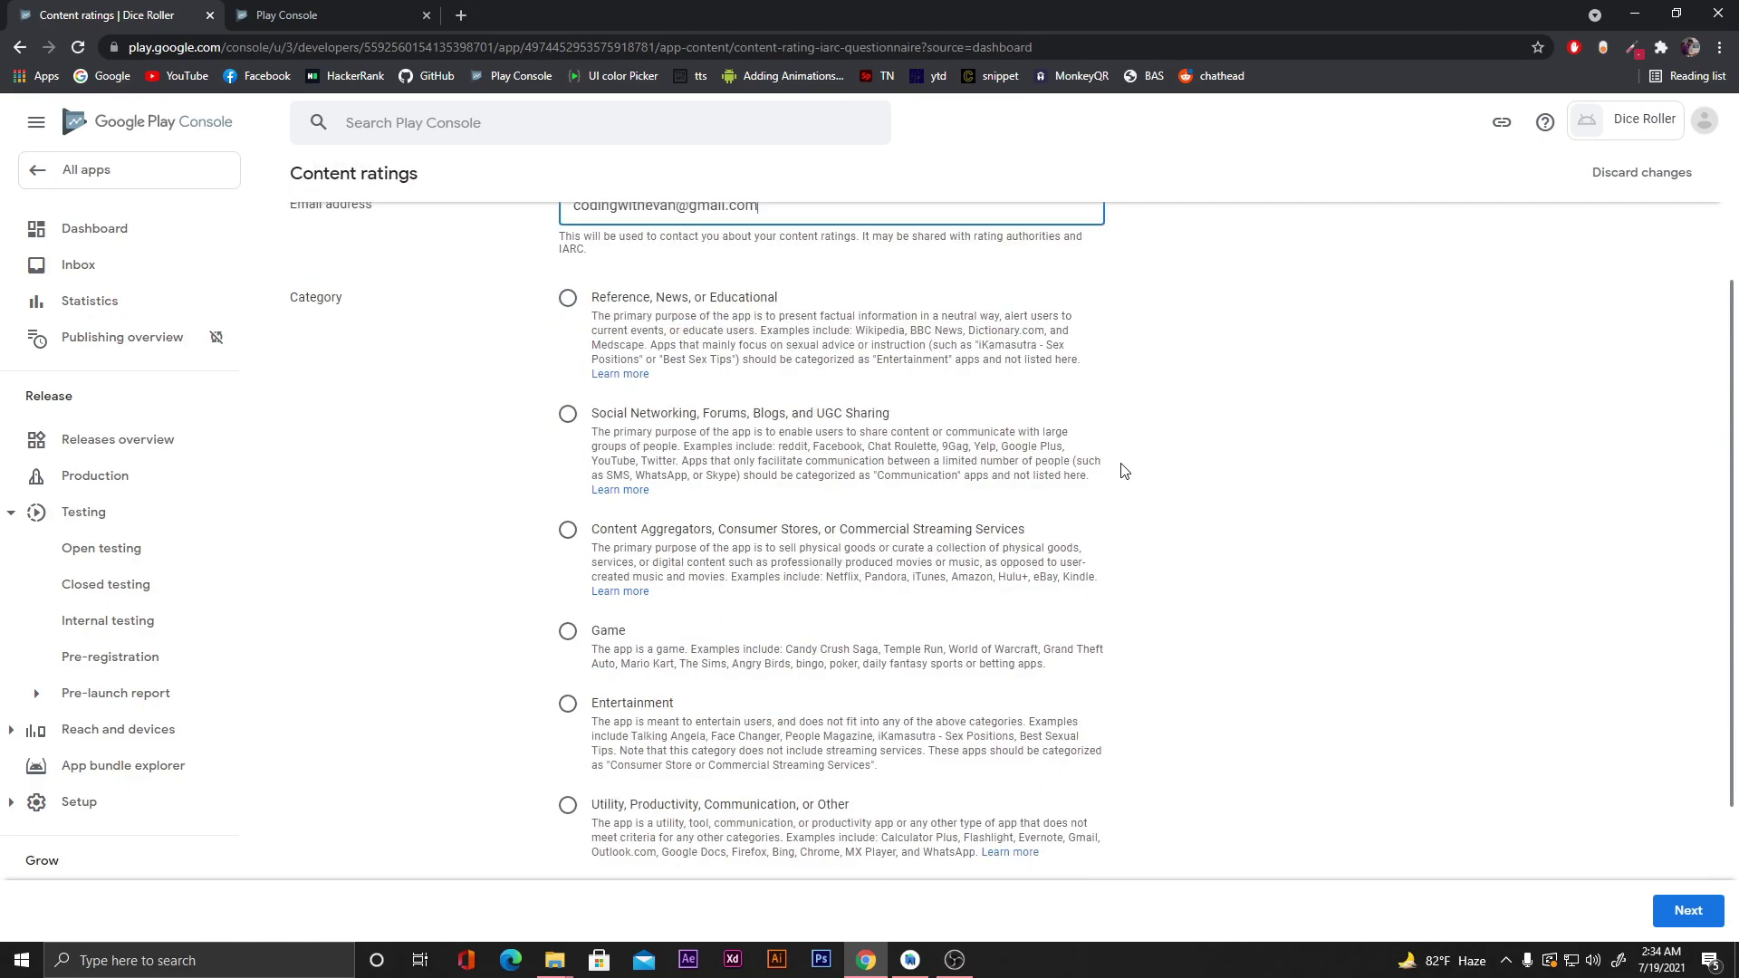
scroll(1123, 472, down, 1)
click(568, 614)
scroll(1280, 511, down, 1)
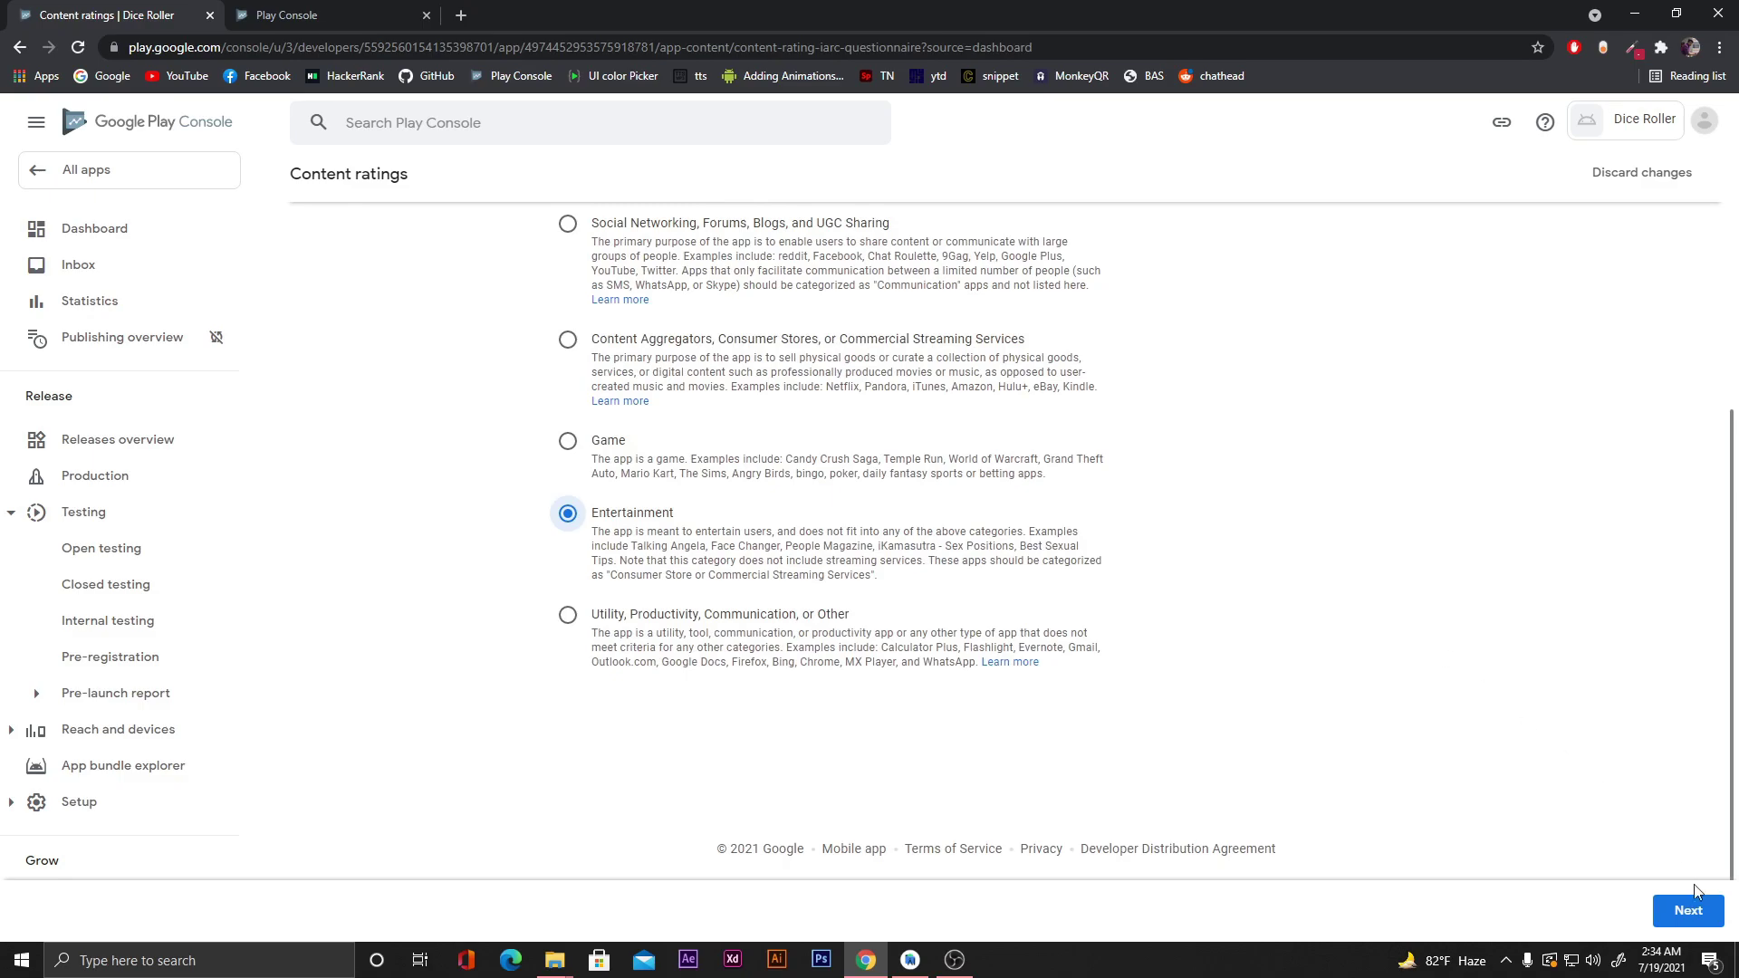
scroll(1540, 770, up, 1)
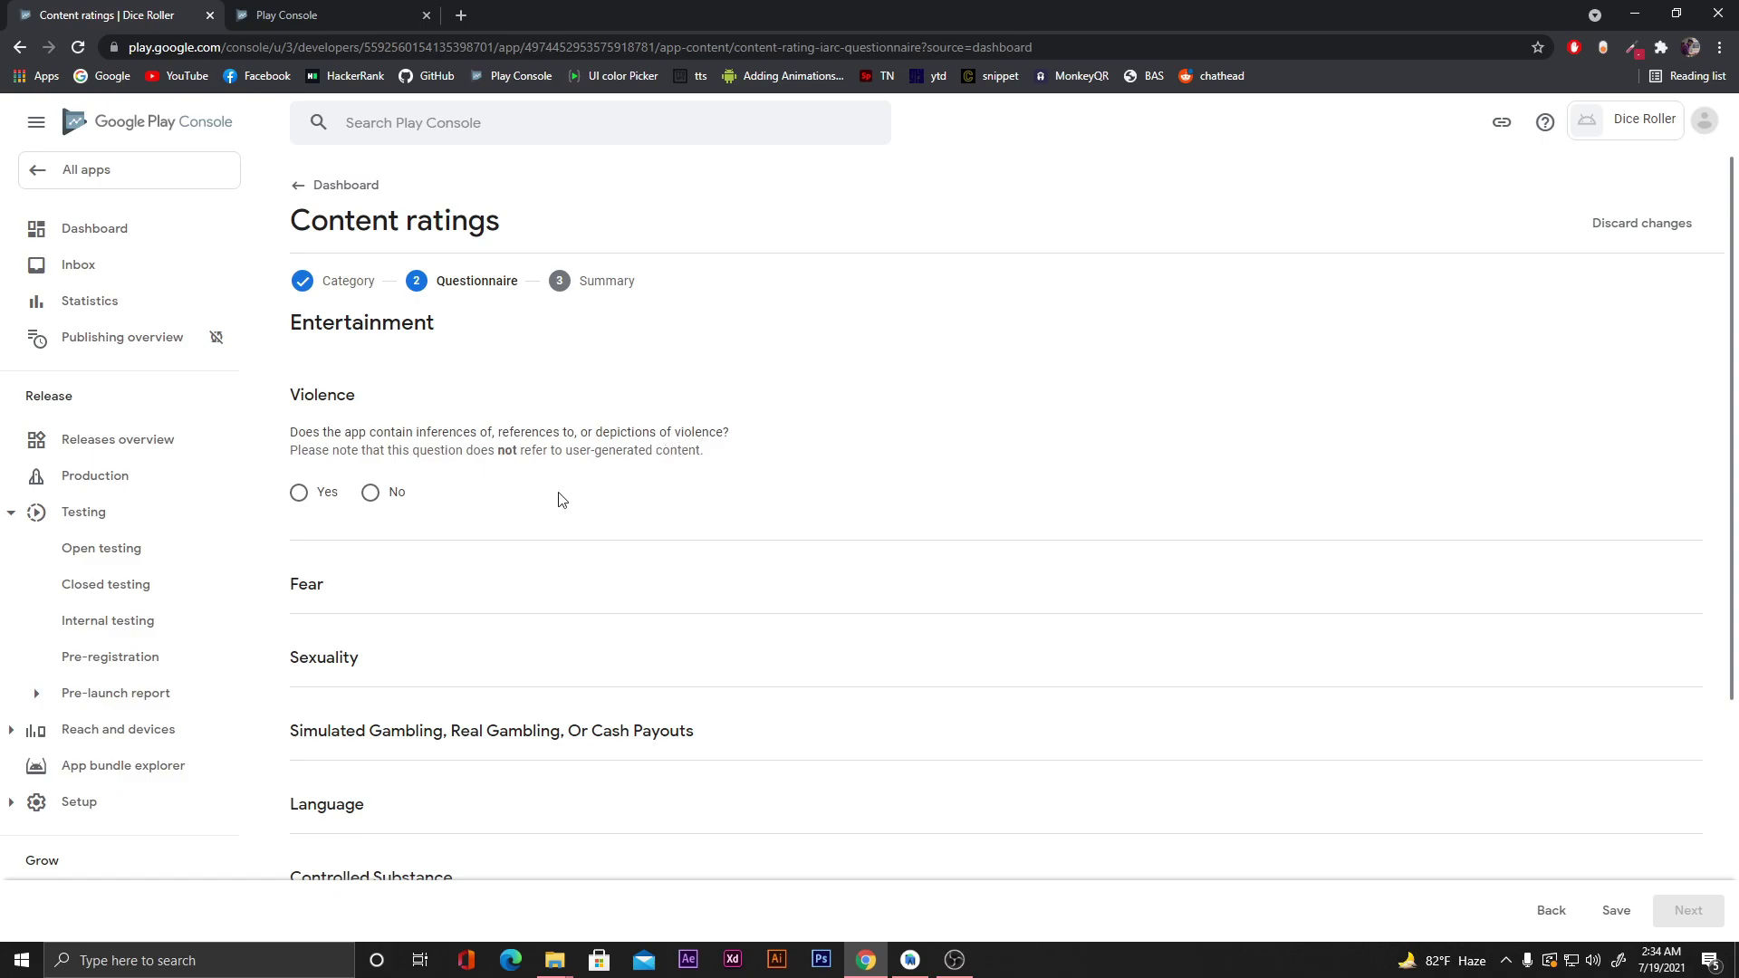
Answer No to Violence, Fear, Sexuality, Gambling, Language, Controlled Substance and Crude Humor.
click(371, 491)
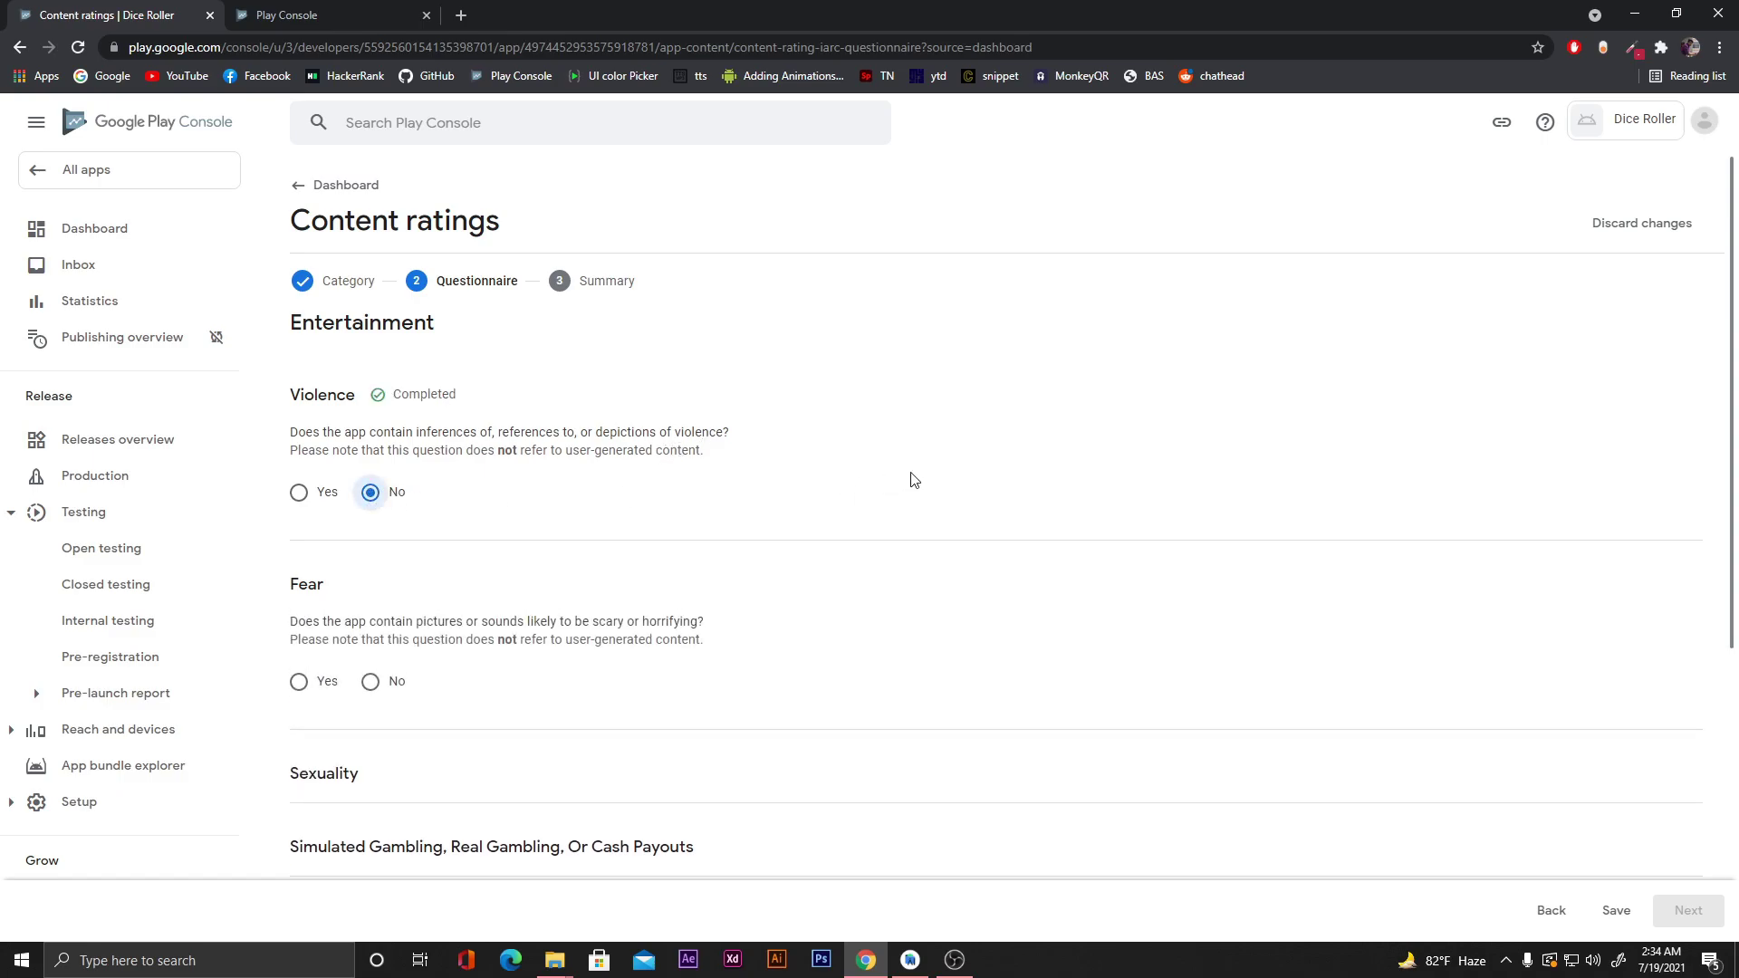
scroll(913, 480, down, 2)
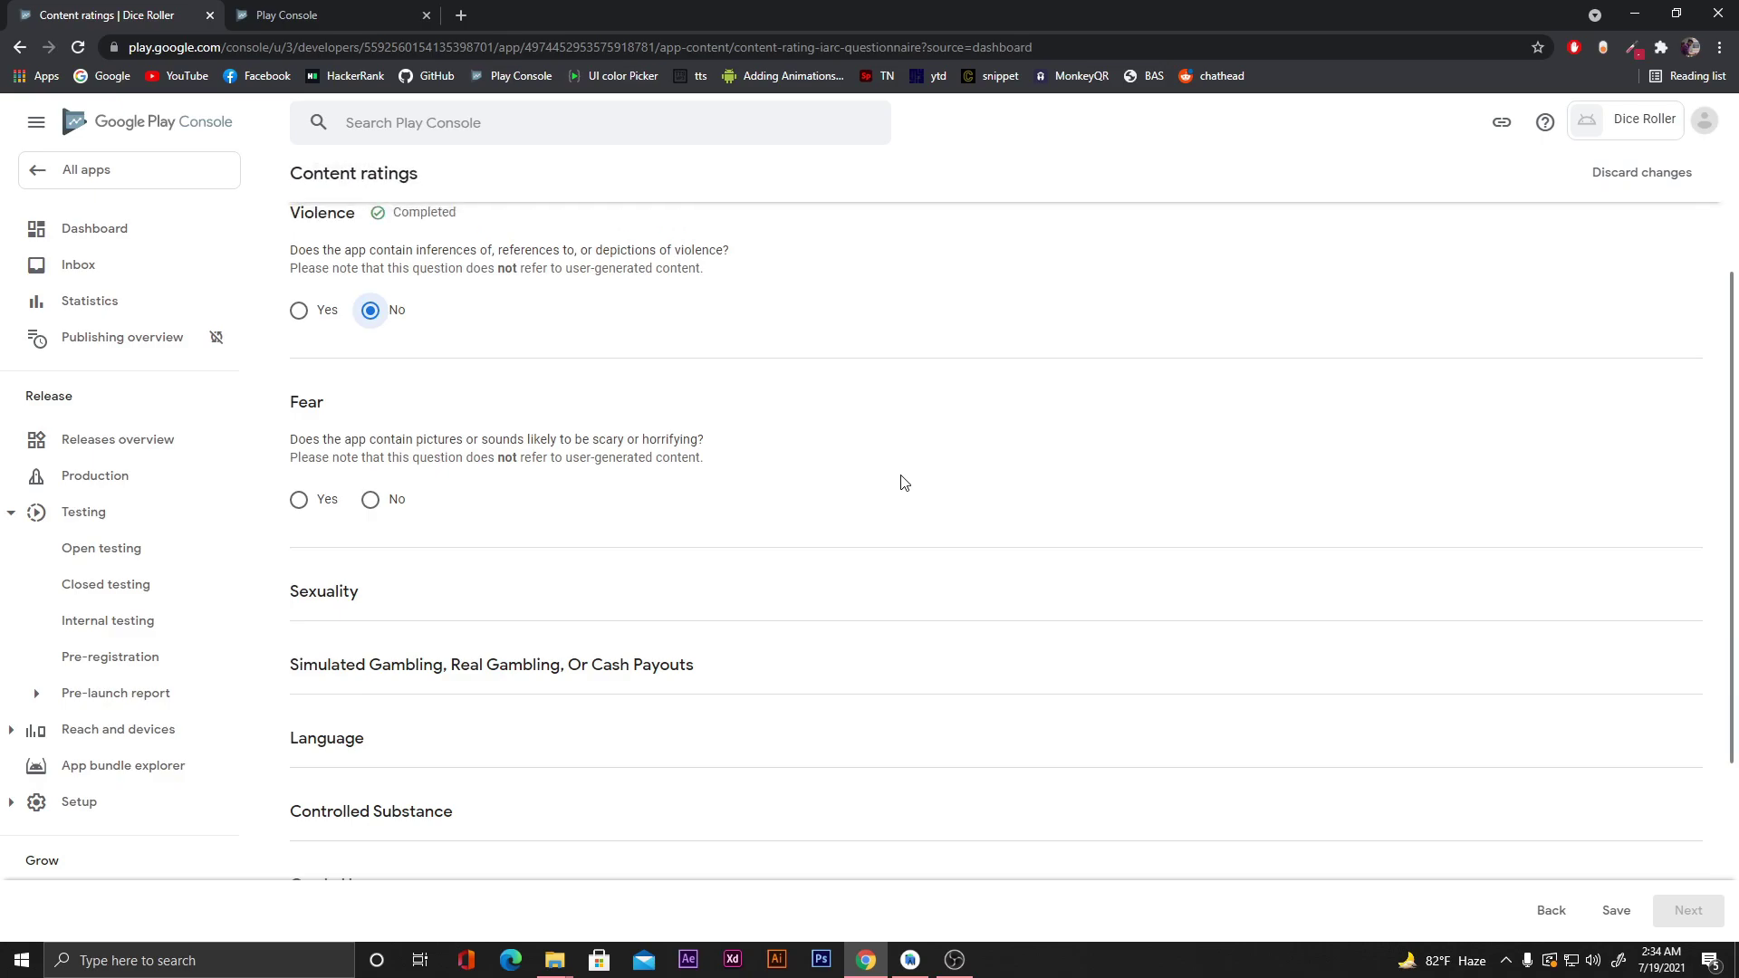
click(369, 501)
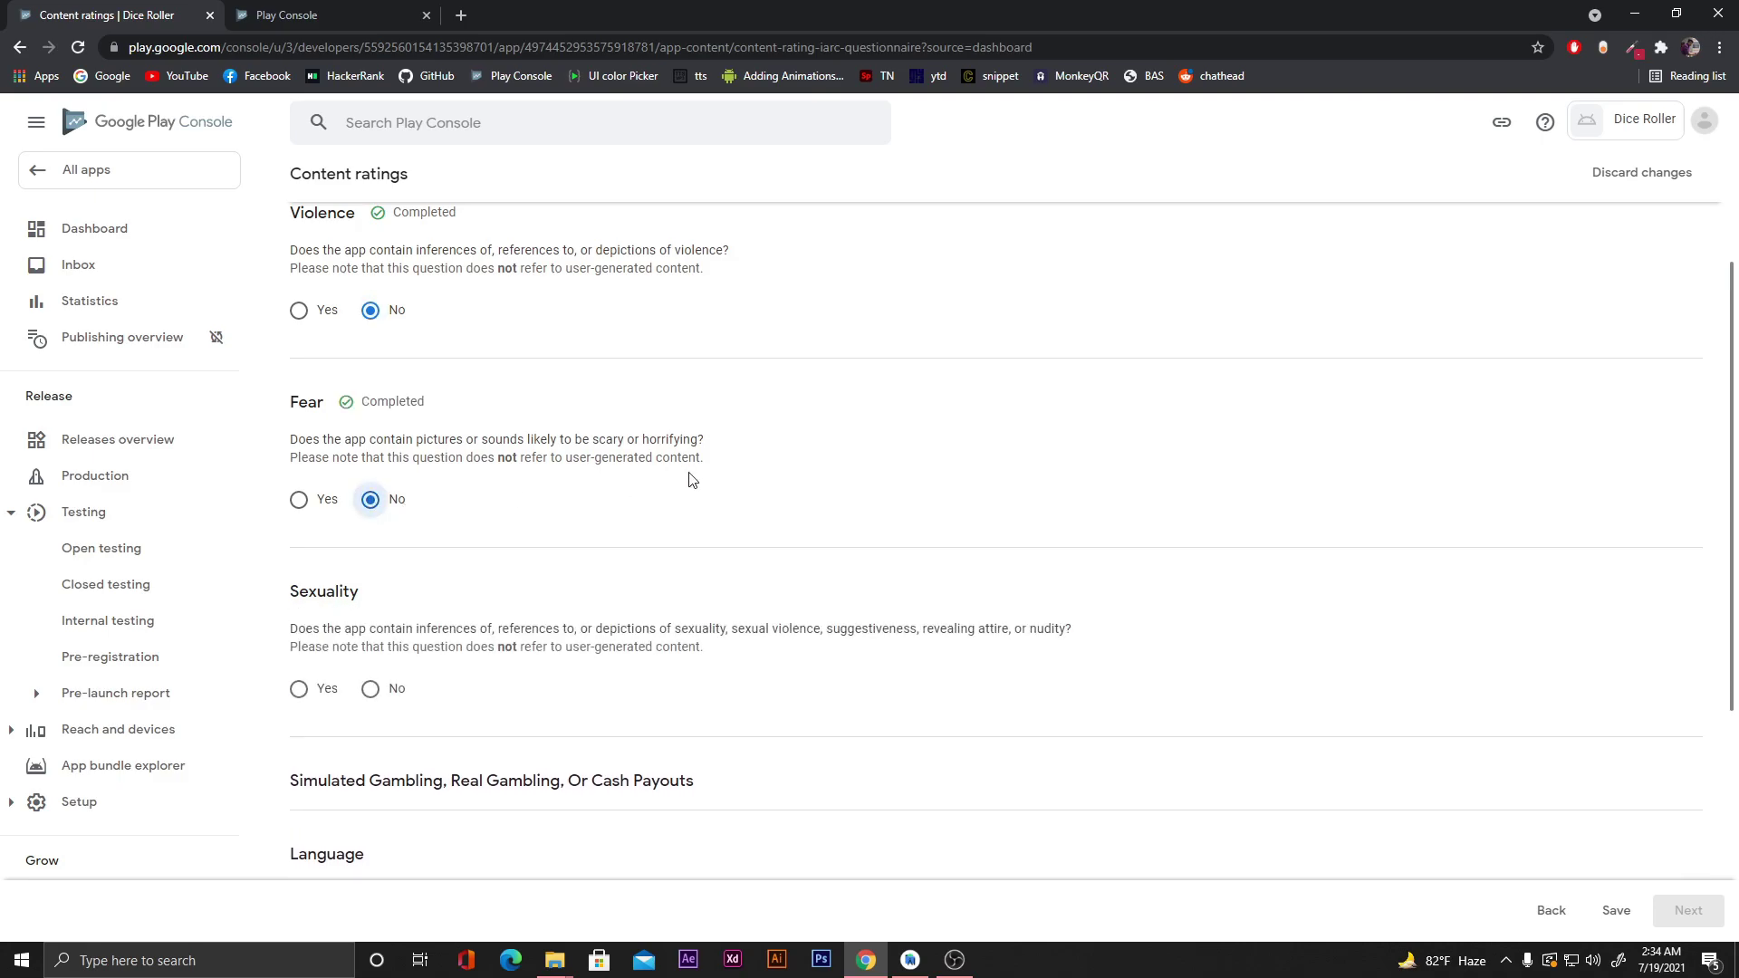
scroll(684, 478, down, 1)
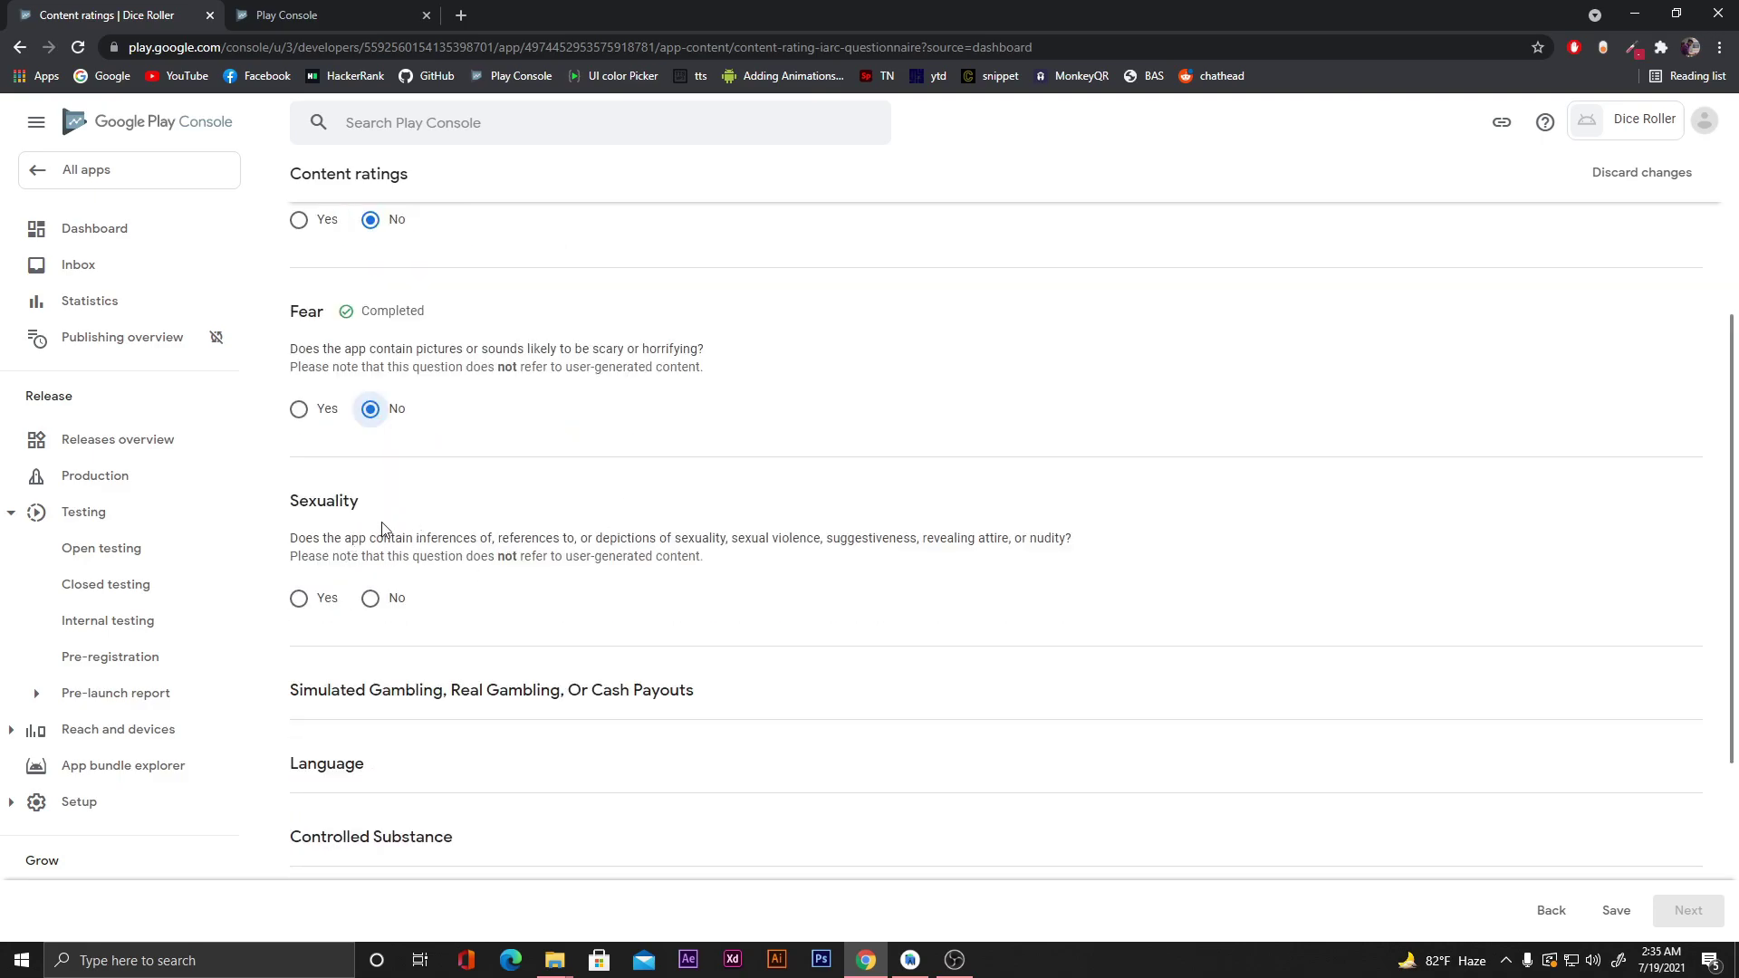
click(369, 598)
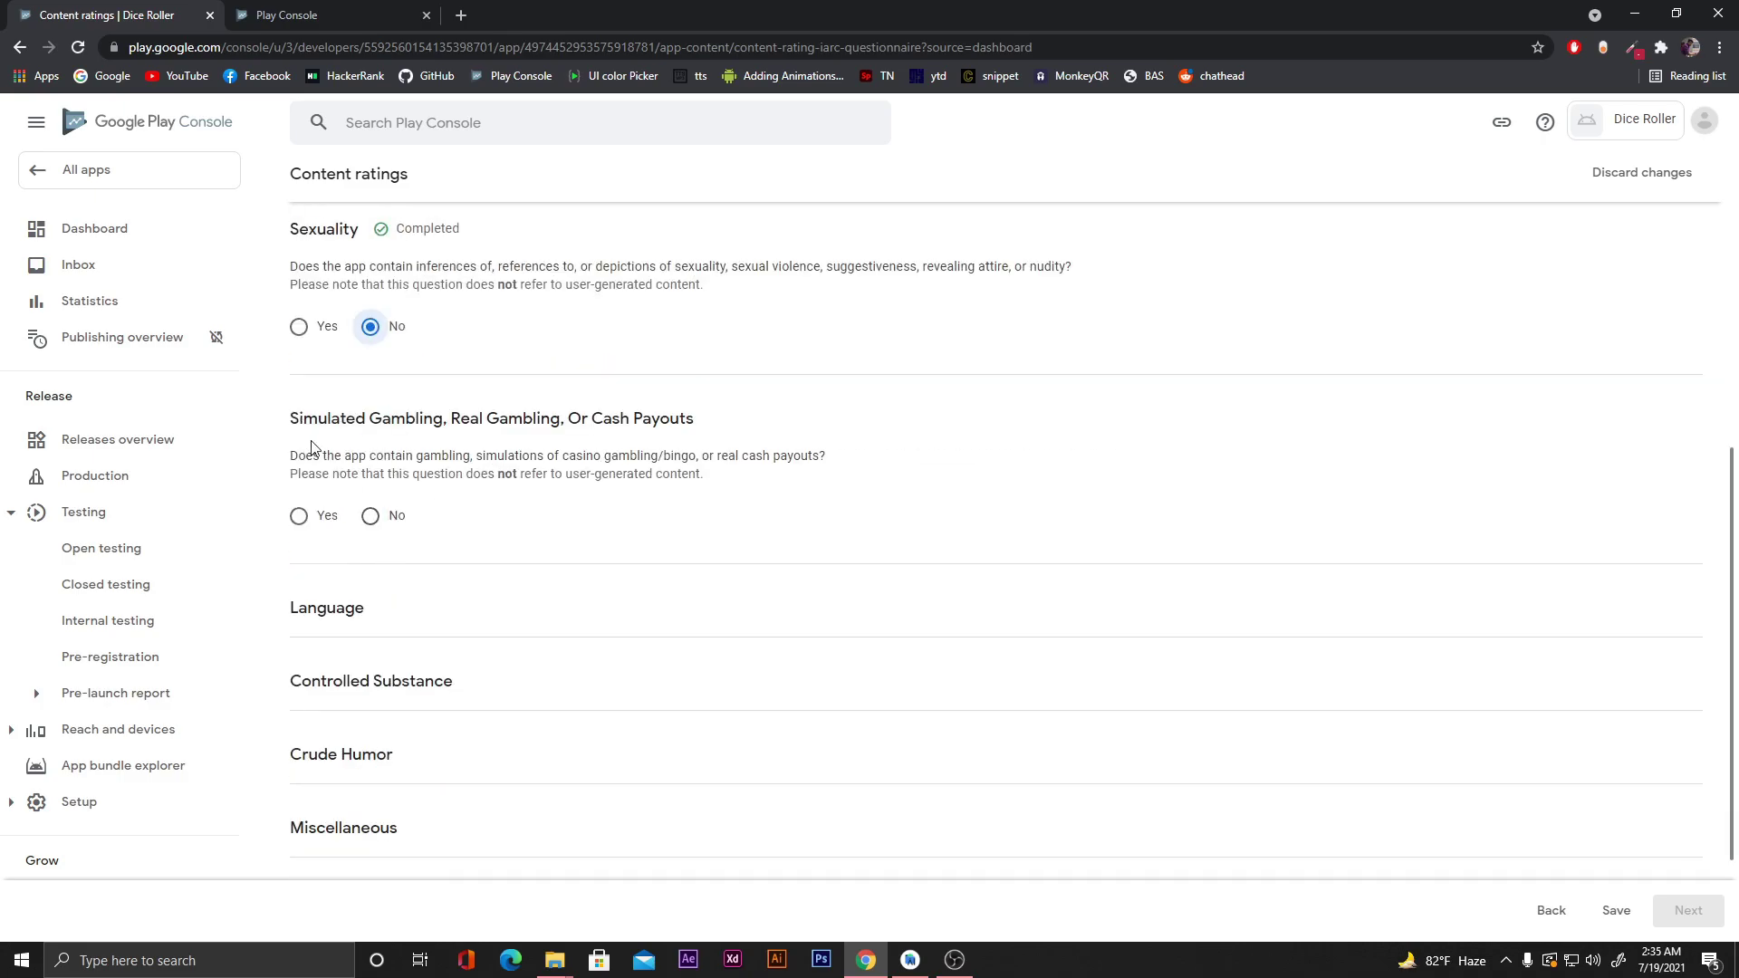
click(369, 515)
click(372, 702)
click(370, 622)
click(372, 629)
Answer No to the Miscellaneous questions on content exchange, location, digital purchases and Nazi symbols, then save.
click(369, 530)
click(371, 627)
click(371, 726)
scroll(399, 759, down, 2)
click(370, 668)
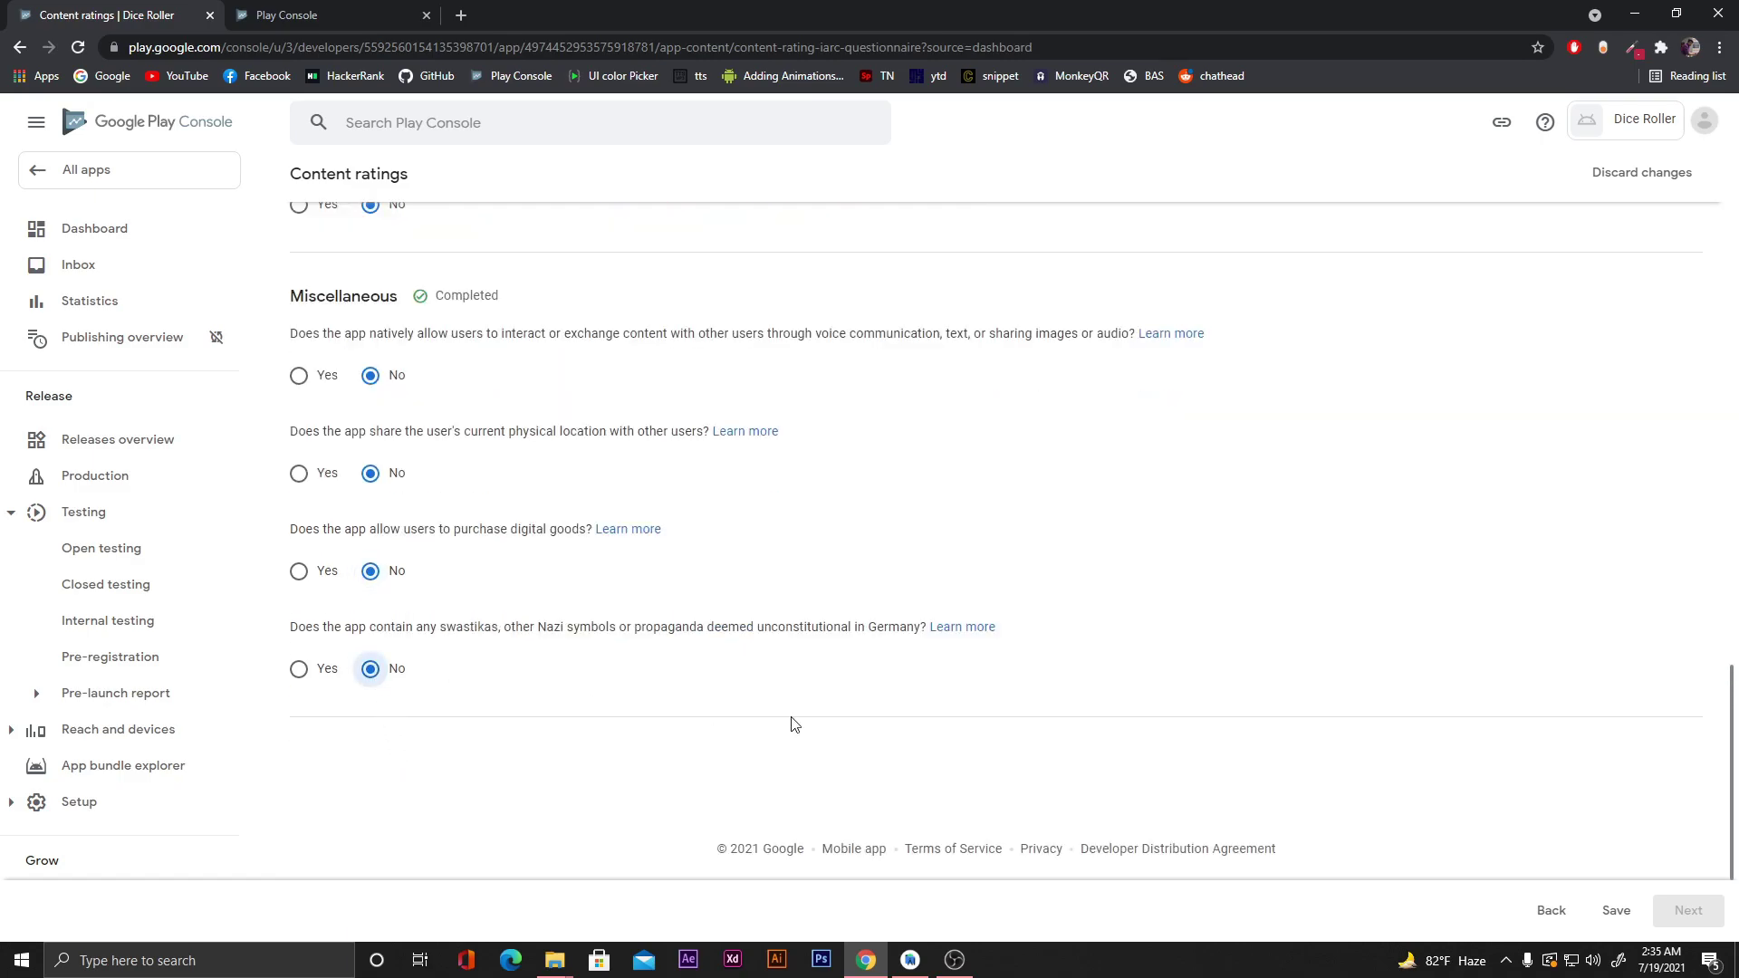
scroll(774, 727, up, 15)
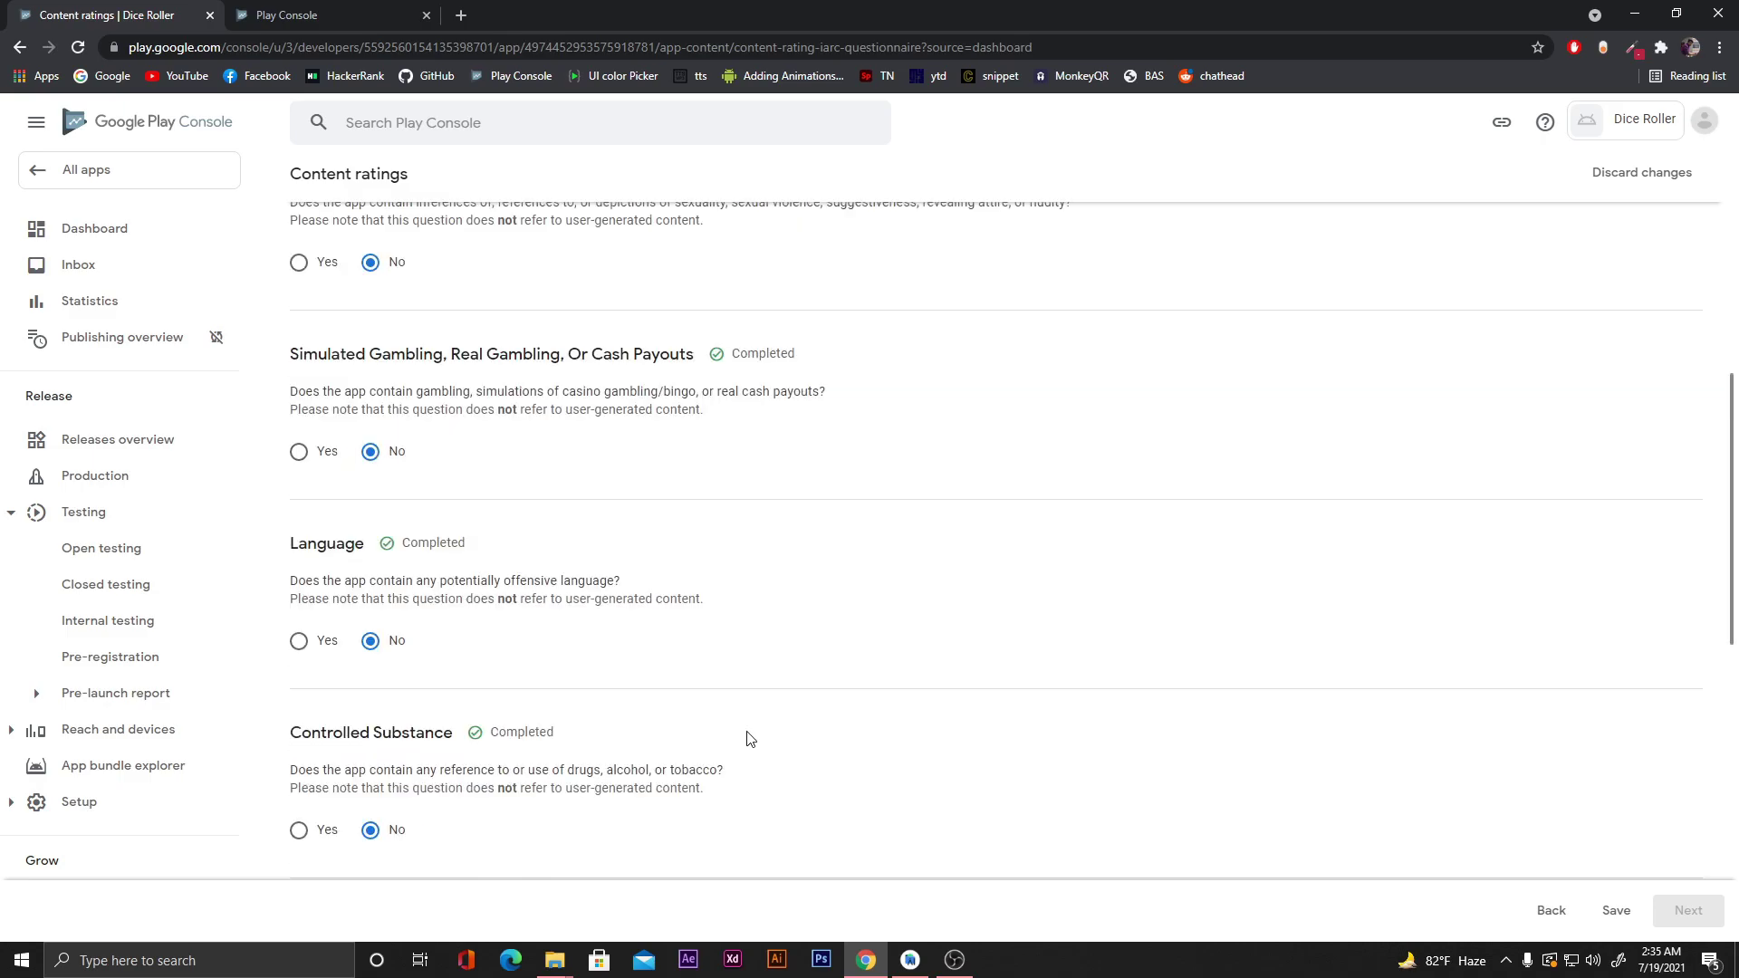
scroll(748, 738, down, 15)
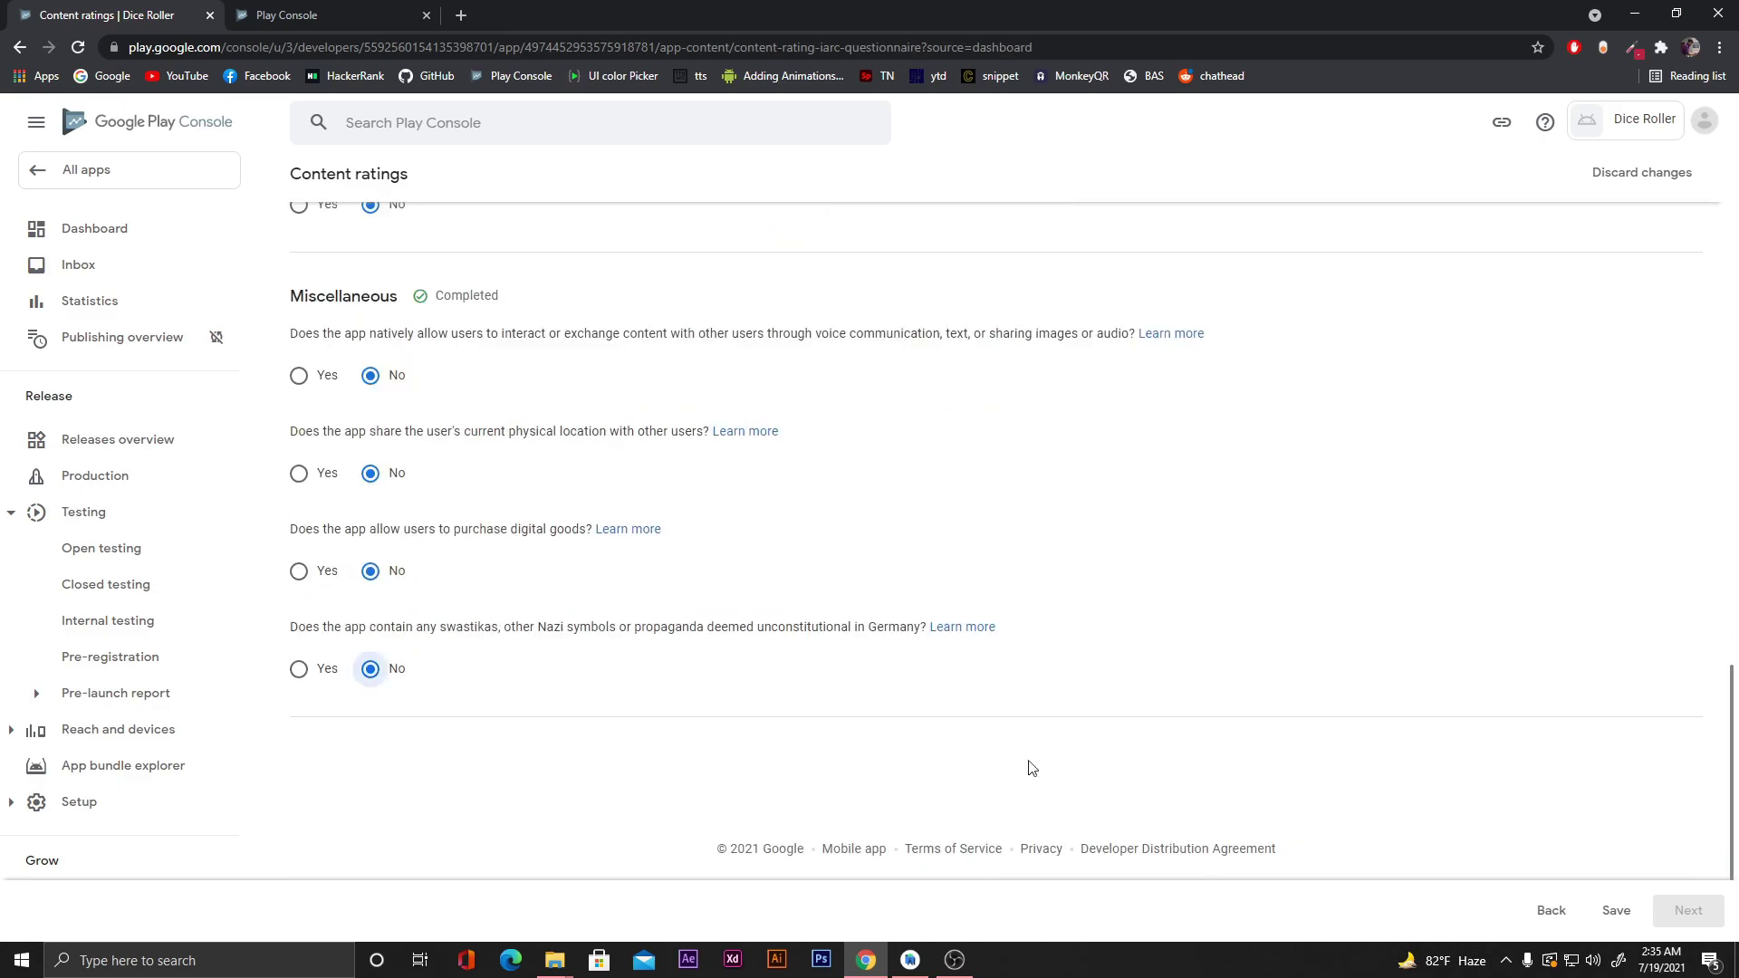
click(1617, 915)
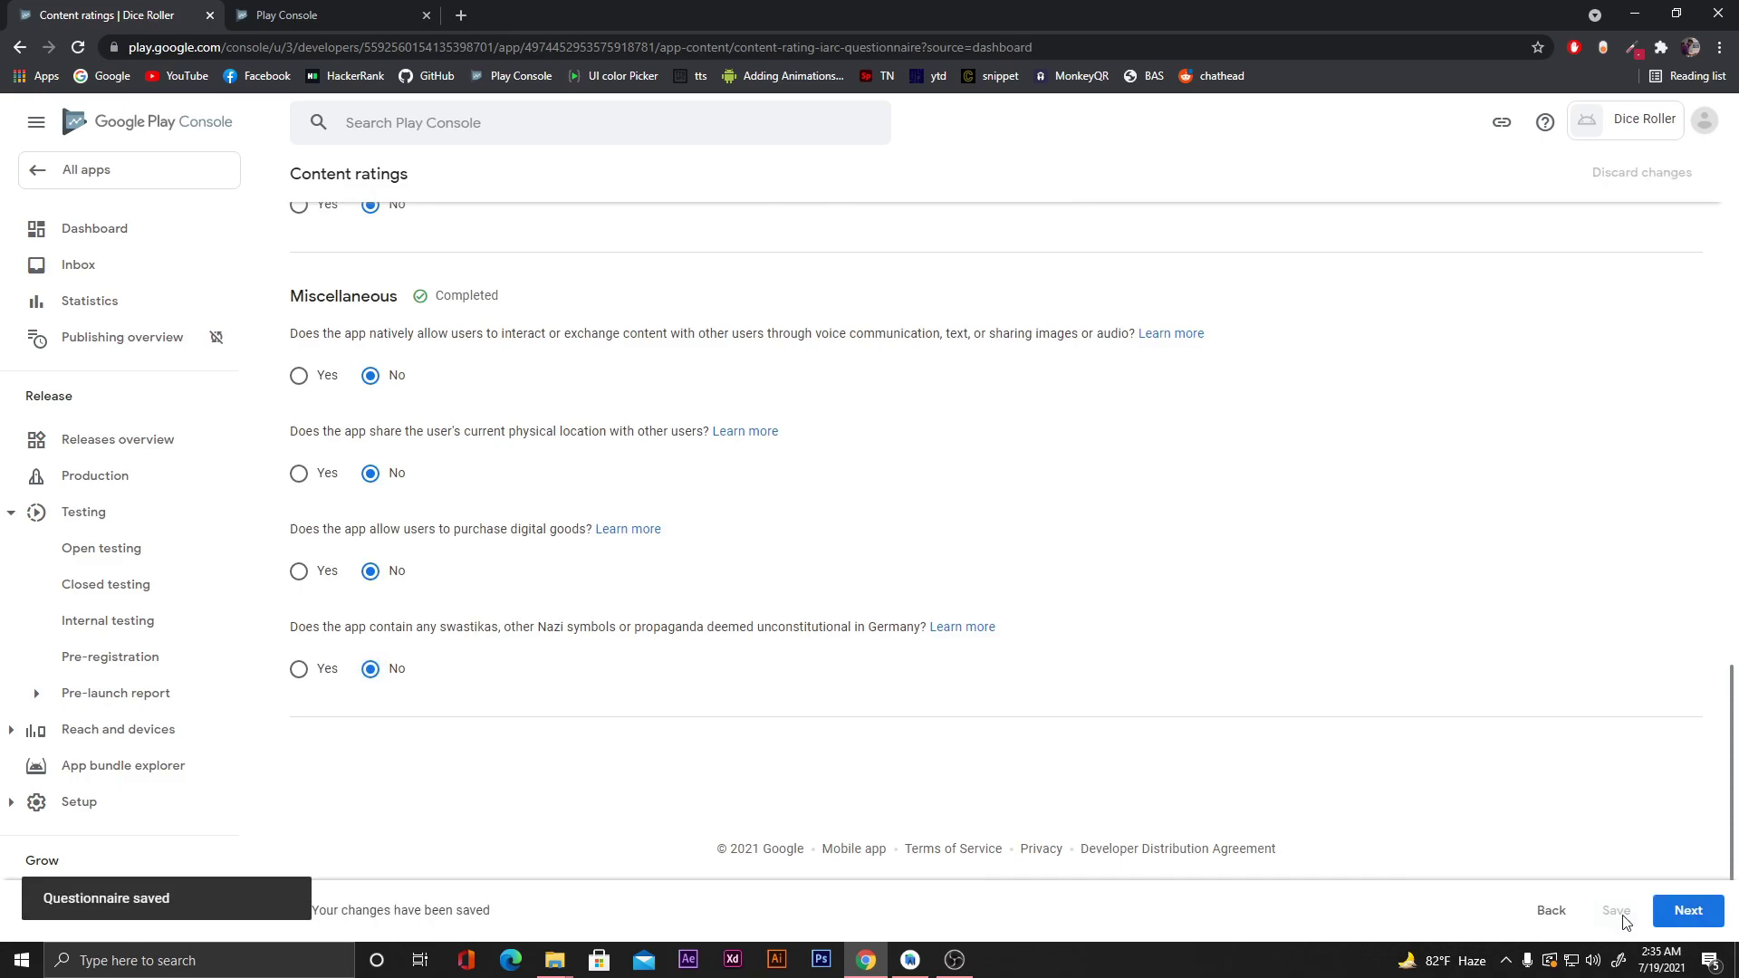
Review the regional ratings summary (ESRB Everyone, PEGI 3) and submit the questionnaire.
click(1686, 922)
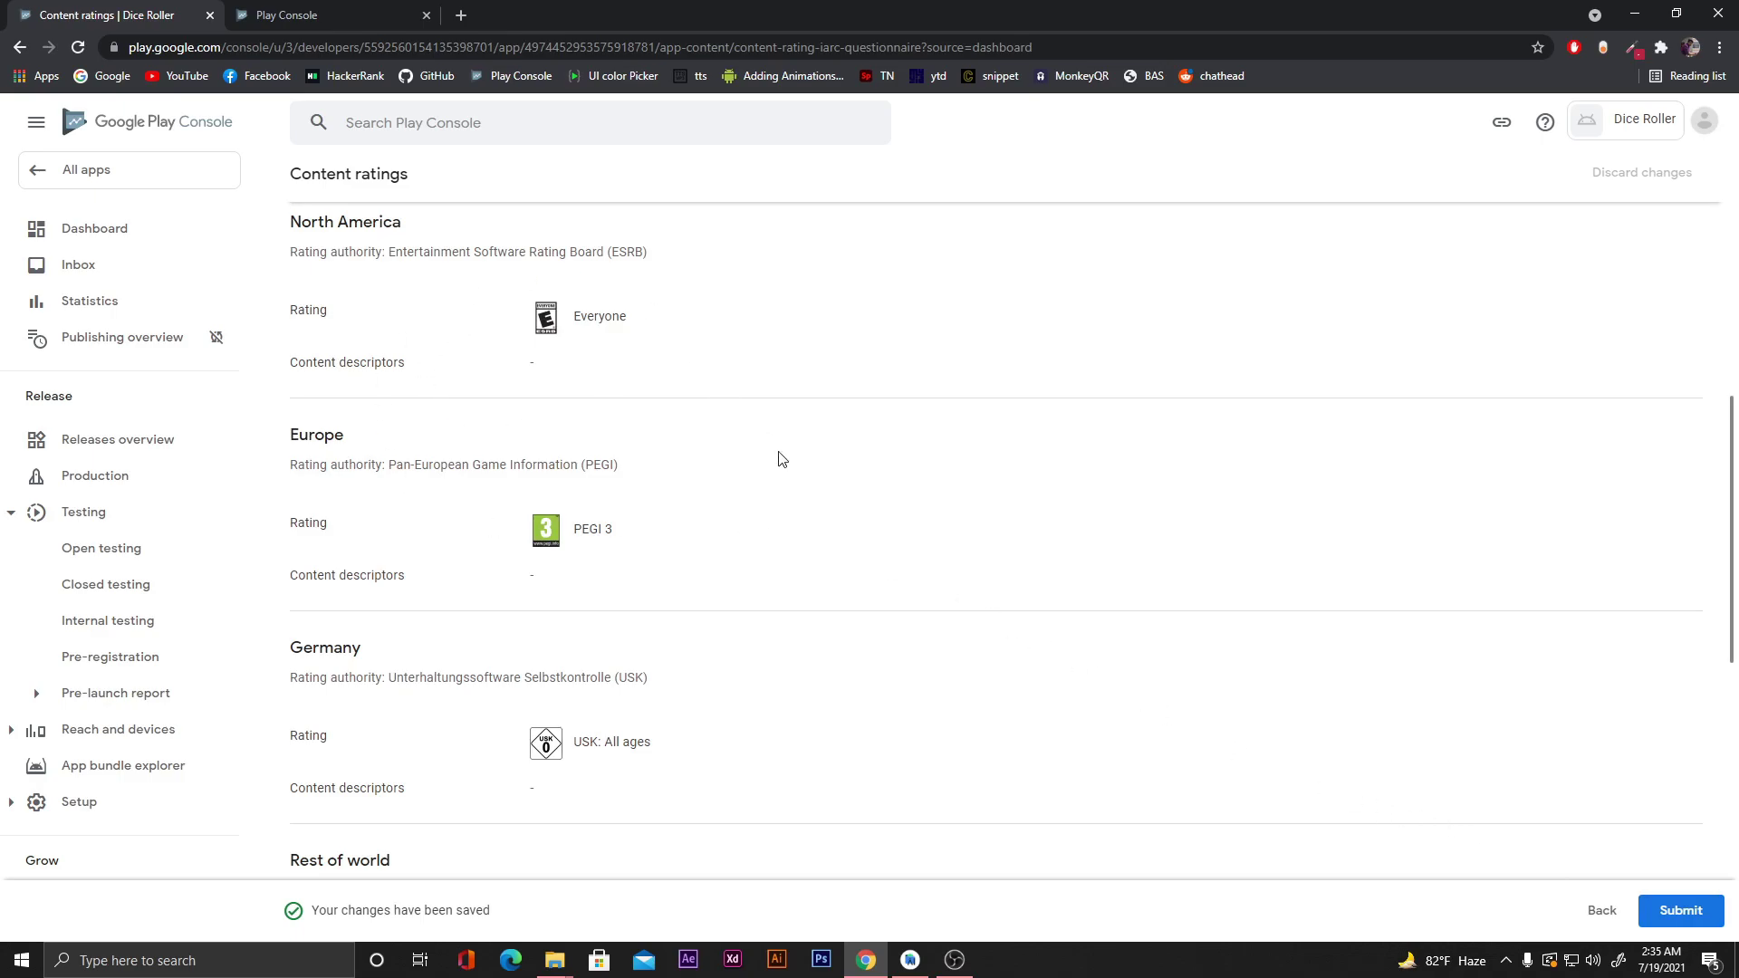
scroll(800, 493, down, 8)
scroll(801, 497, down, 1)
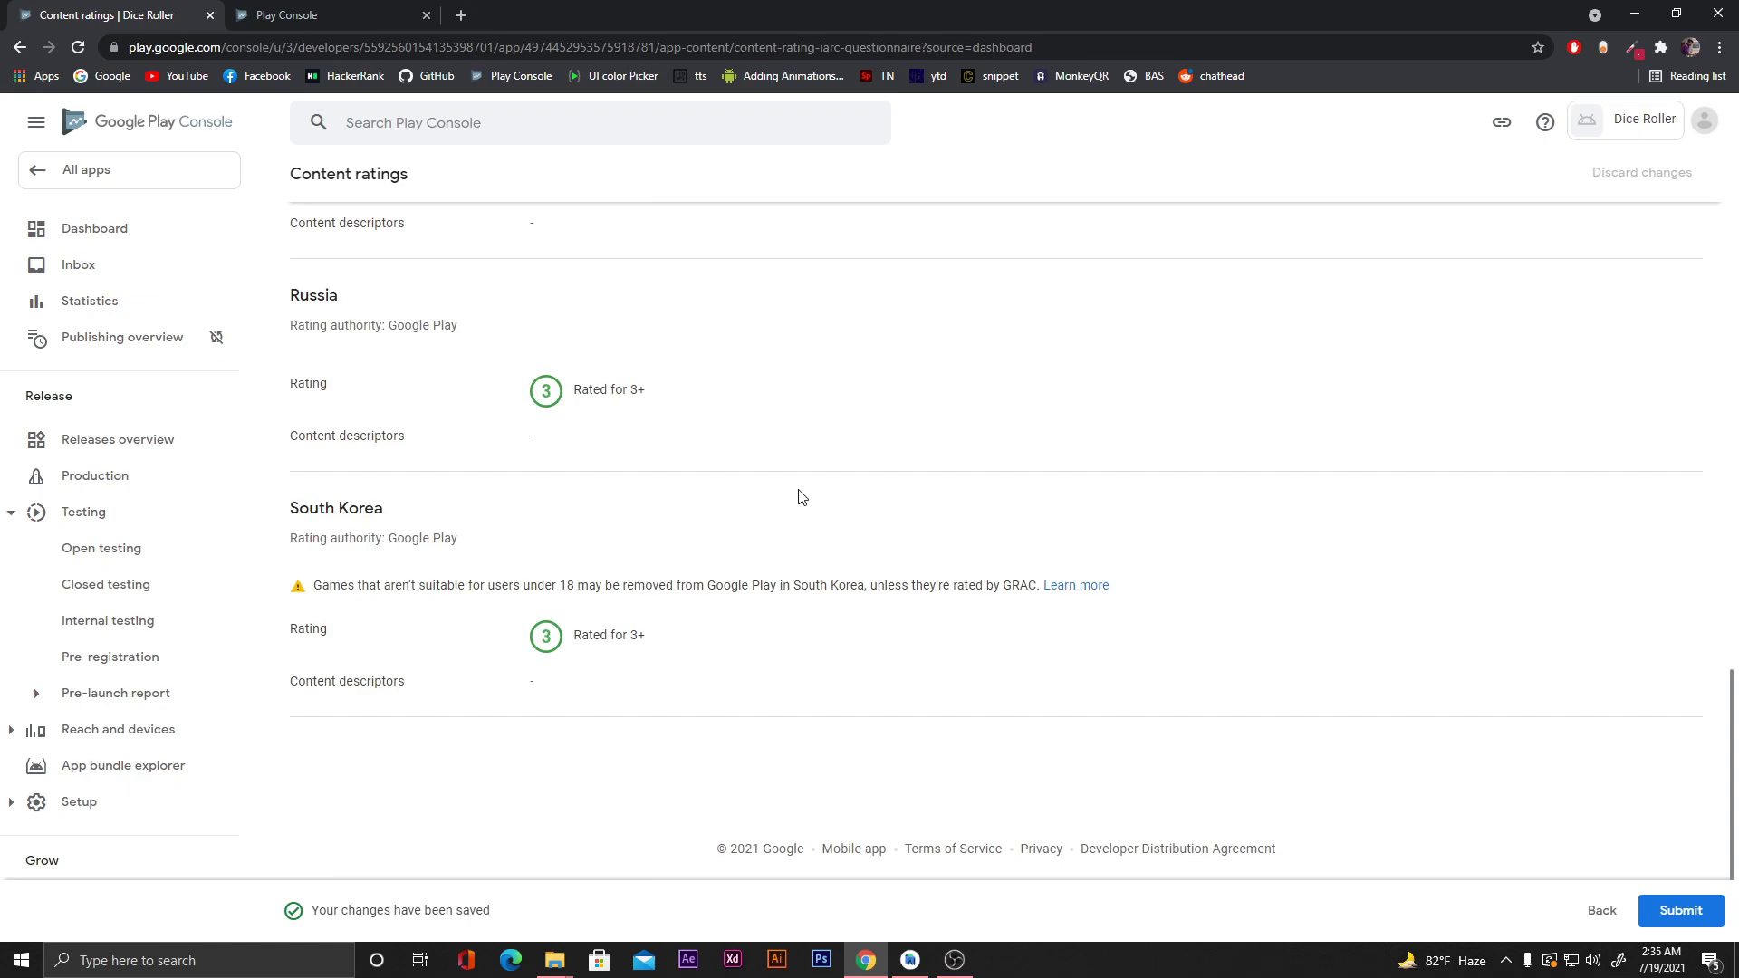
click(1659, 909)
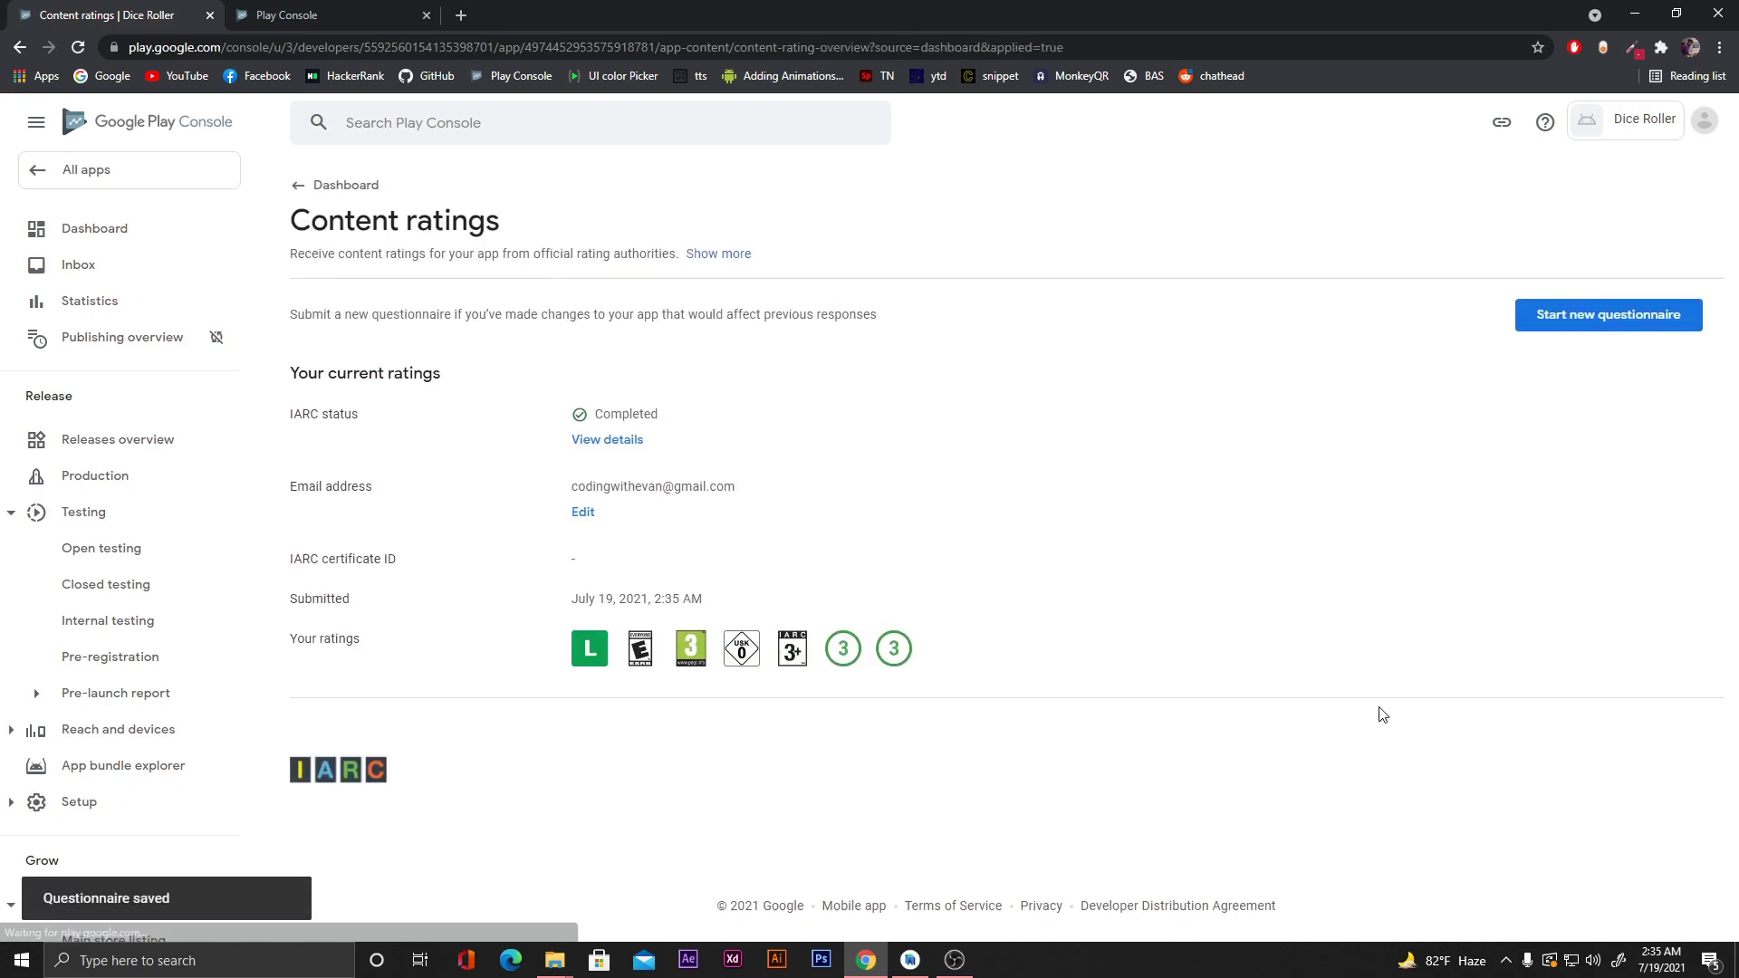
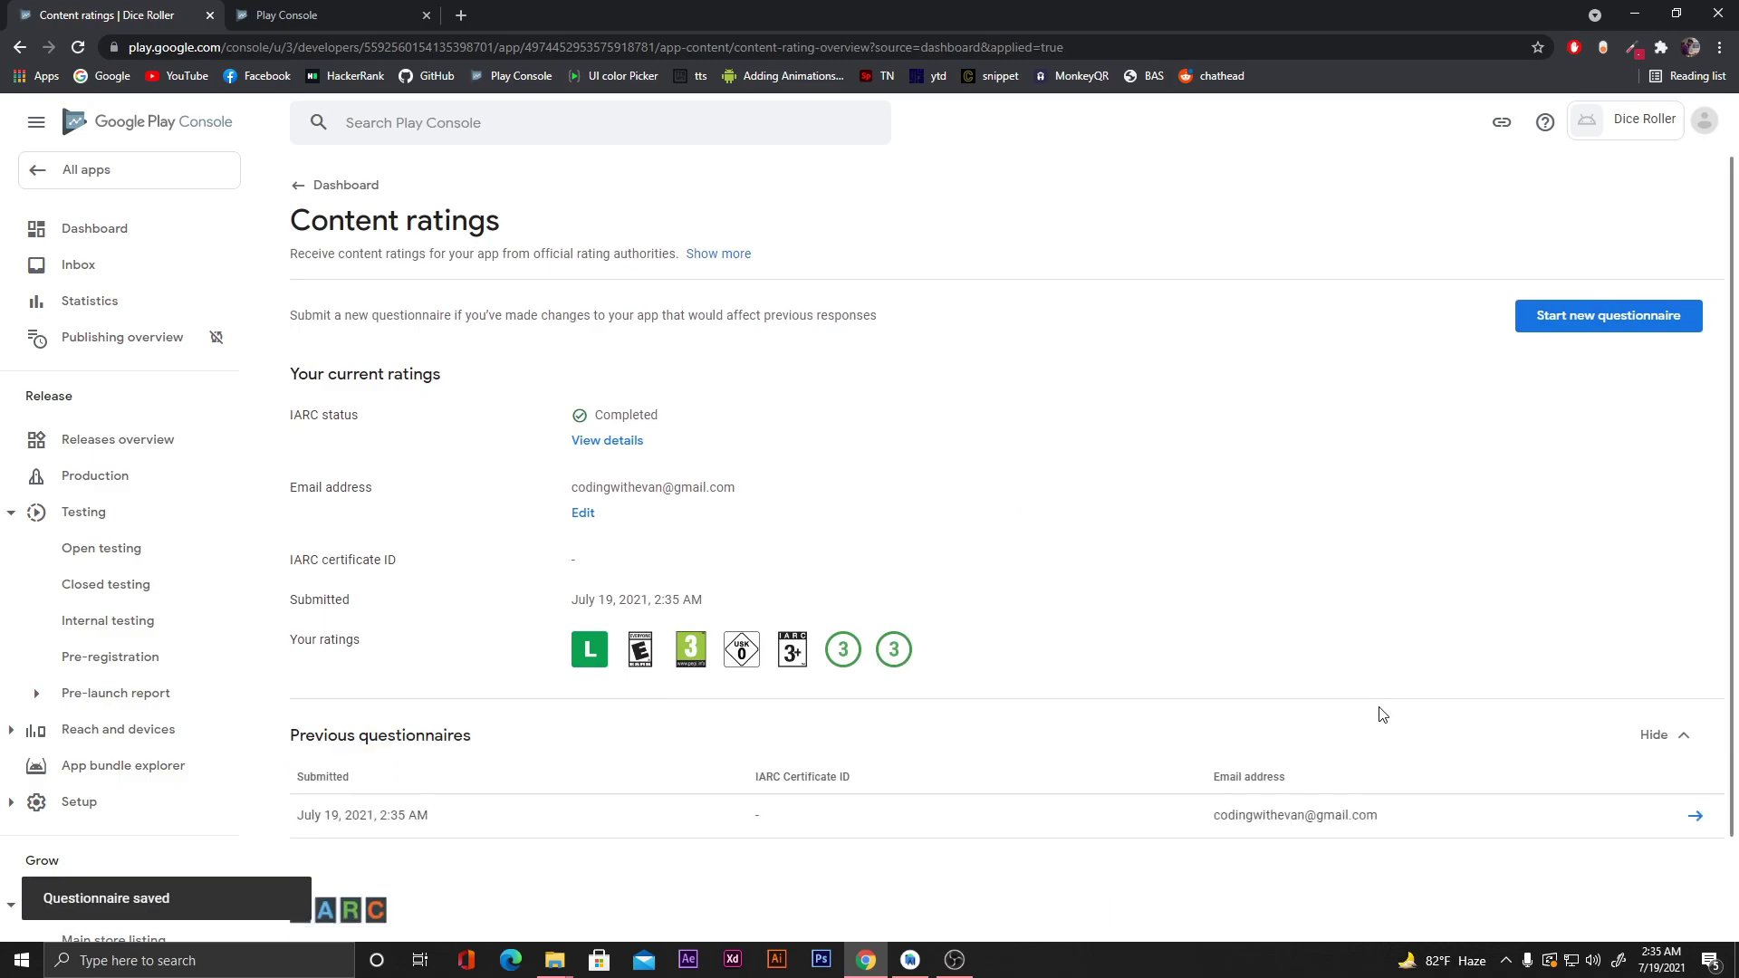
Review the Content ratings page showing IARC status Completed and the previous questionnaires list.
scroll(492, 675, down, 2)
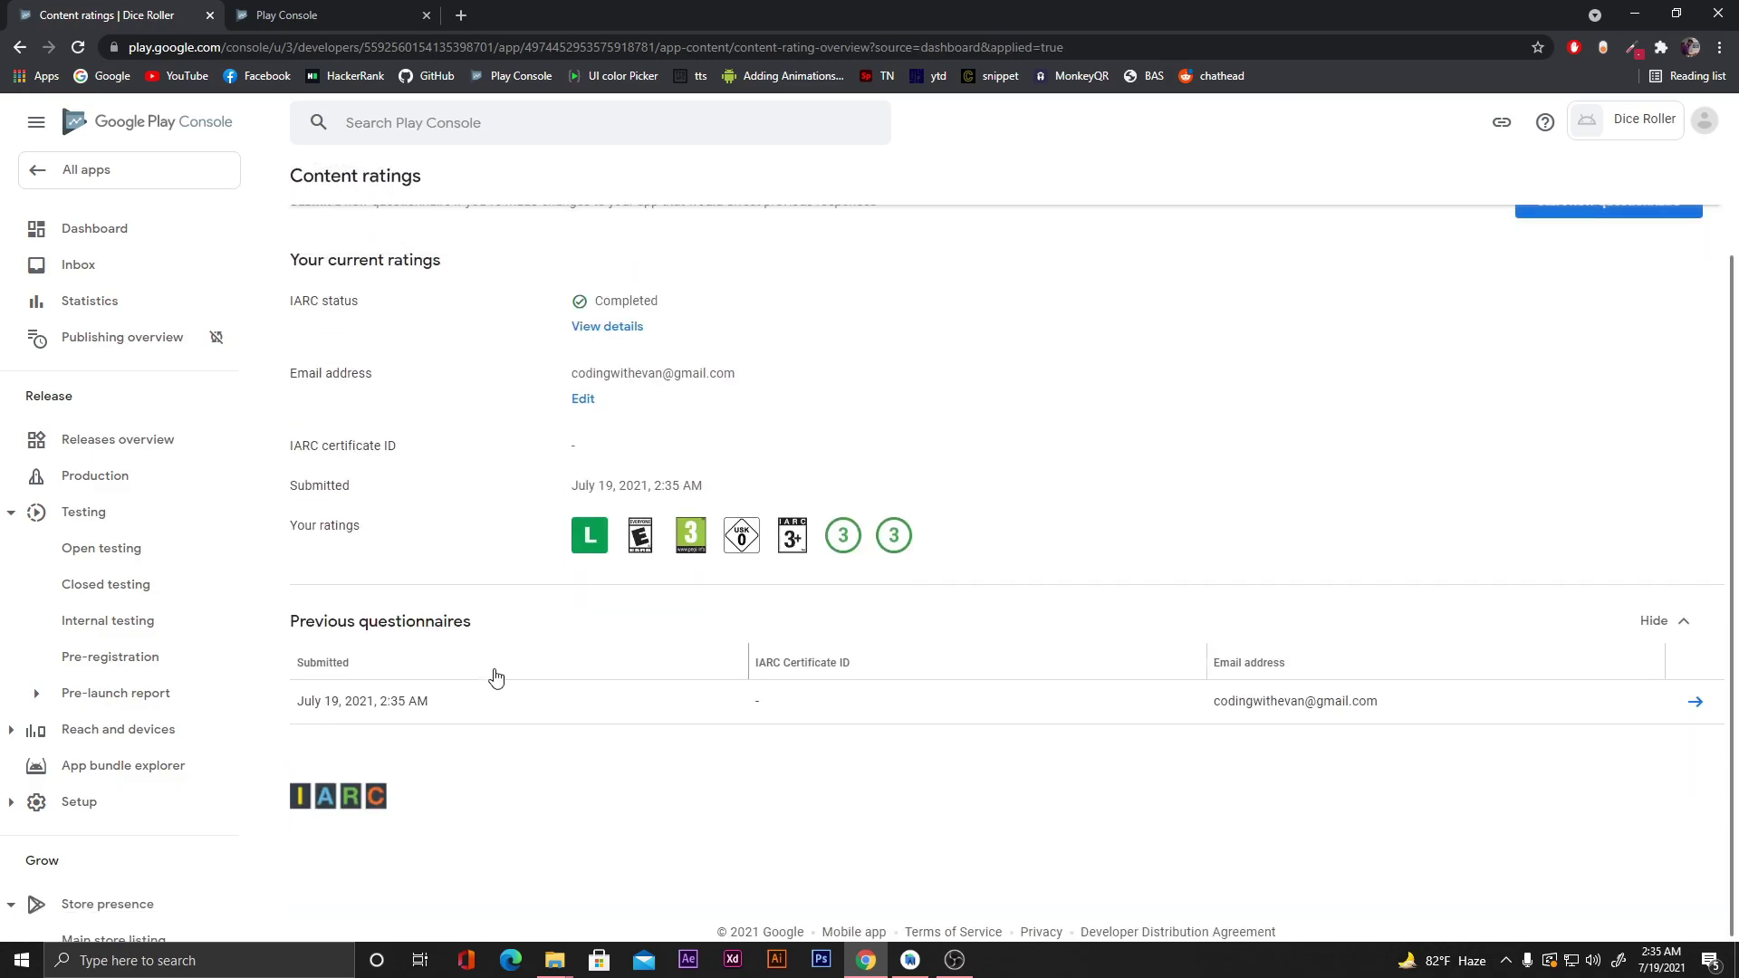
scroll(492, 676, up, 2)
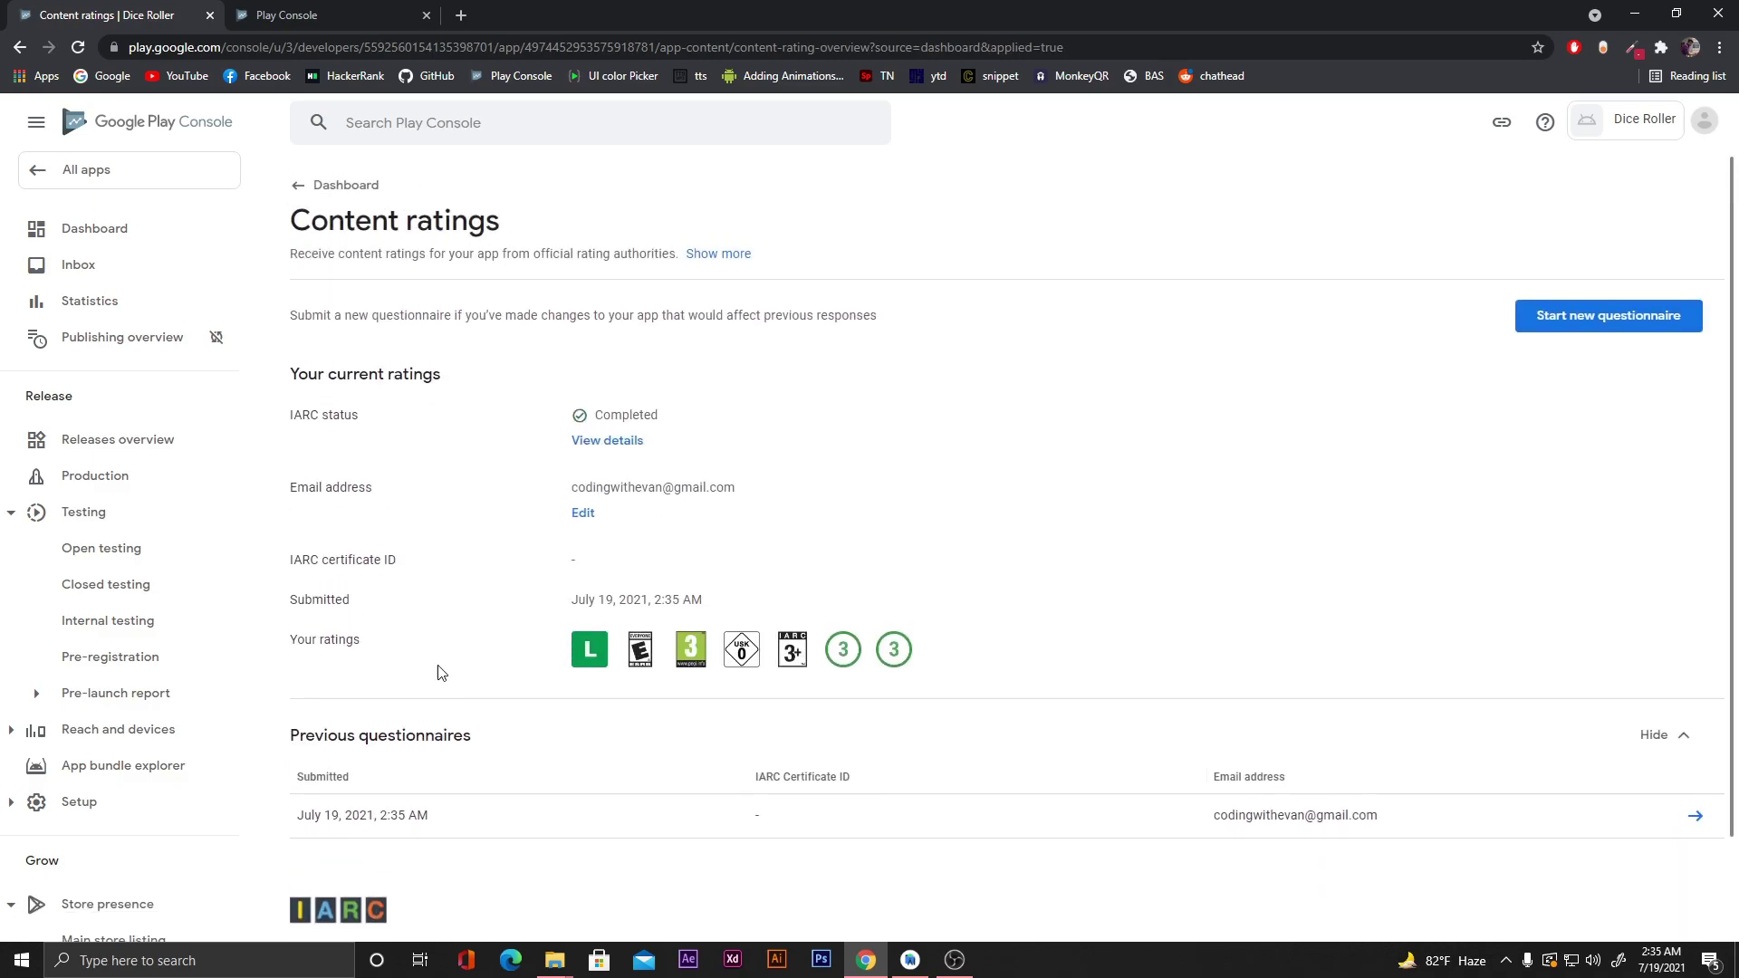
Declare that Dice Roller contains no ads, save it, and return to App content.
click(343, 187)
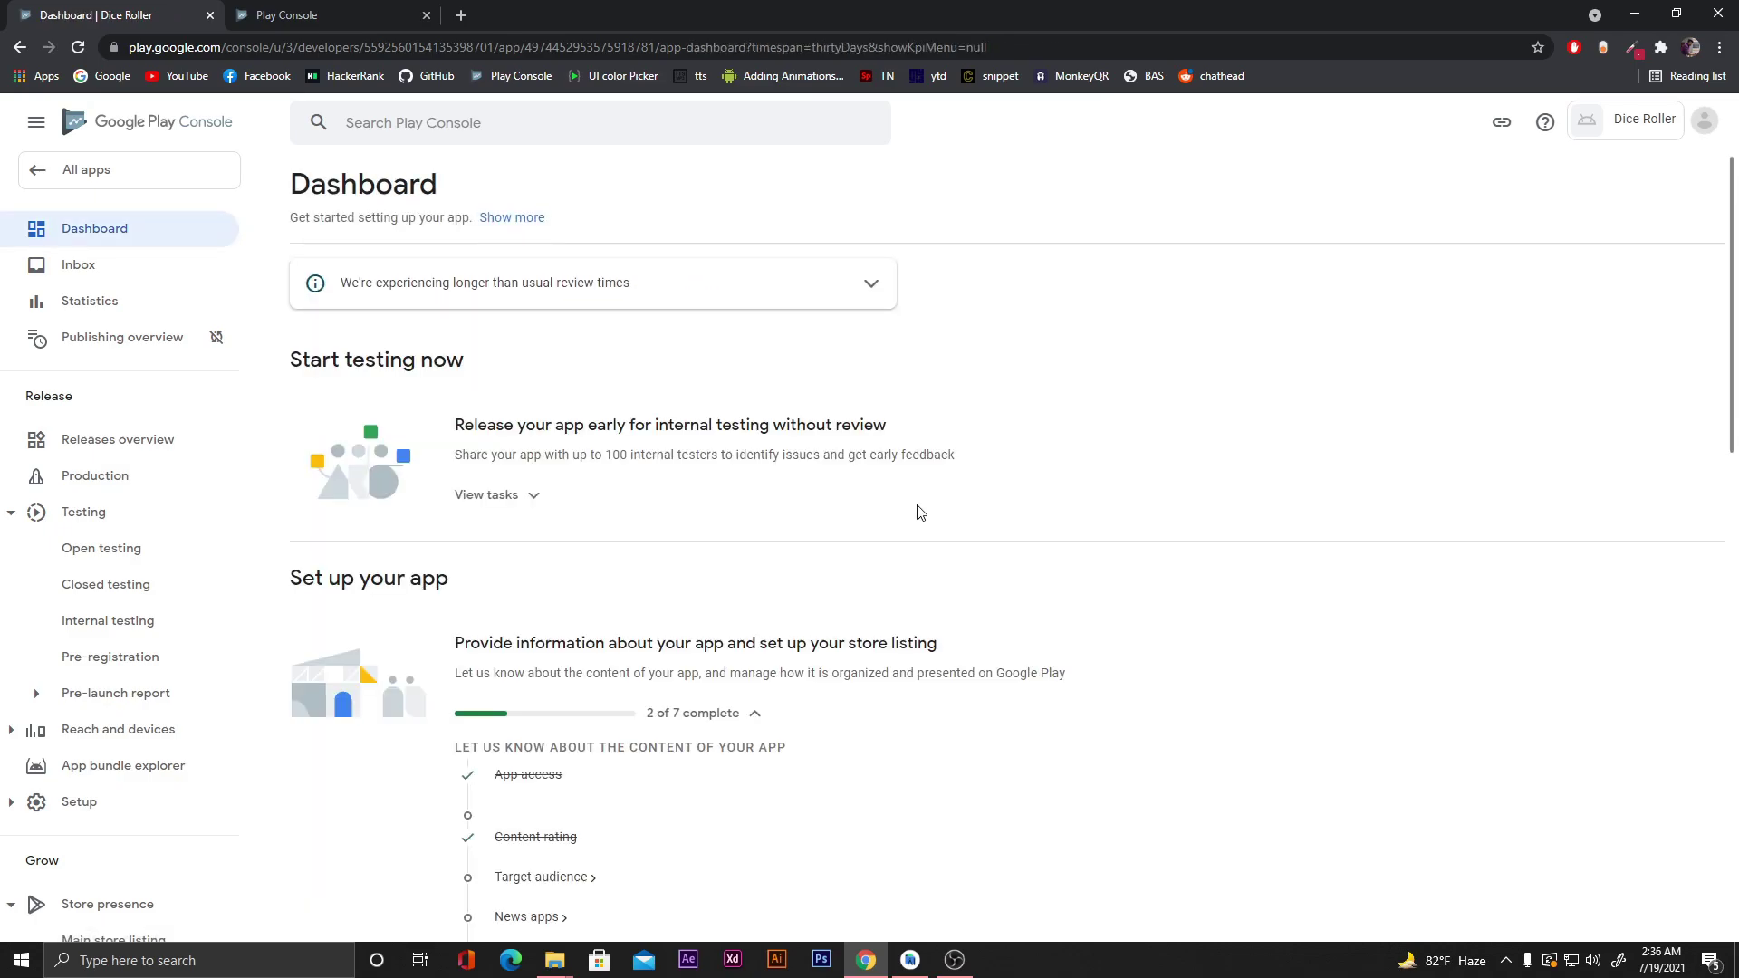
scroll(919, 513, down, 3)
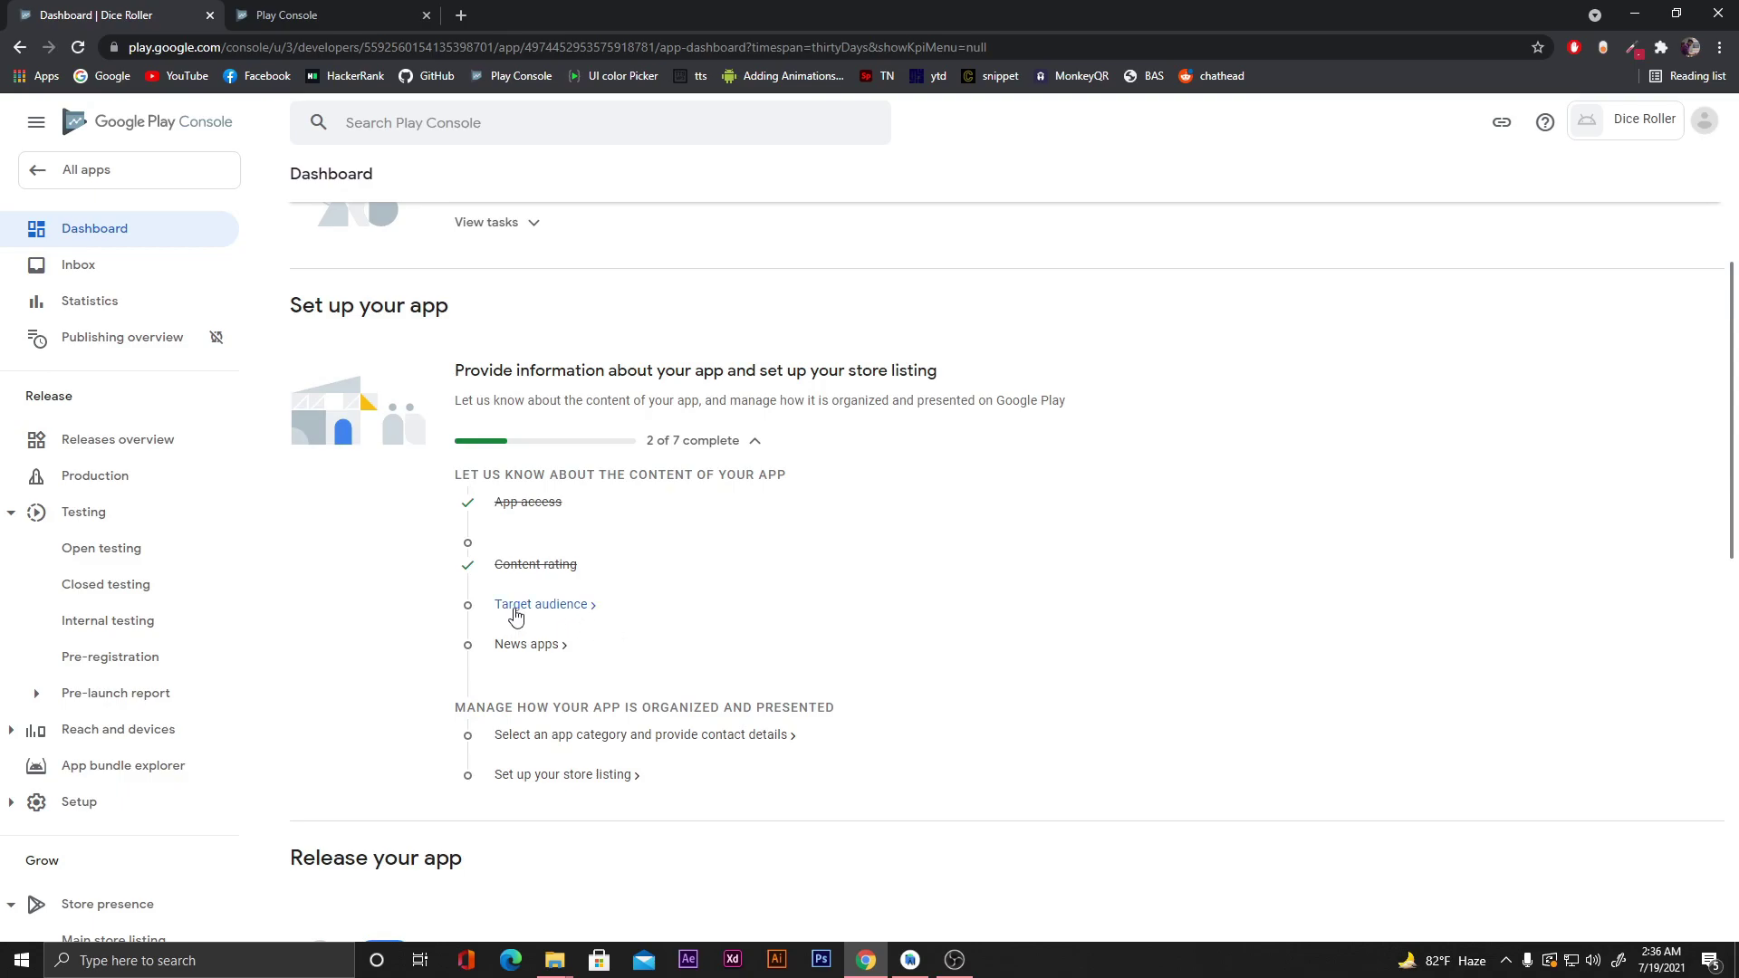
click(547, 612)
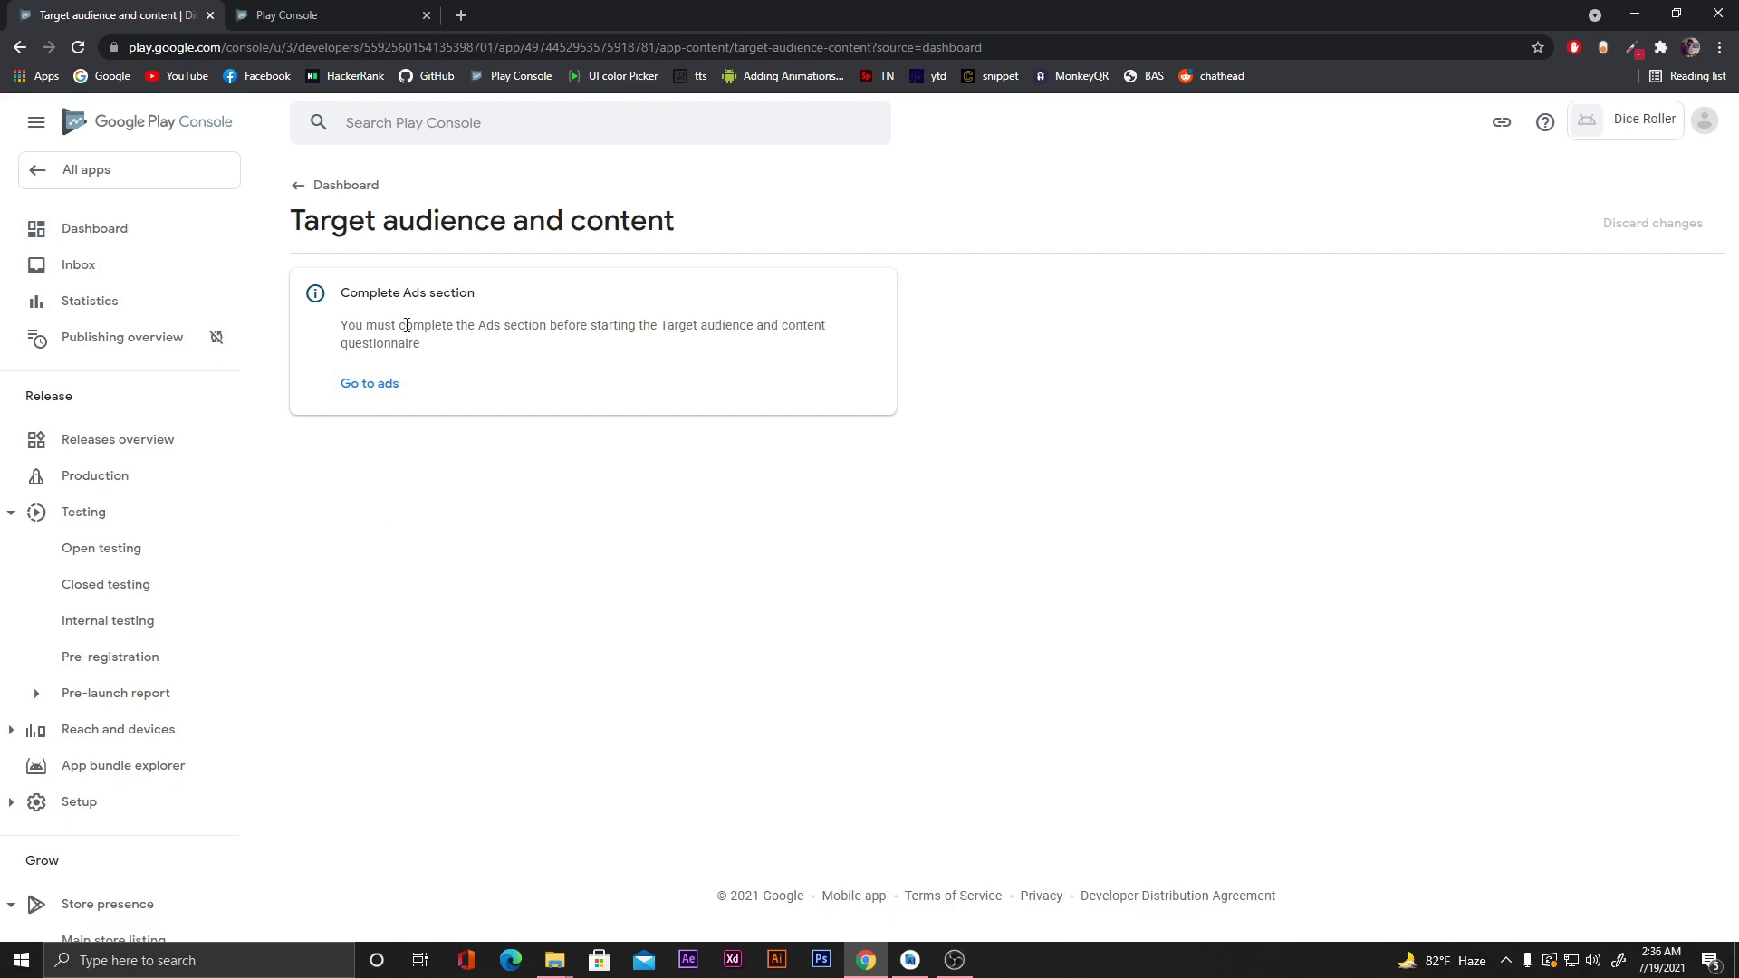
click(381, 389)
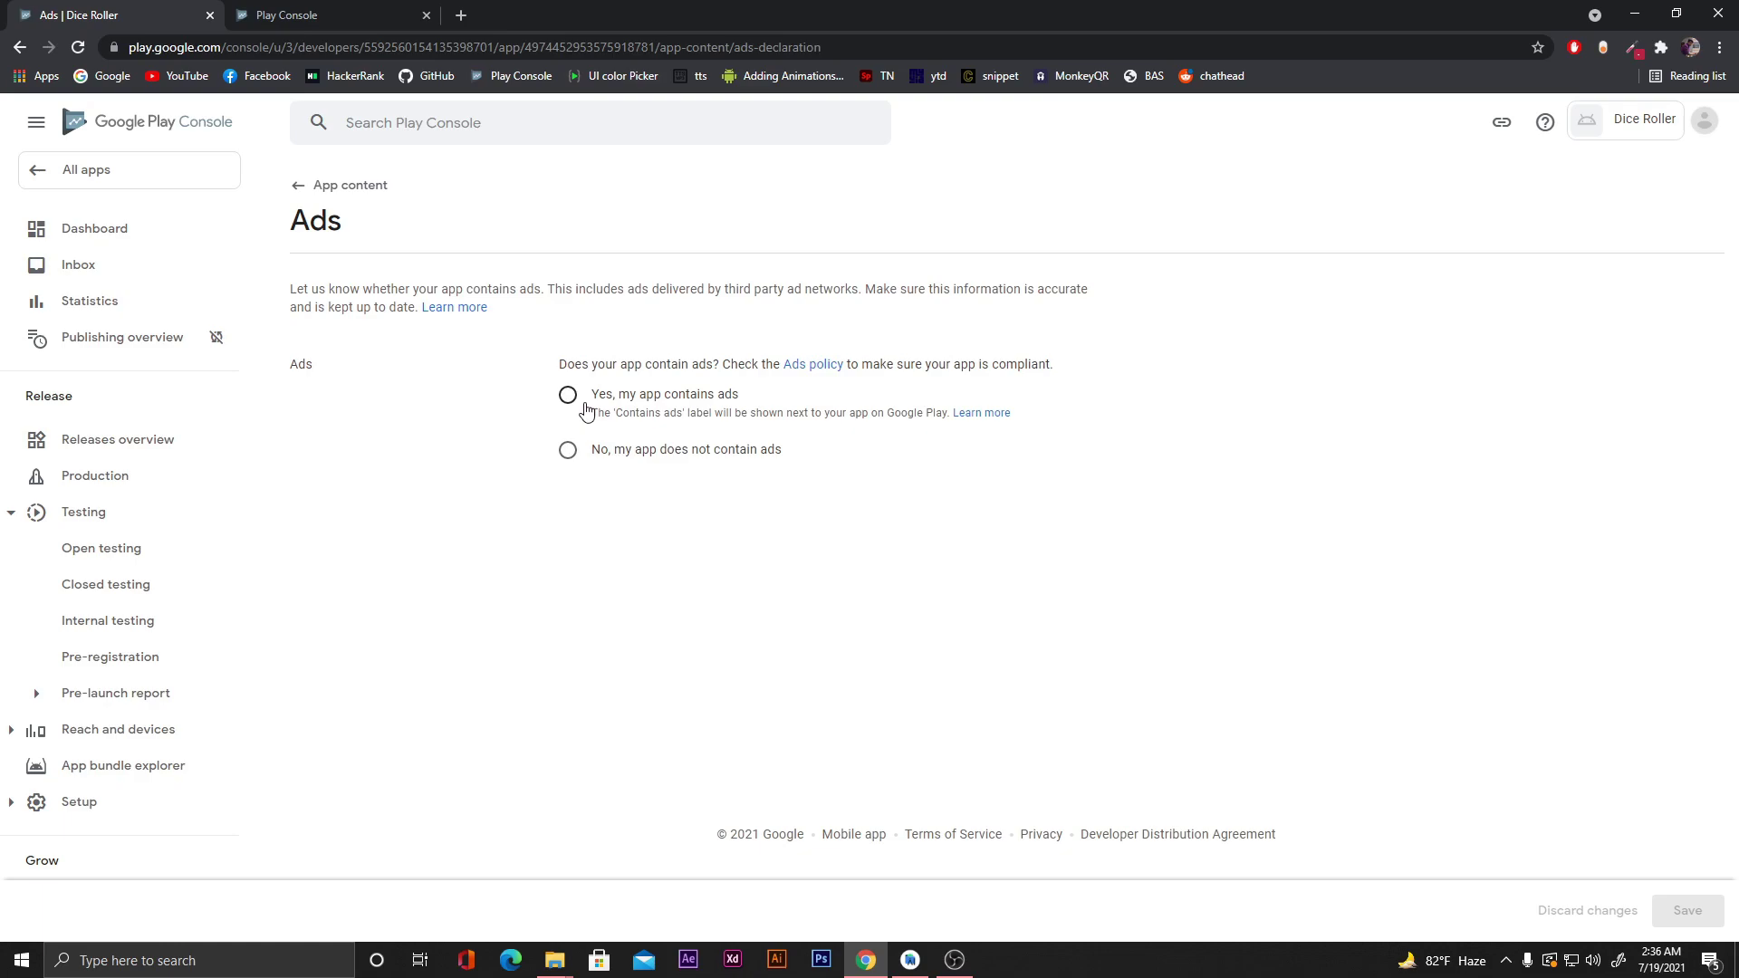
click(569, 451)
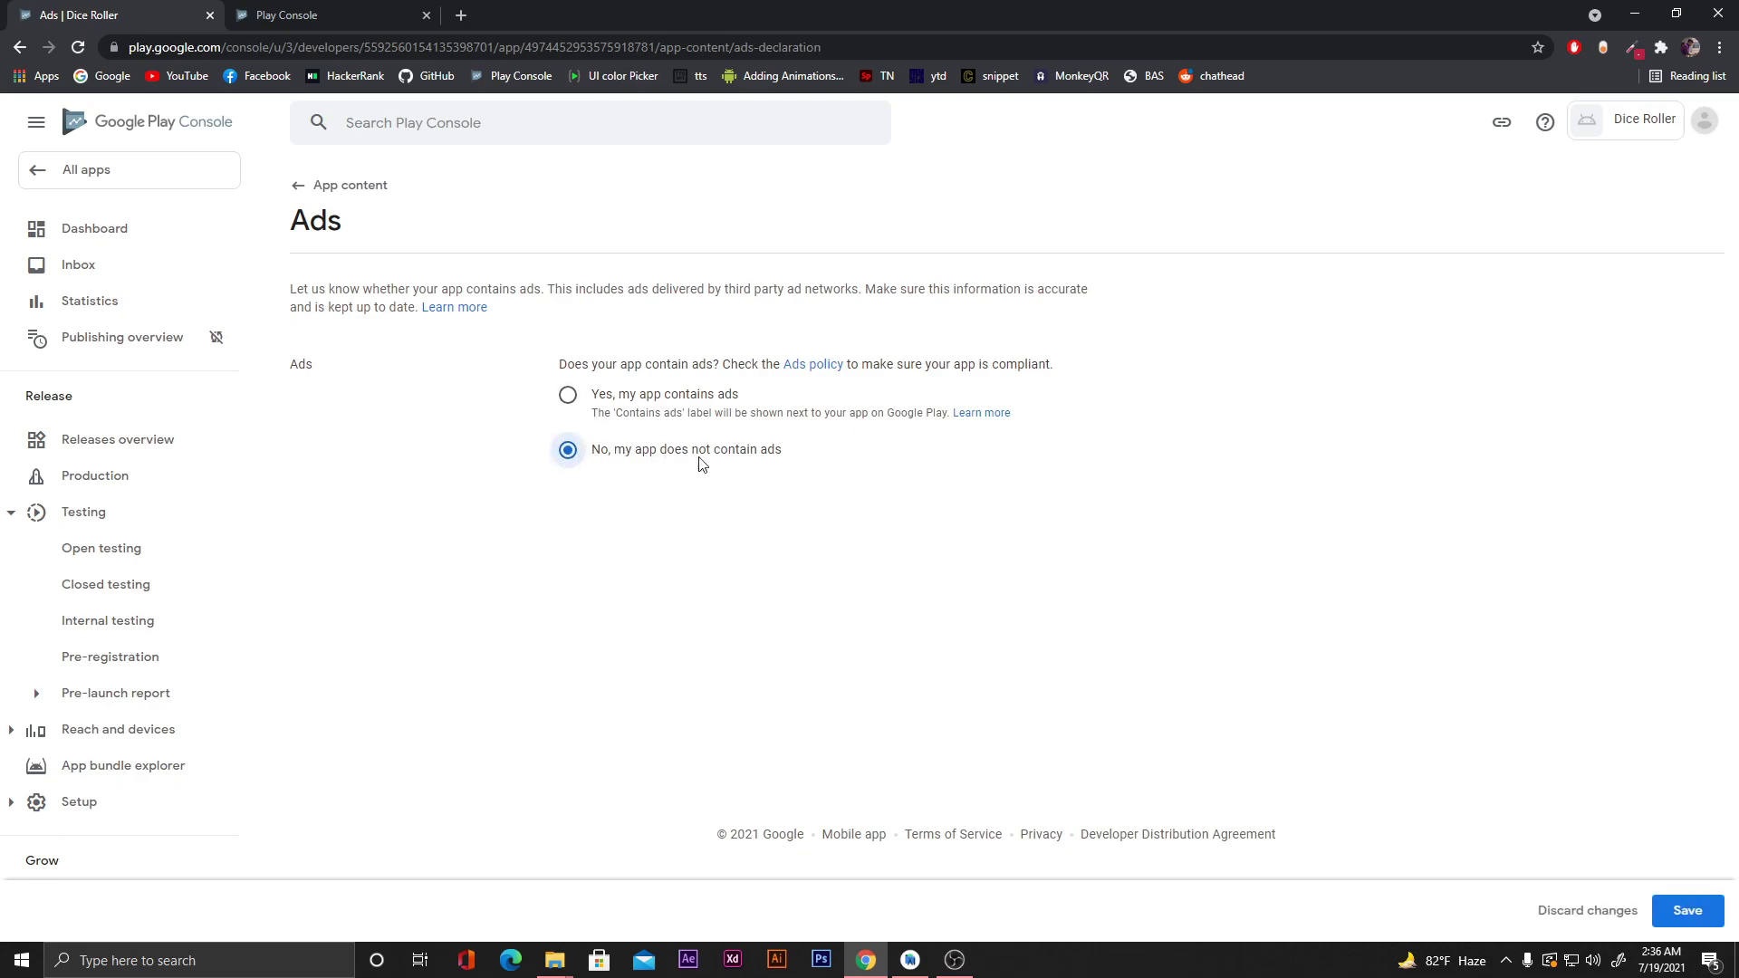
click(1682, 912)
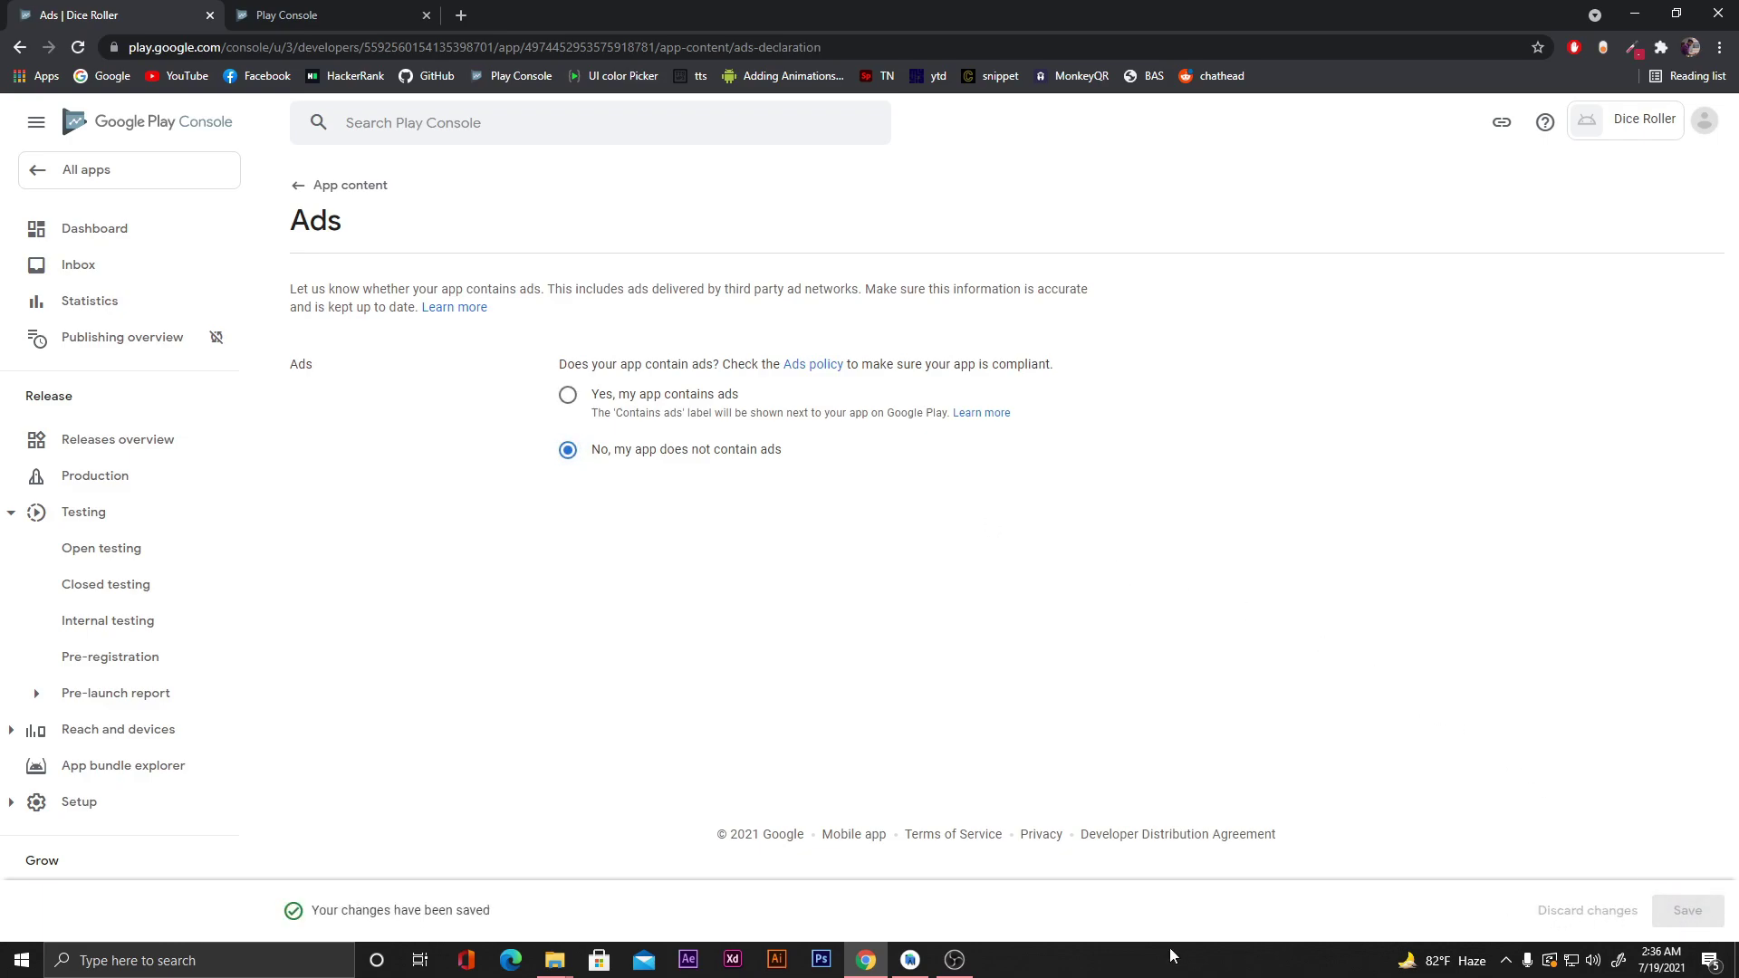
click(347, 194)
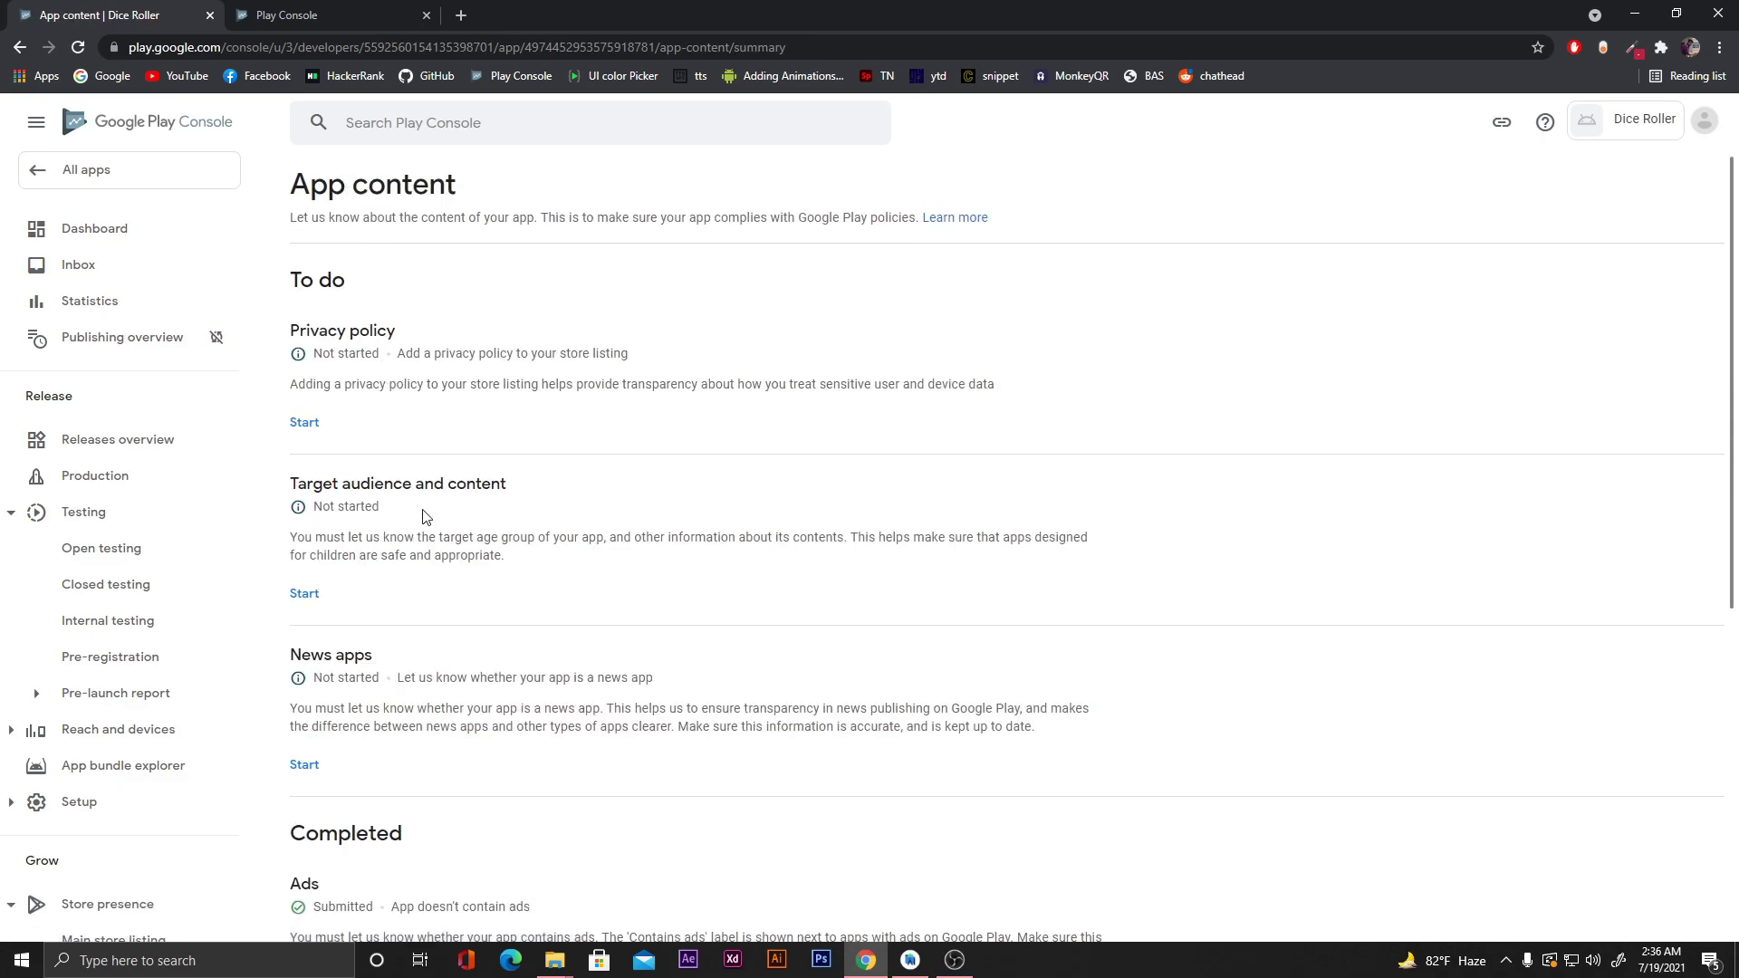
Return to the Dashboard and start the Target audience questionnaire.
scroll(426, 516, down, 4)
scroll(424, 516, up, 4)
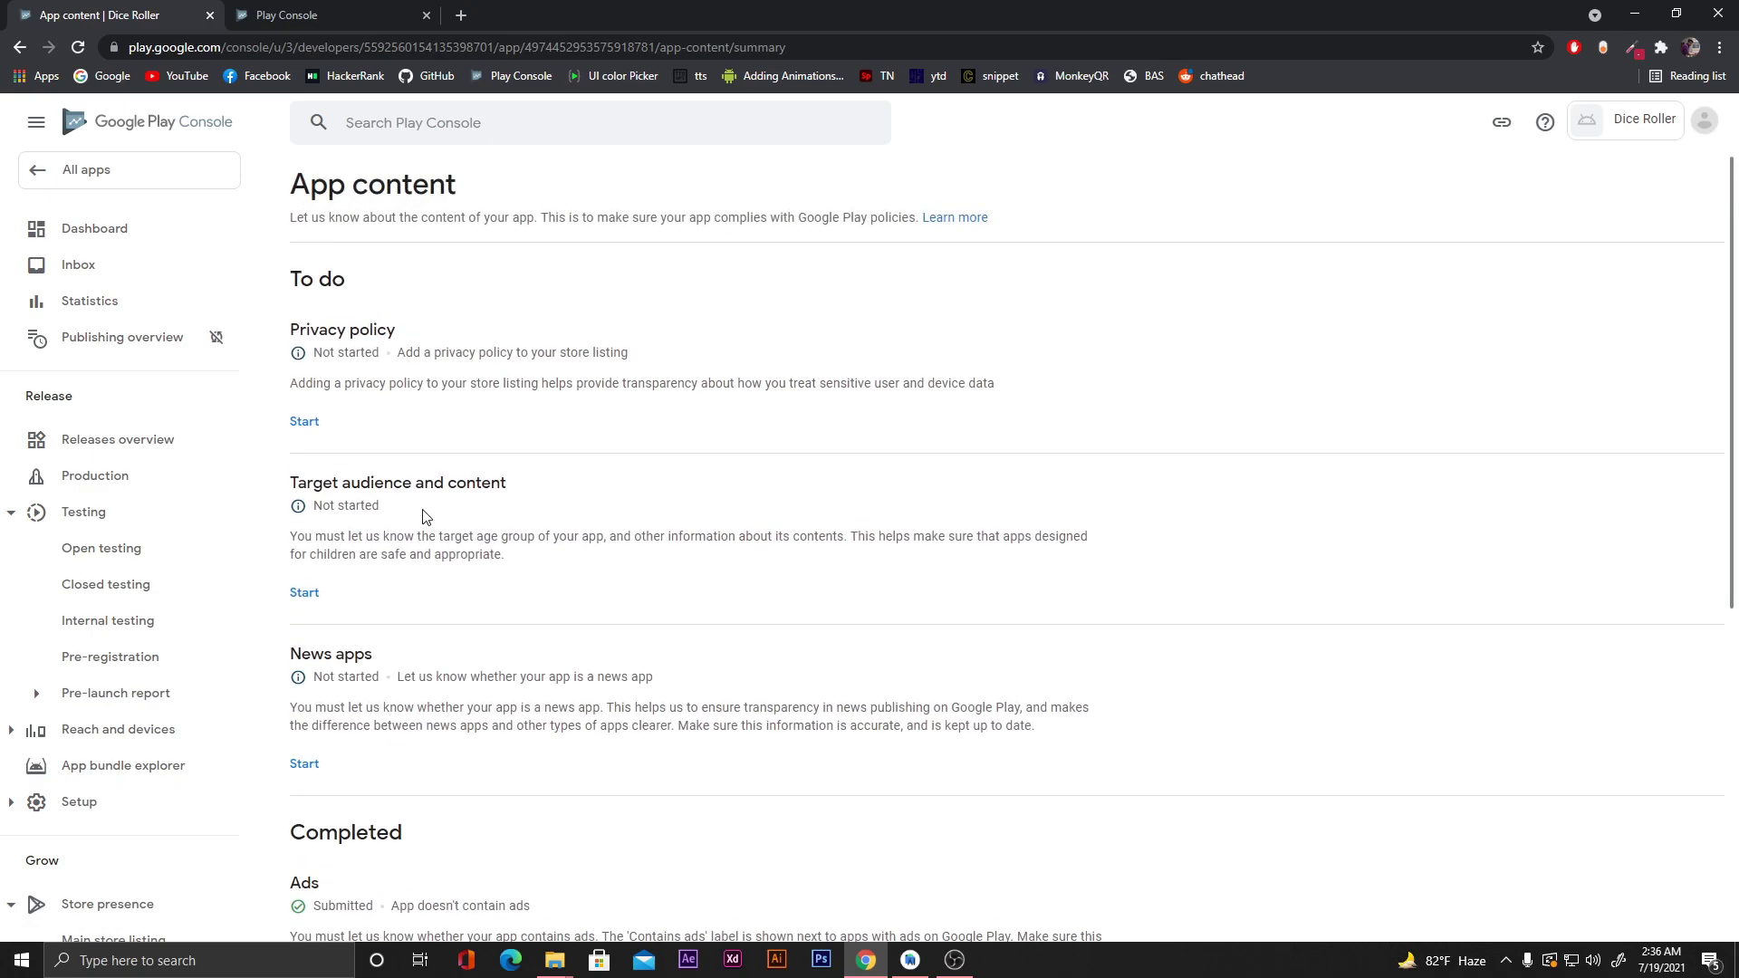
click(101, 237)
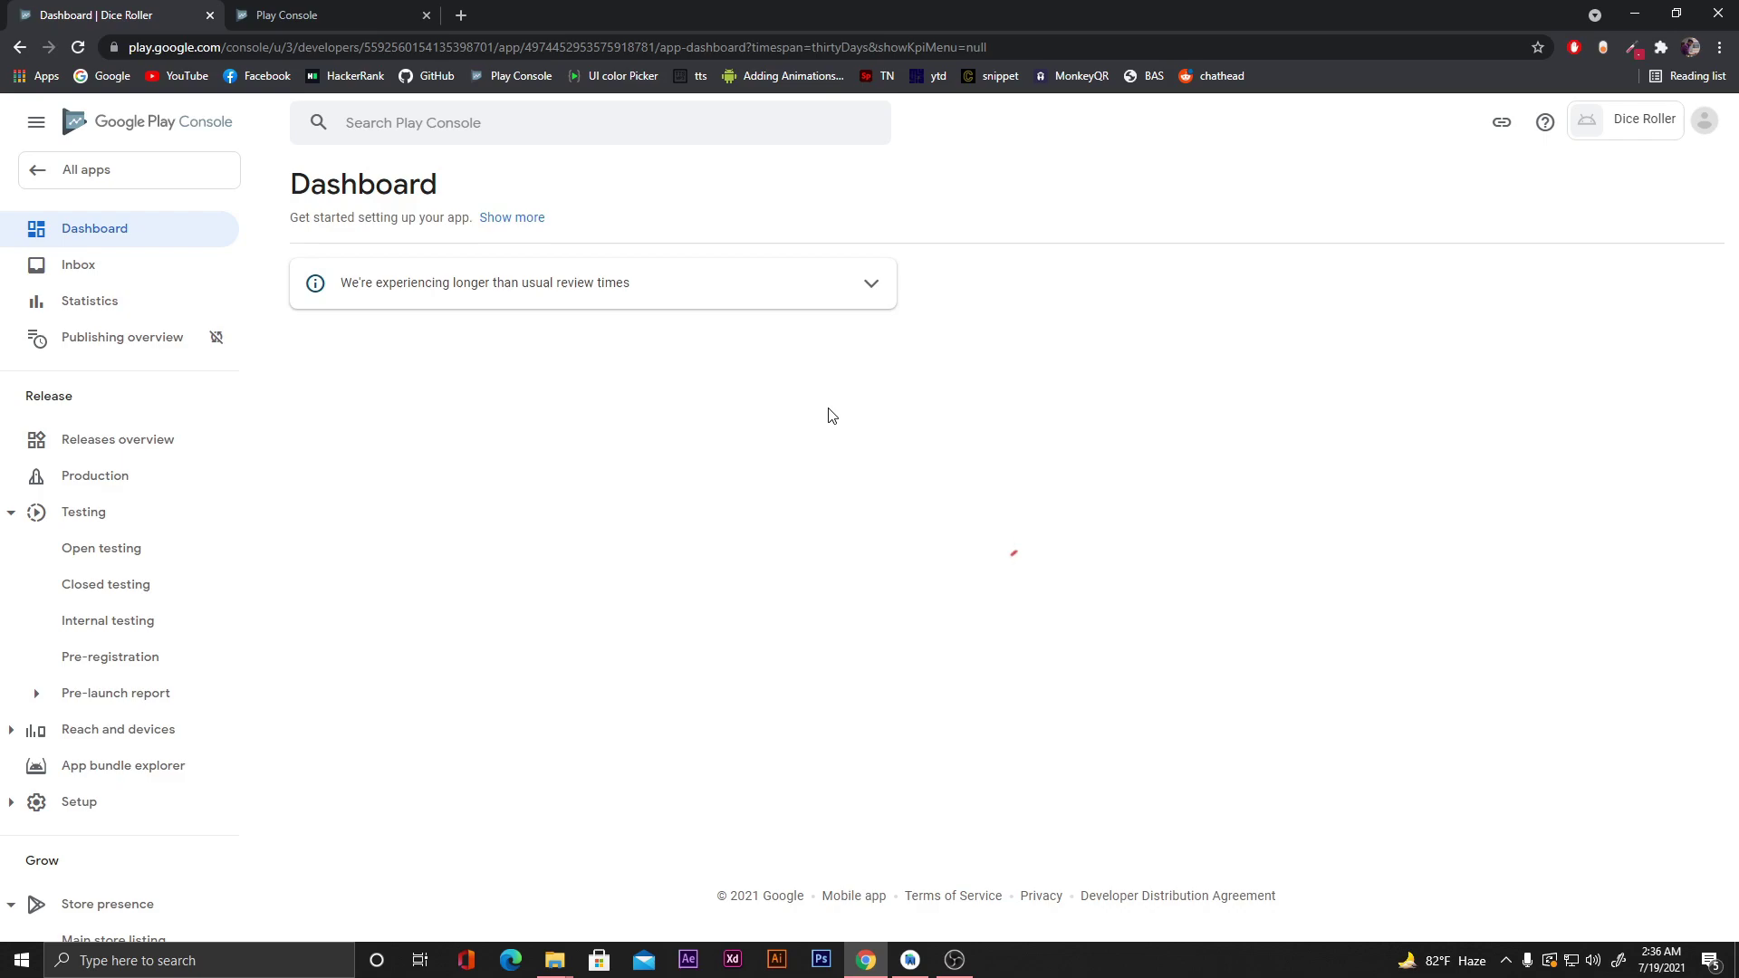
scroll(829, 415, down, 3)
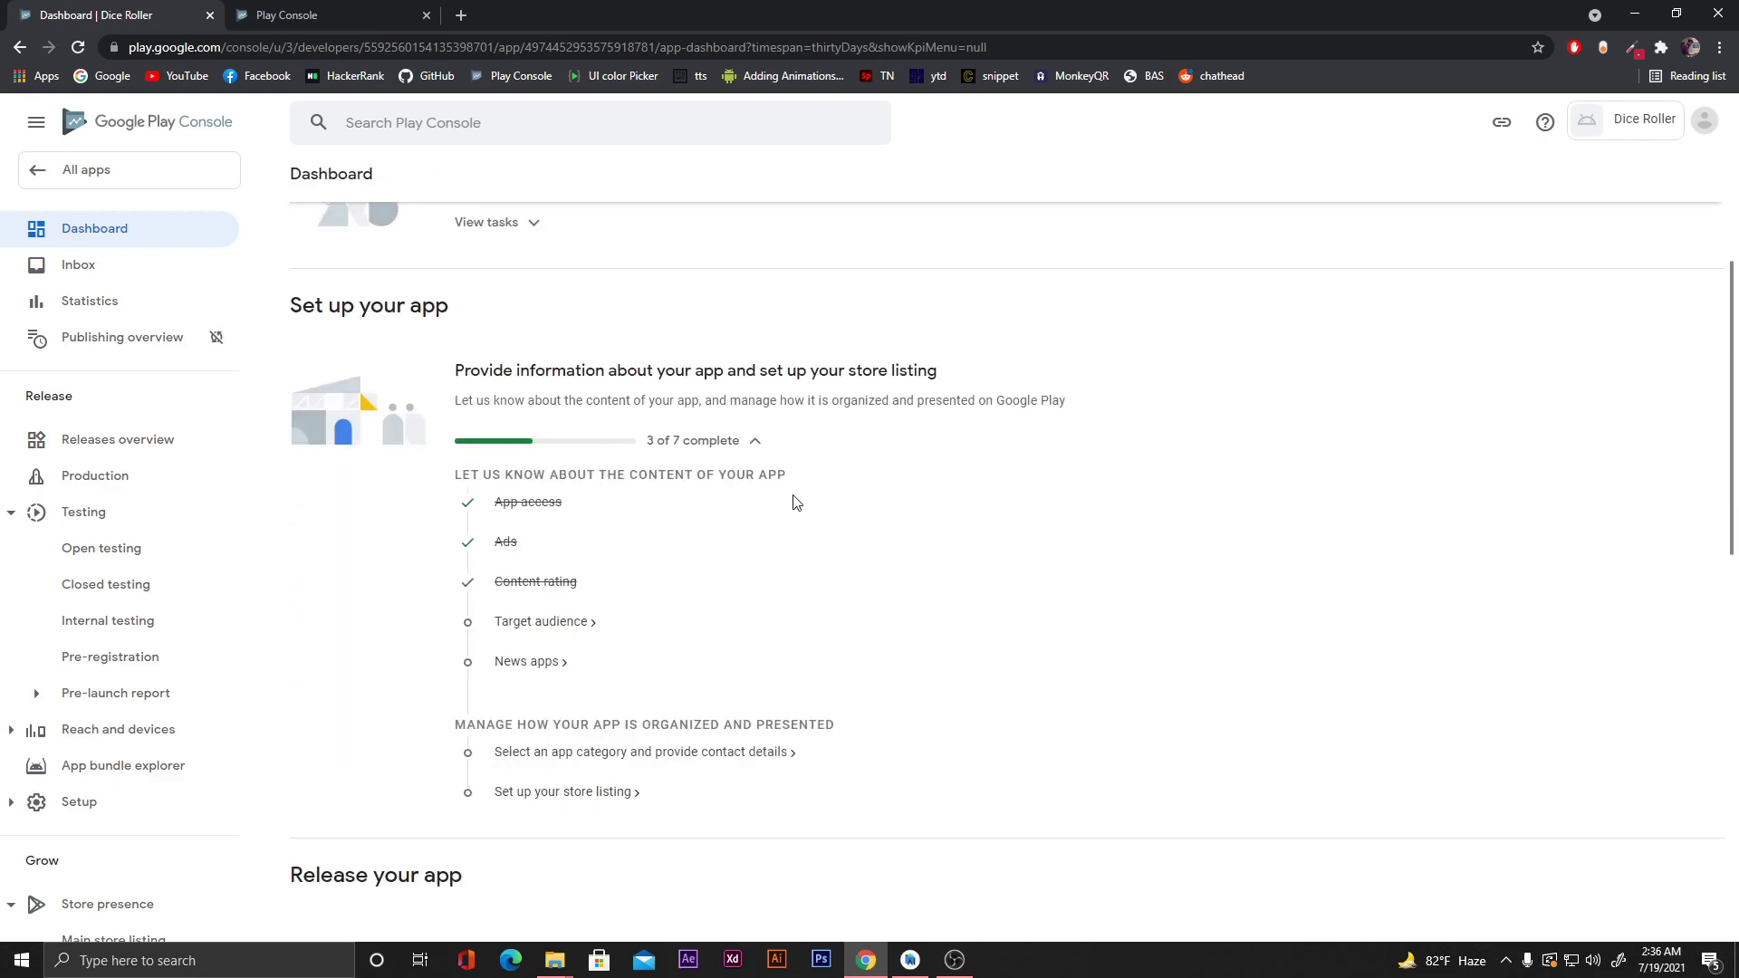
click(540, 625)
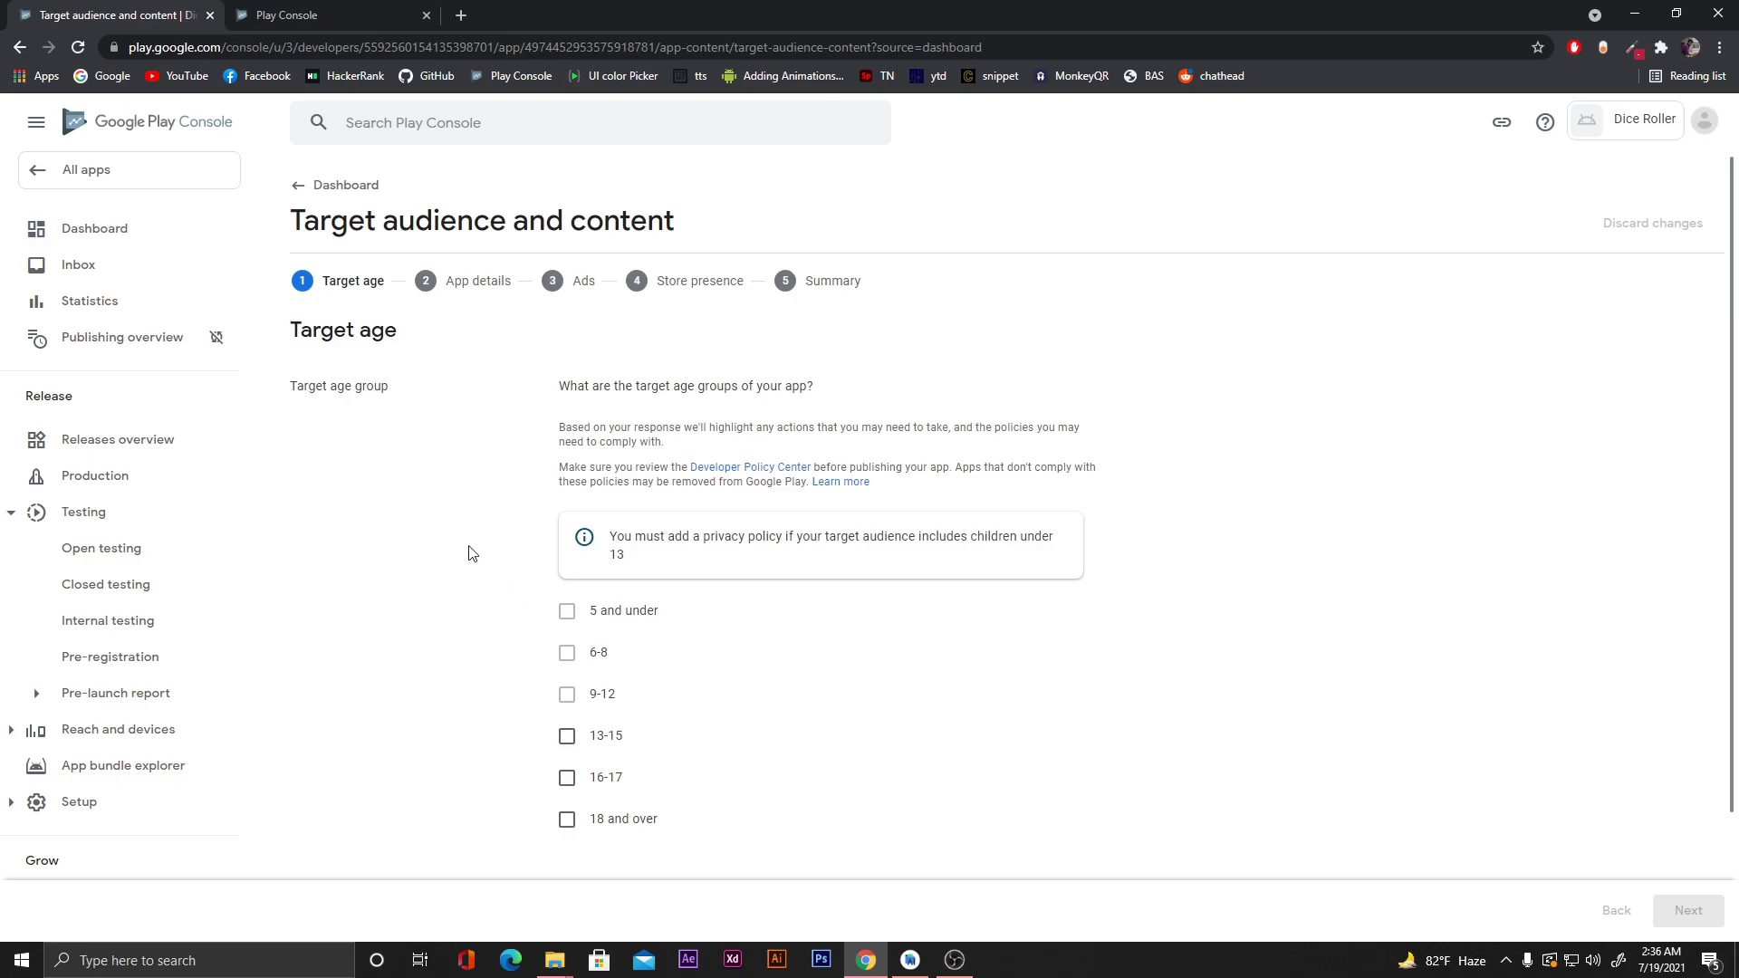
Set the target age to 18 and over with no appeal to children, and save.
scroll(470, 553, down, 1)
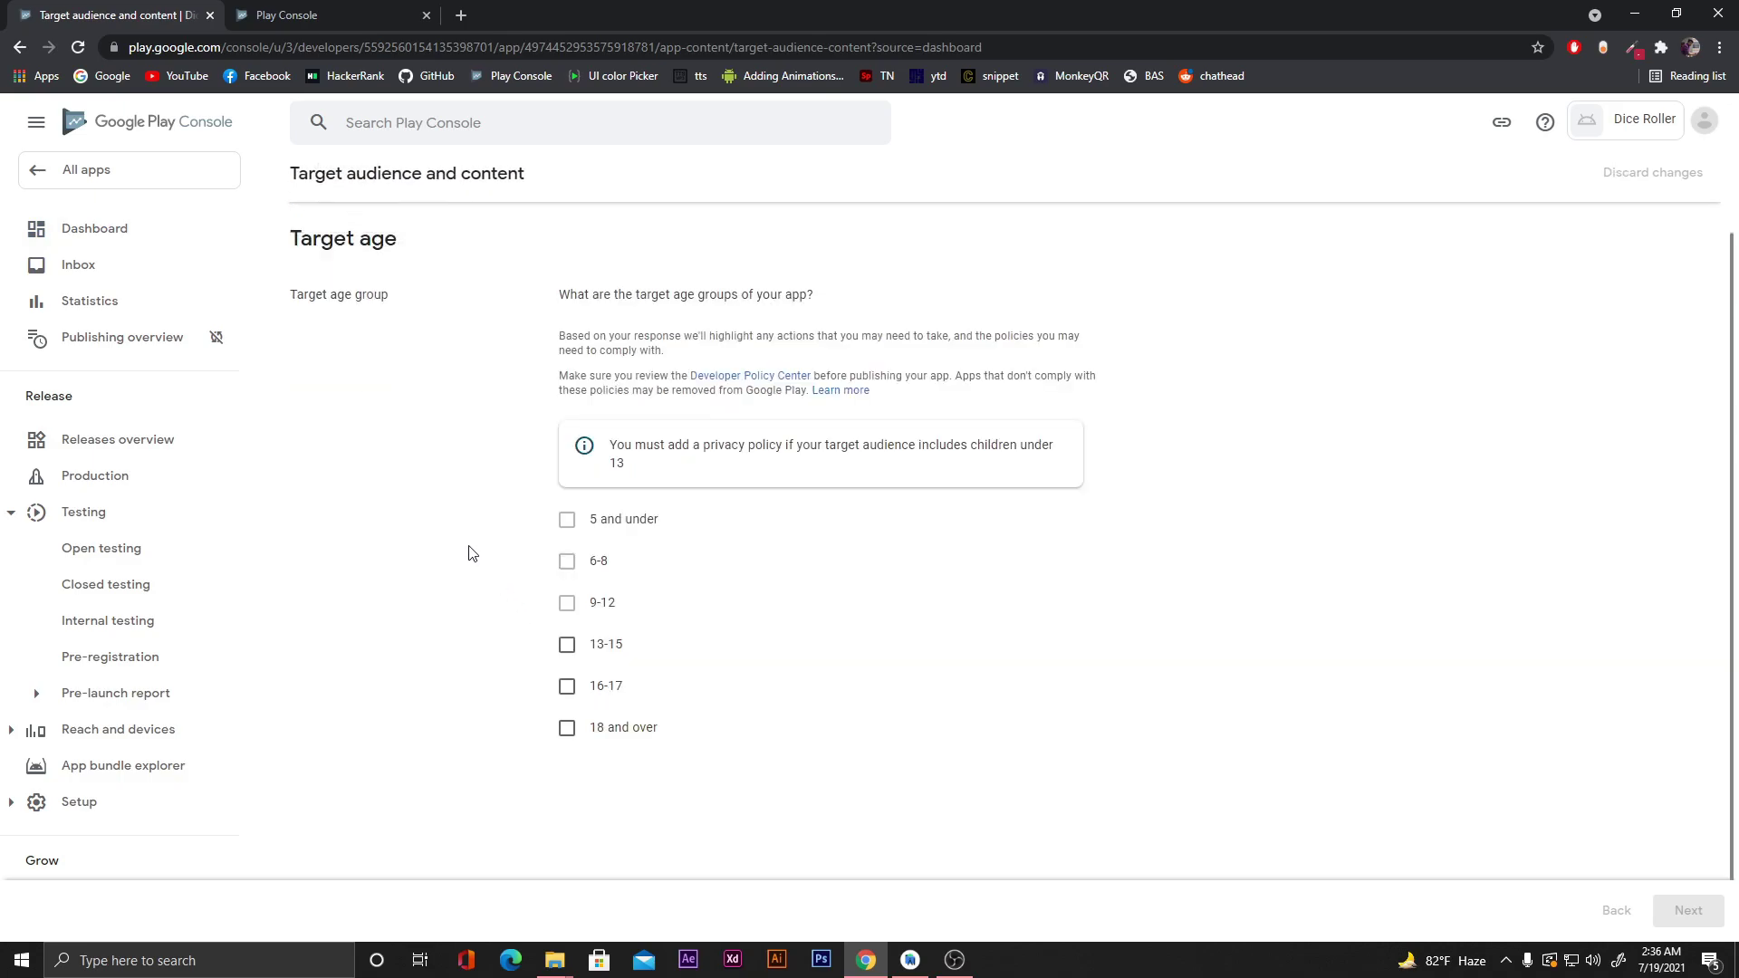
scroll(728, 710, down, 1)
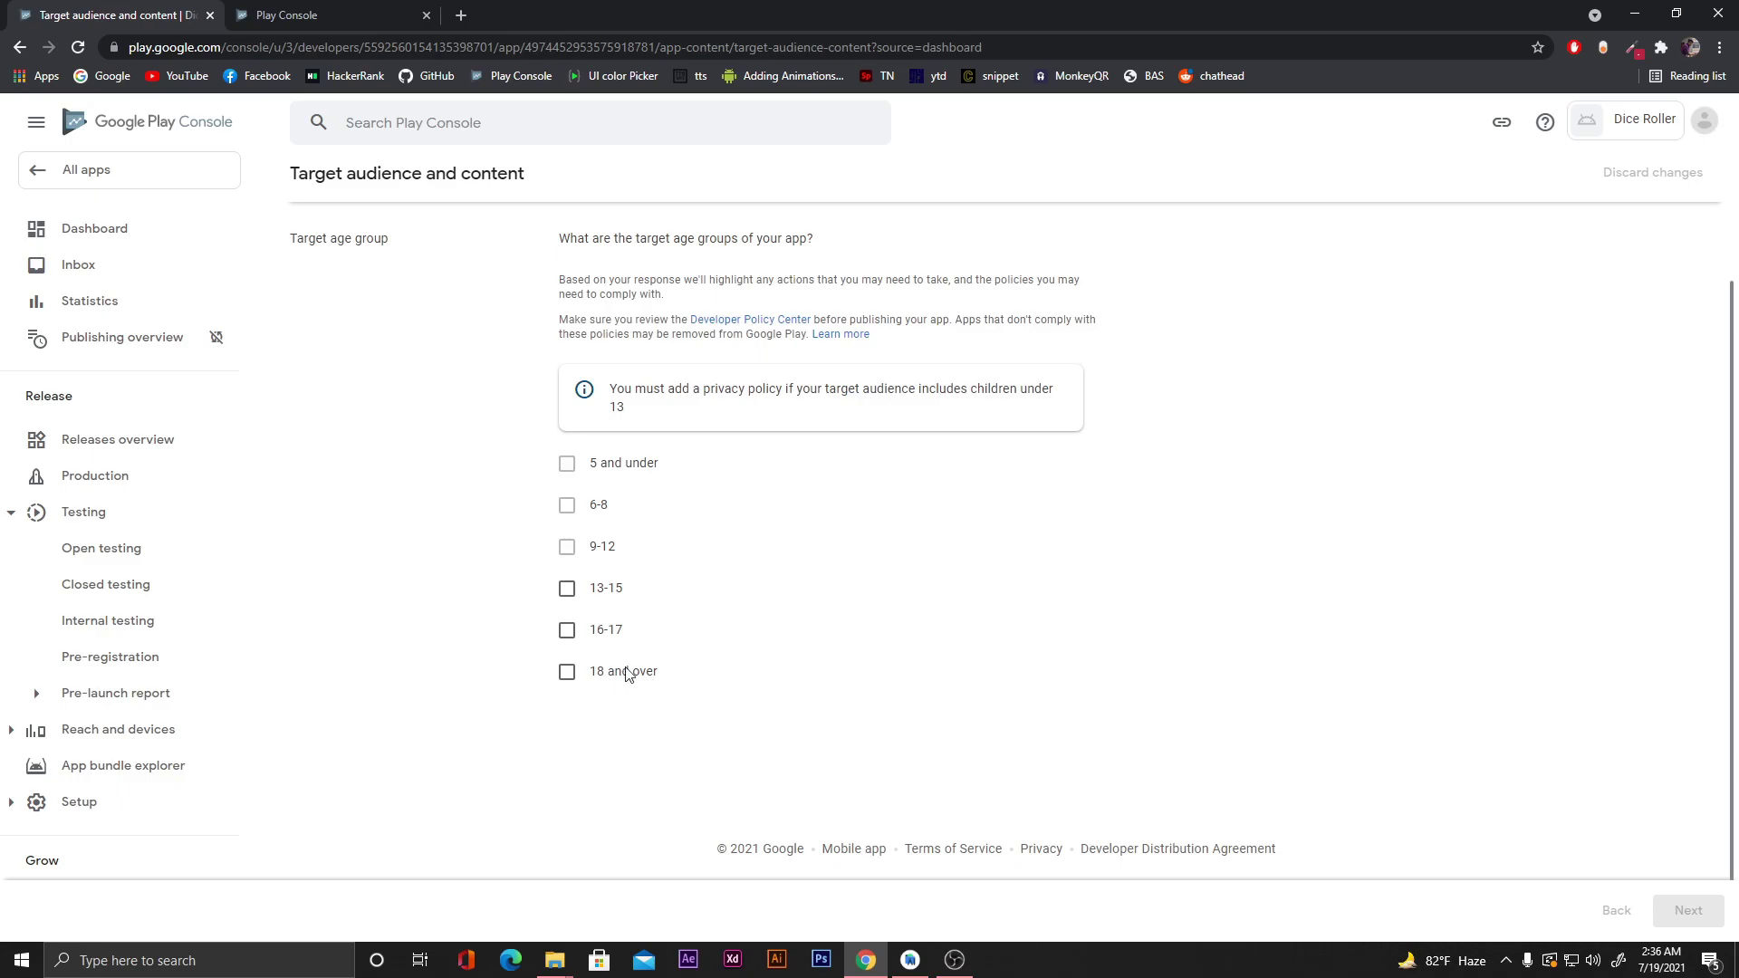
click(567, 674)
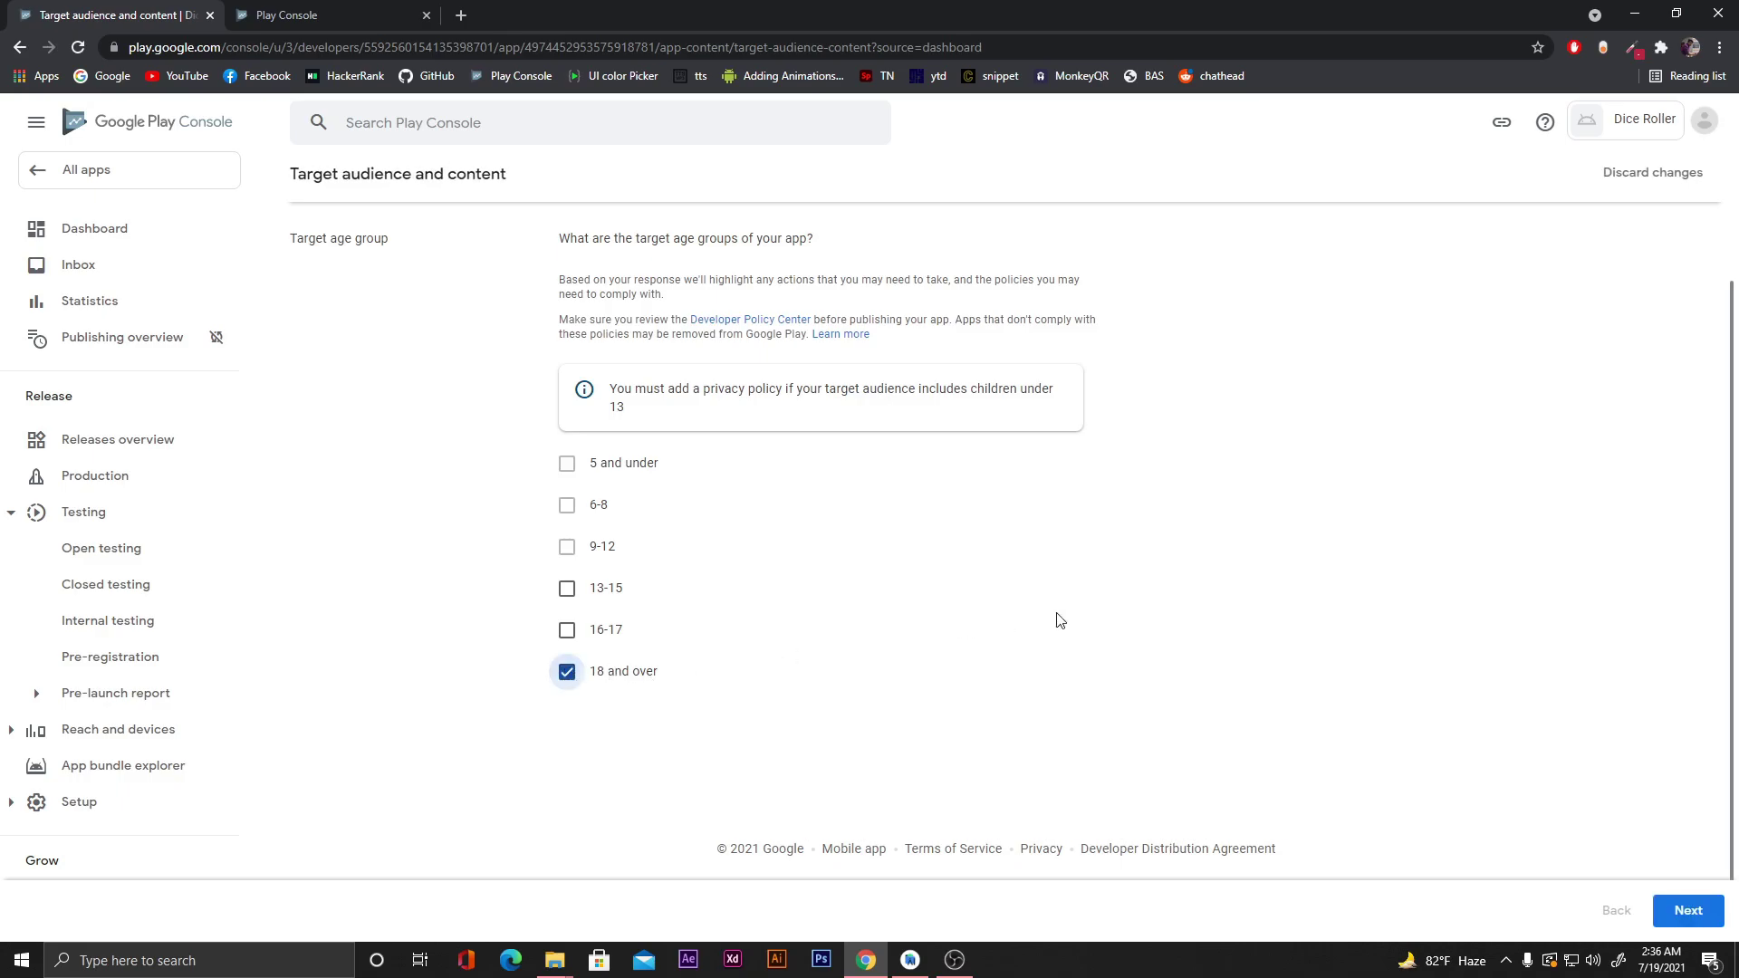
click(1688, 910)
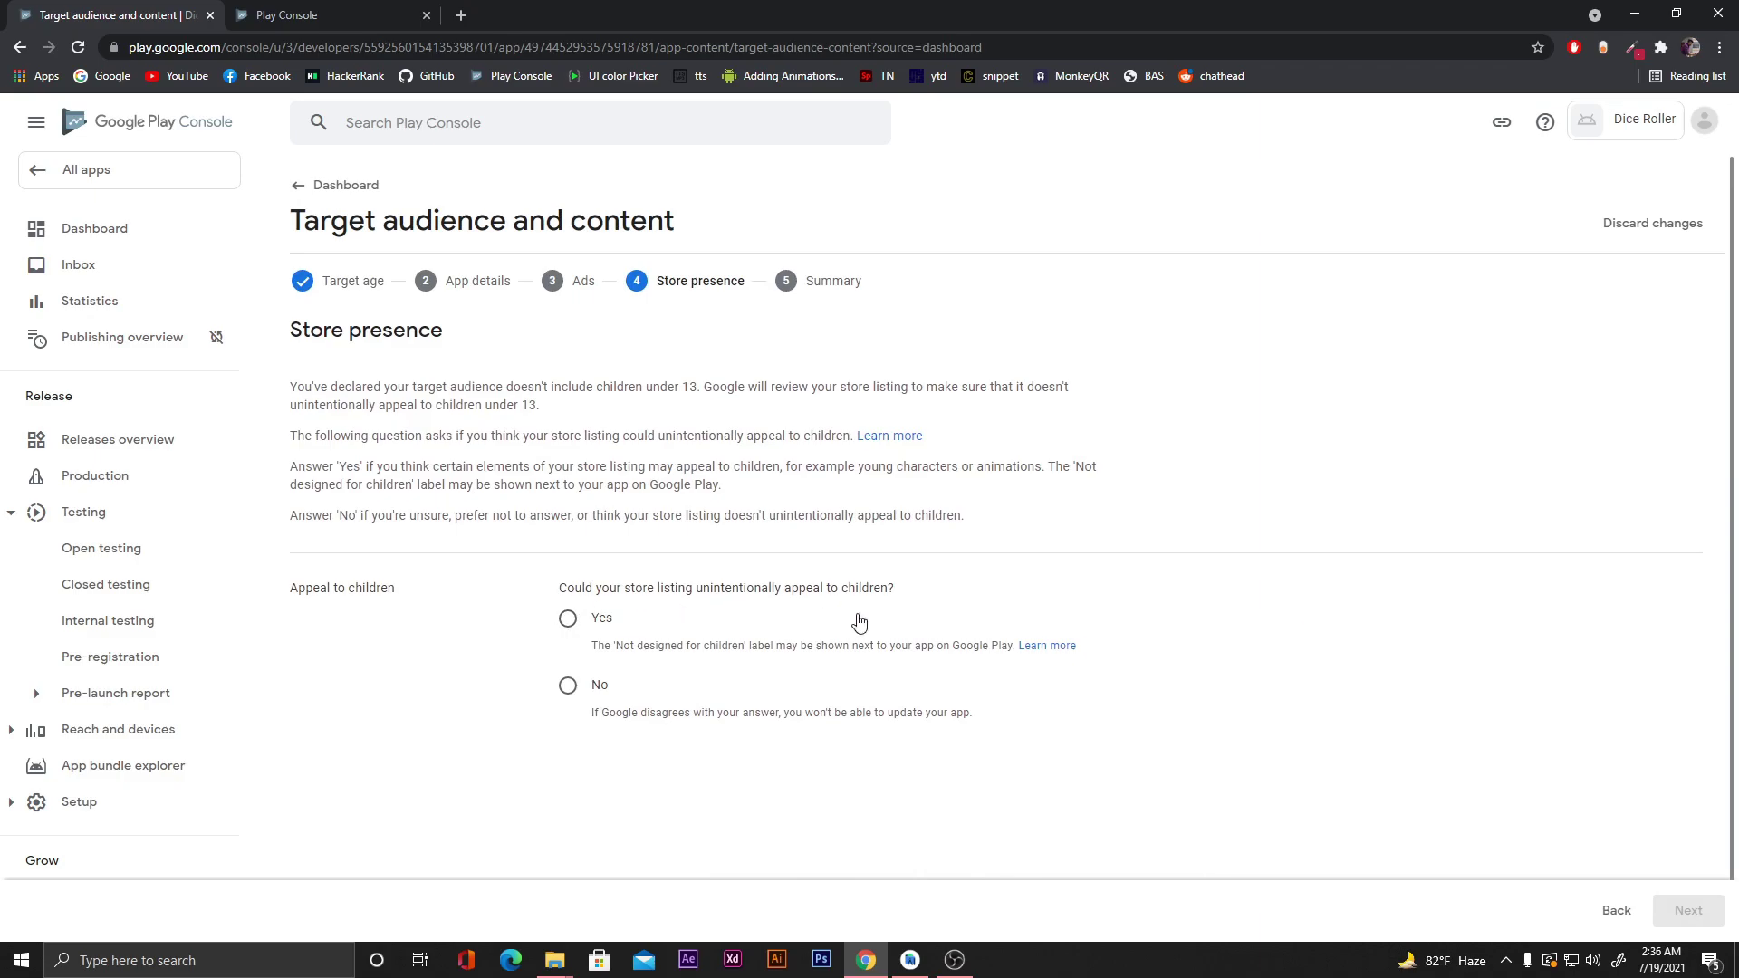
click(568, 687)
scroll(1499, 743, down, 2)
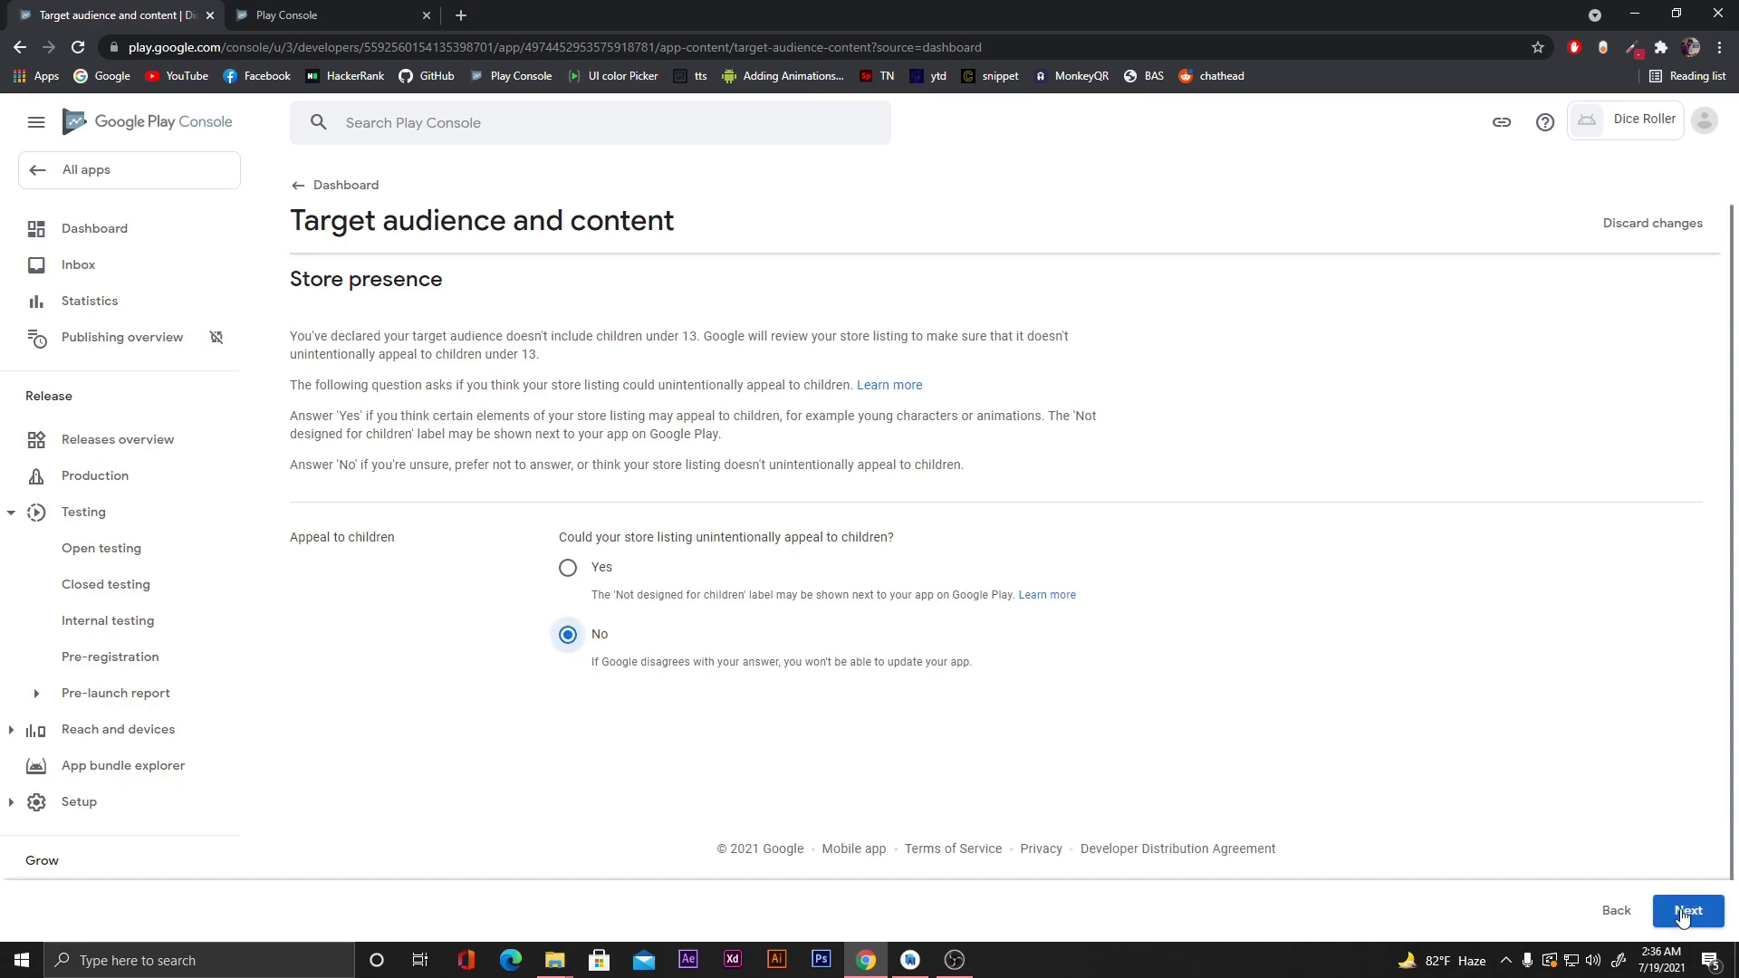
click(1682, 915)
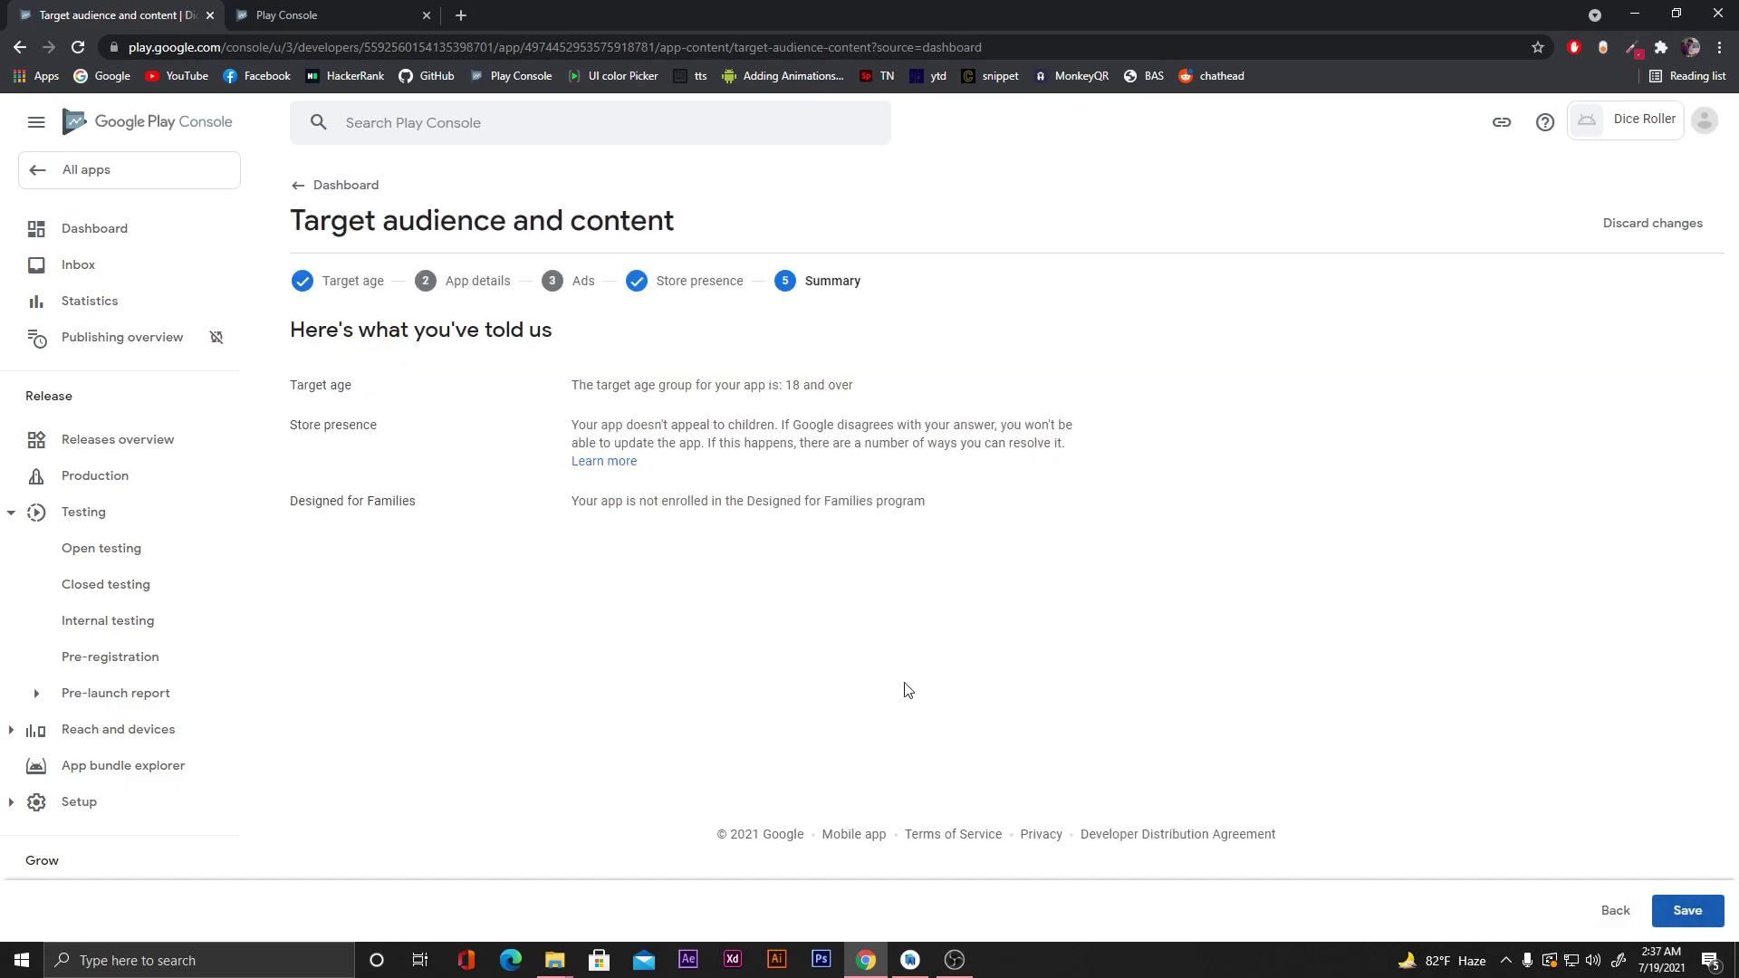
click(1690, 914)
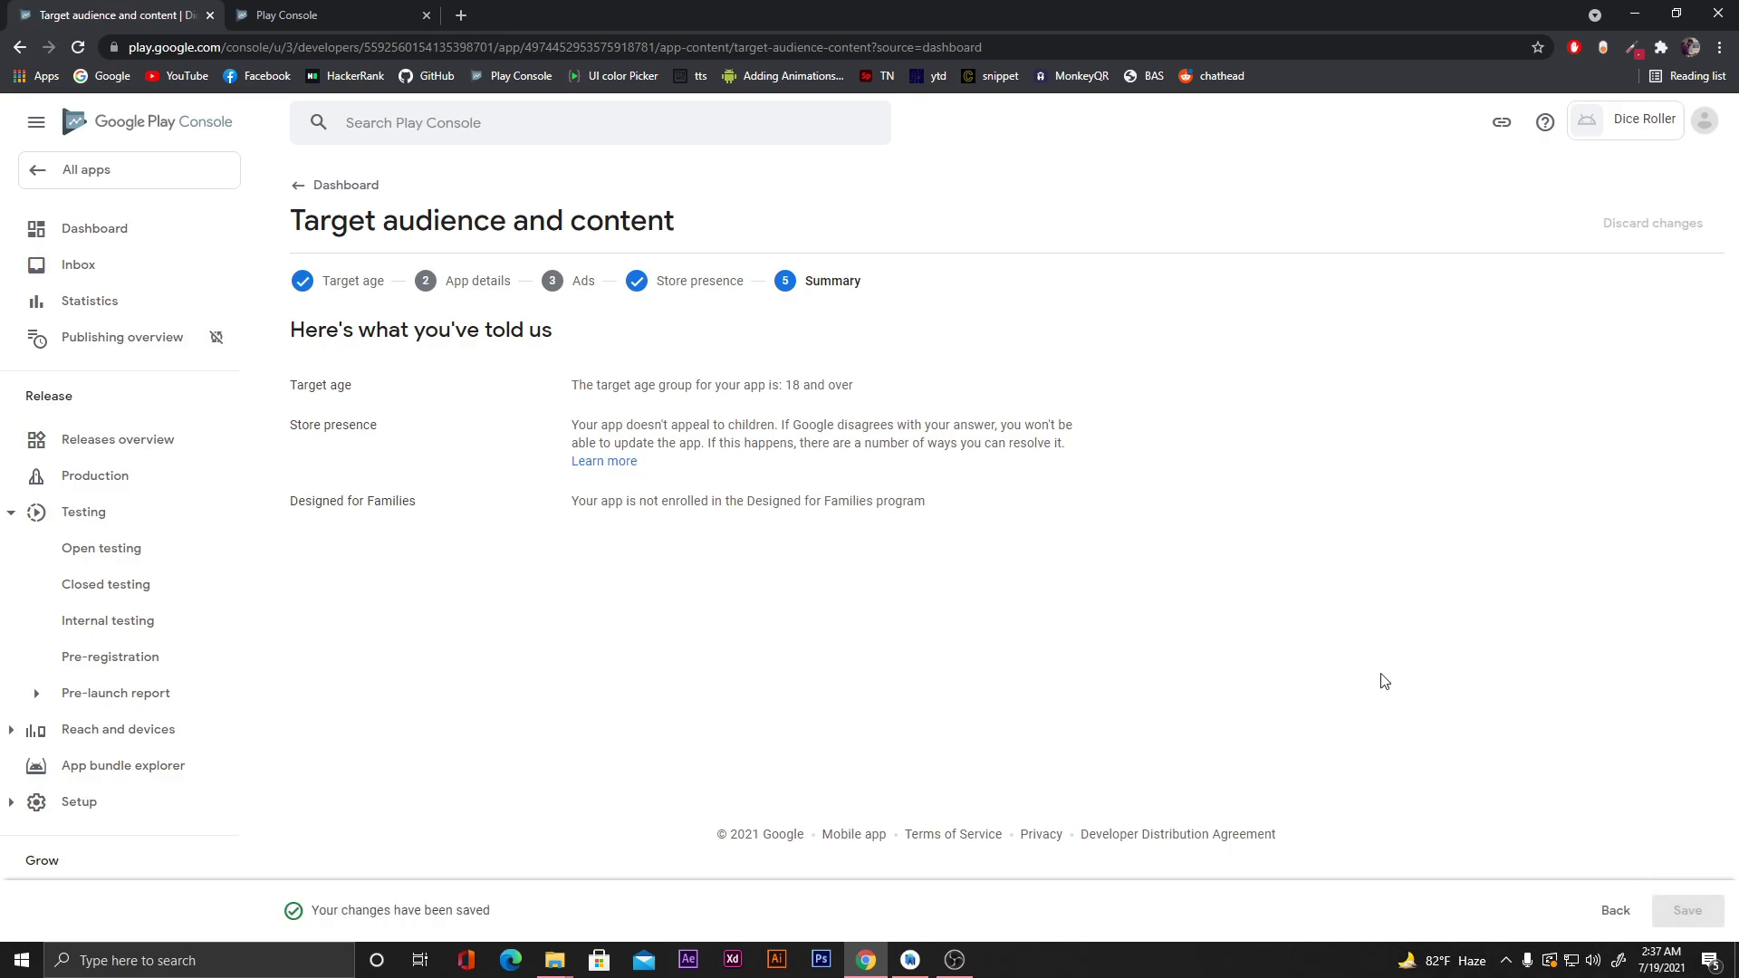
click(338, 192)
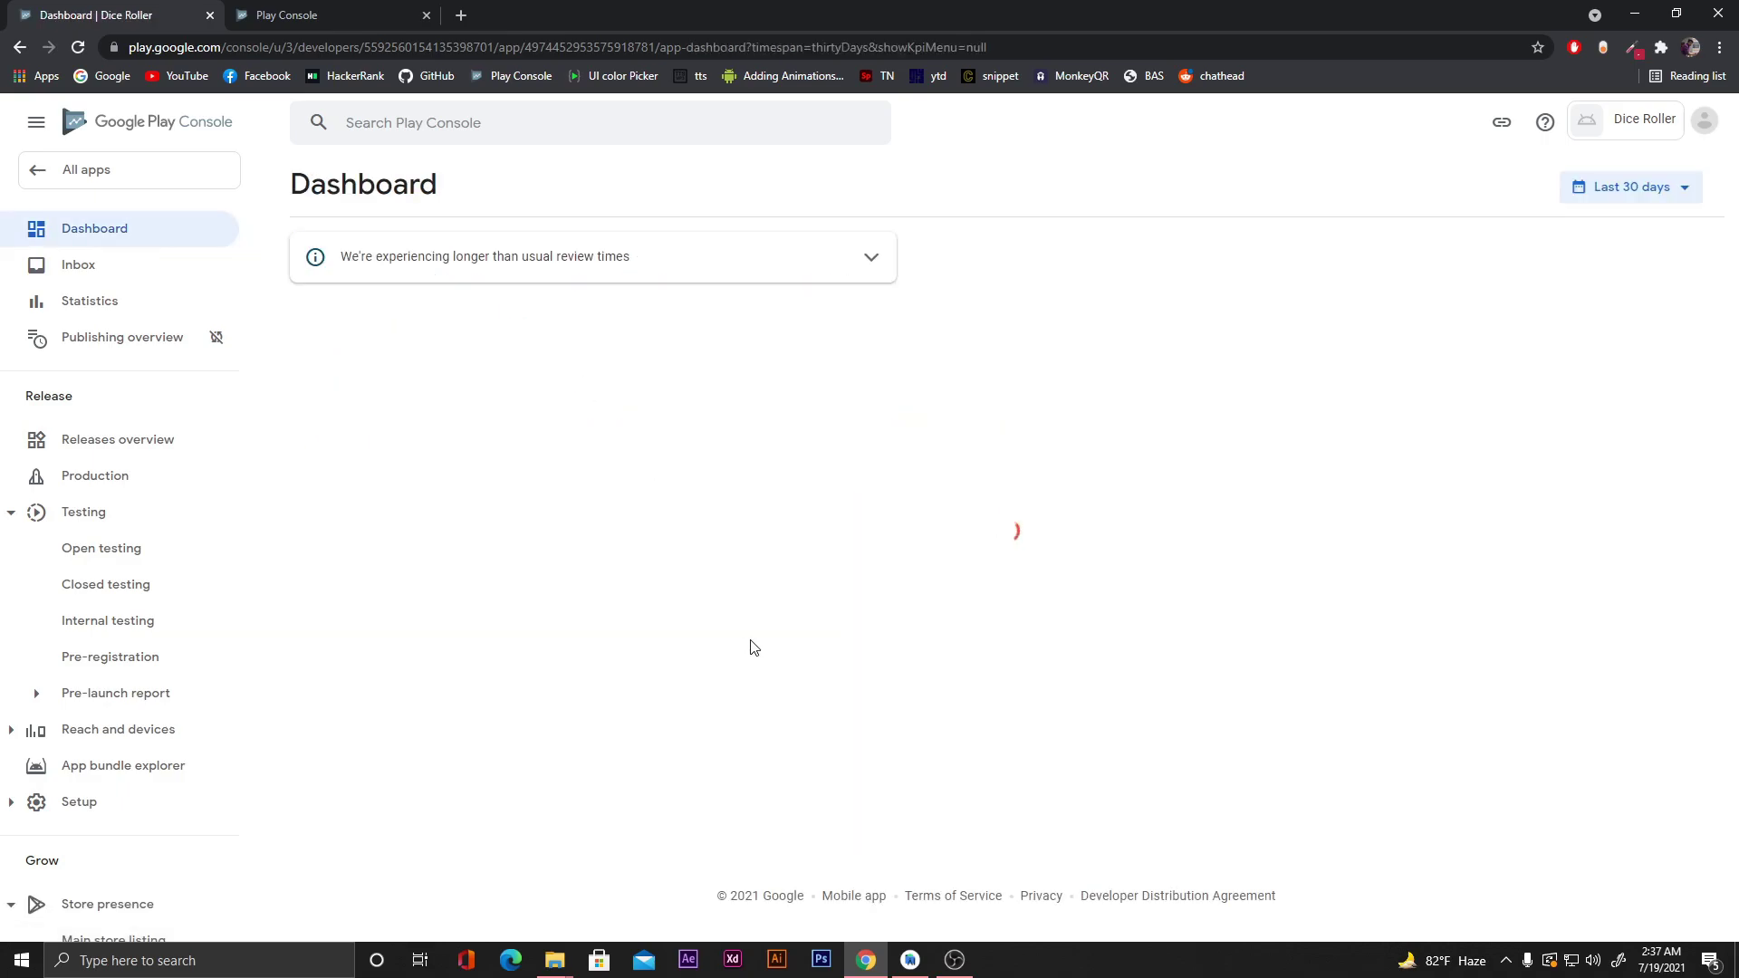
Save the News apps declaration as 'No' and return to the Dashboard.
scroll(751, 647, down, 2)
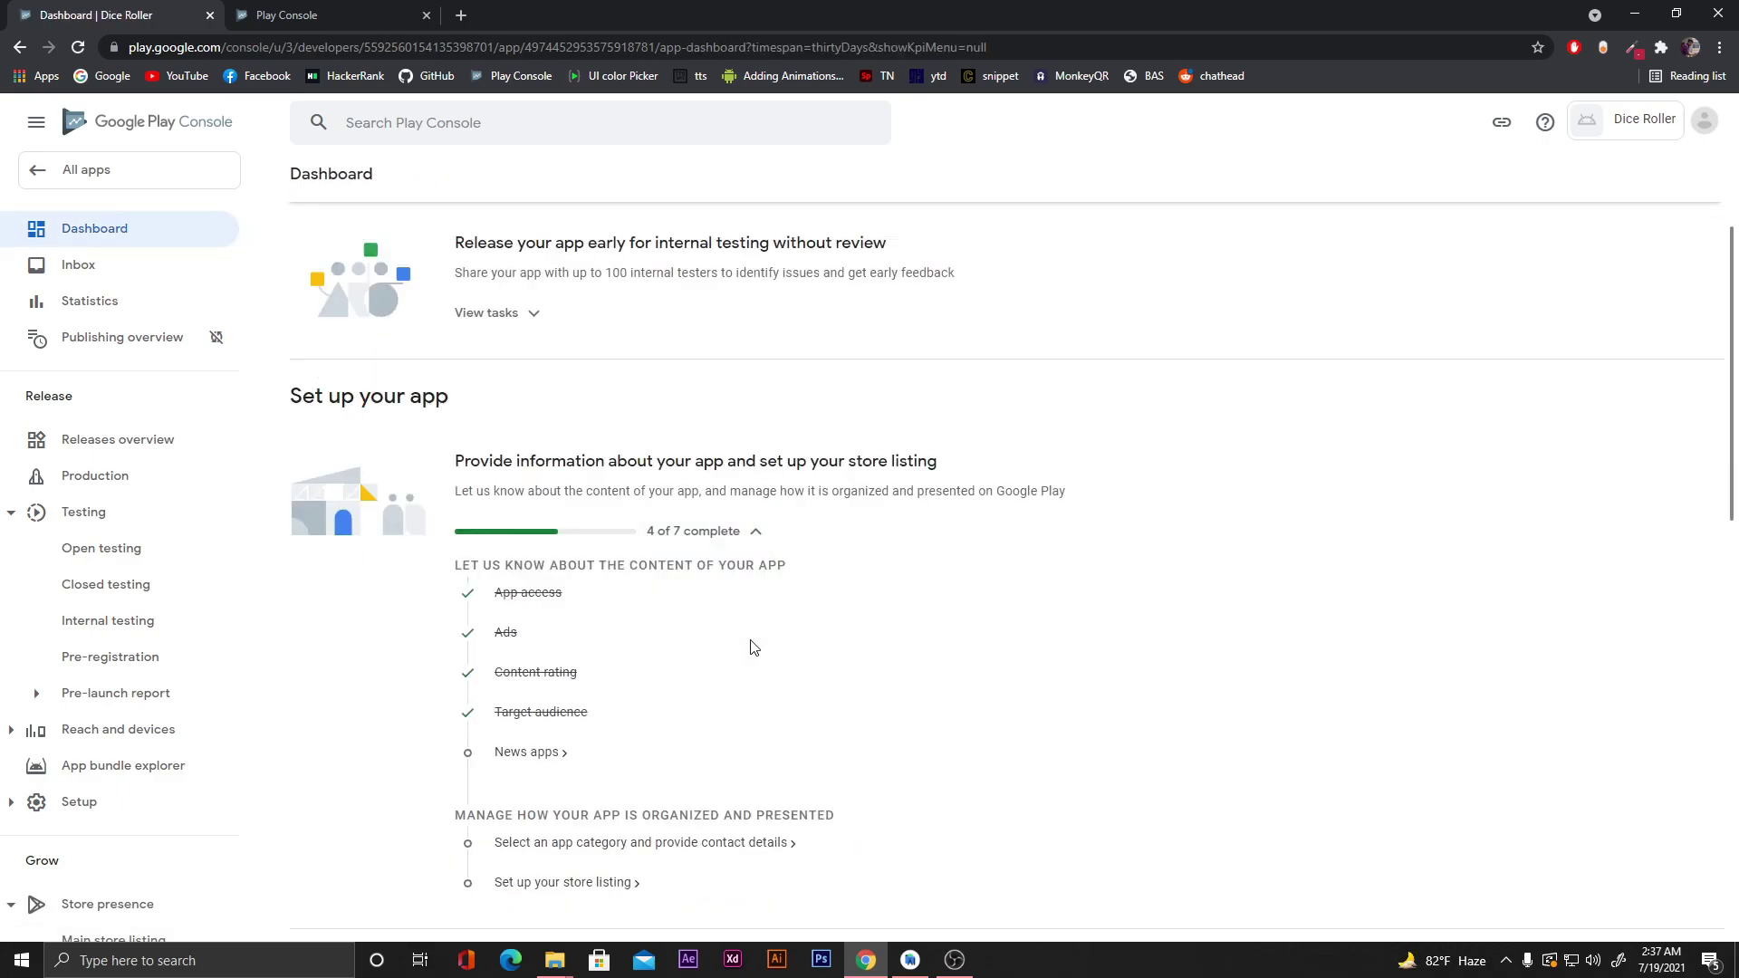
click(536, 756)
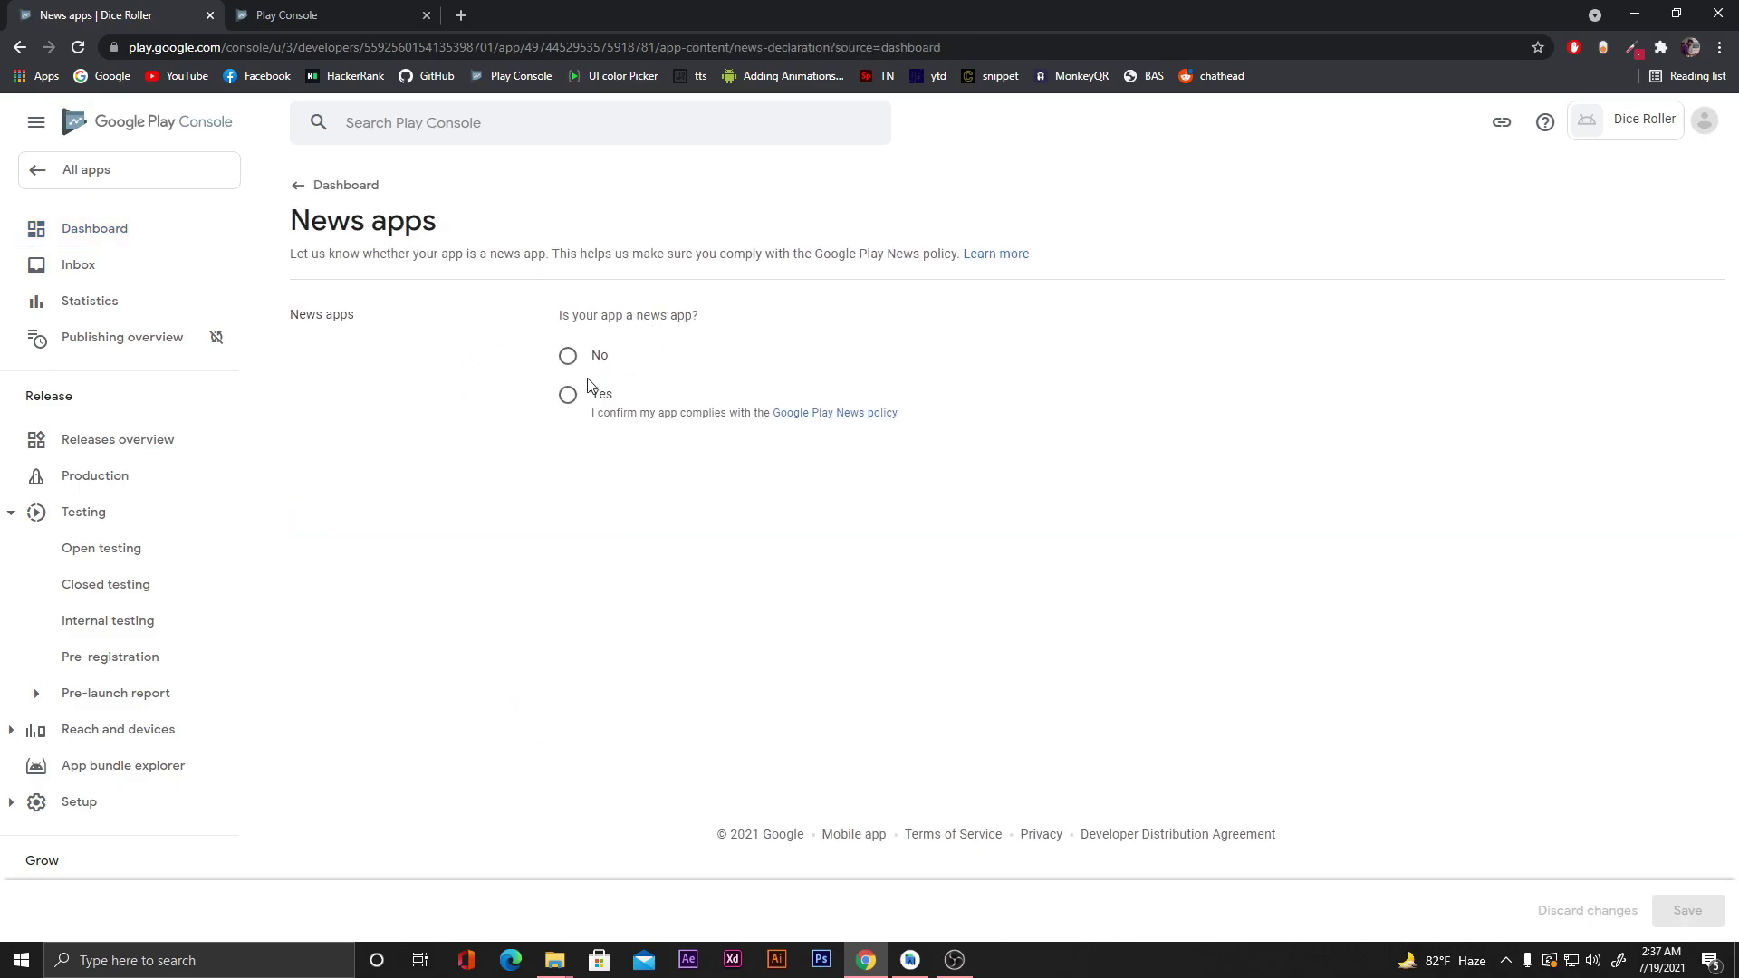
click(568, 355)
click(1686, 919)
click(1686, 919)
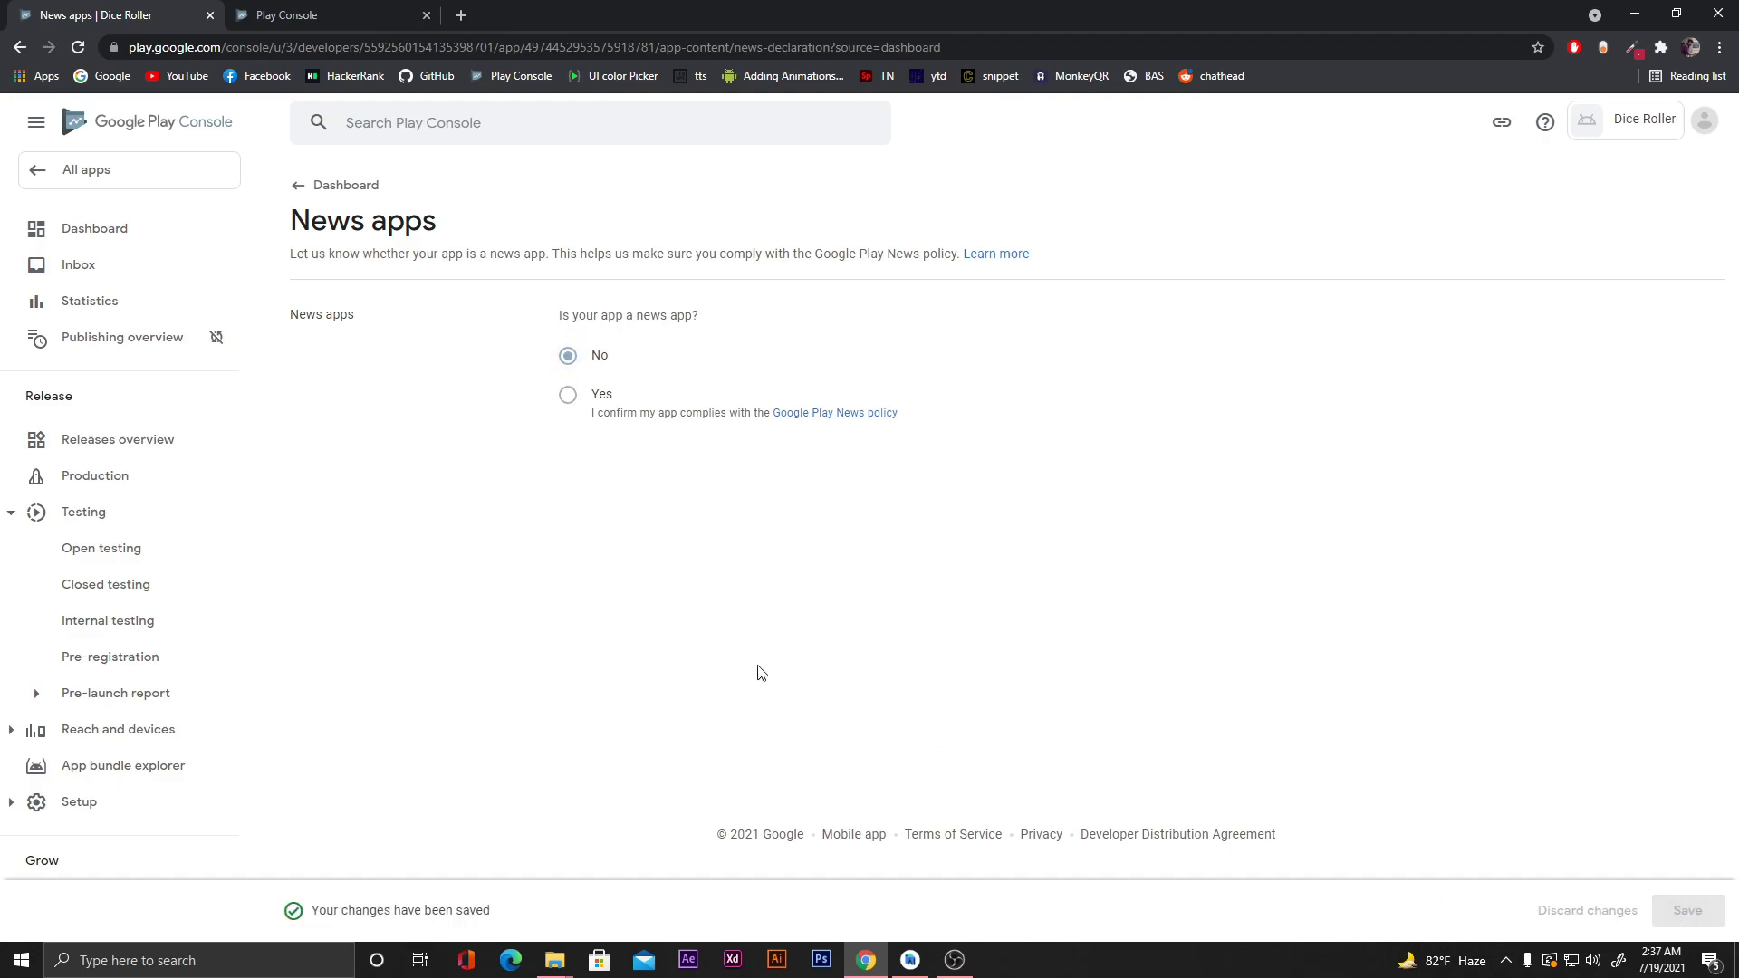
click(333, 188)
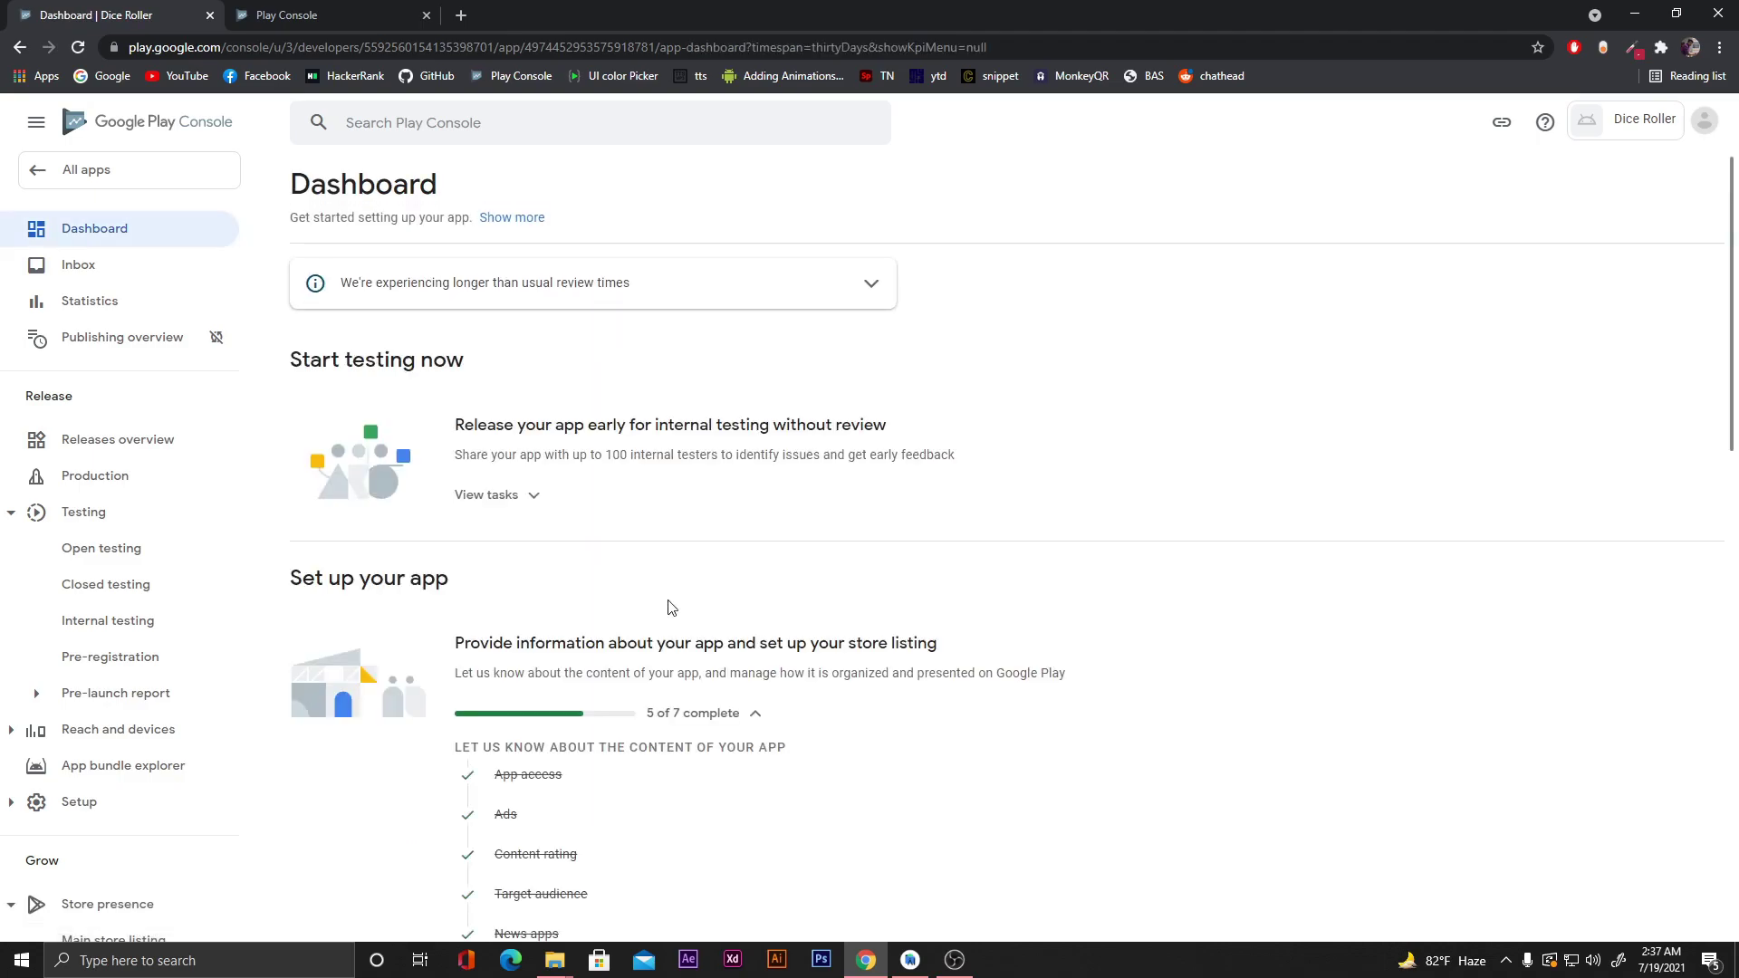
scroll(671, 608, down, 4)
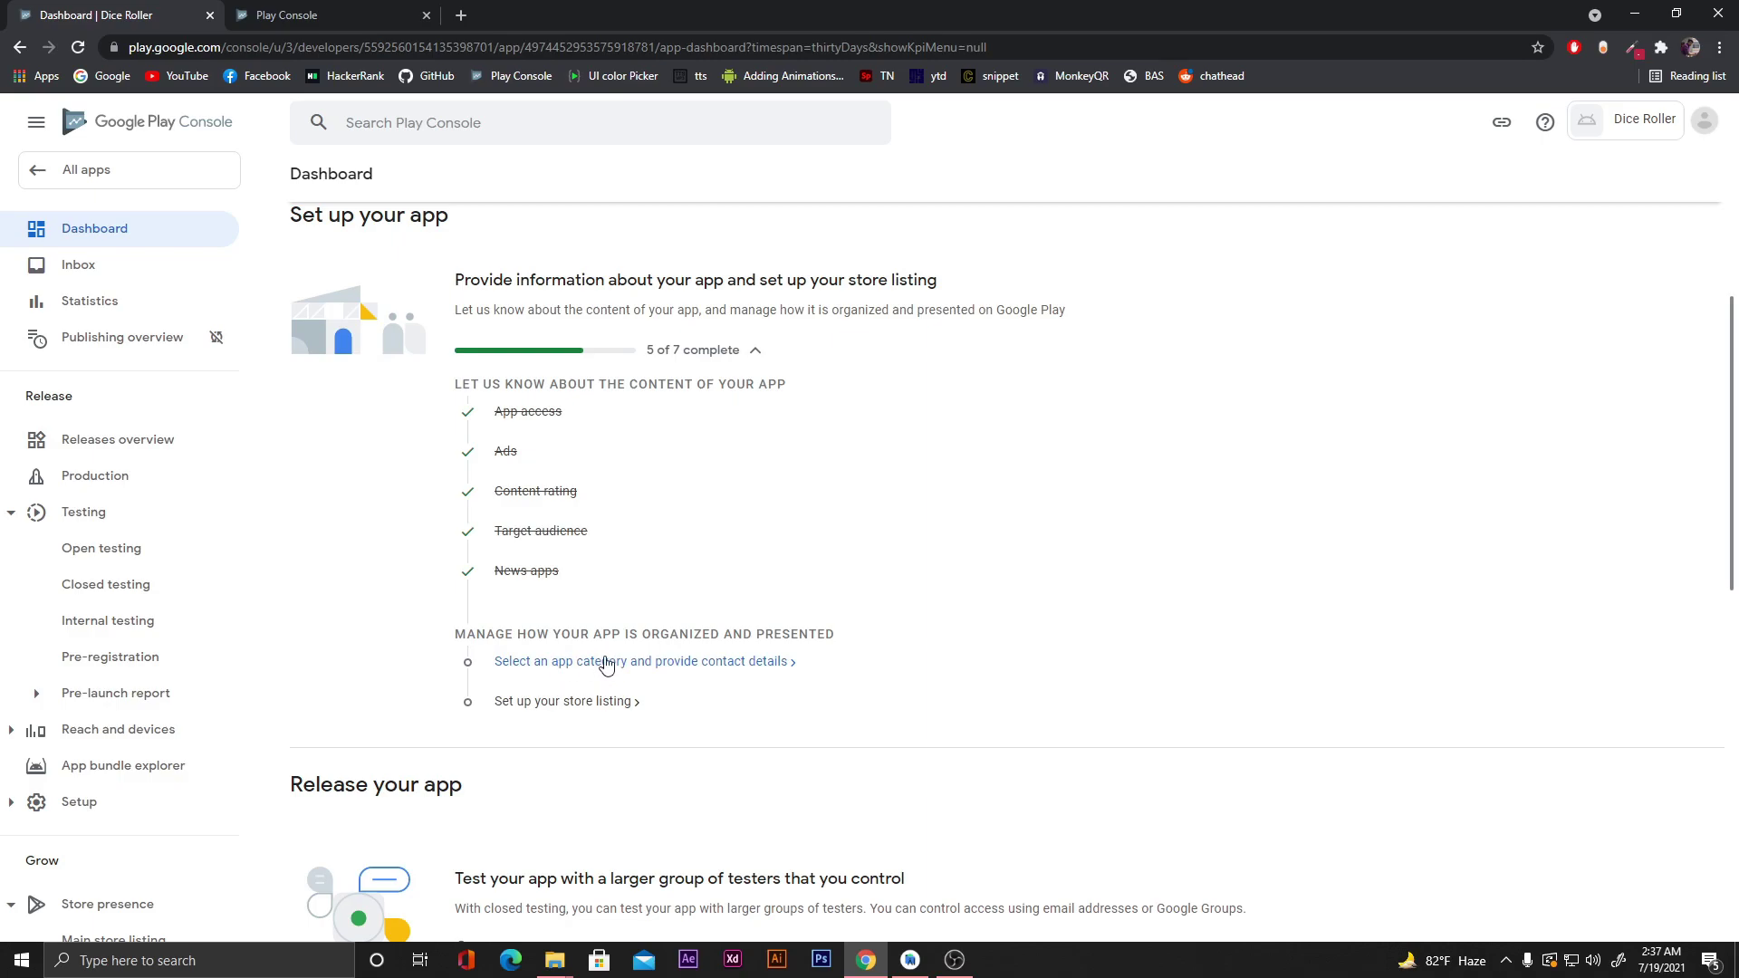
In Store settings, keep the app type as App and choose the Entertainment category.
click(605, 666)
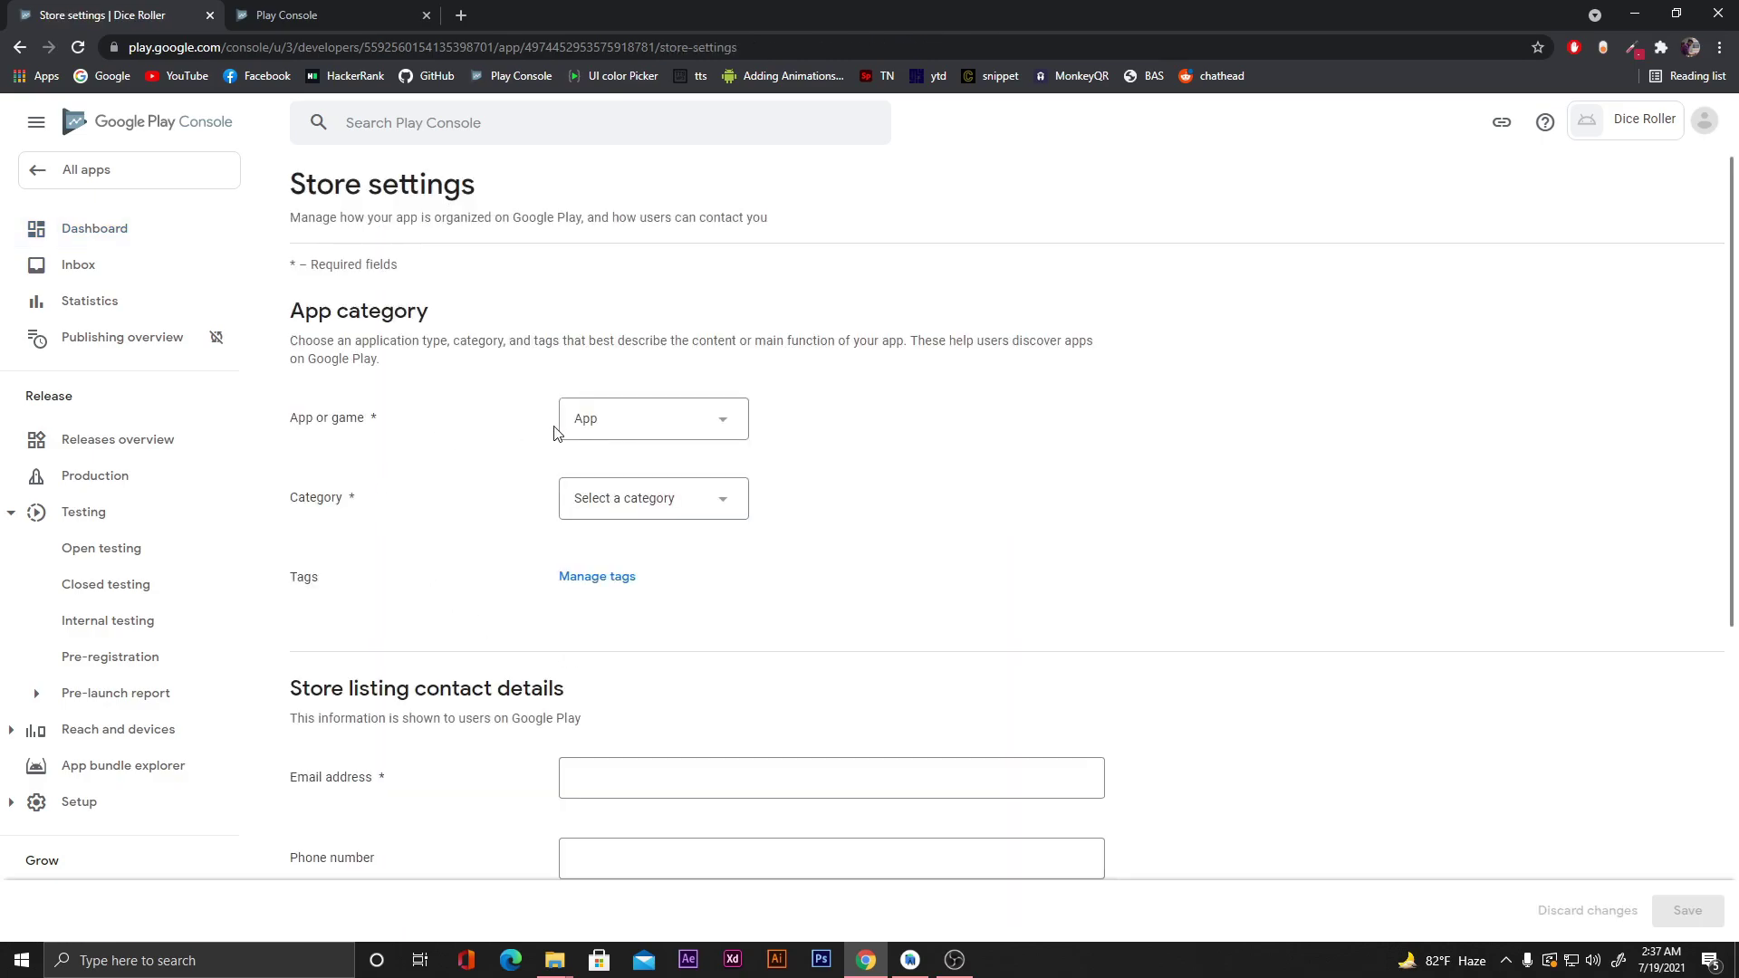
click(656, 428)
click(656, 428)
click(644, 497)
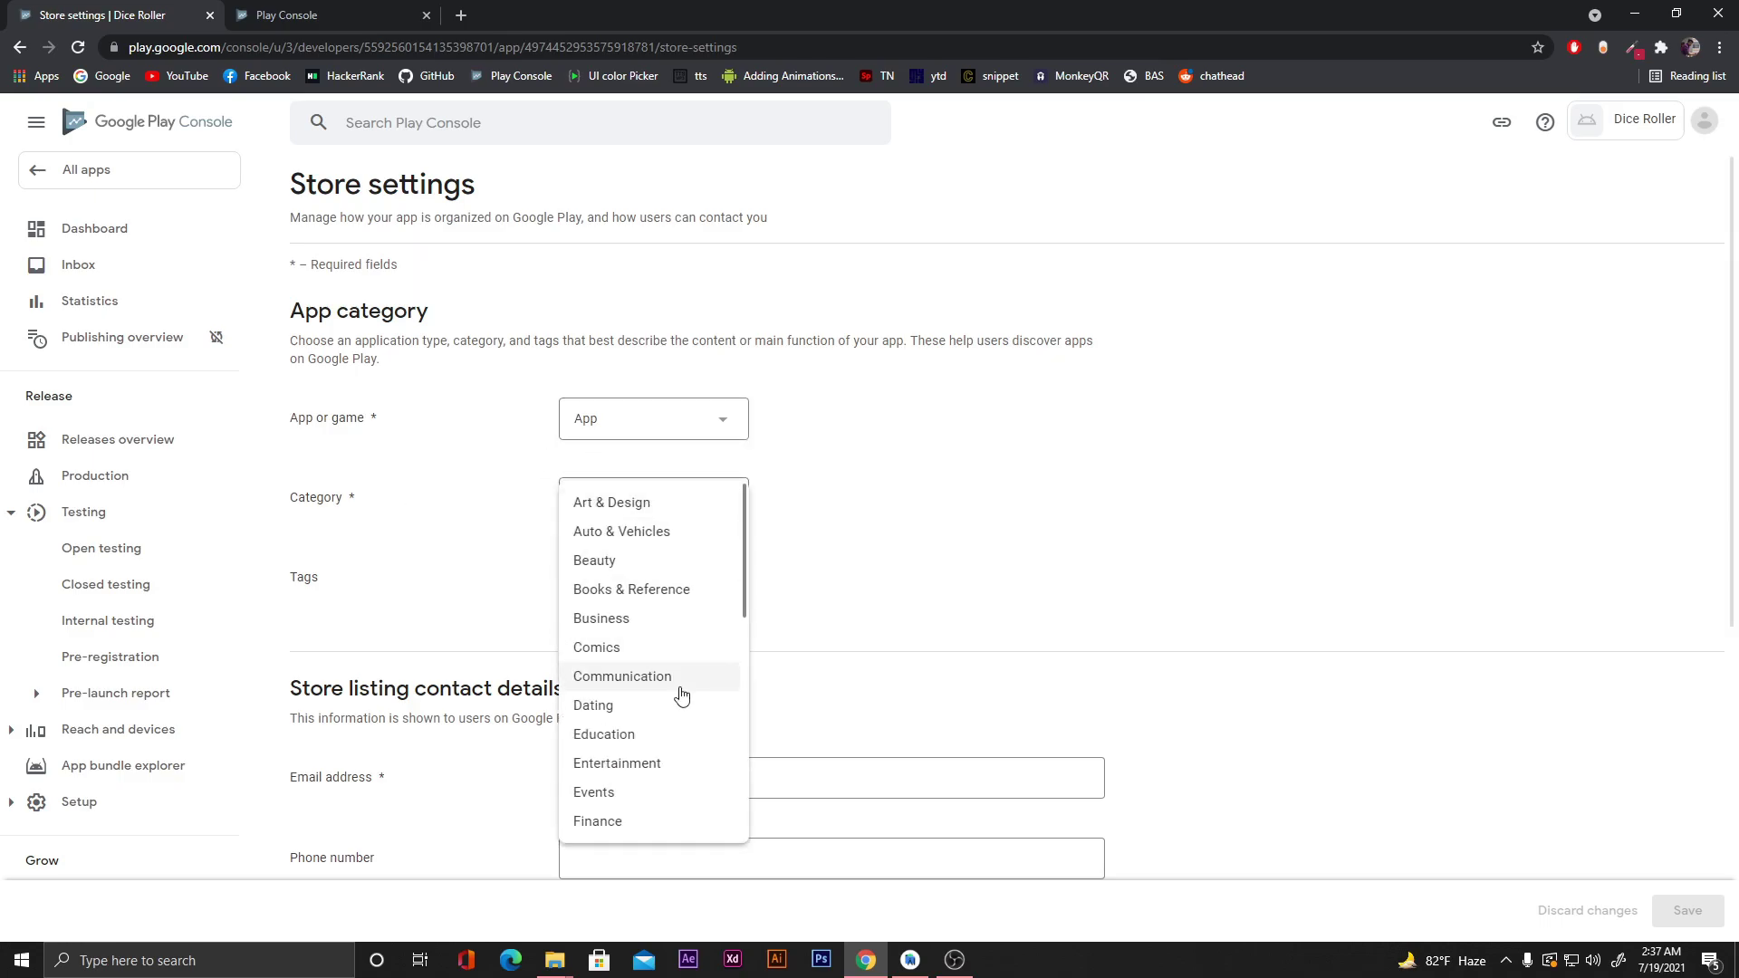
click(667, 771)
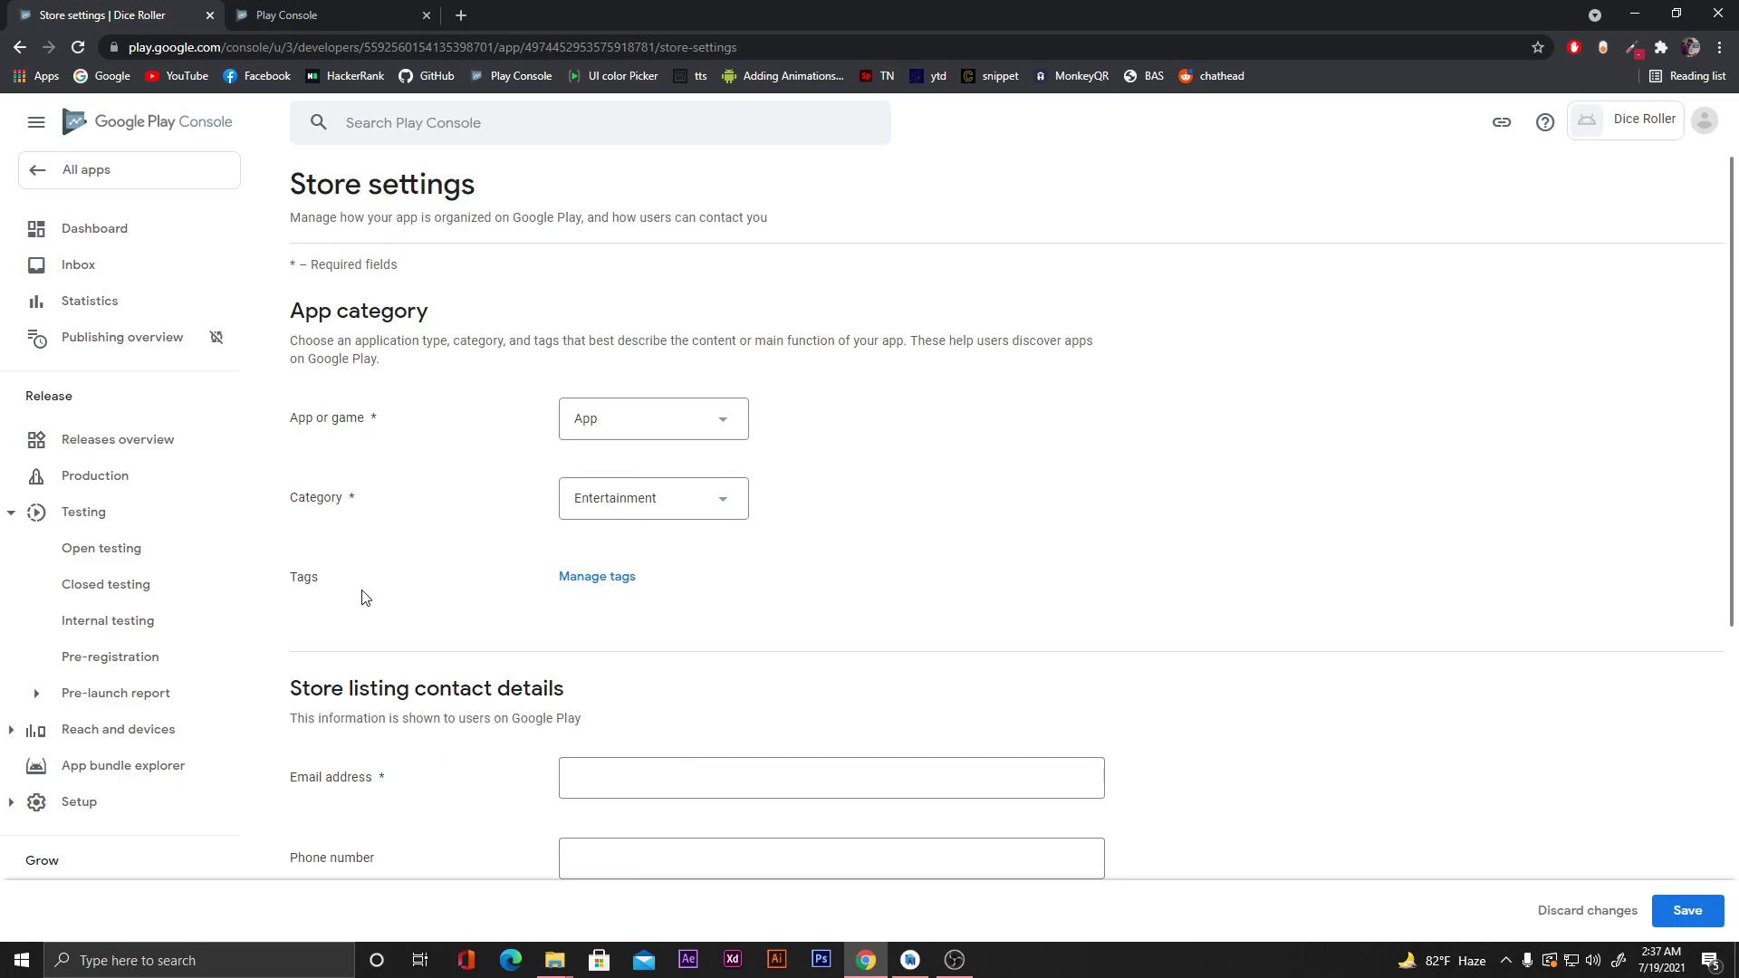
scroll(365, 598, down, 1)
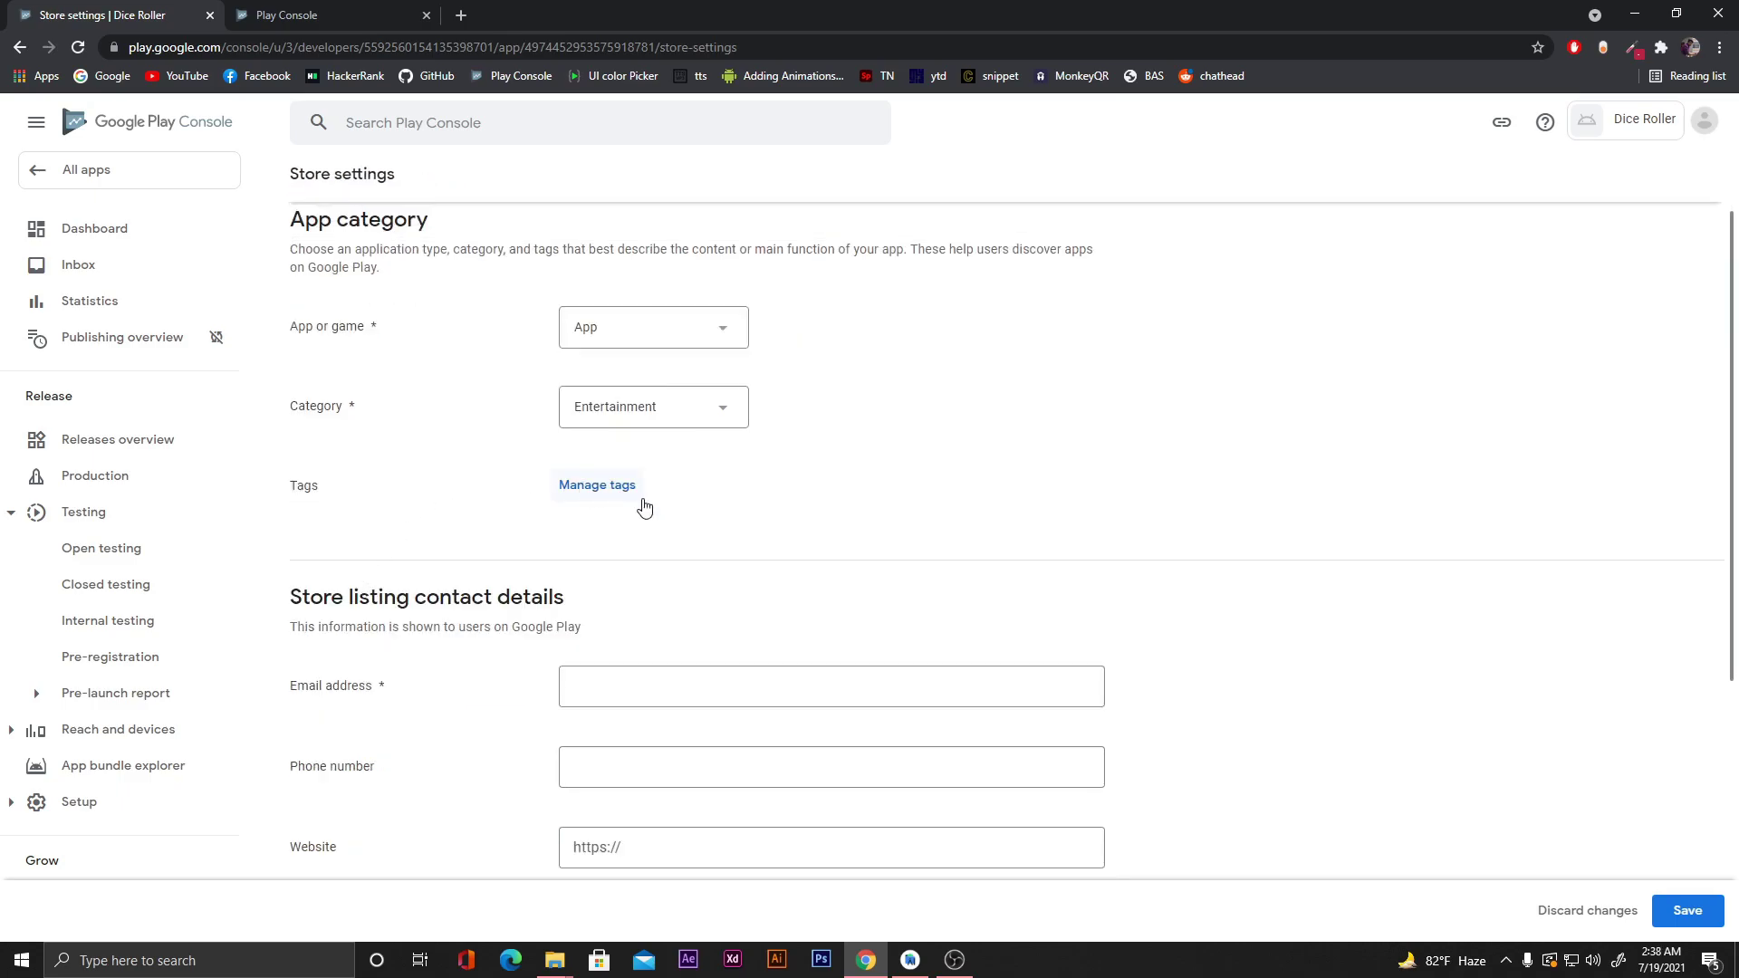
scroll(724, 503, down, 1)
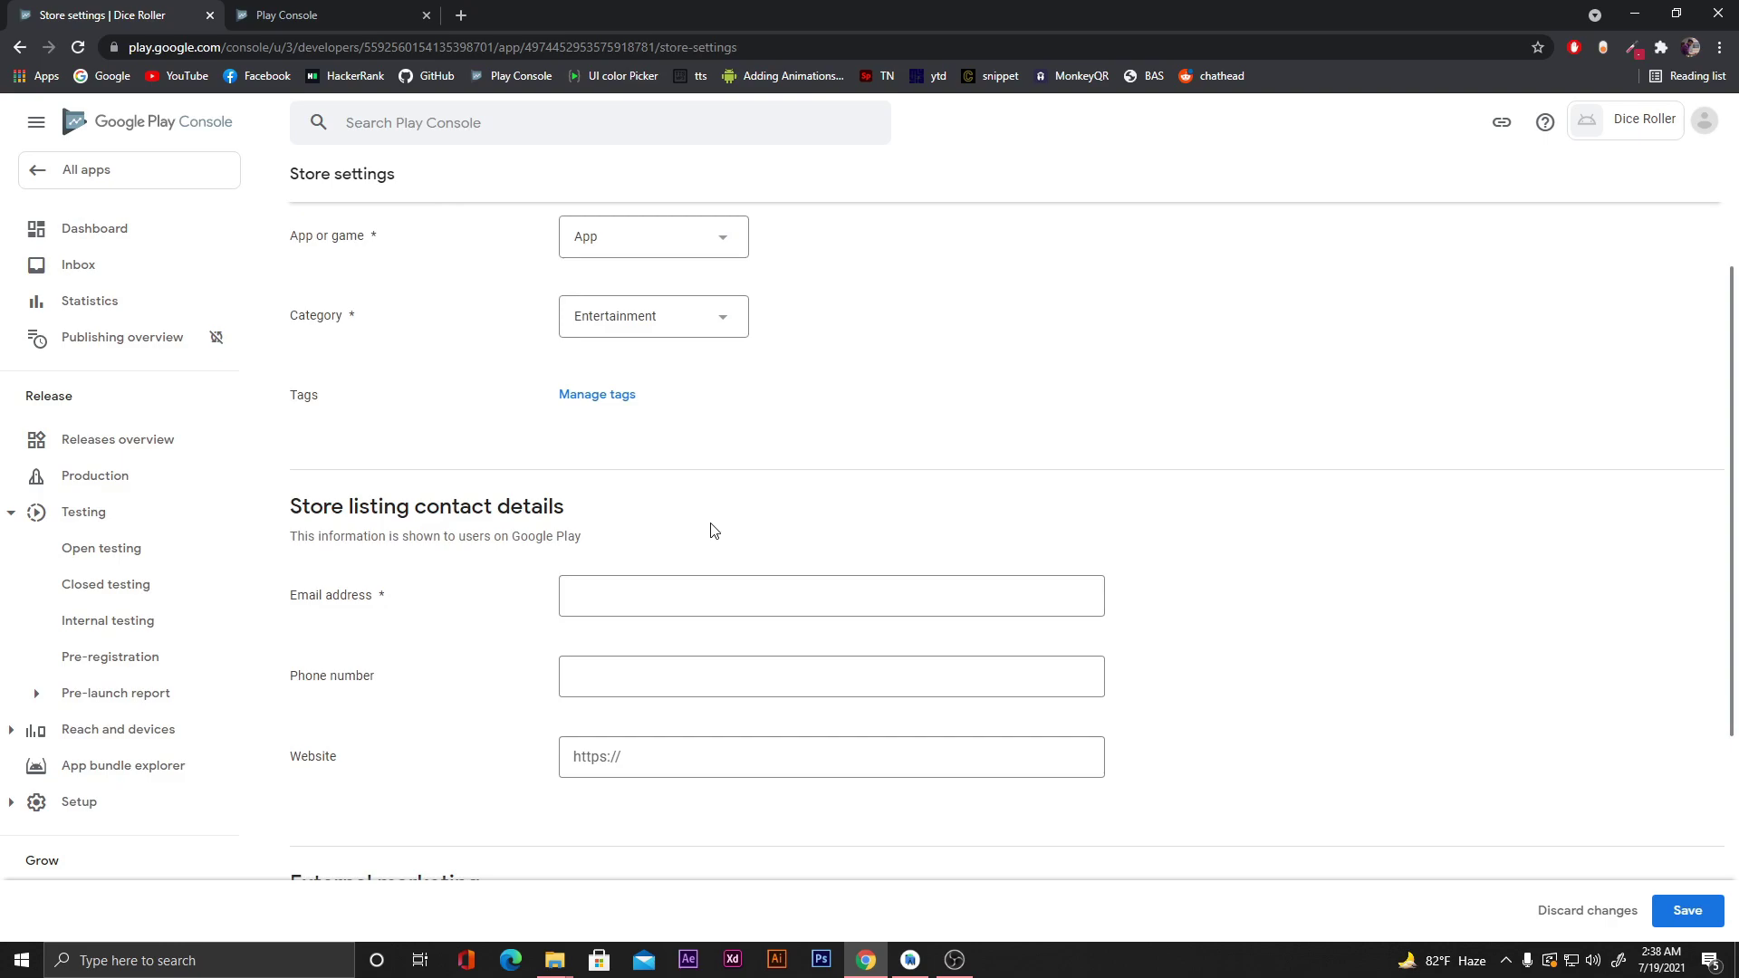
scroll(458, 633, down, 1)
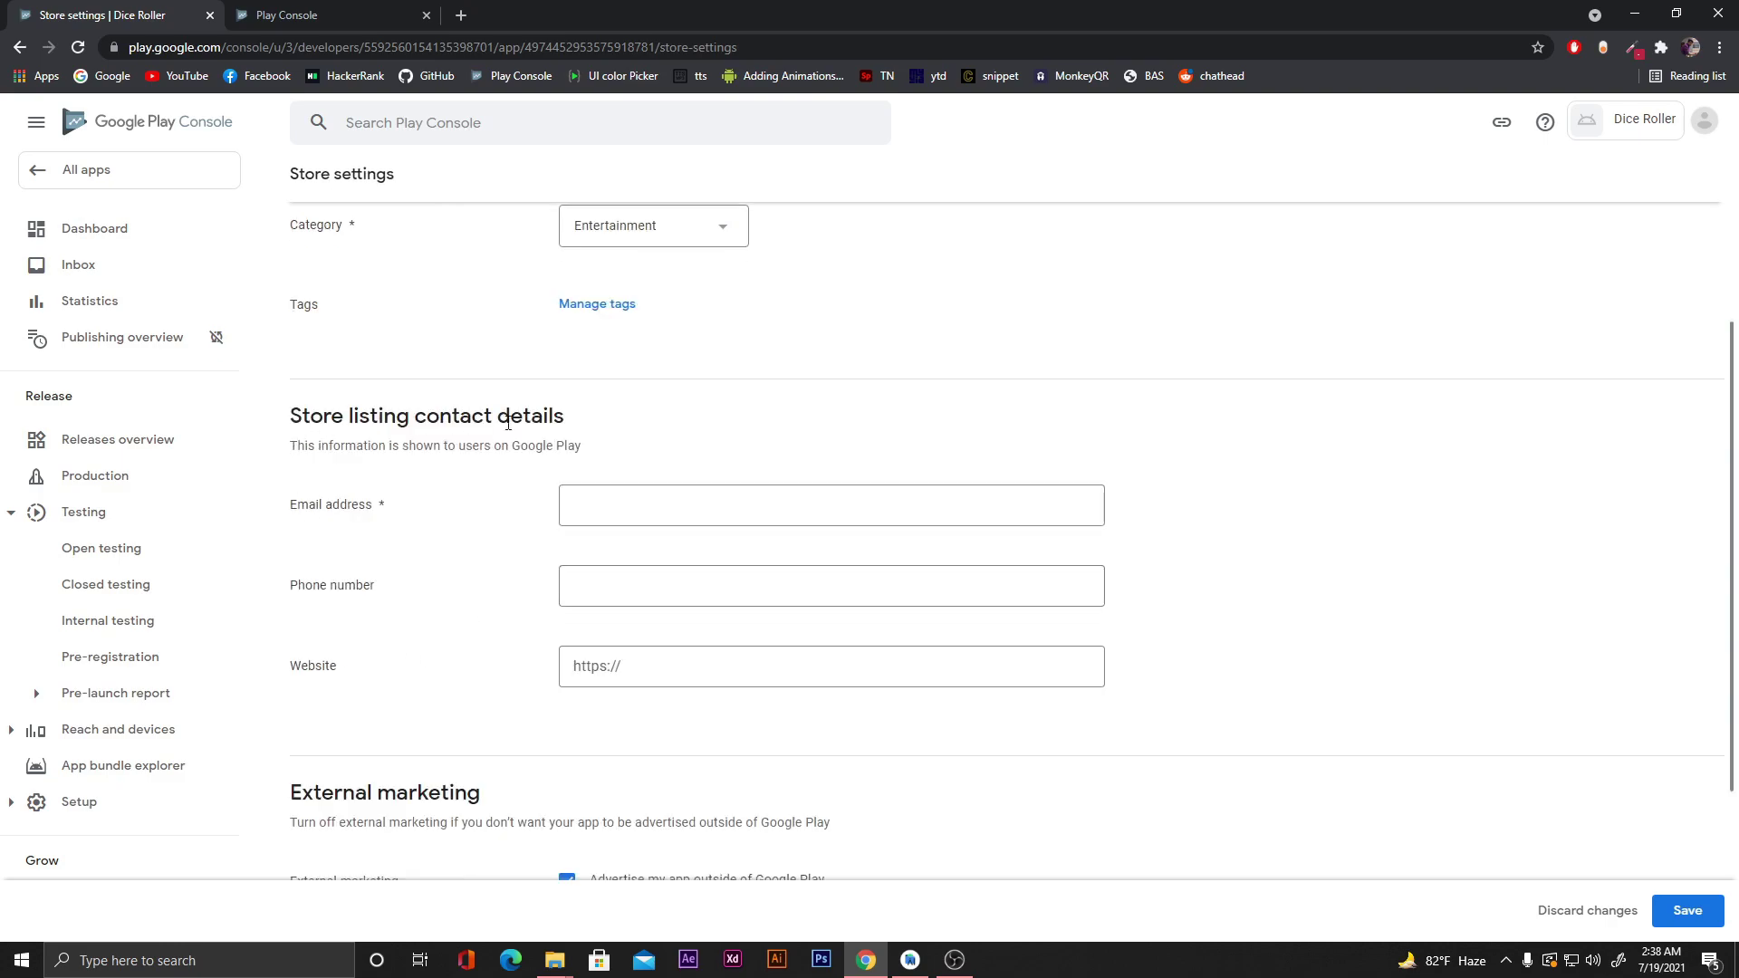
Enter the contact e-mail address and the developer's website URL, then save the store settings.
click(614, 508)
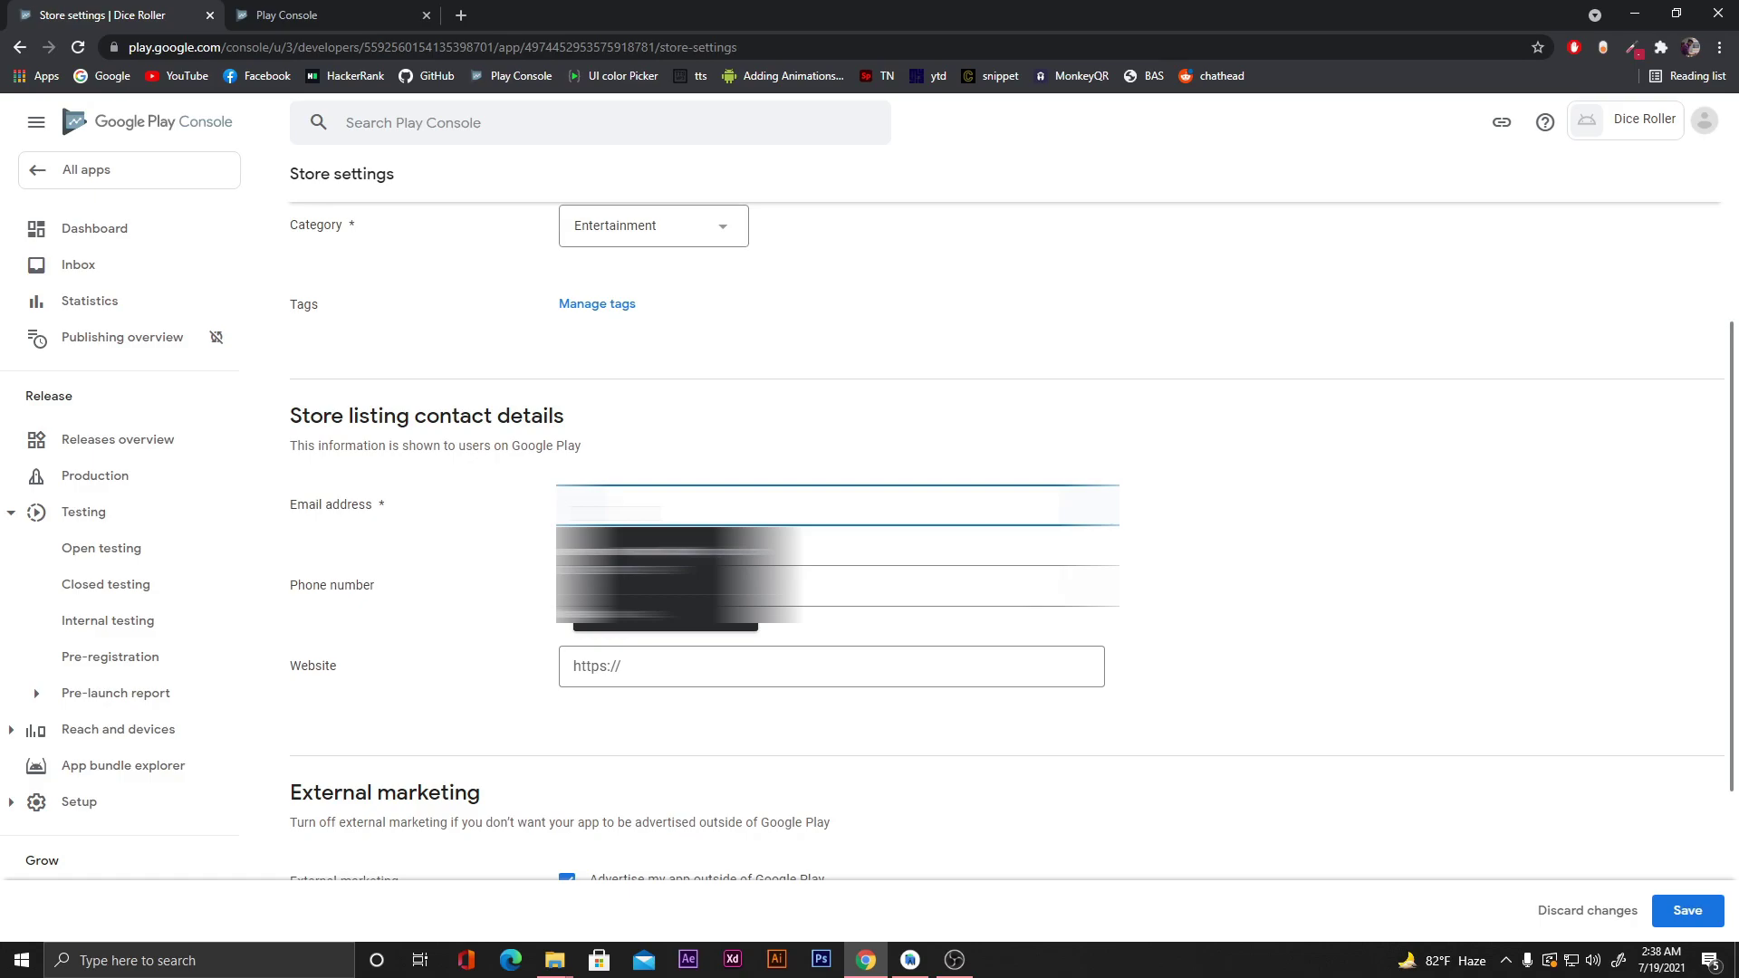
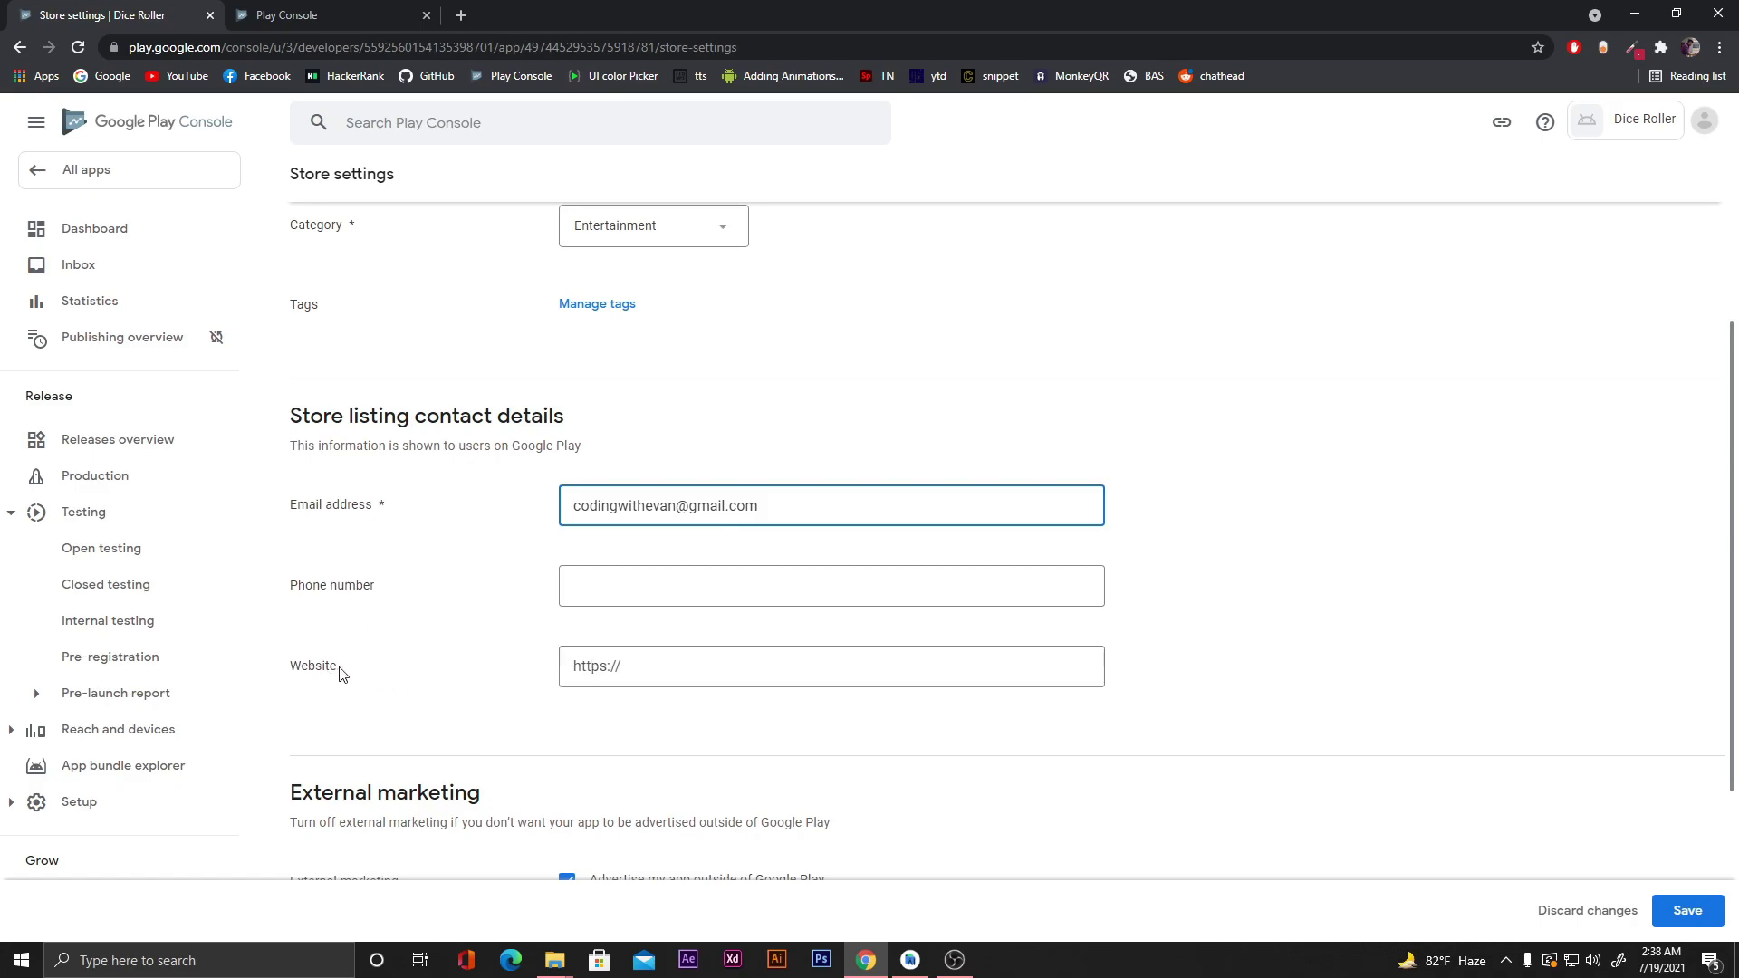
click(670, 660)
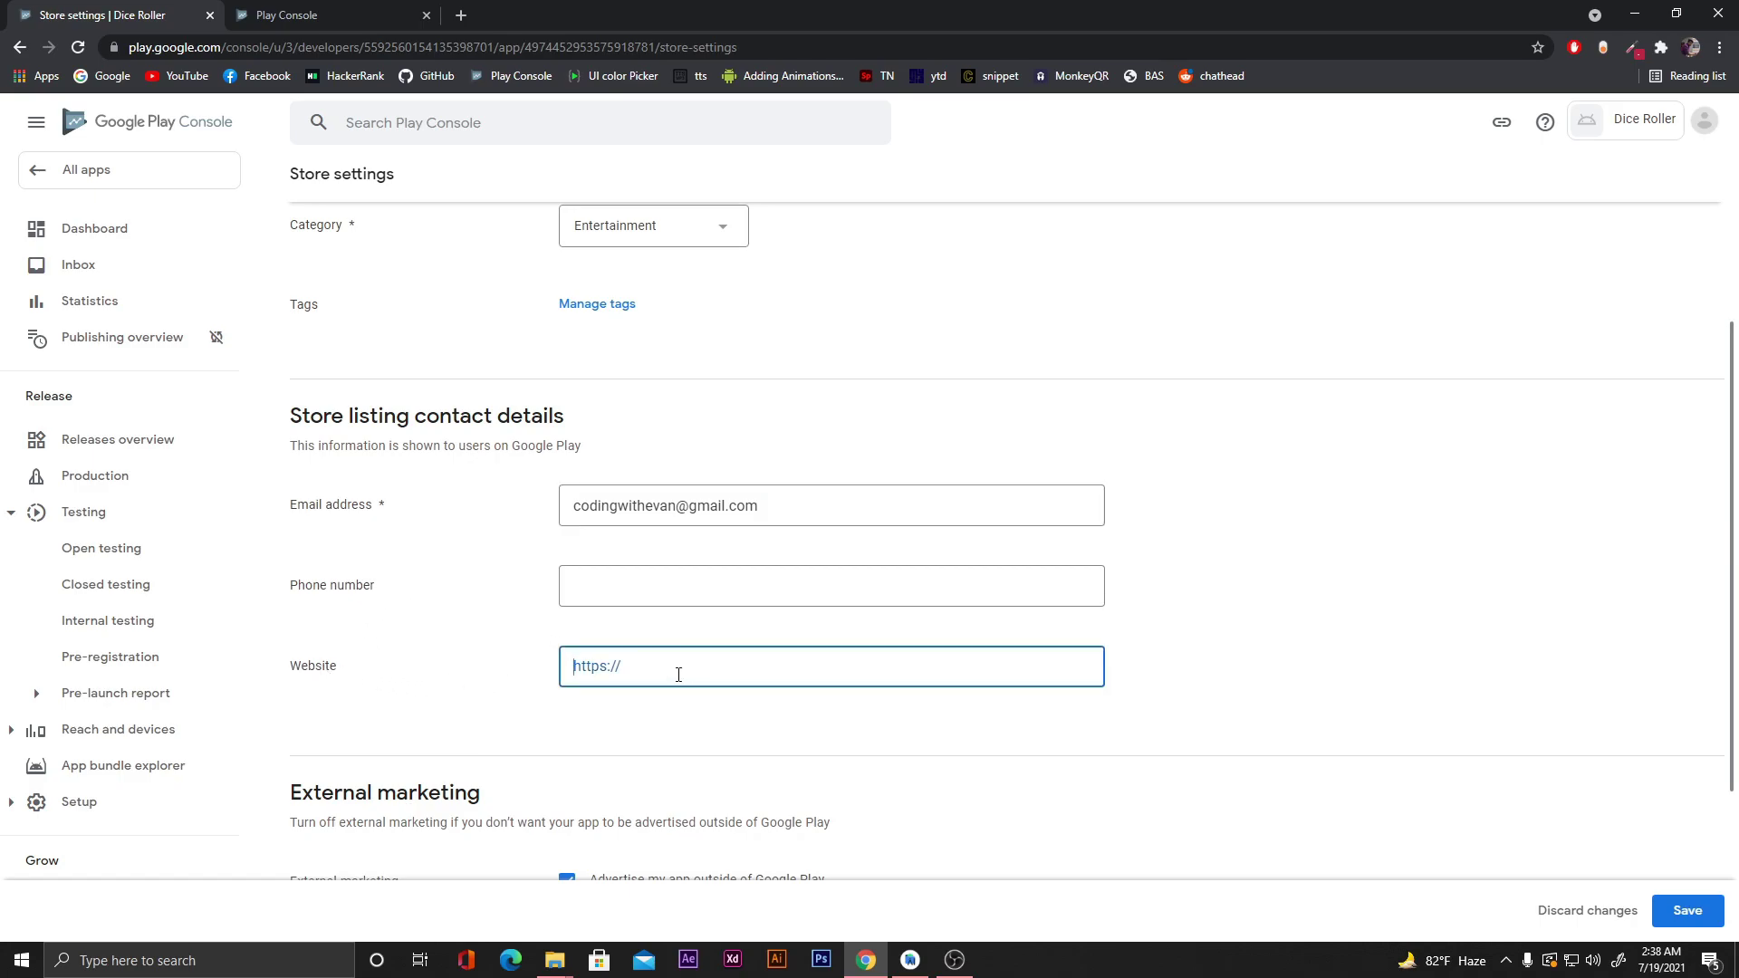
text(www.codingwithevan.com)
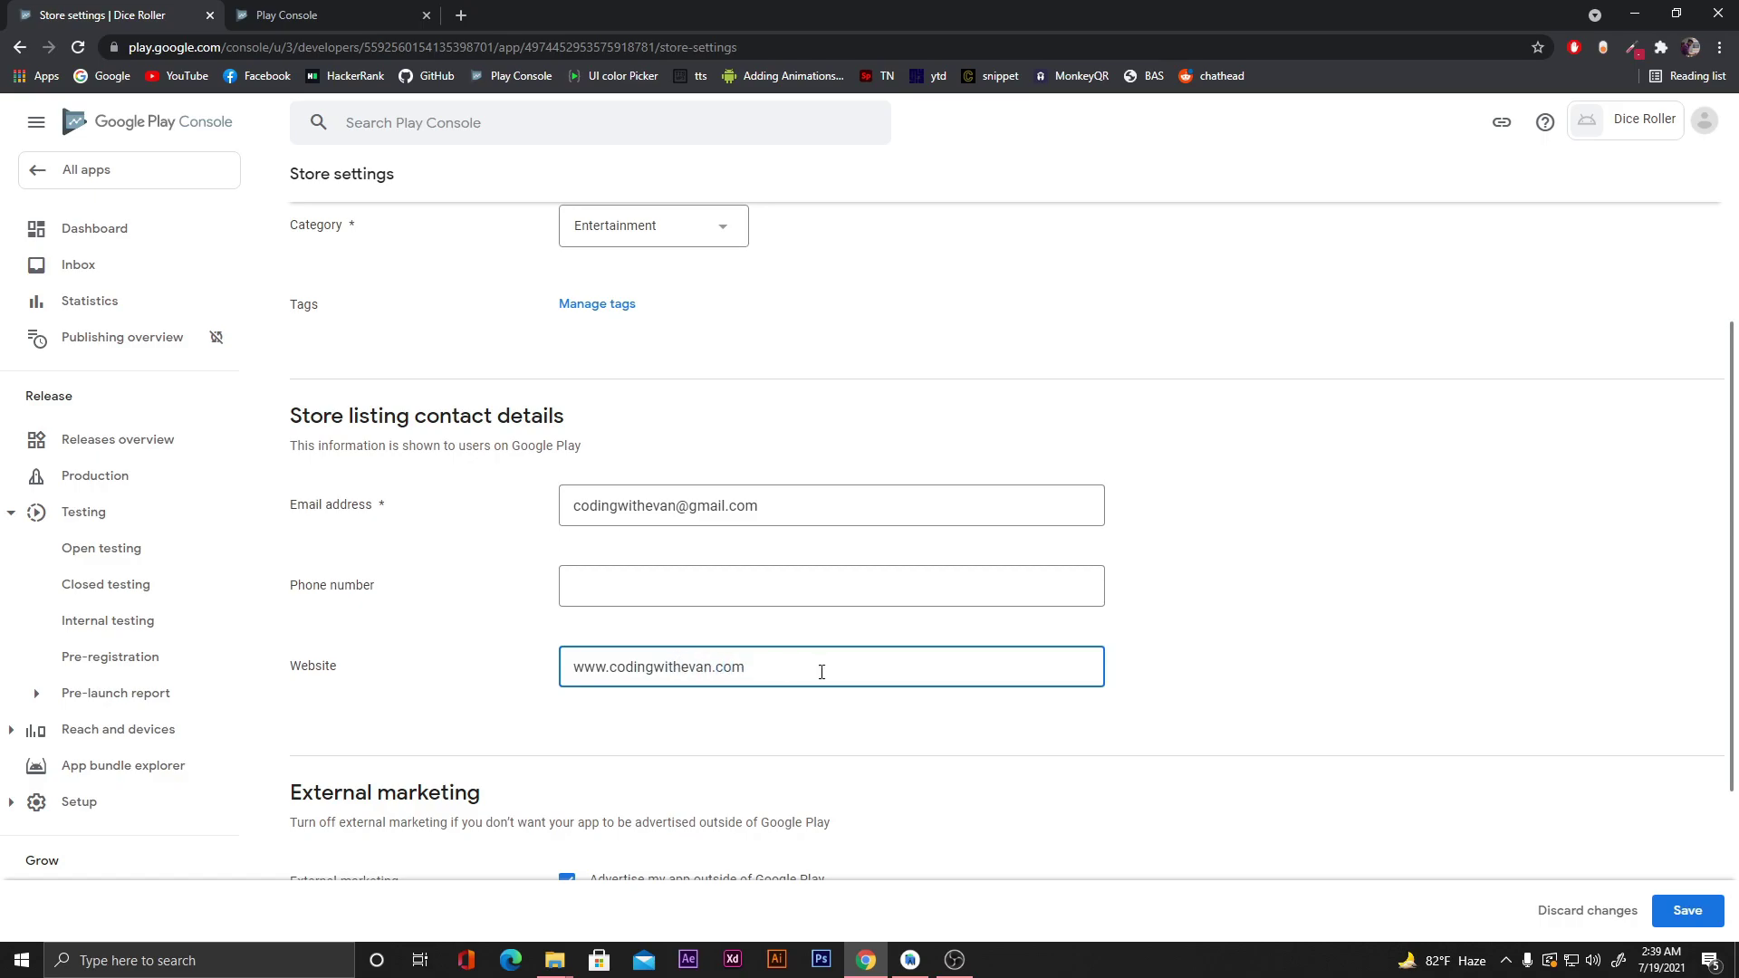
scroll(1209, 606, down, 3)
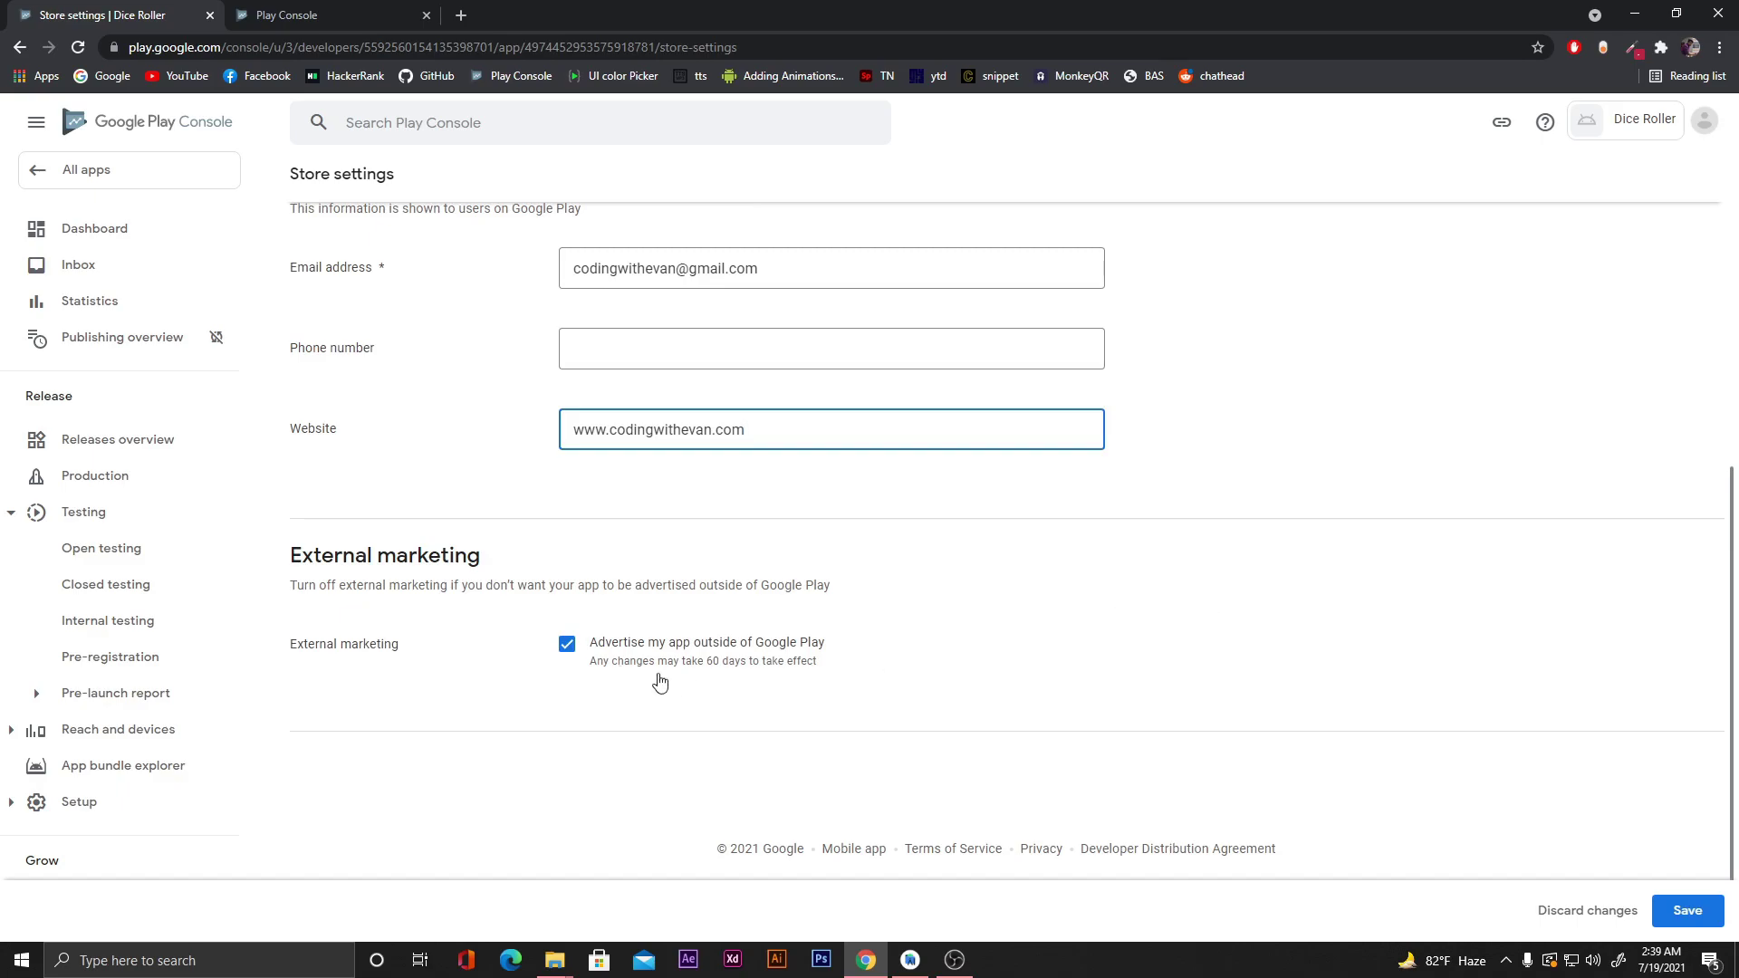
click(1687, 915)
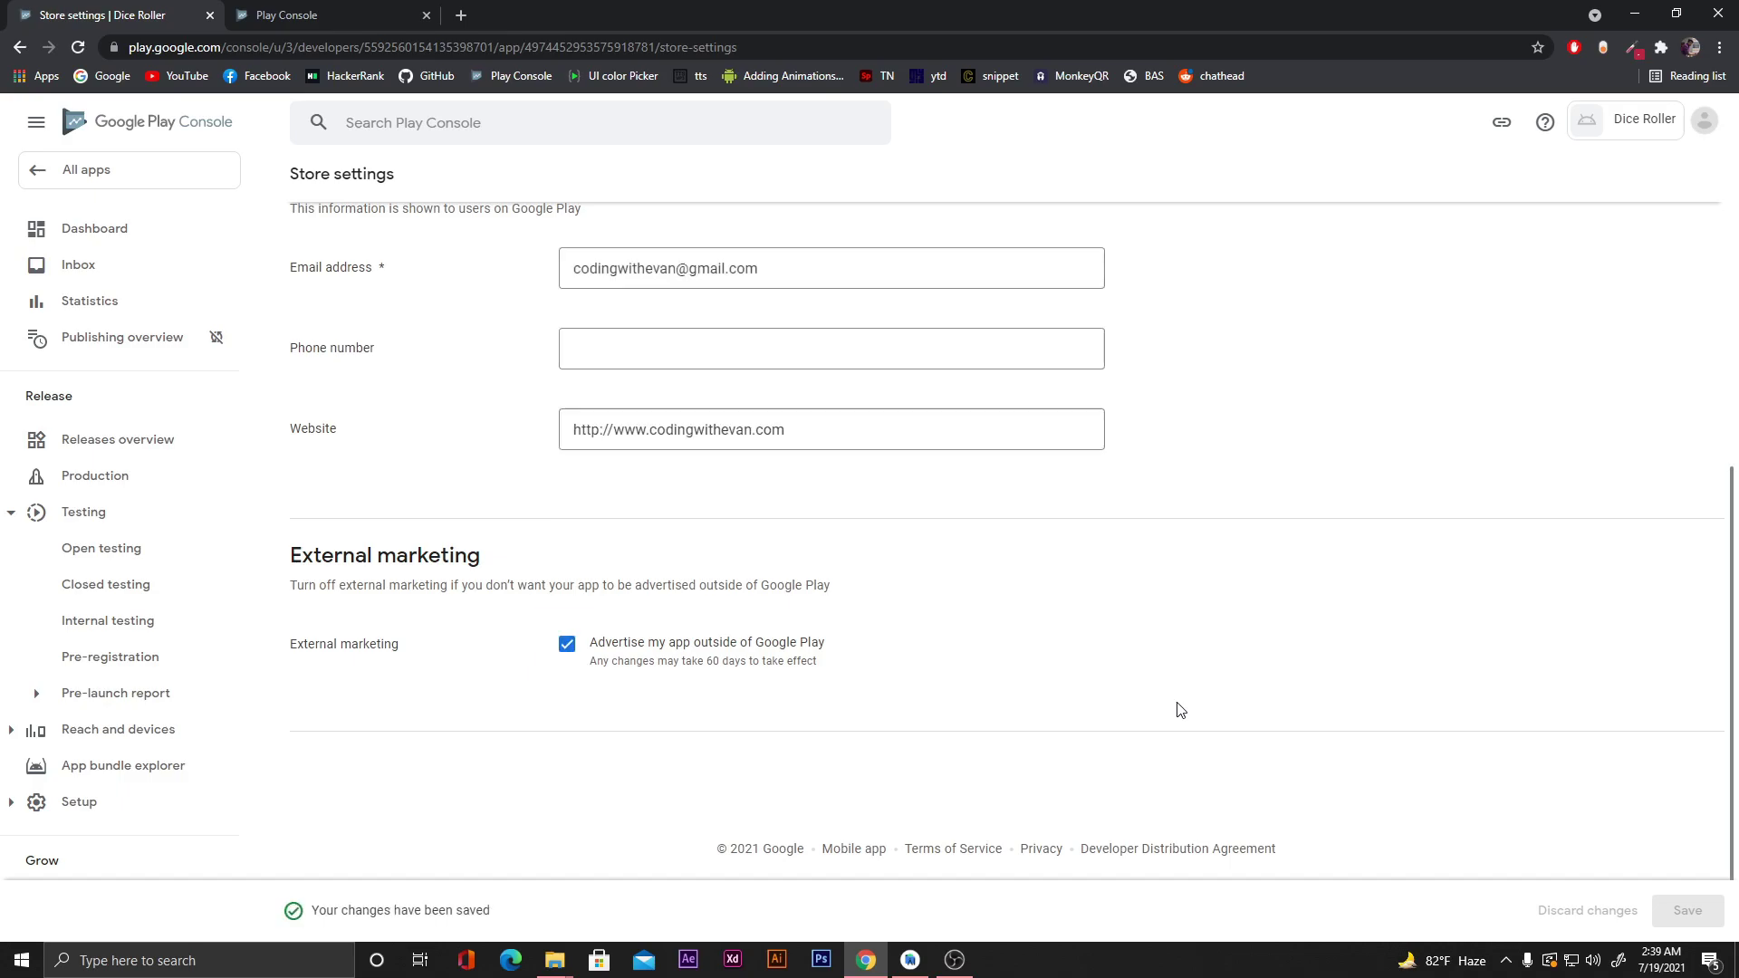
Go back to the Dashboard, where app setup now shows 6 of 7 complete.
scroll(1180, 709, up, 6)
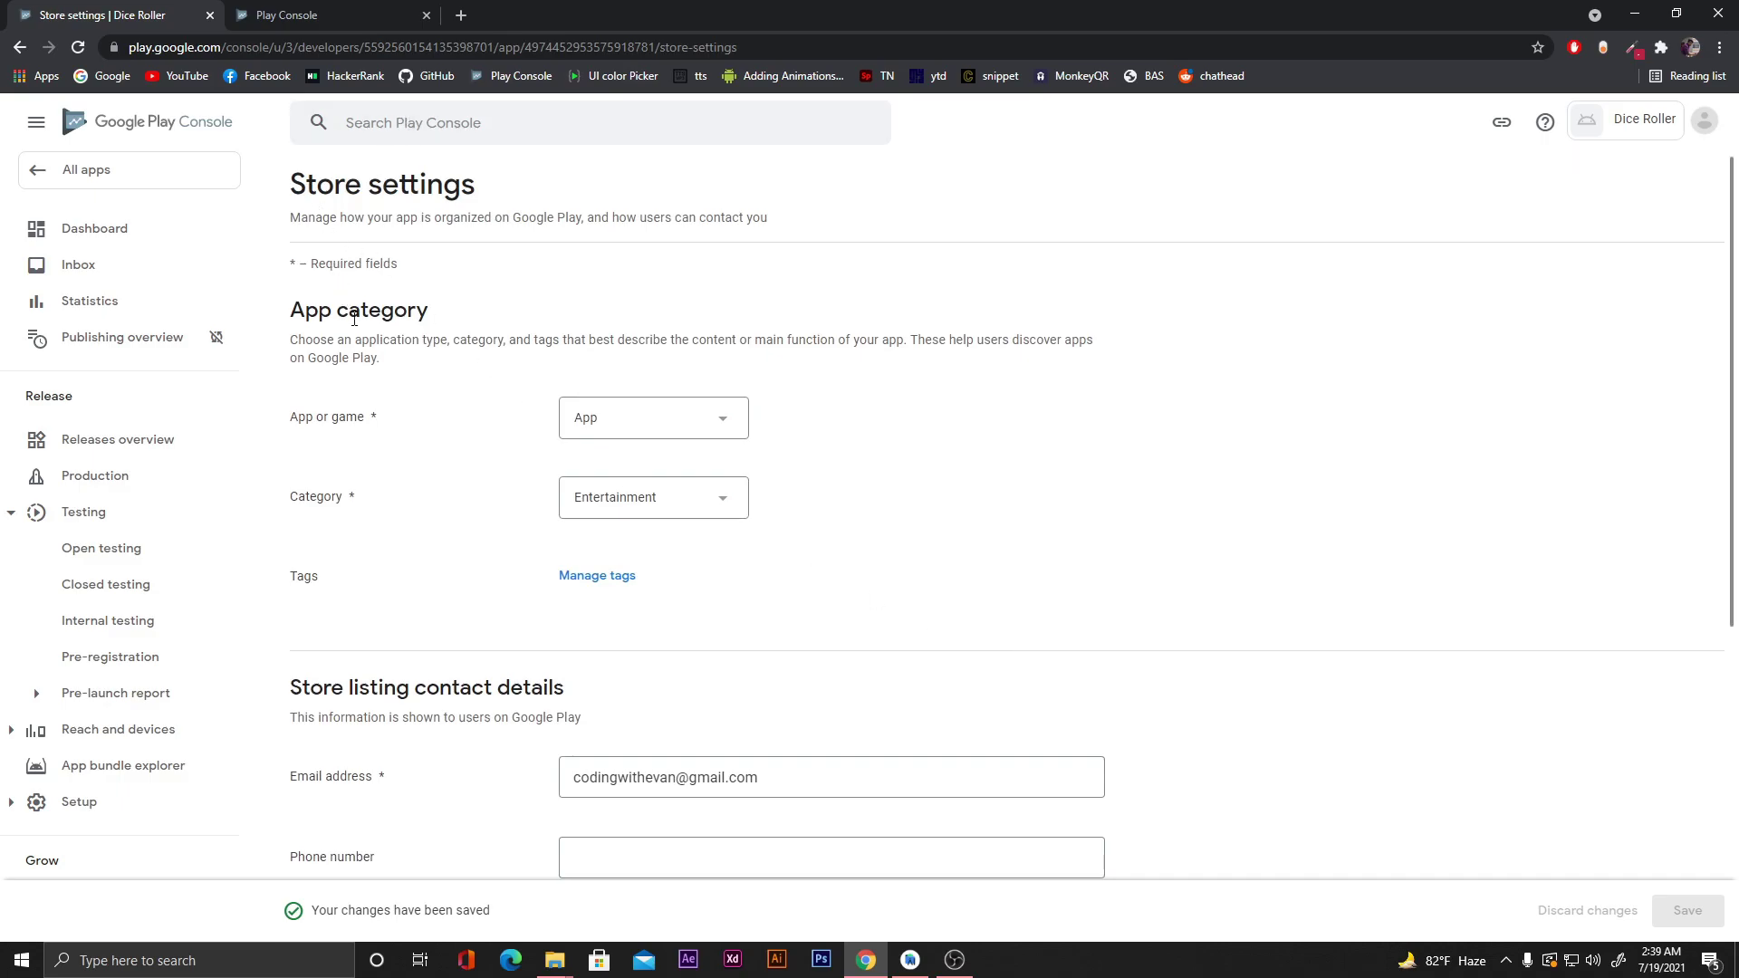
scroll(354, 319, down, 5)
scroll(358, 321, up, 5)
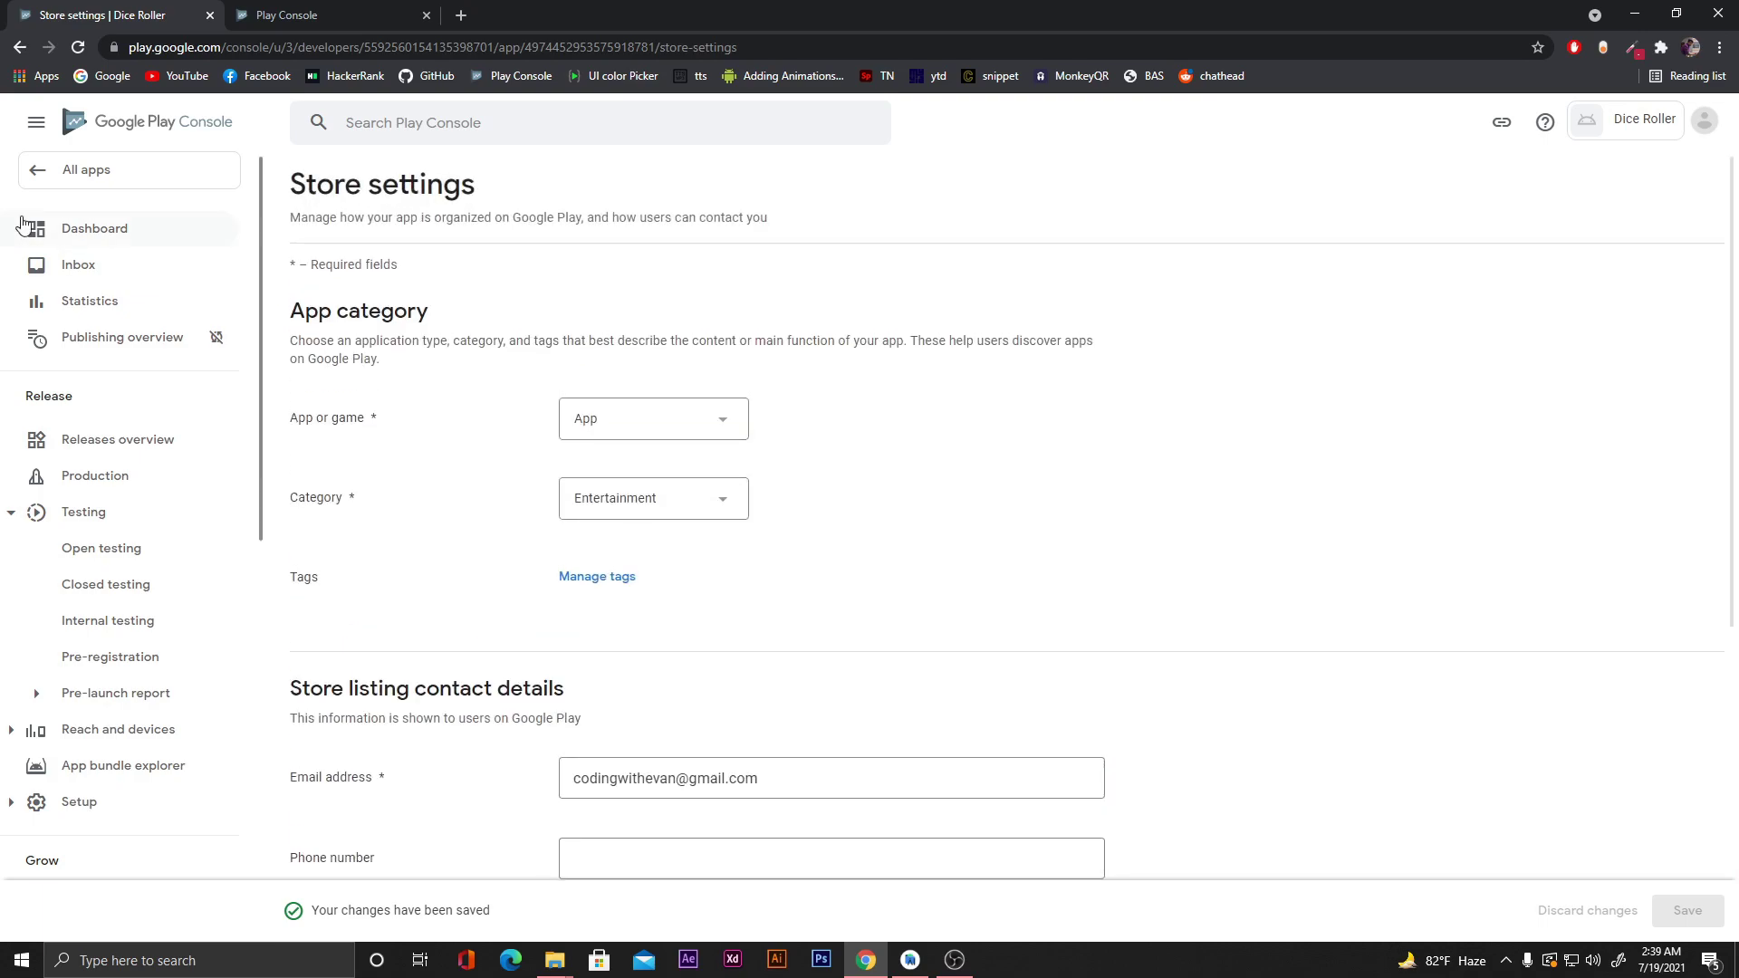
click(113, 233)
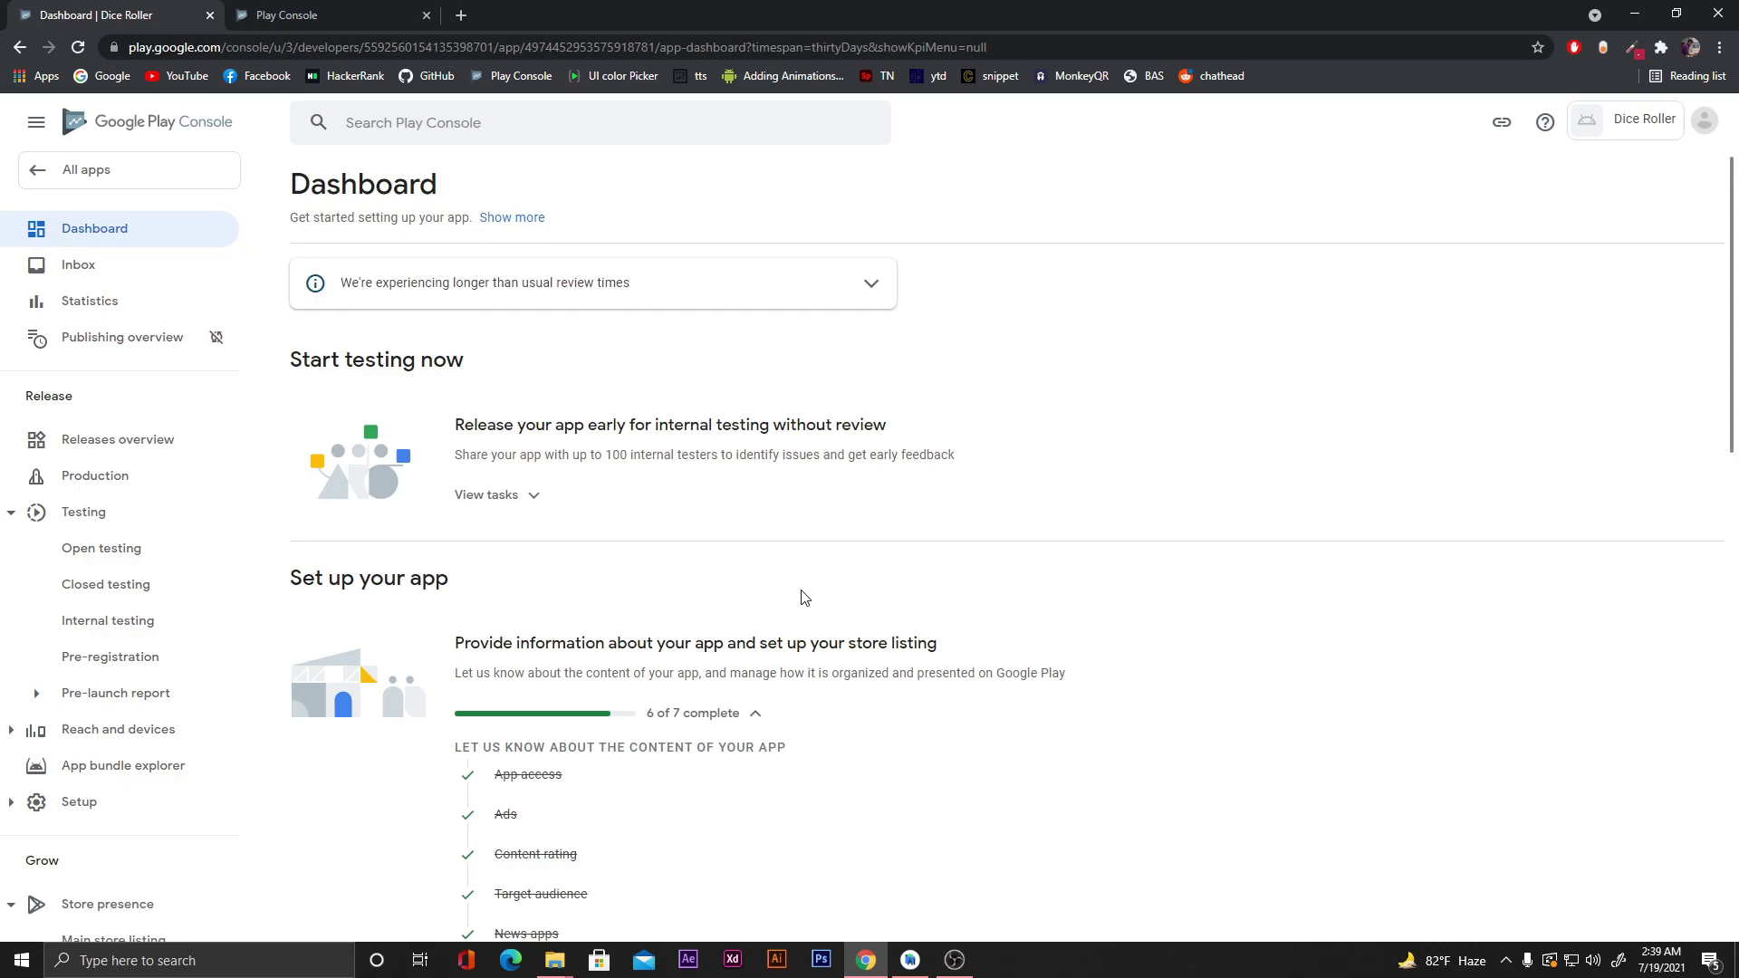
scroll(802, 598, down, 3)
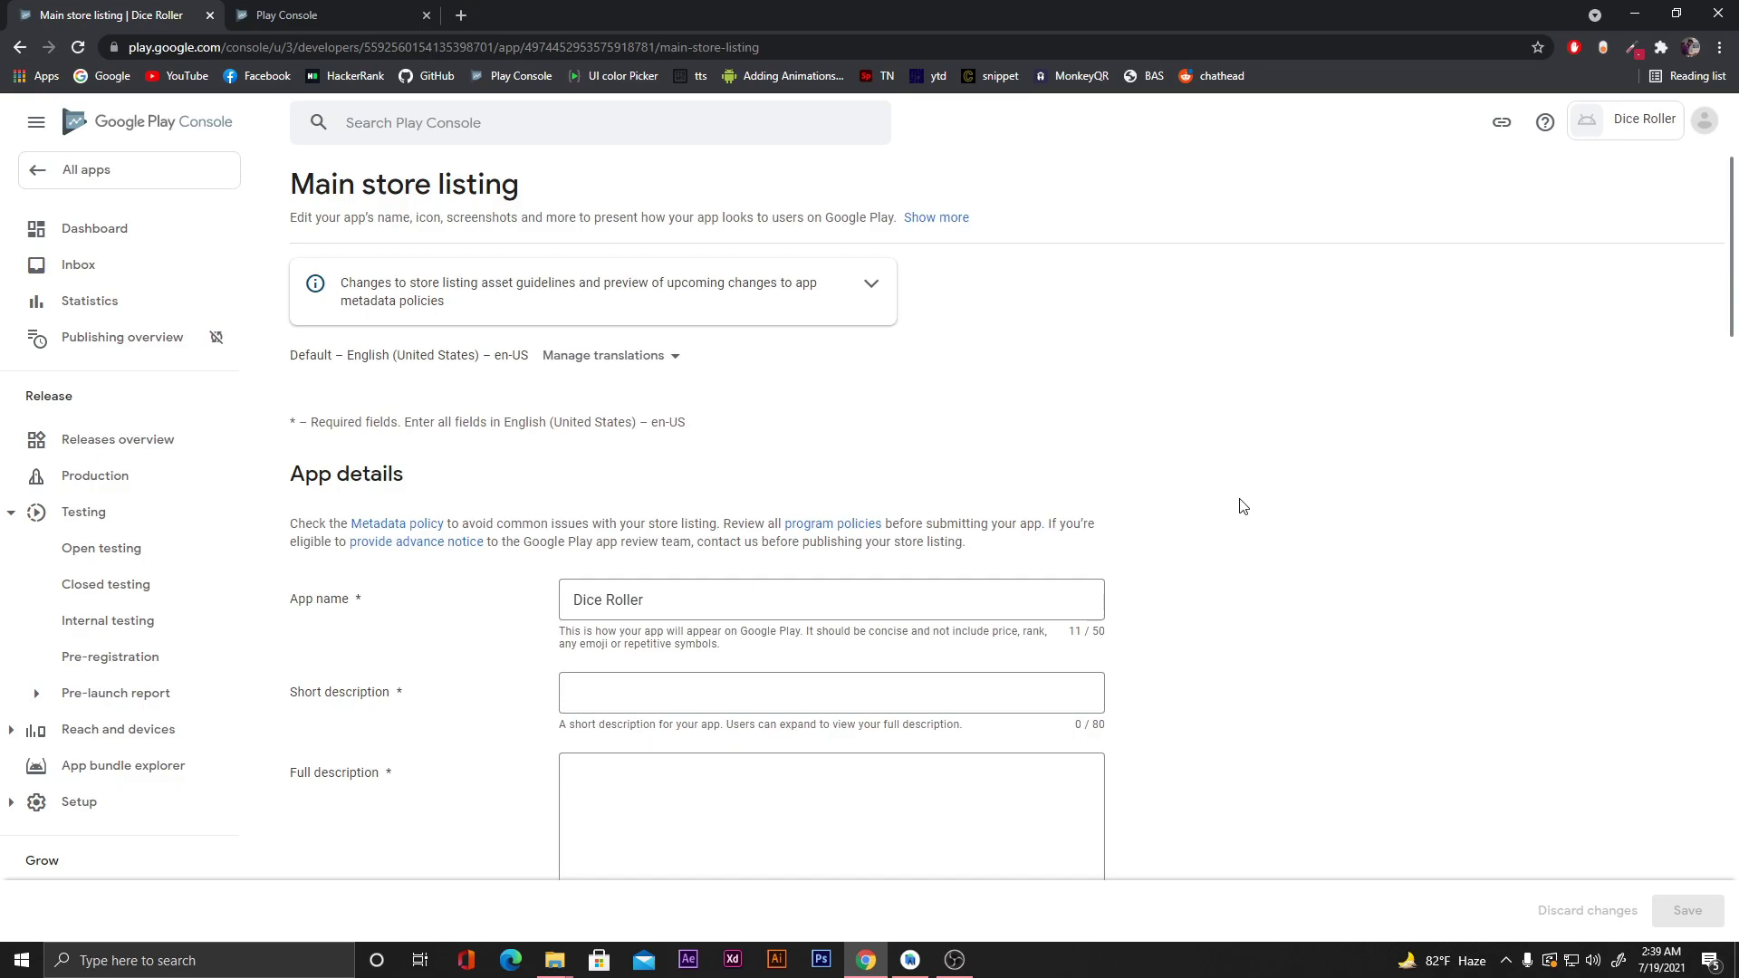
Enter the short description 'A simple dice roller application.' and the educational-purpose full description.
scroll(1242, 507, down, 2)
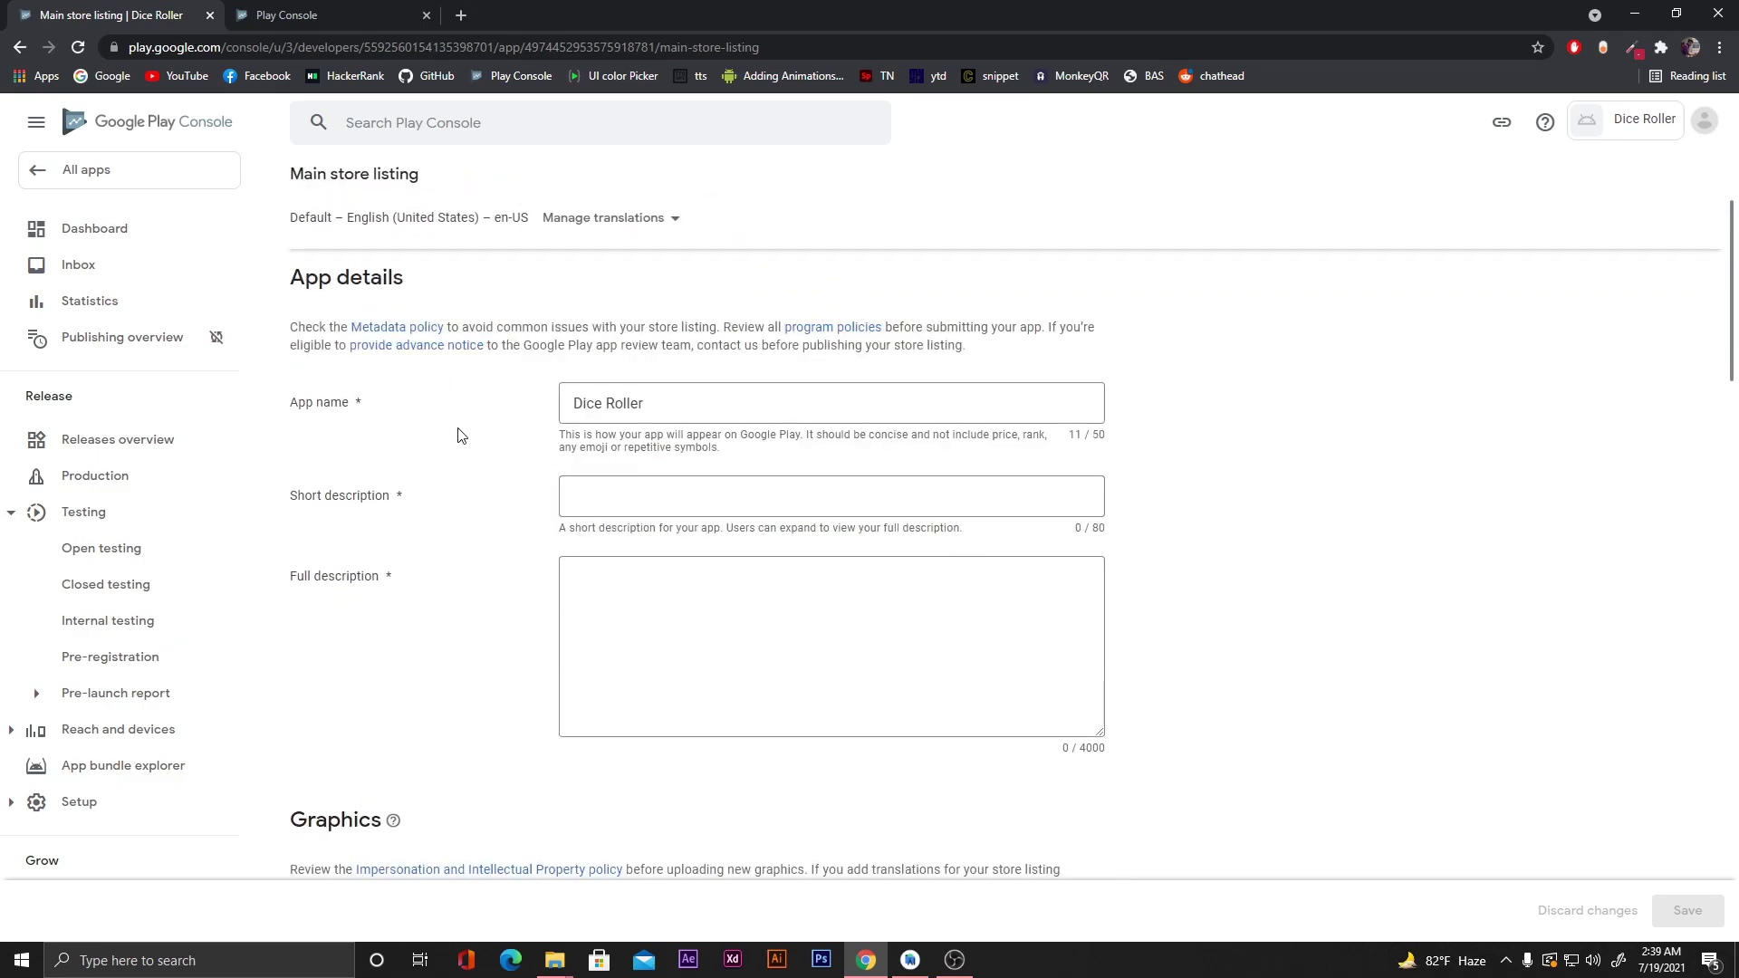
click(665, 495)
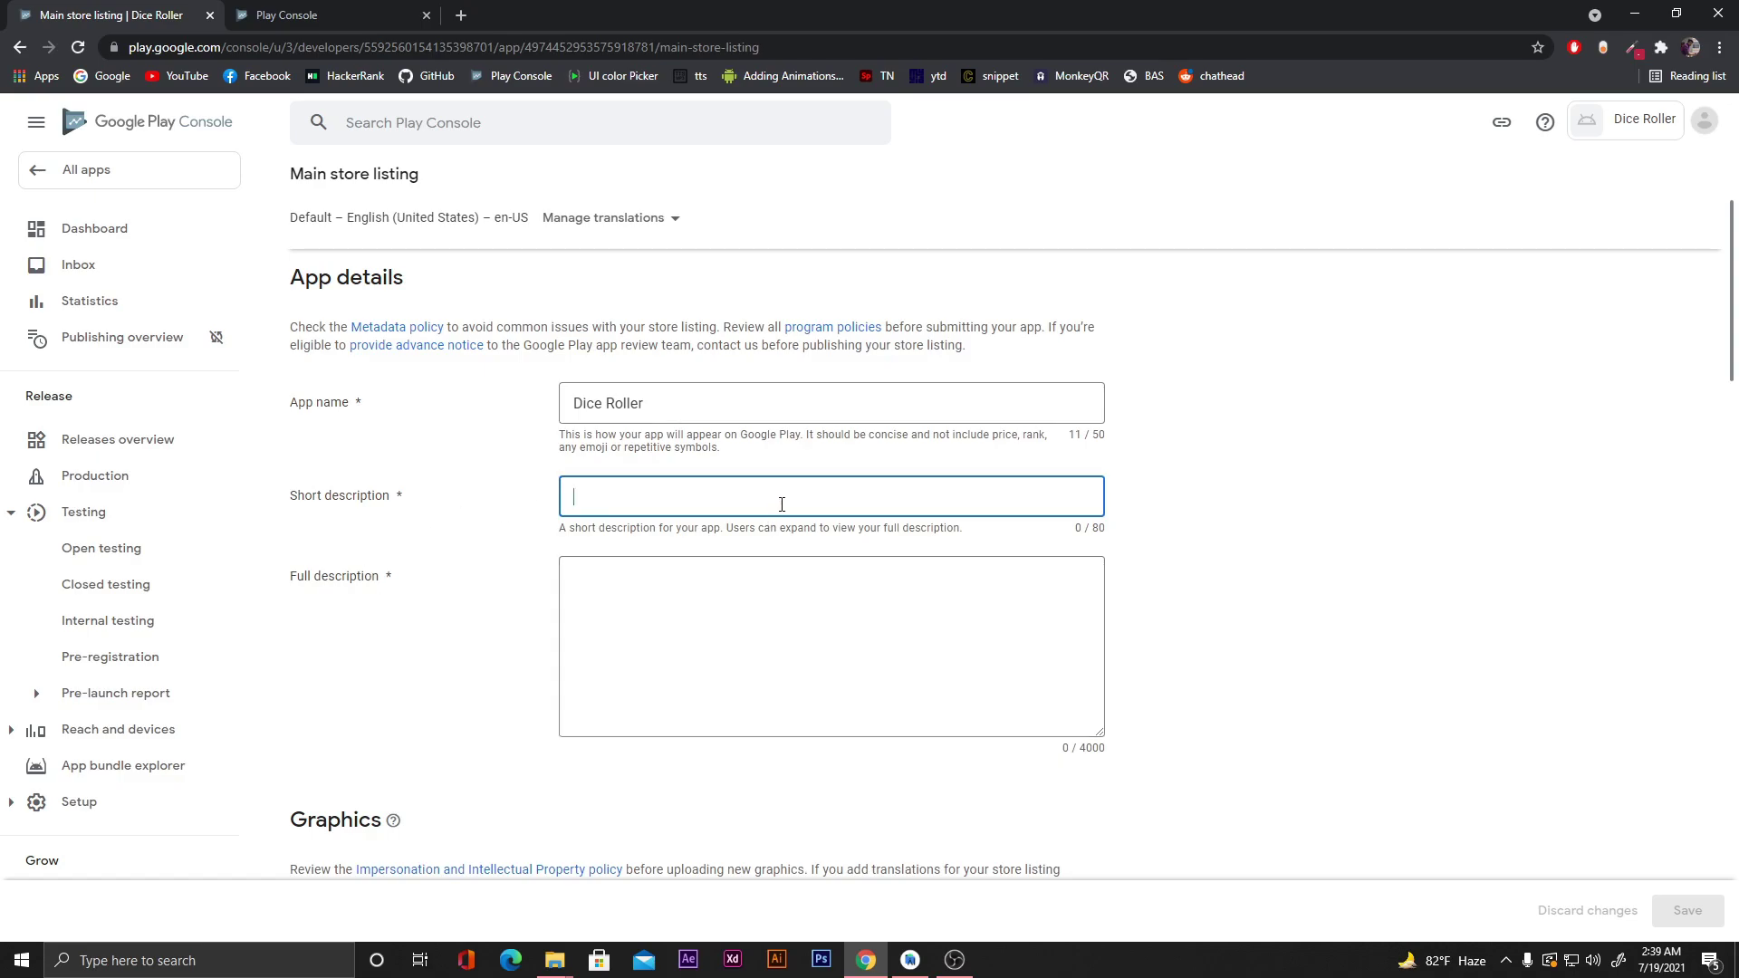
text(A simple dice roller application.)
click(769, 591)
text(This application was made for educational purpose. You can watch the full tutorial of this app on the YouTube channel "Coding With Evan")
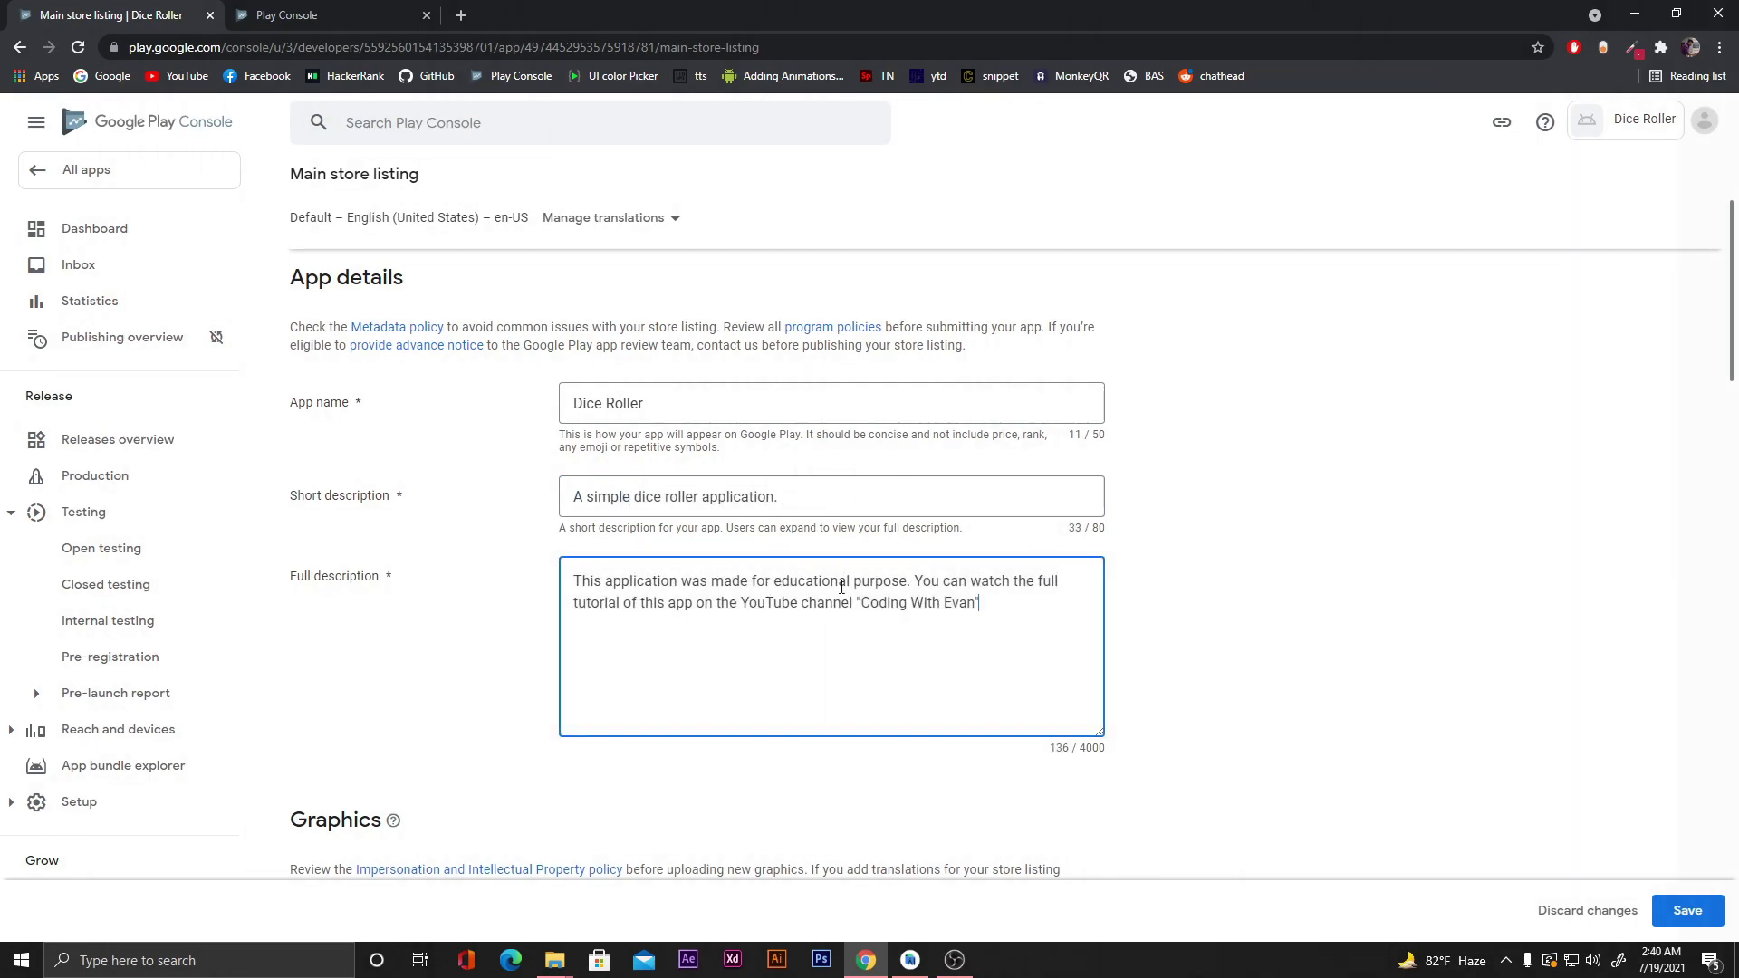
scroll(1224, 538, down, 5)
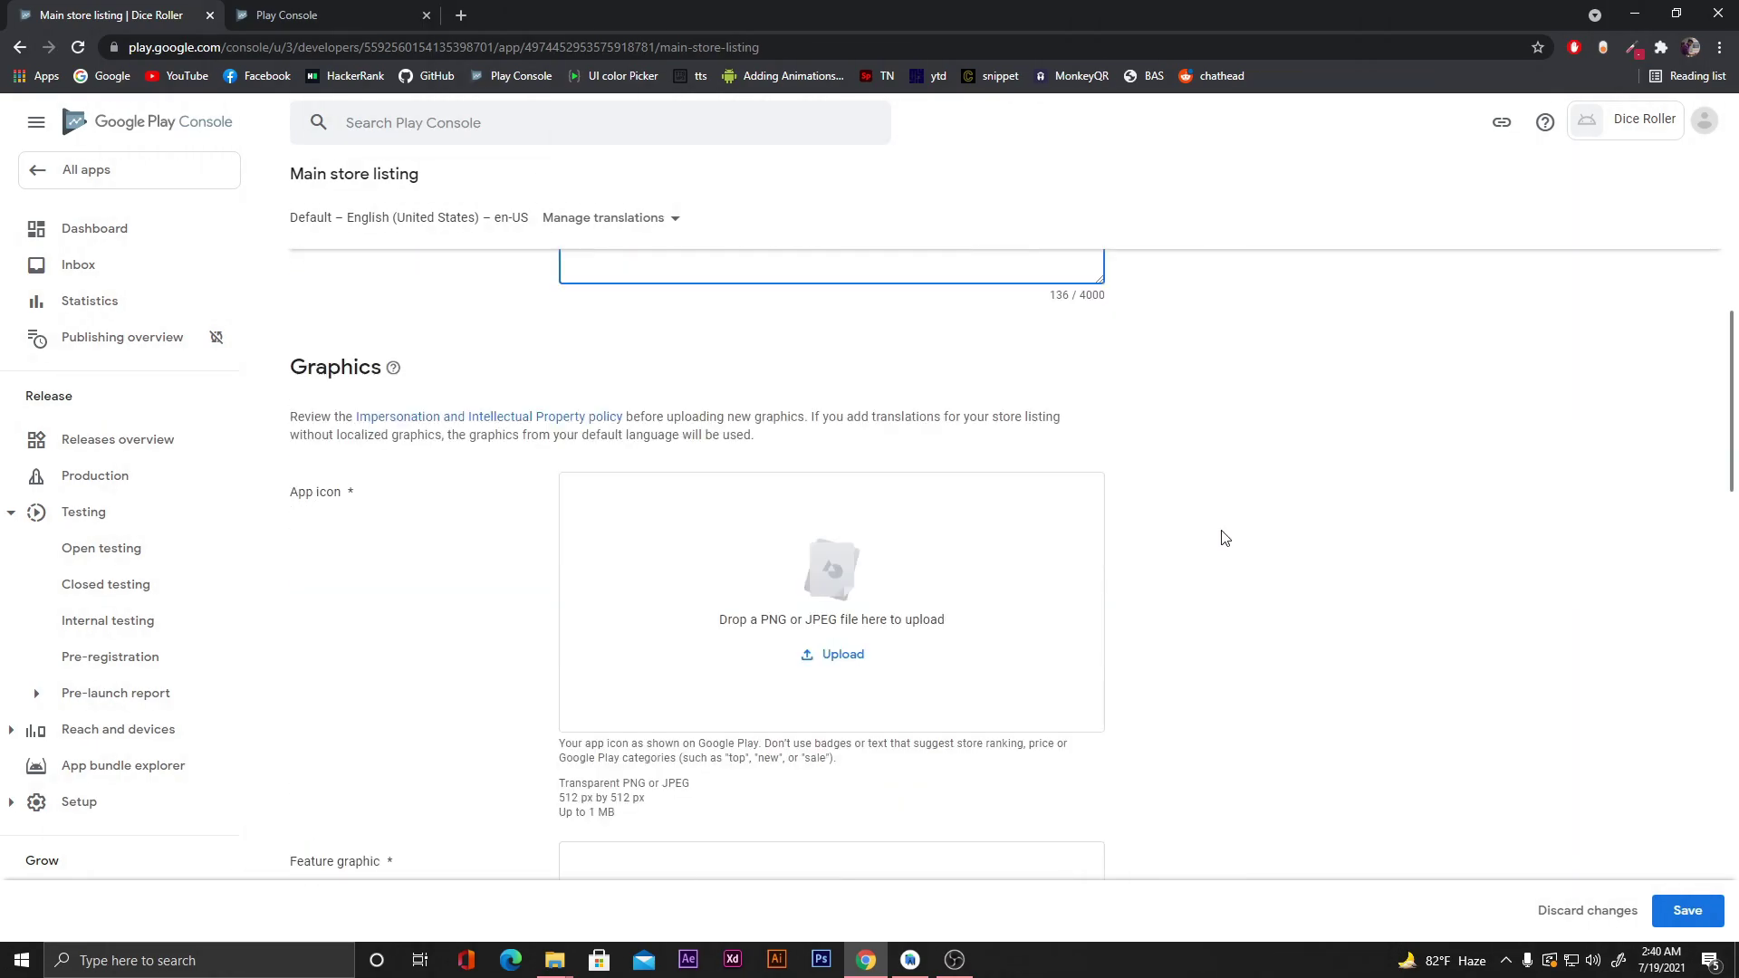
Upload 'Copy of Untitled (1).png' from the dice folder as the app icon.
scroll(391, 568, down, 1)
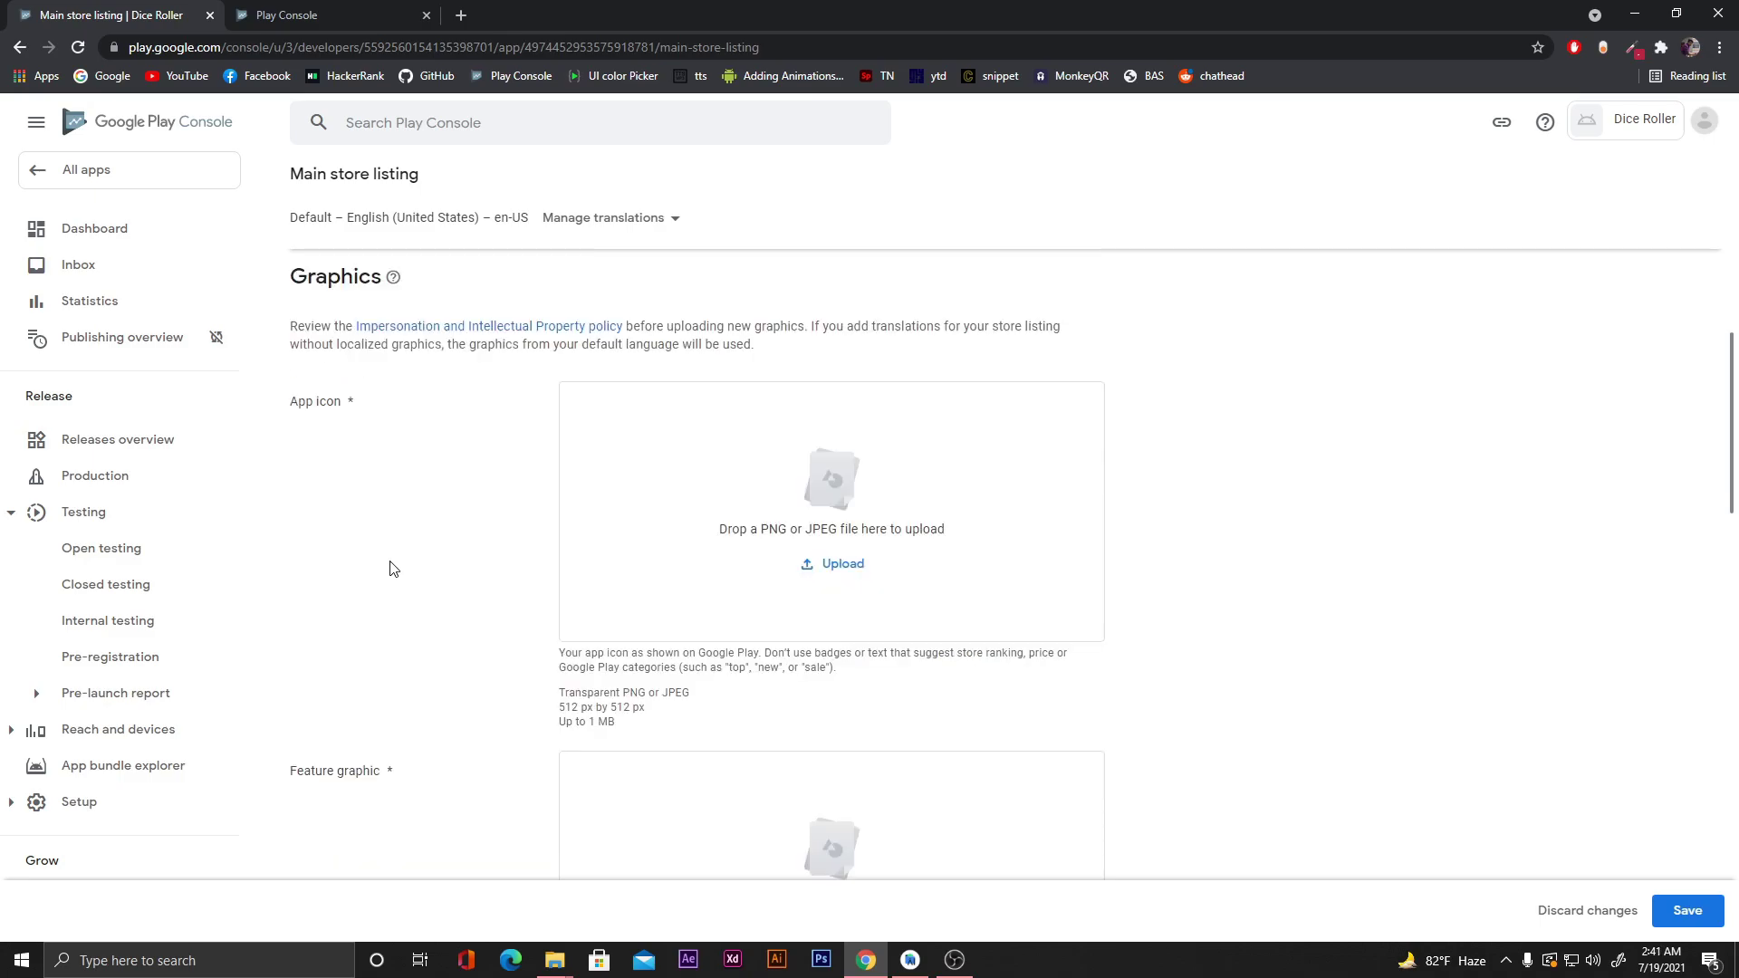
click(554, 960)
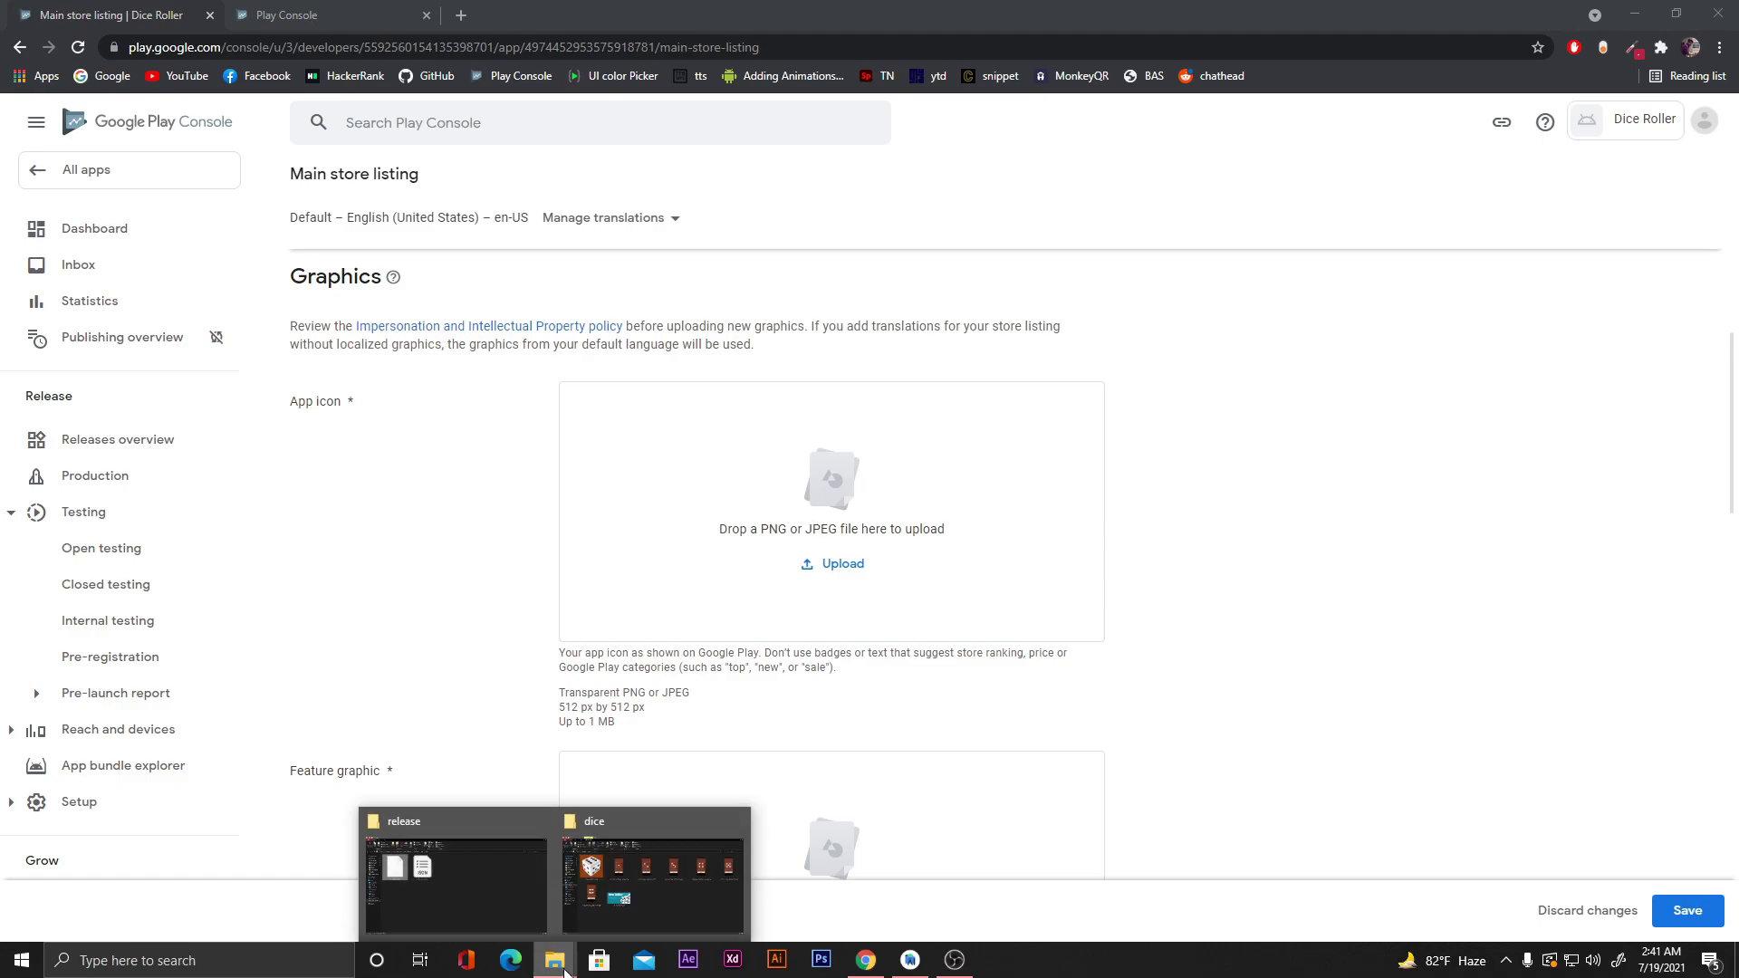
click(629, 902)
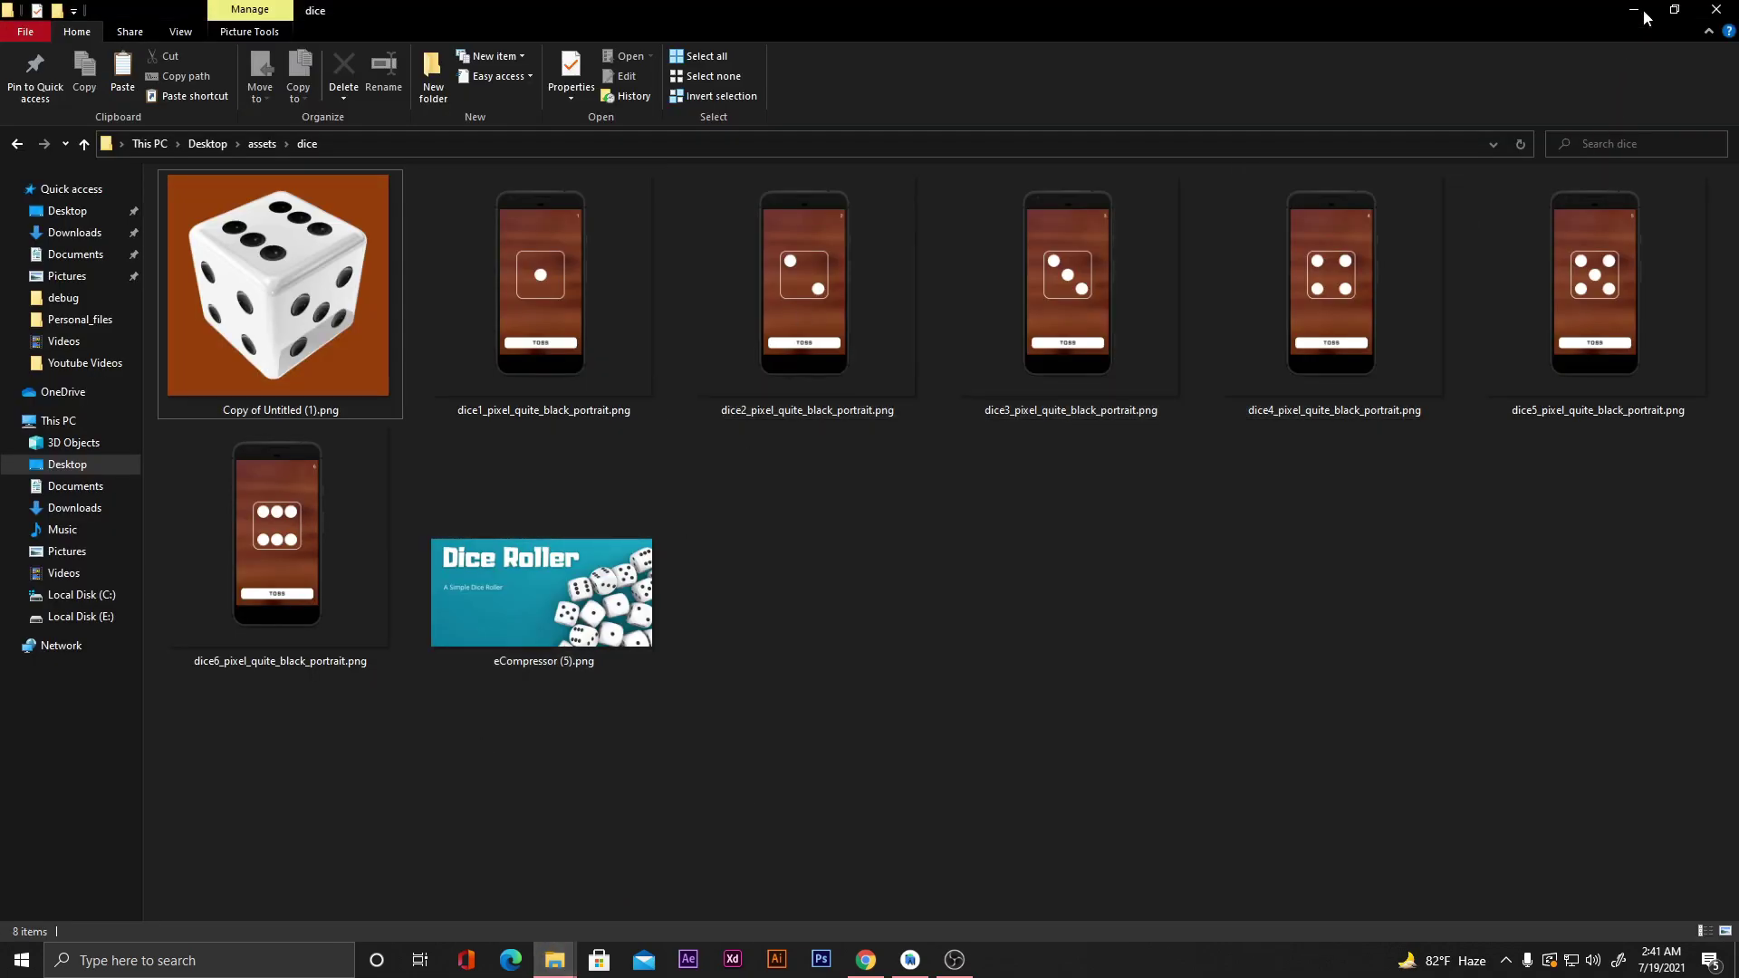
click(1673, 9)
drag(1070, 116, 1324, 252)
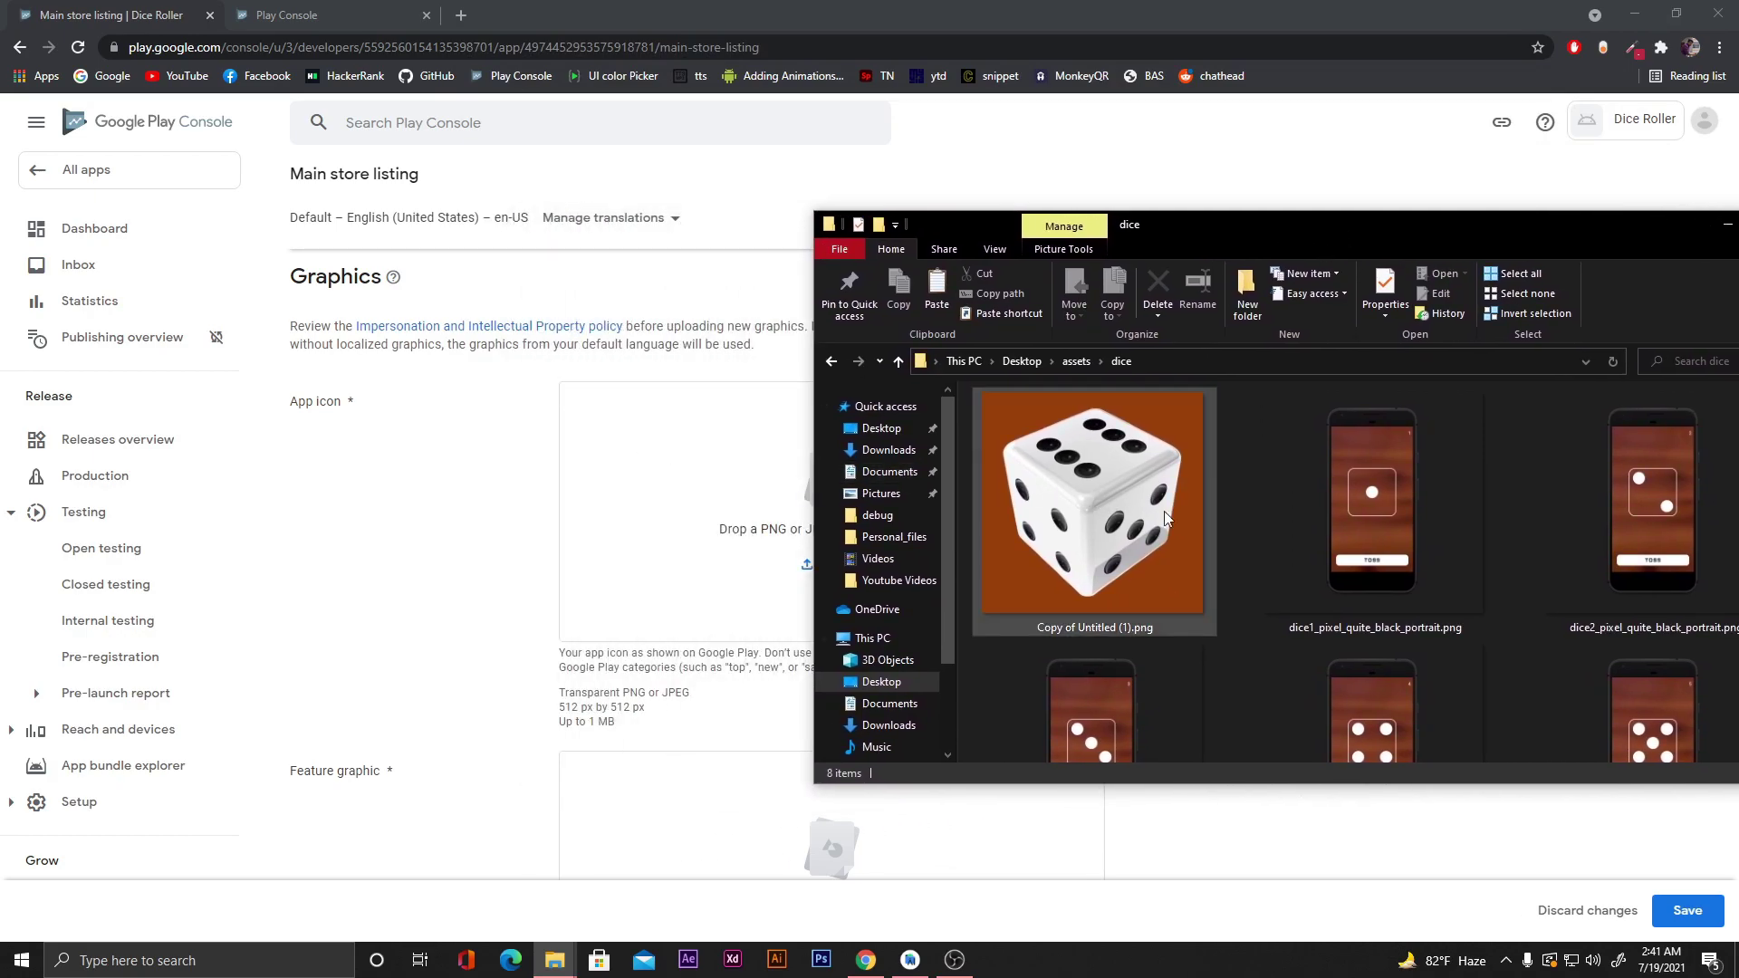
drag(1109, 528, 748, 509)
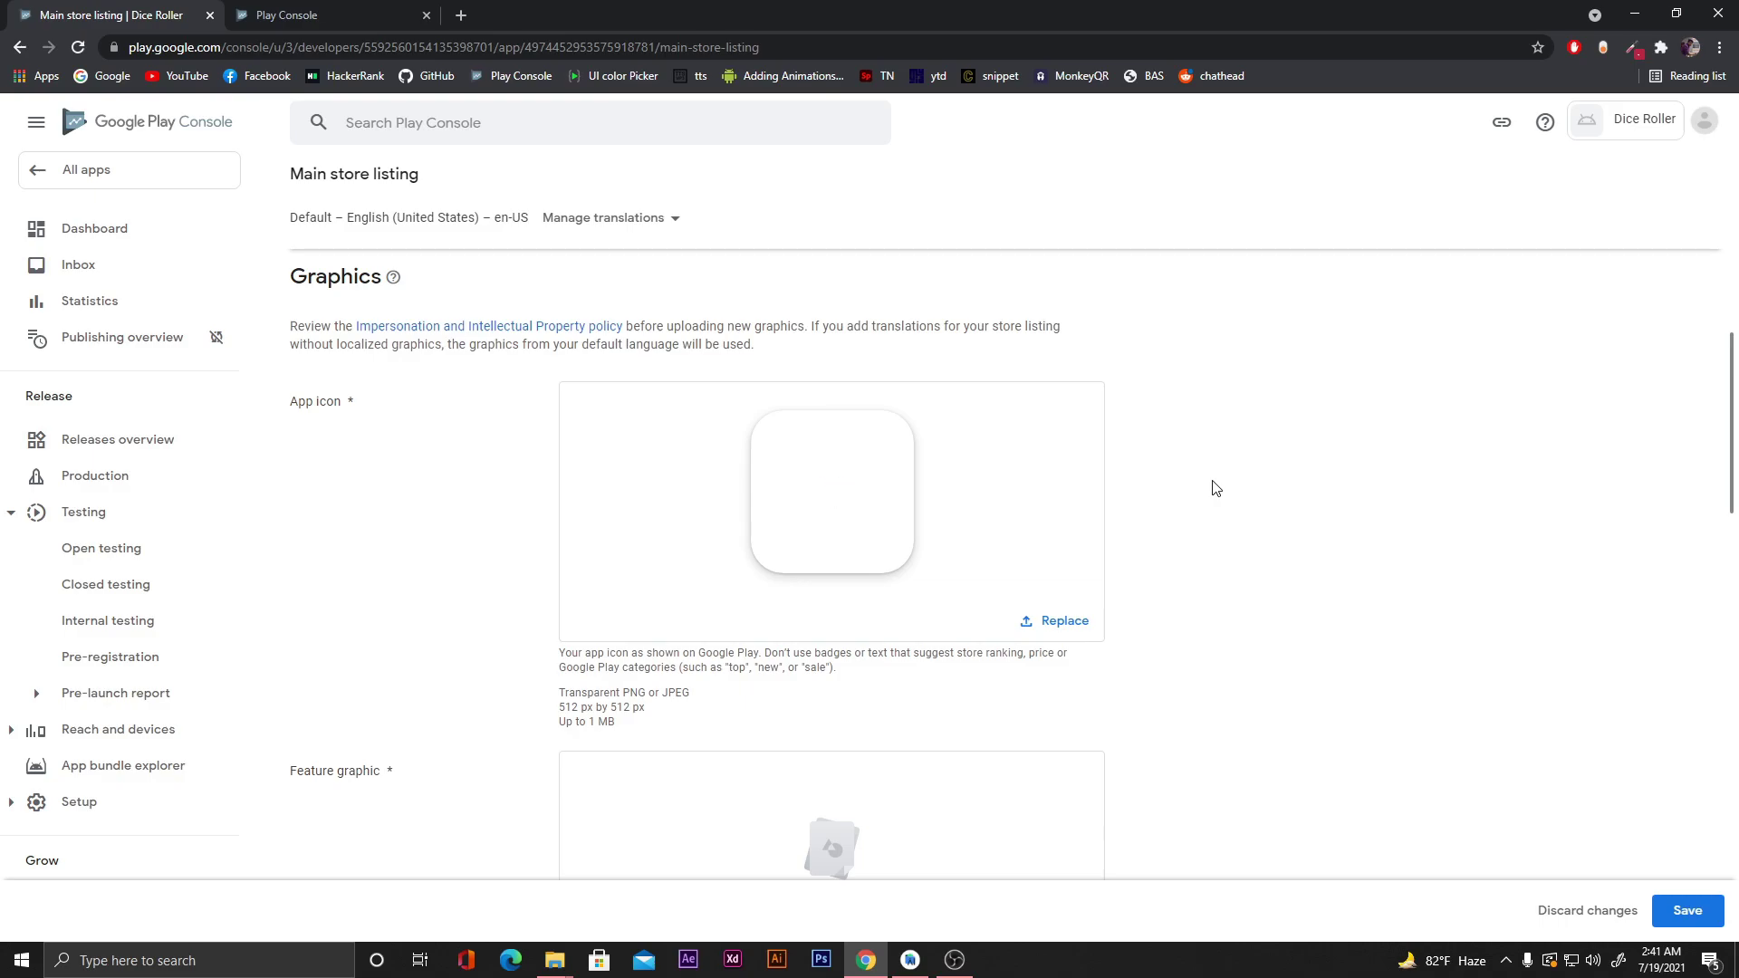
mouse_move(772, 513)
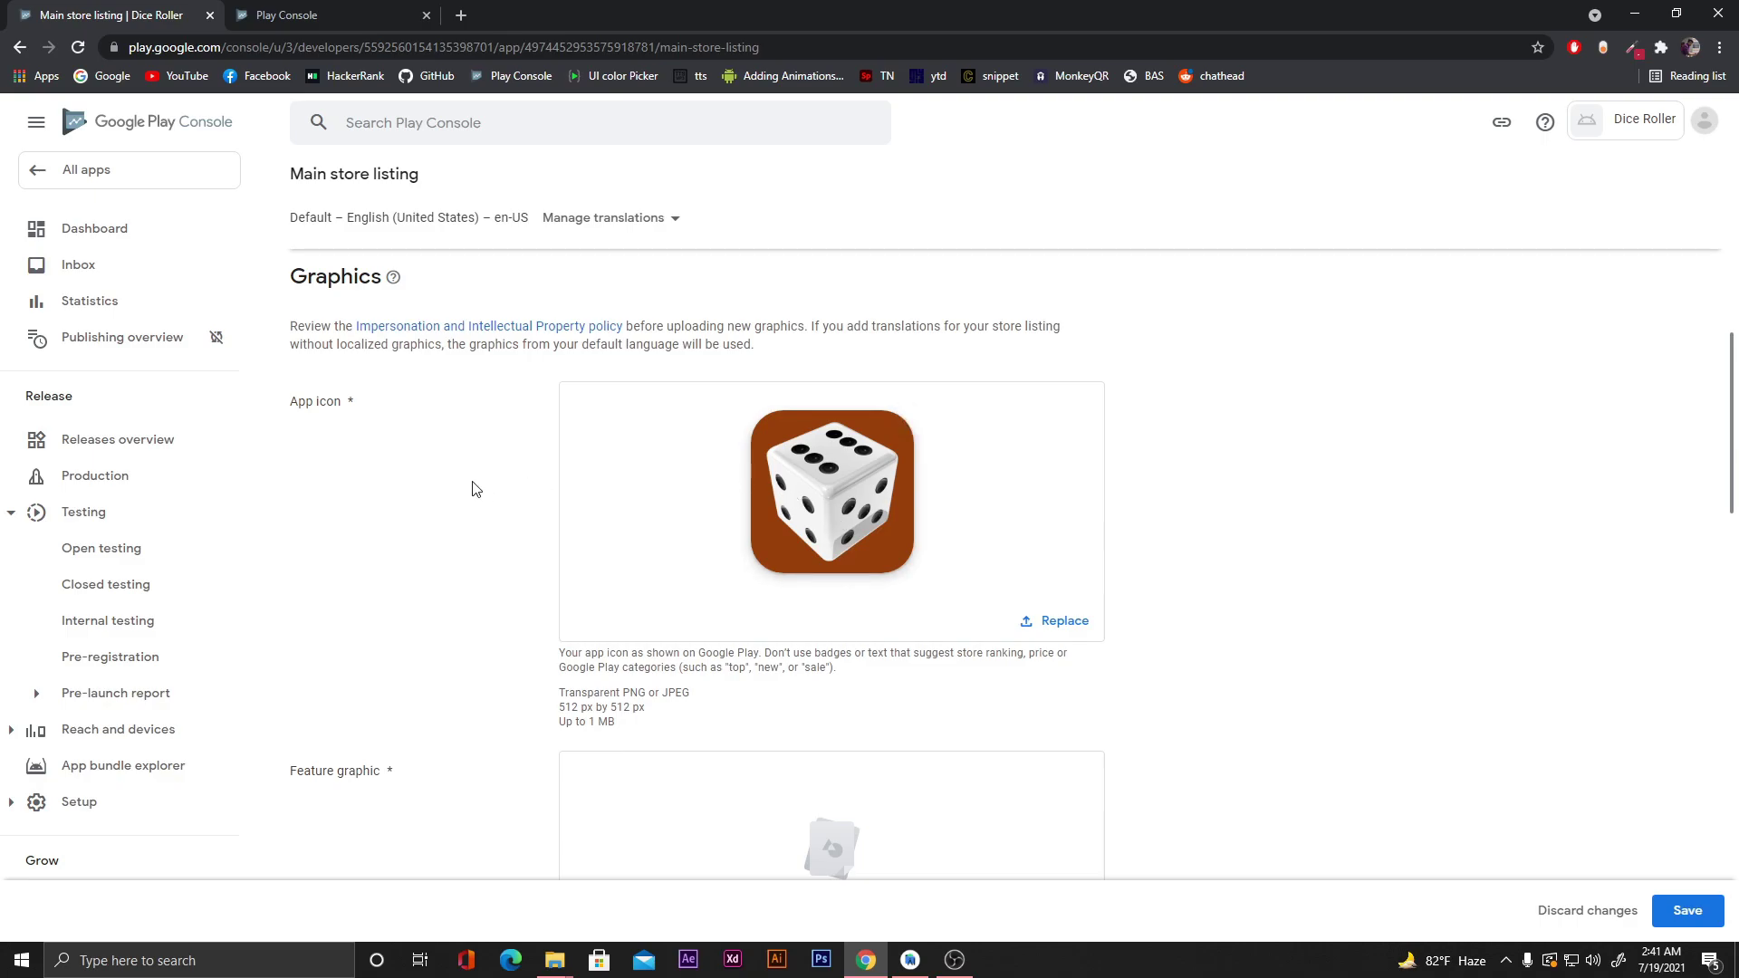
Scroll to the Feature graphic area and bring back the dice assets folder window.
scroll(477, 489, down, 3)
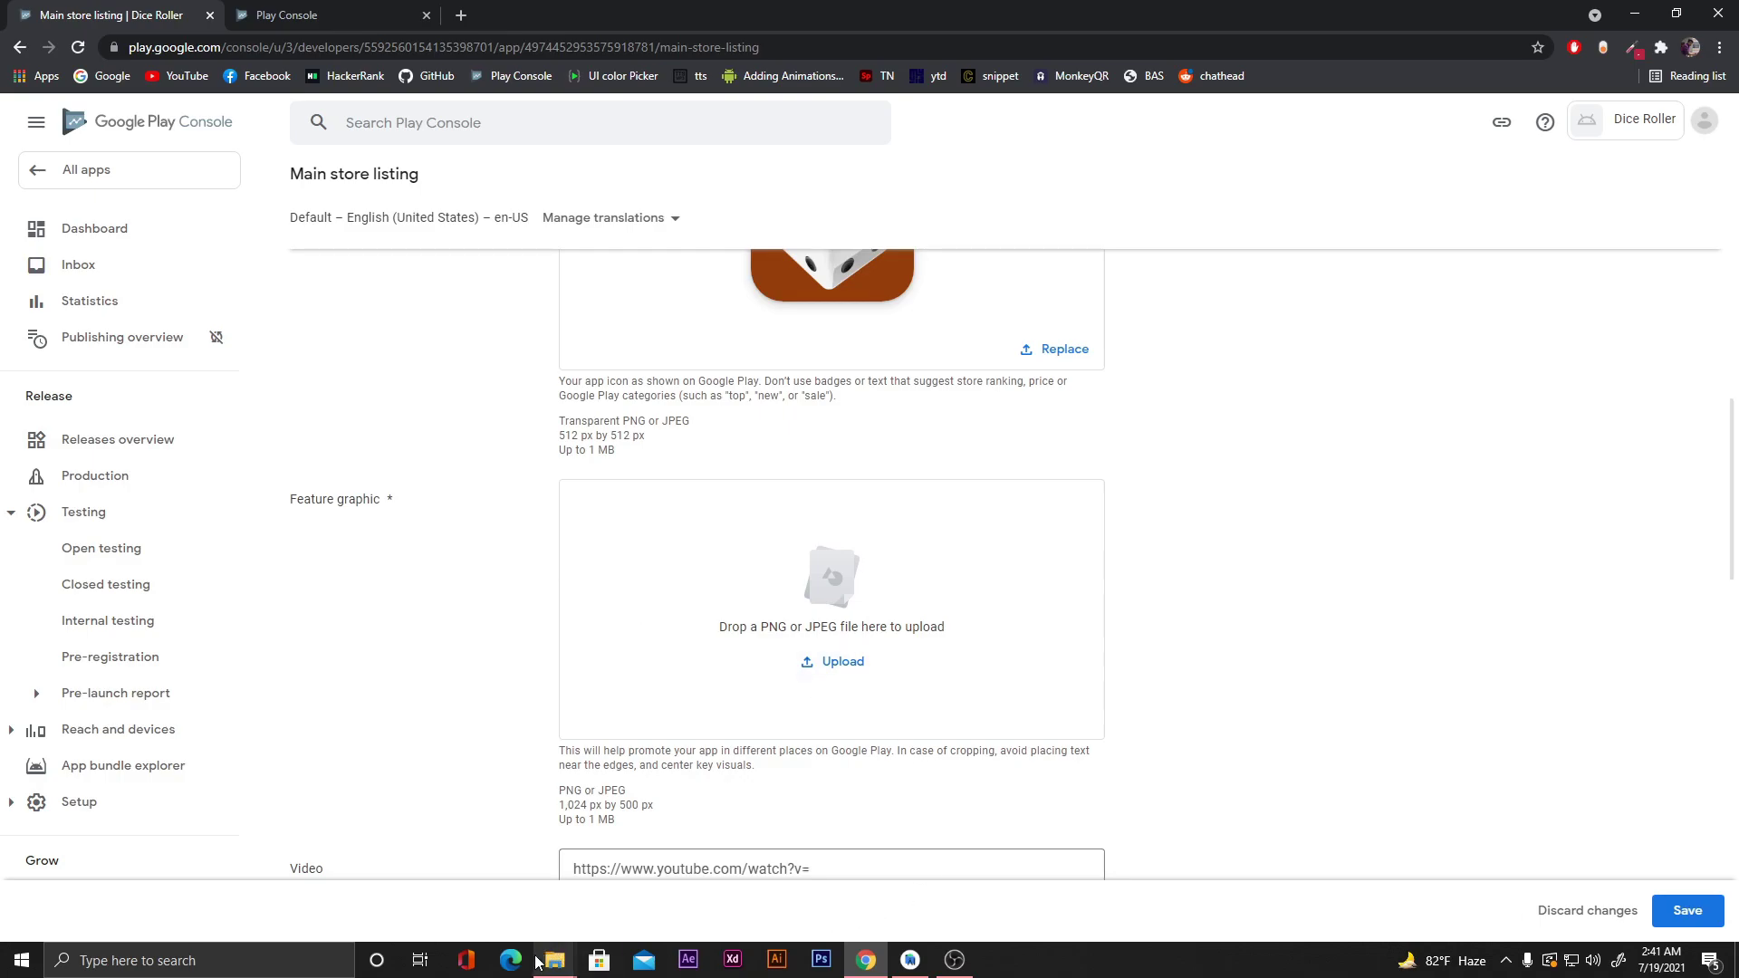
mouse_move(548, 969)
click(603, 885)
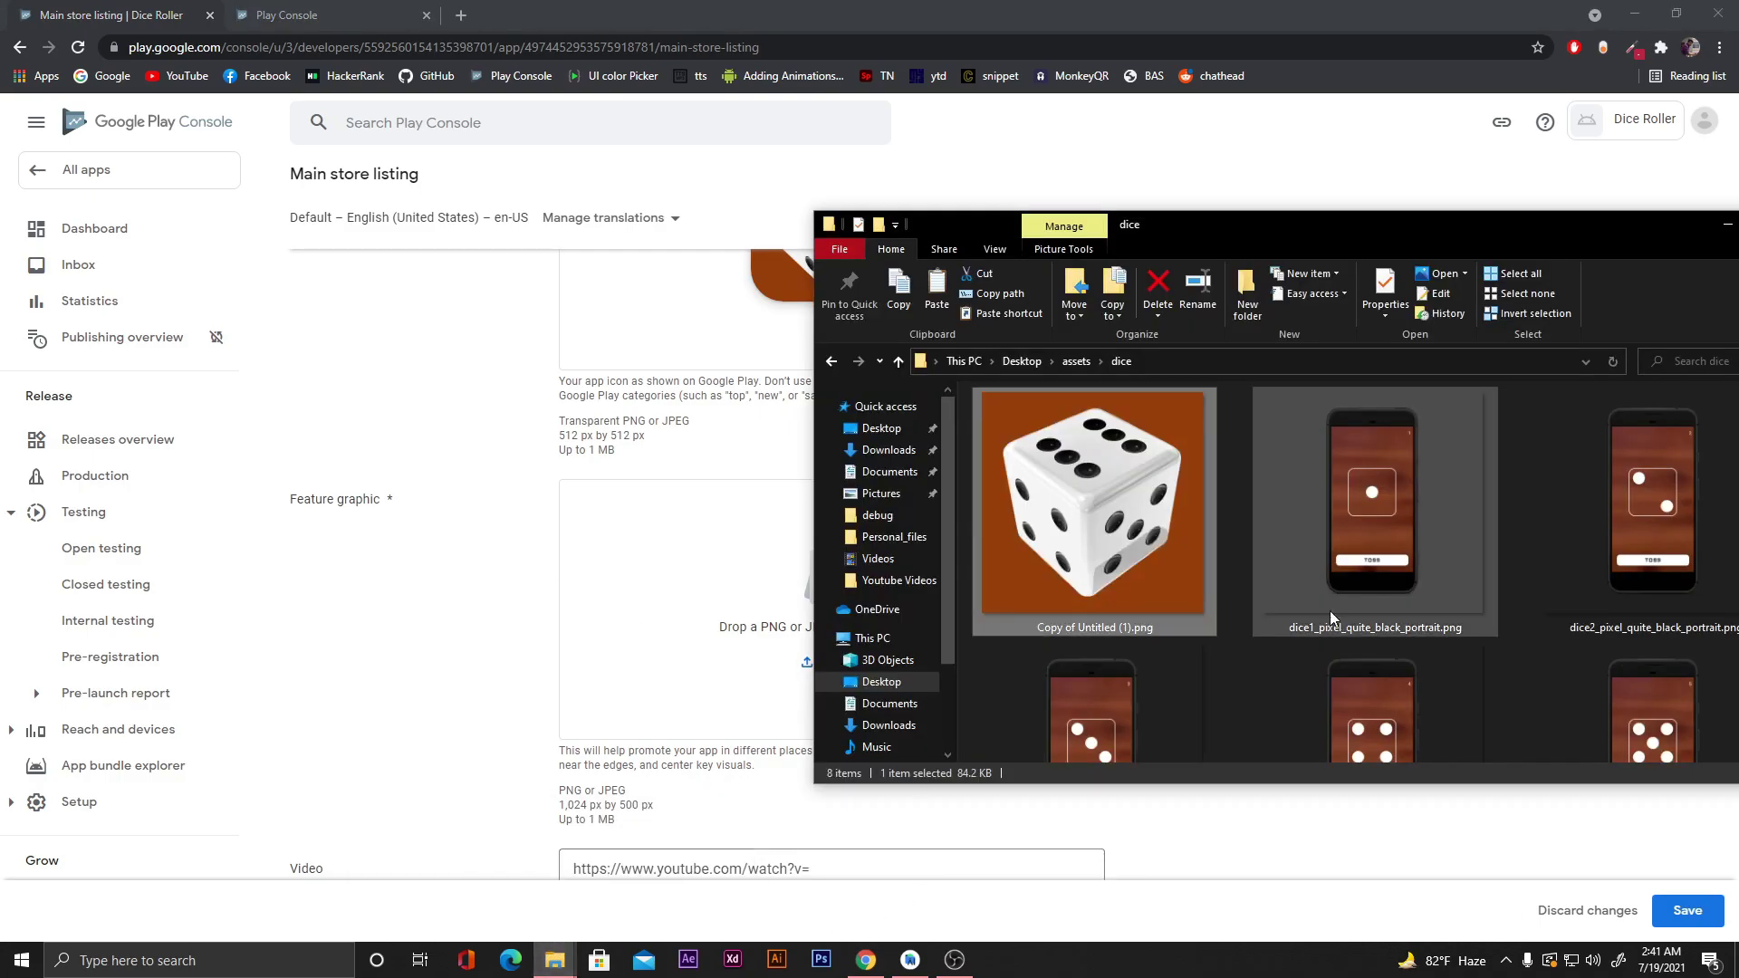
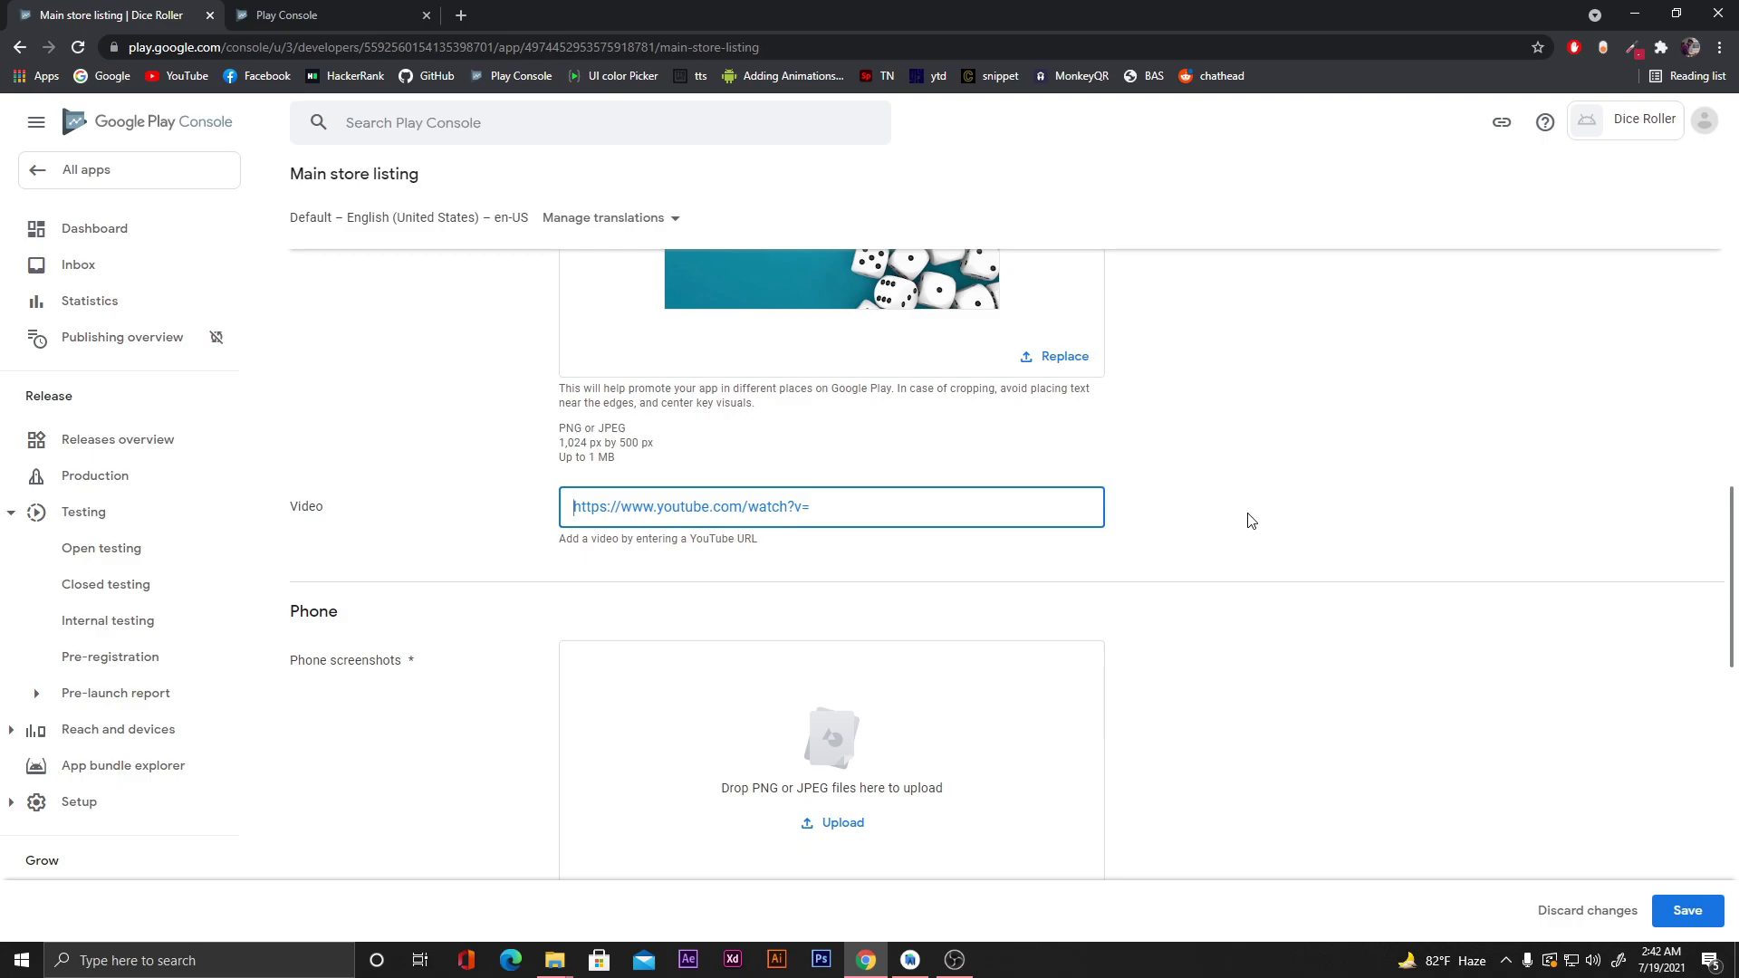
scroll(1232, 530, down, 2)
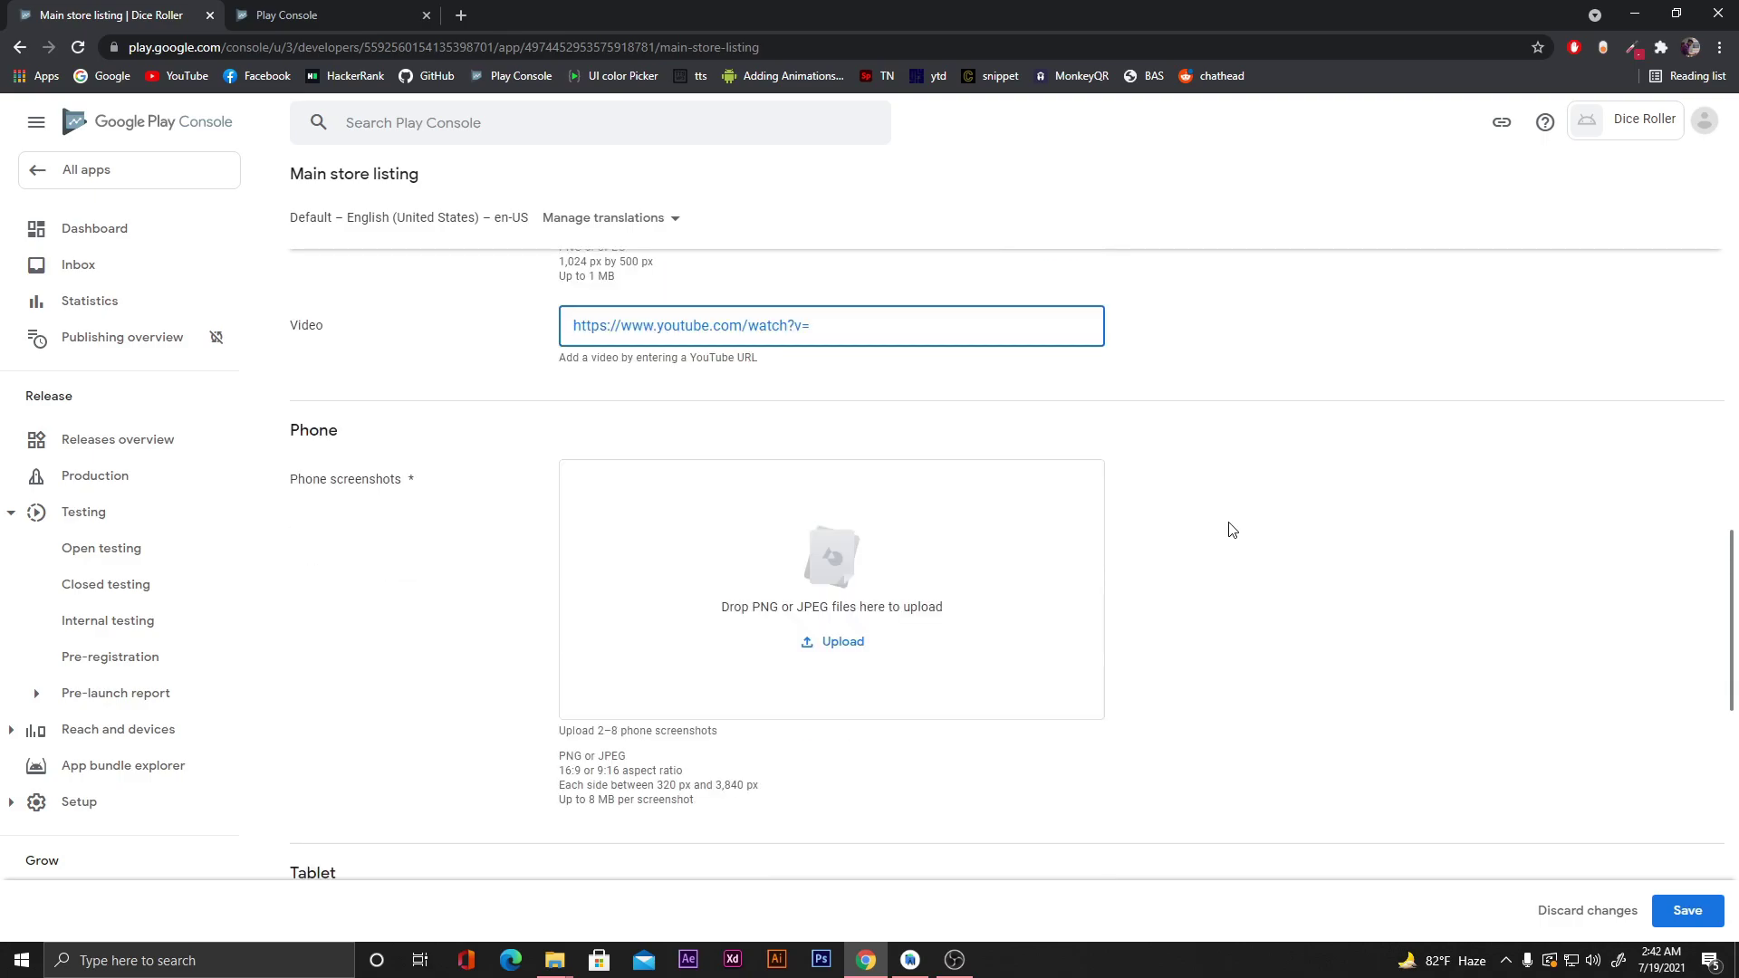
scroll(1232, 530, down, 1)
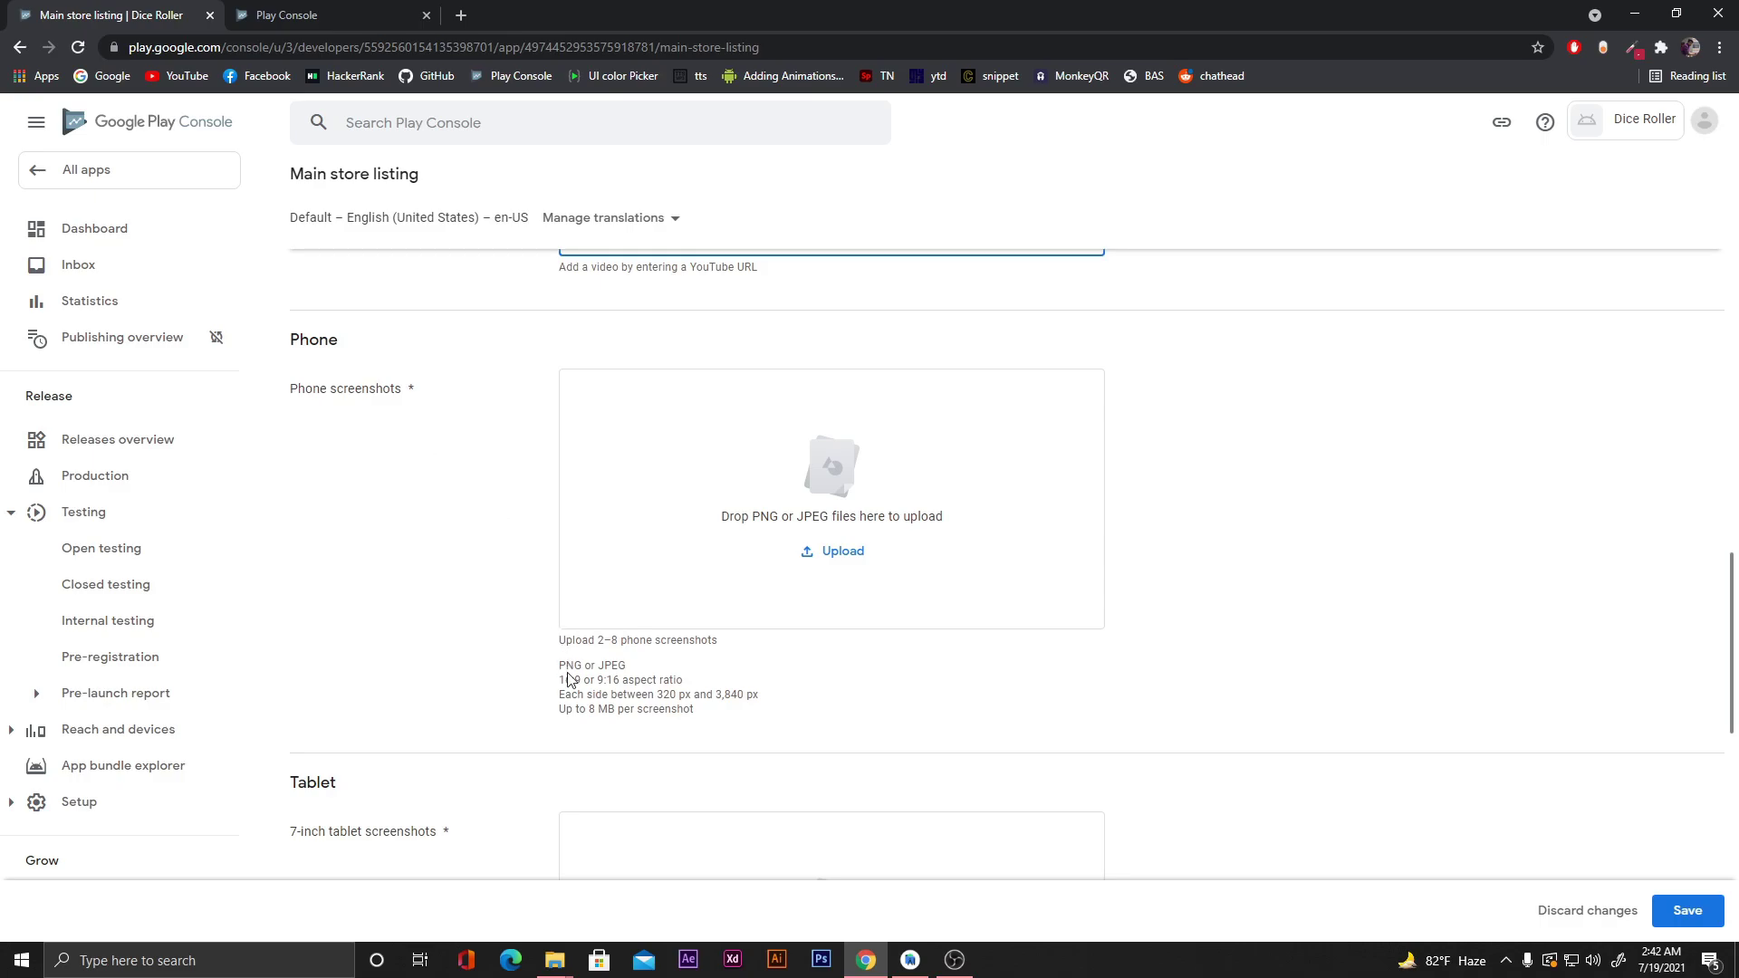
scroll(533, 654, up, 5)
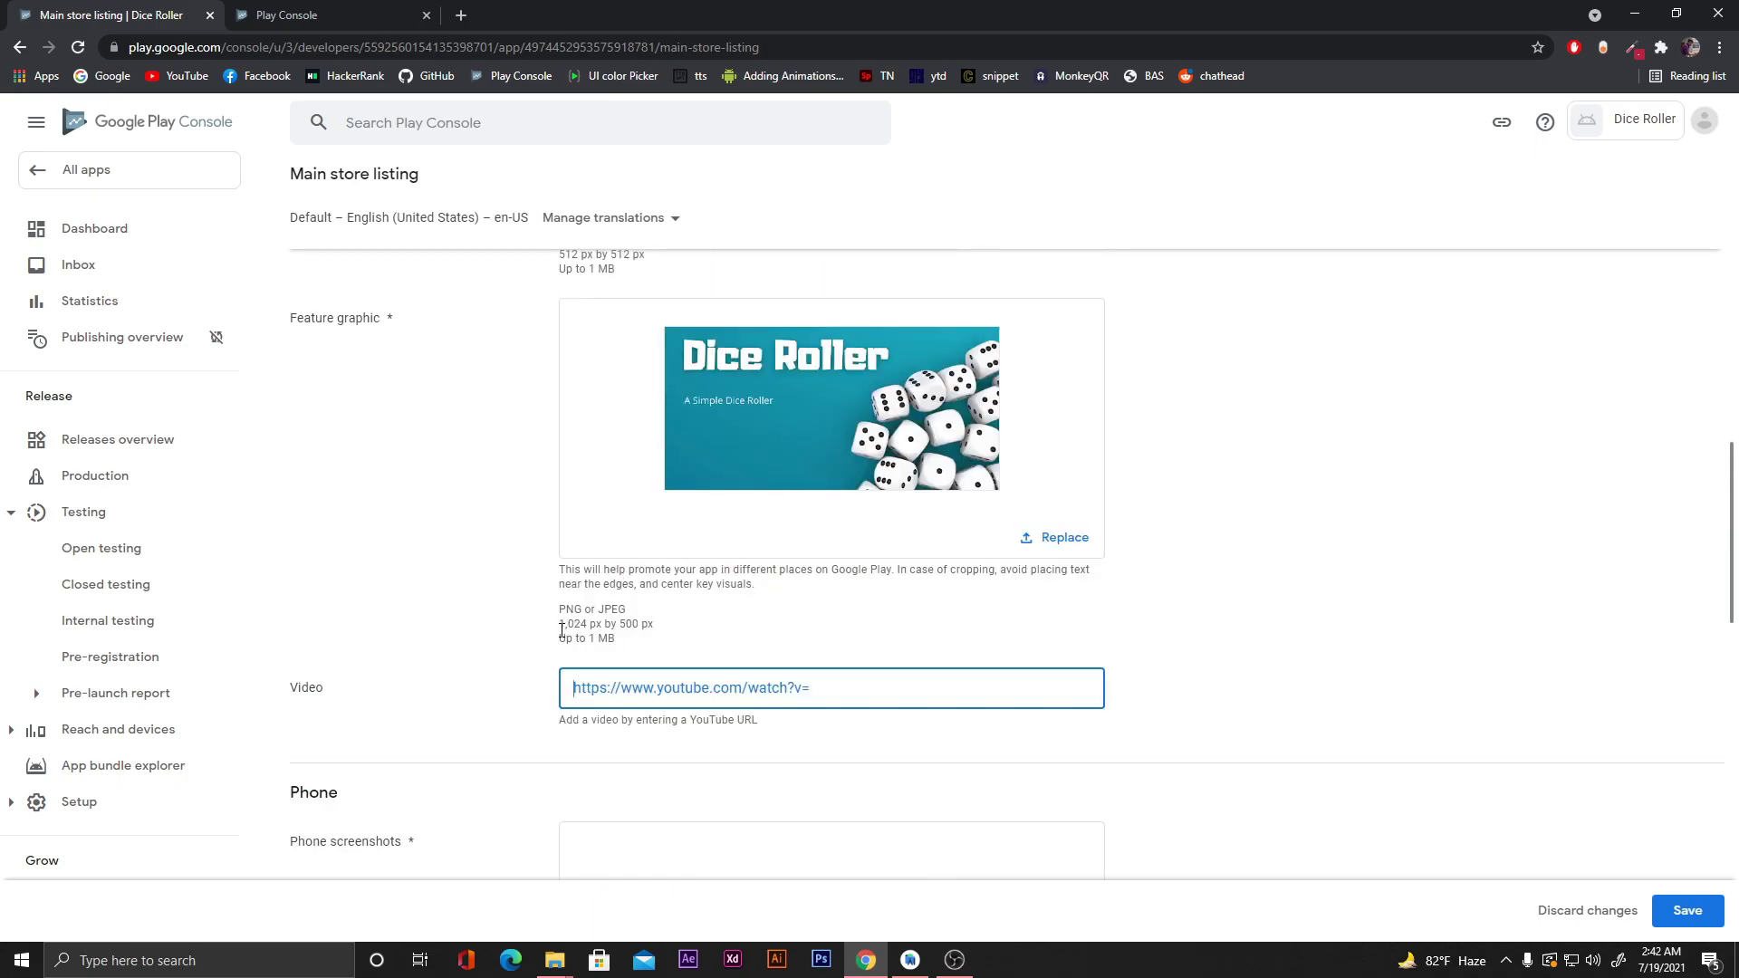
drag(561, 626, 635, 627)
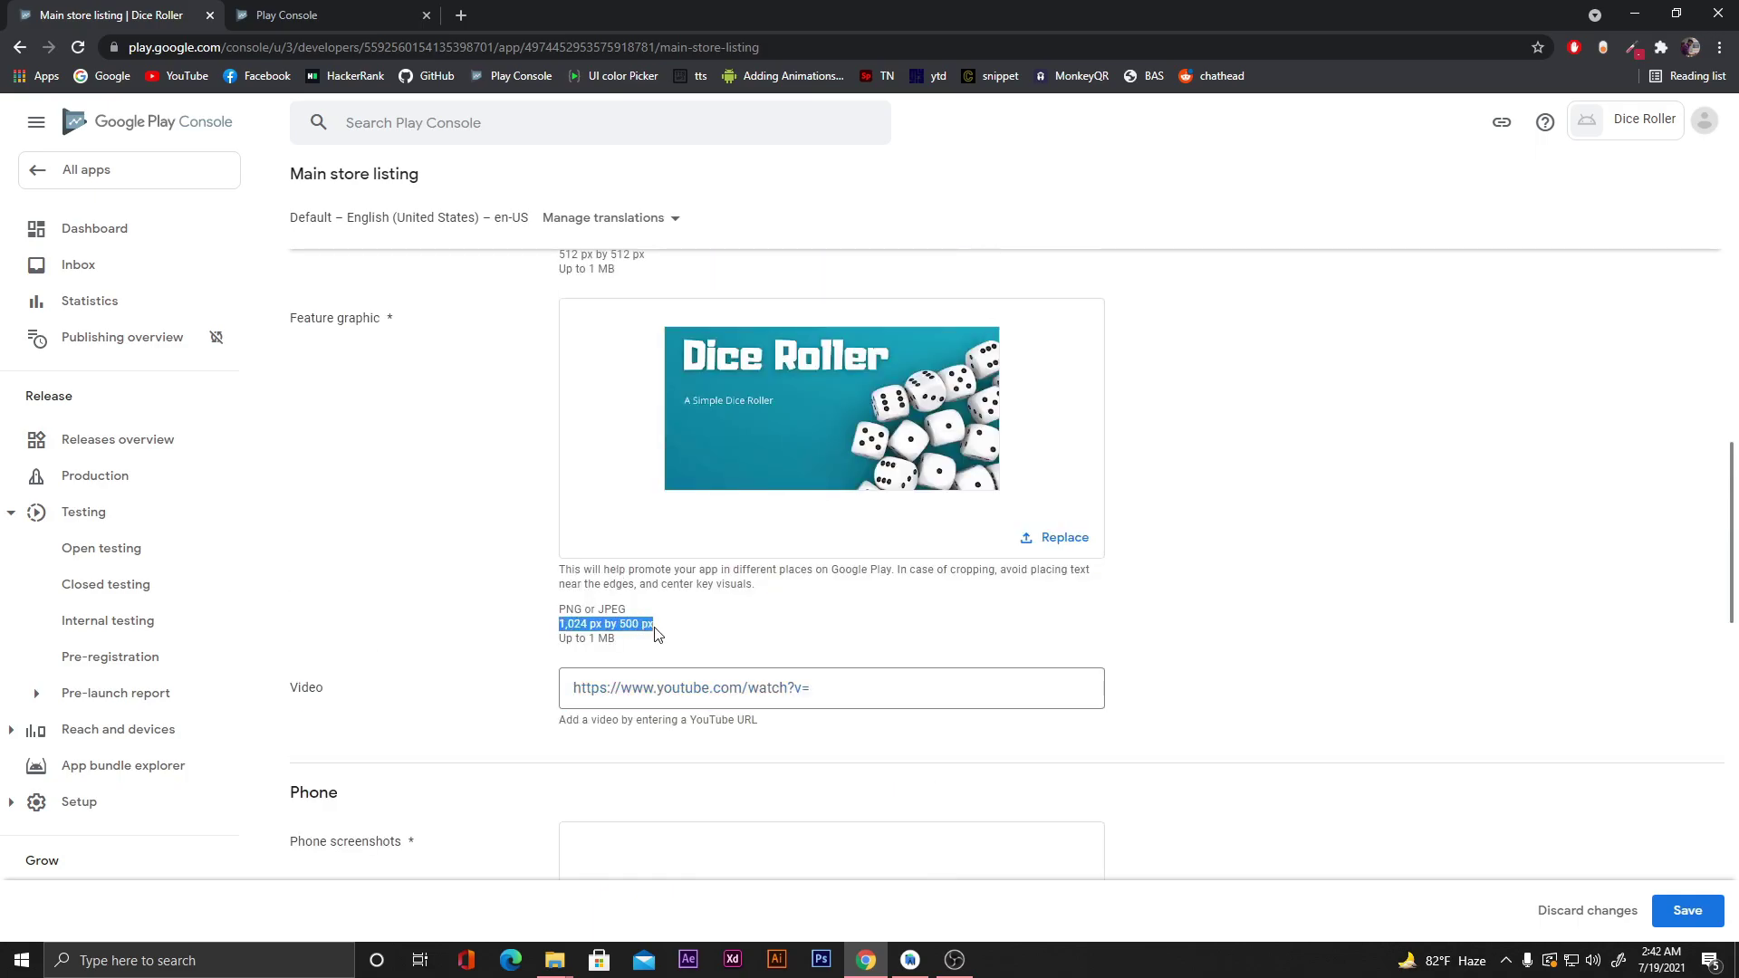
click(603, 624)
scroll(492, 586, up, 3)
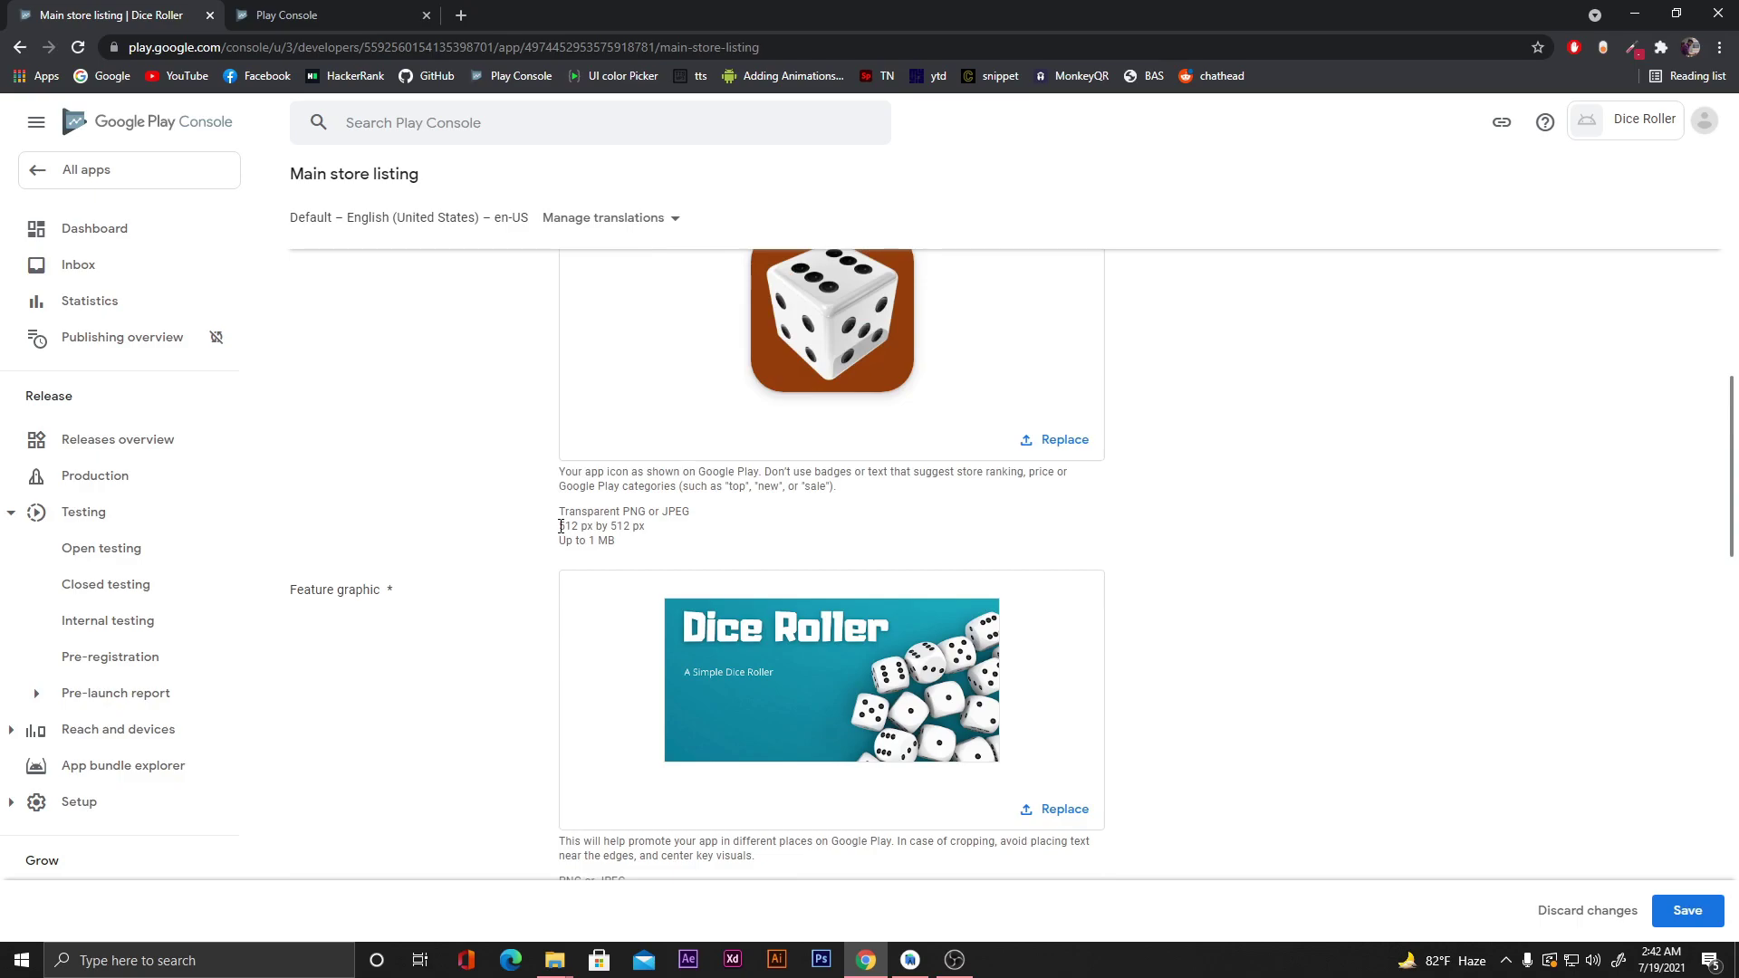
drag(561, 526, 647, 529)
scroll(525, 626, down, 3)
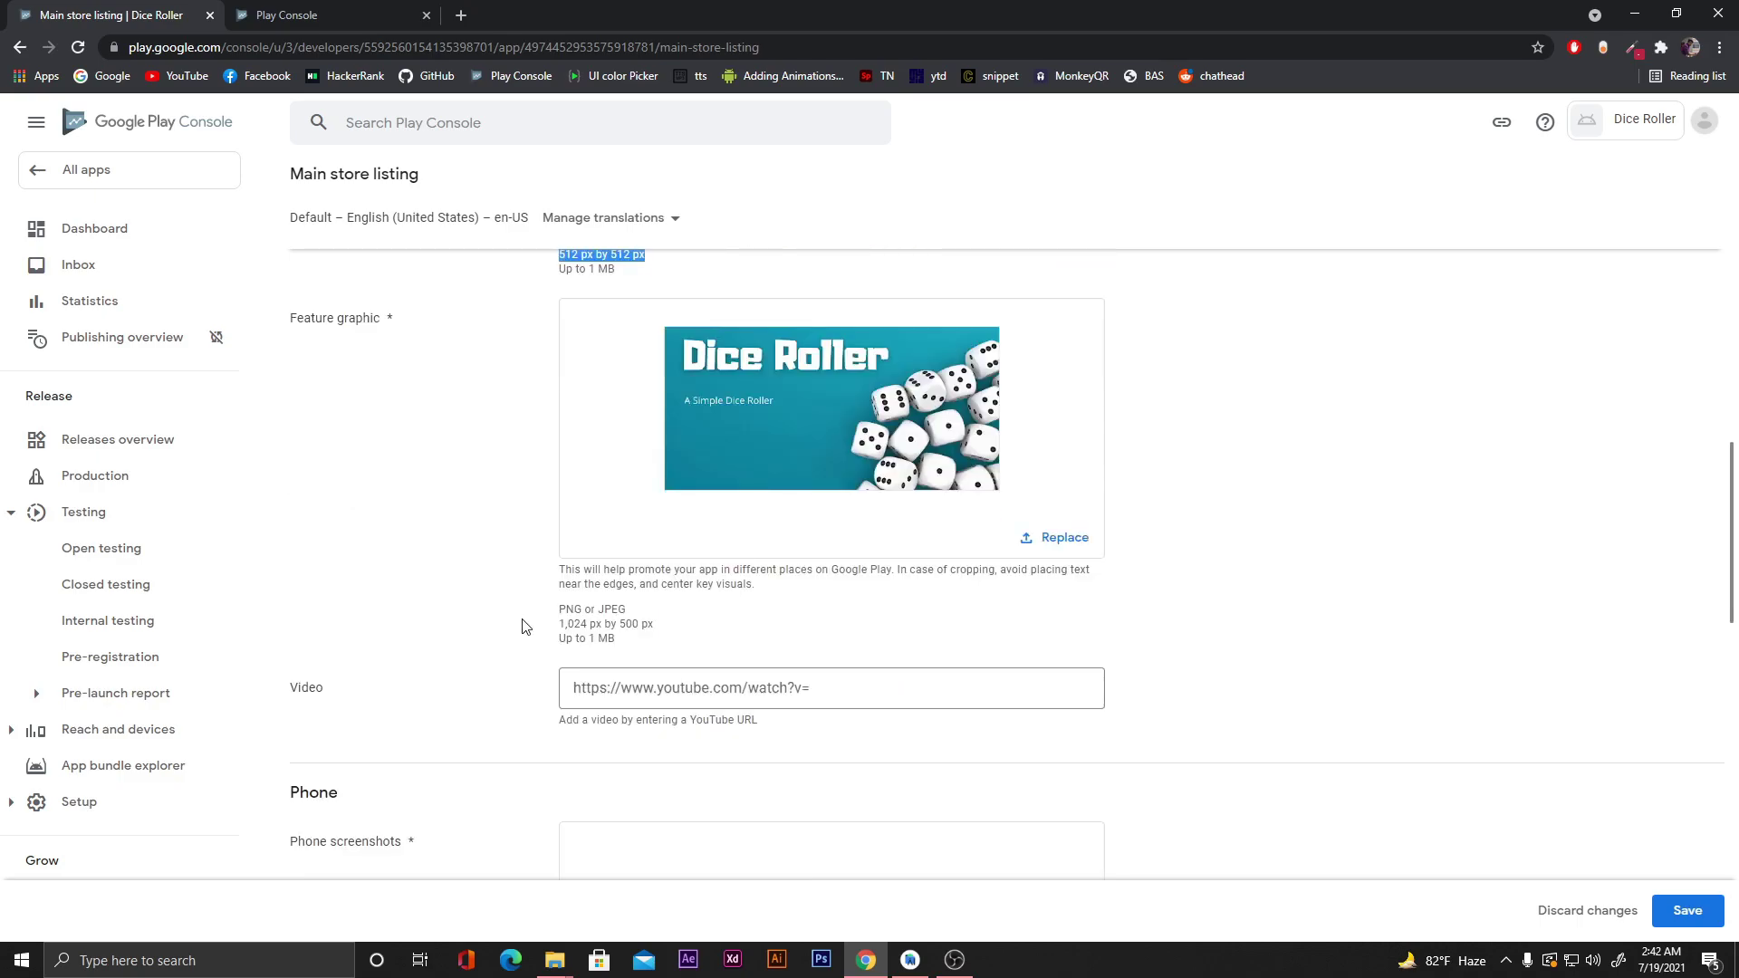
click(605, 621)
scroll(497, 639, down, 4)
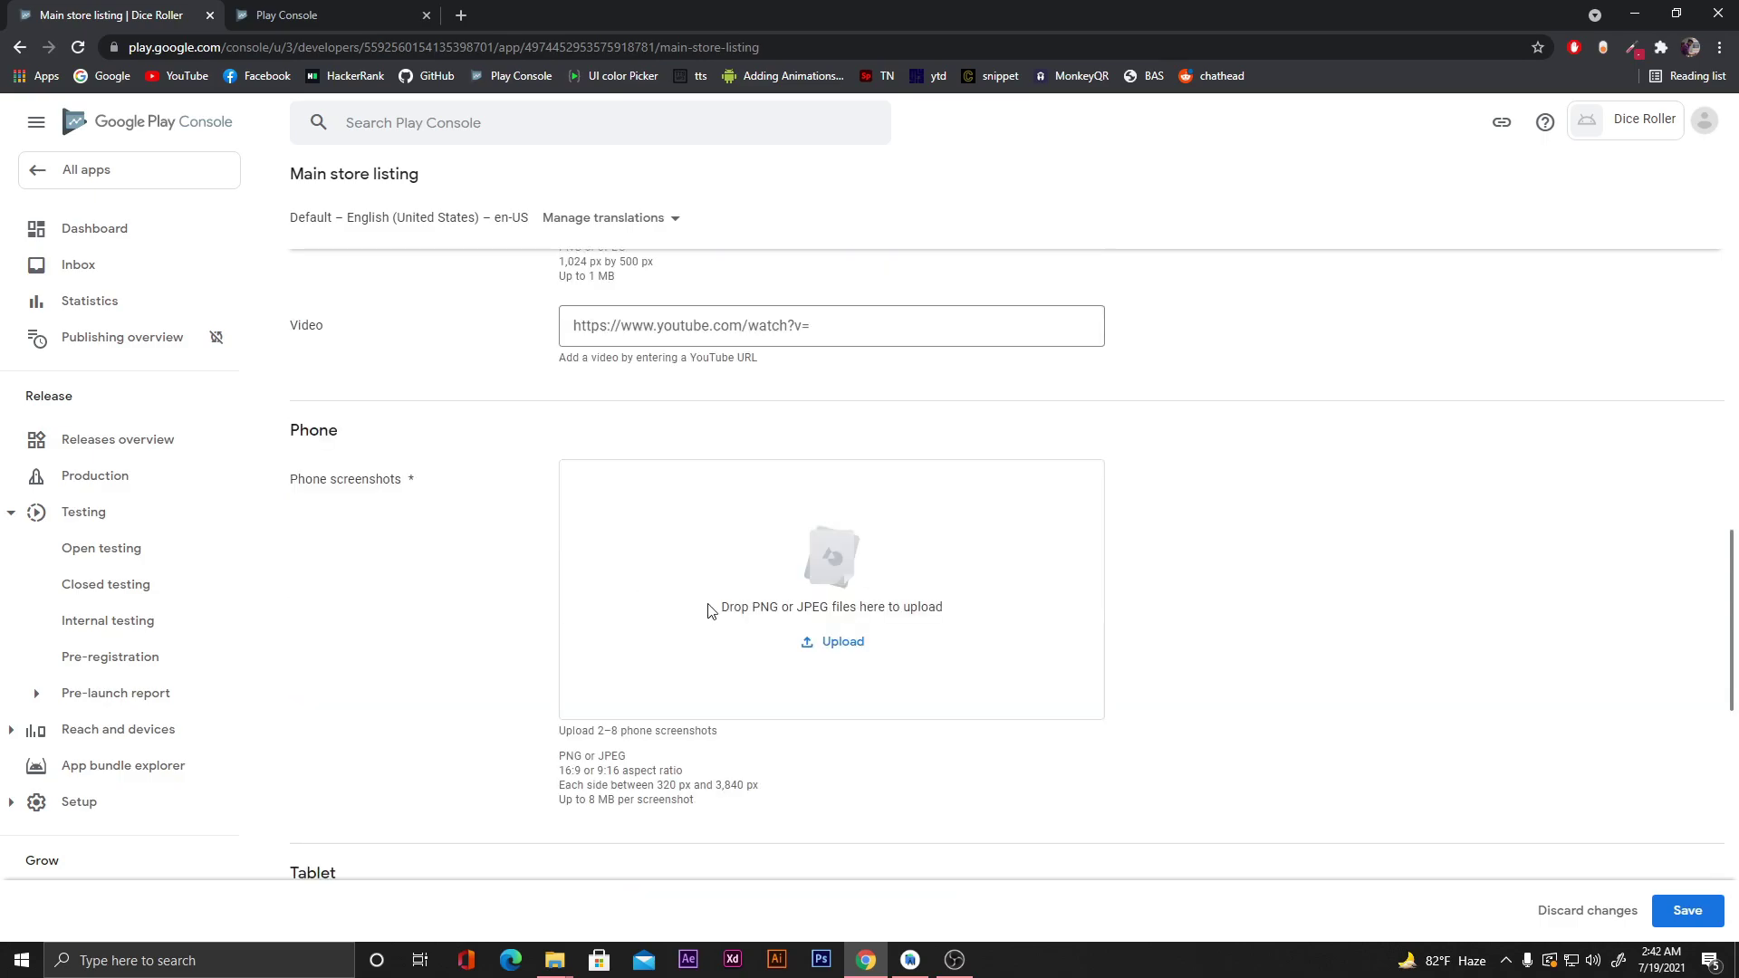
mouse_move(563, 925)
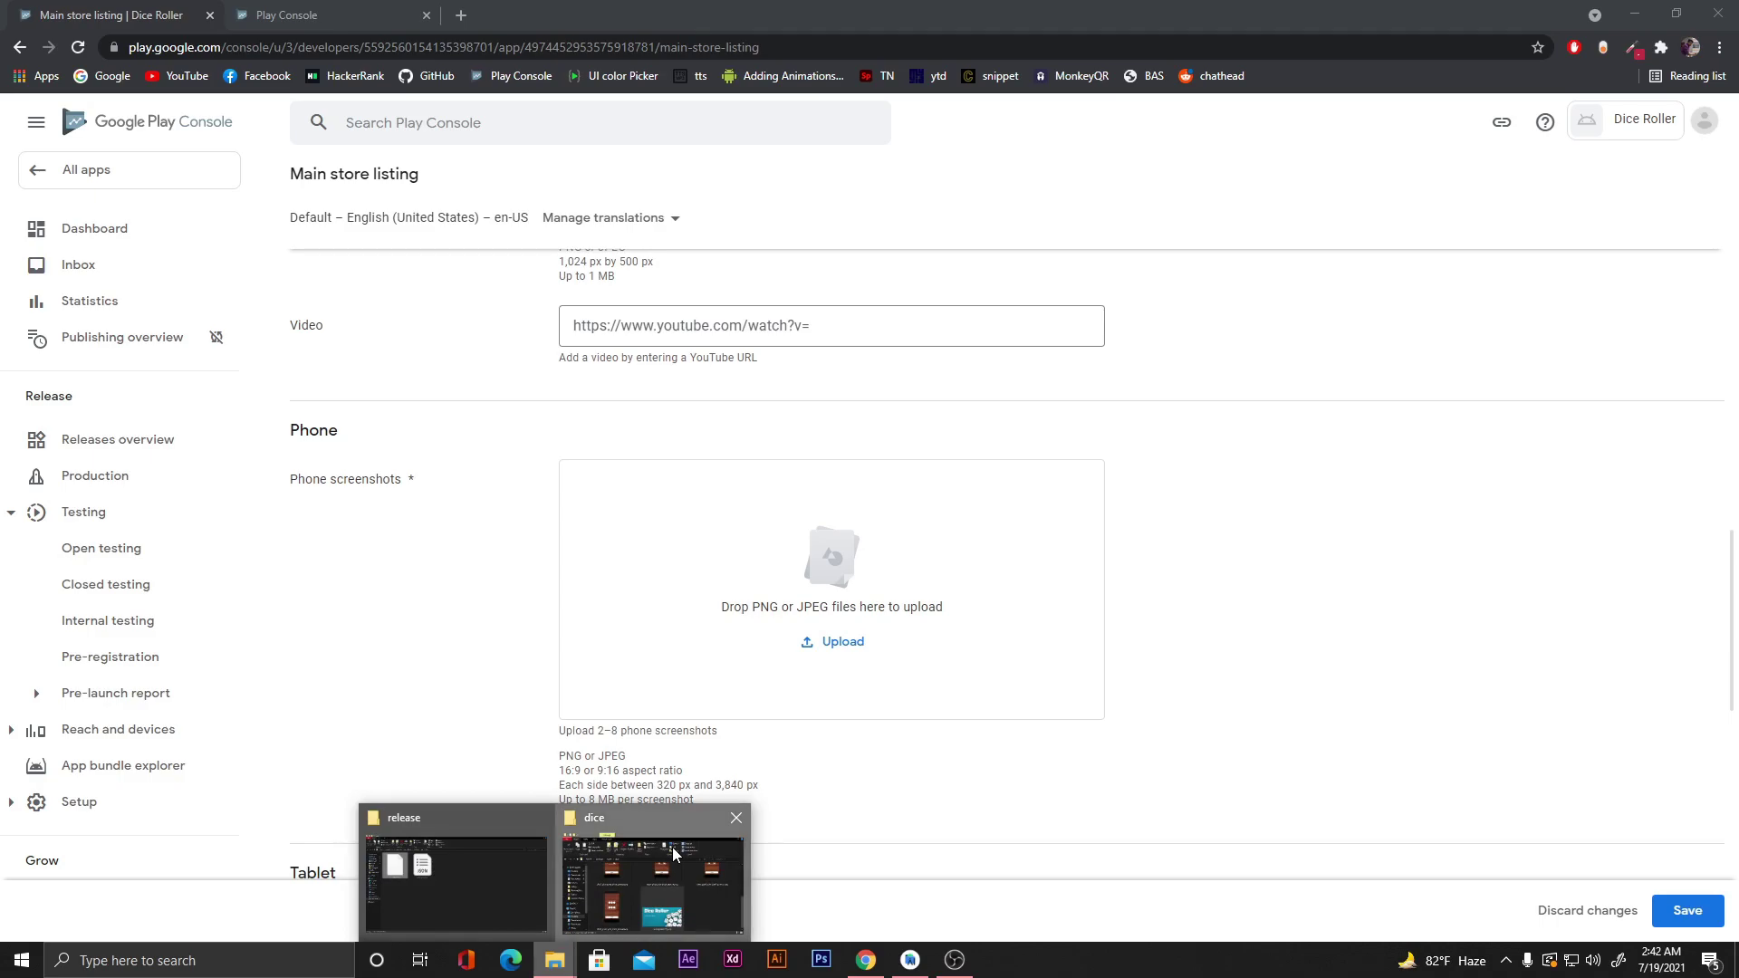
Select the six dice phone images and the Dice Roller banner and drop them into Phone screenshots.
click(672, 846)
scroll(1259, 561, up, 2)
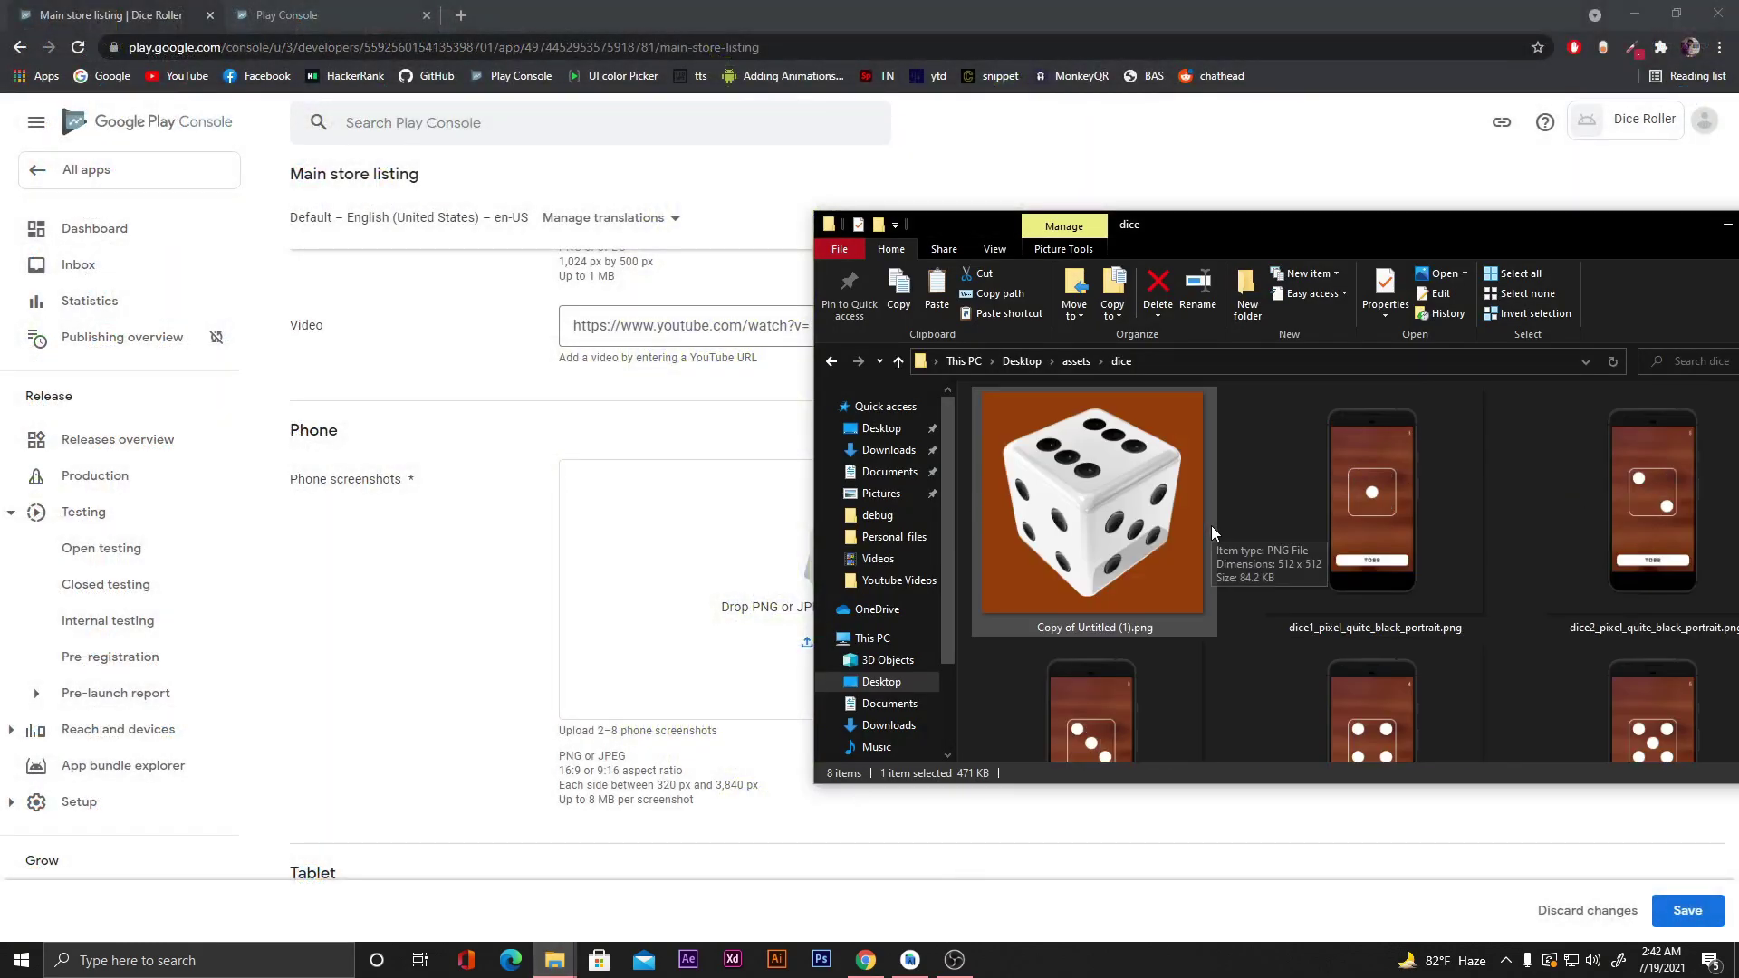
click(1378, 530)
ctrl+click(1586, 507)
ctrl+click(1166, 676)
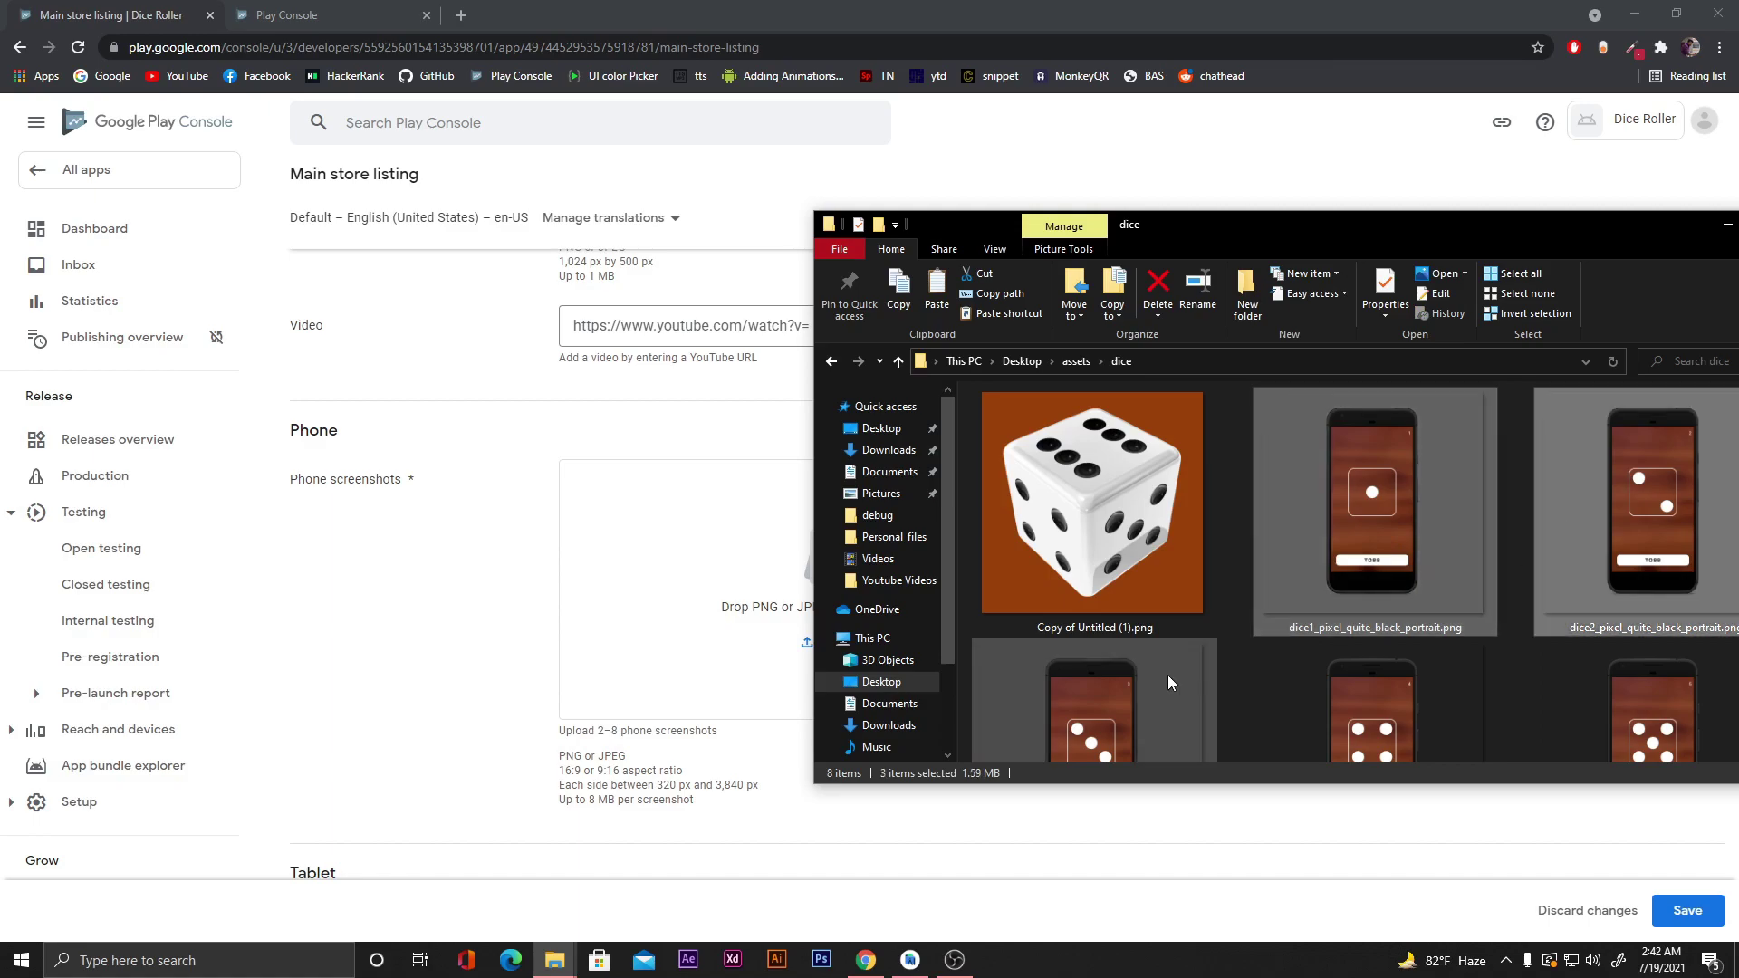
scroll(1166, 676, down, 1)
ctrl+click(1388, 650)
ctrl+click(1644, 607)
scroll(1557, 605, down, 1)
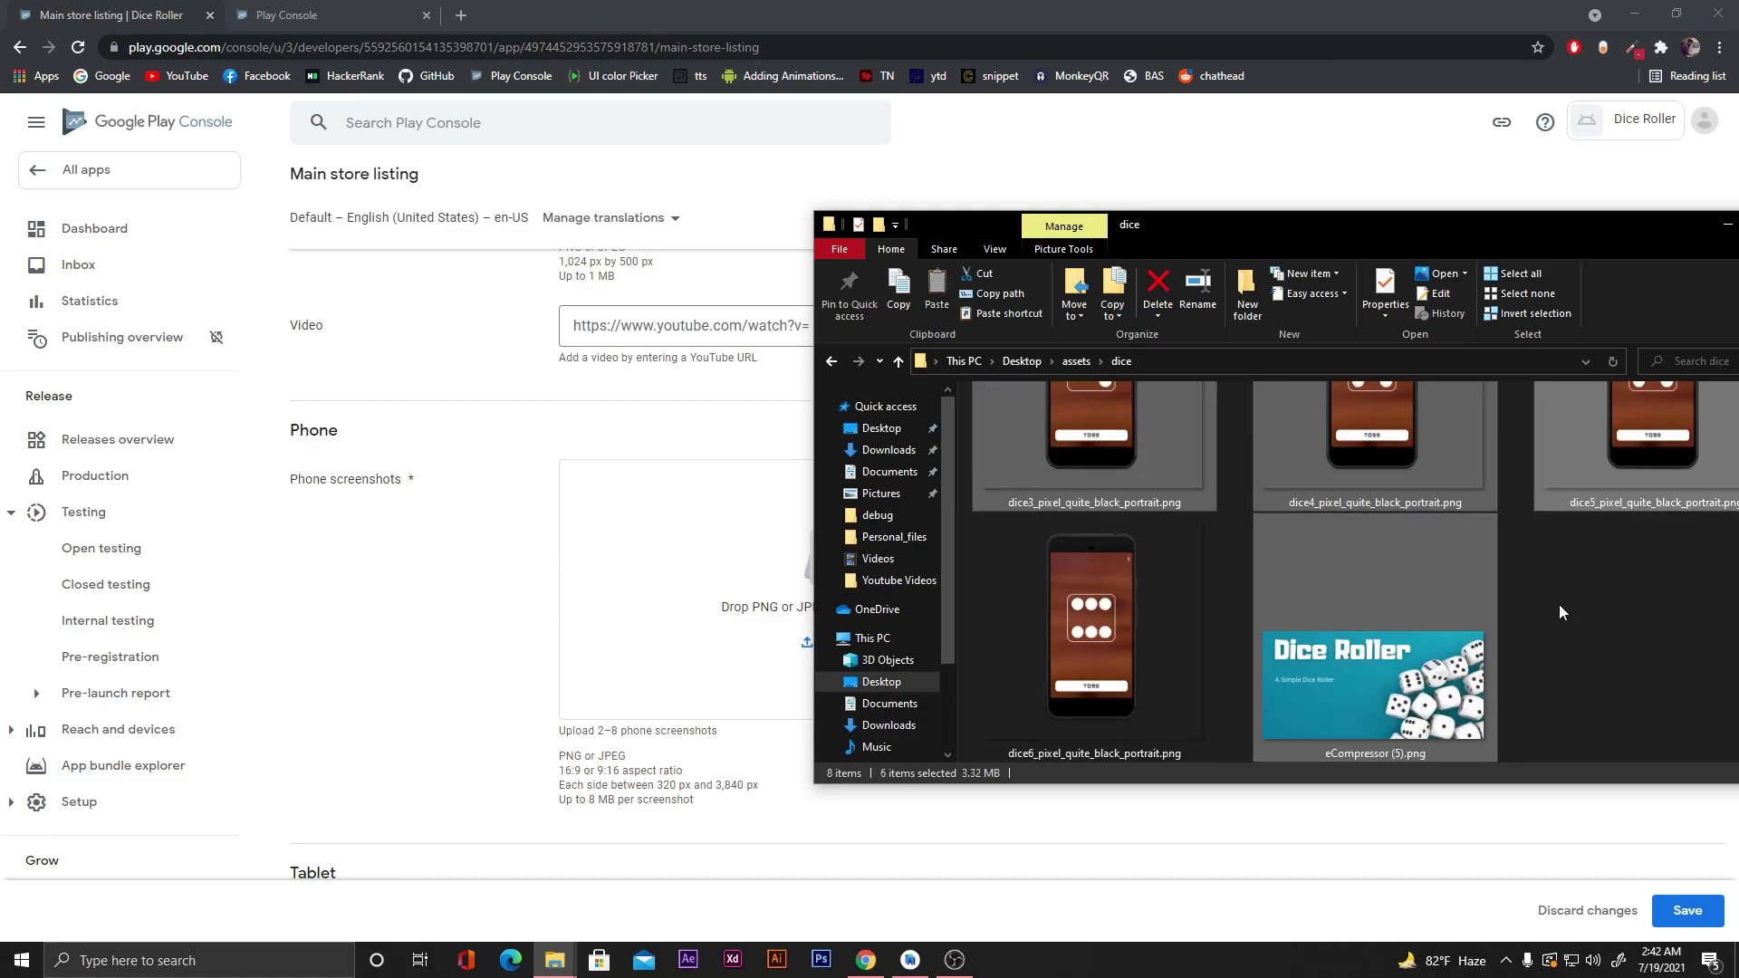
ctrl+click(1100, 620)
drag(1100, 620, 765, 597)
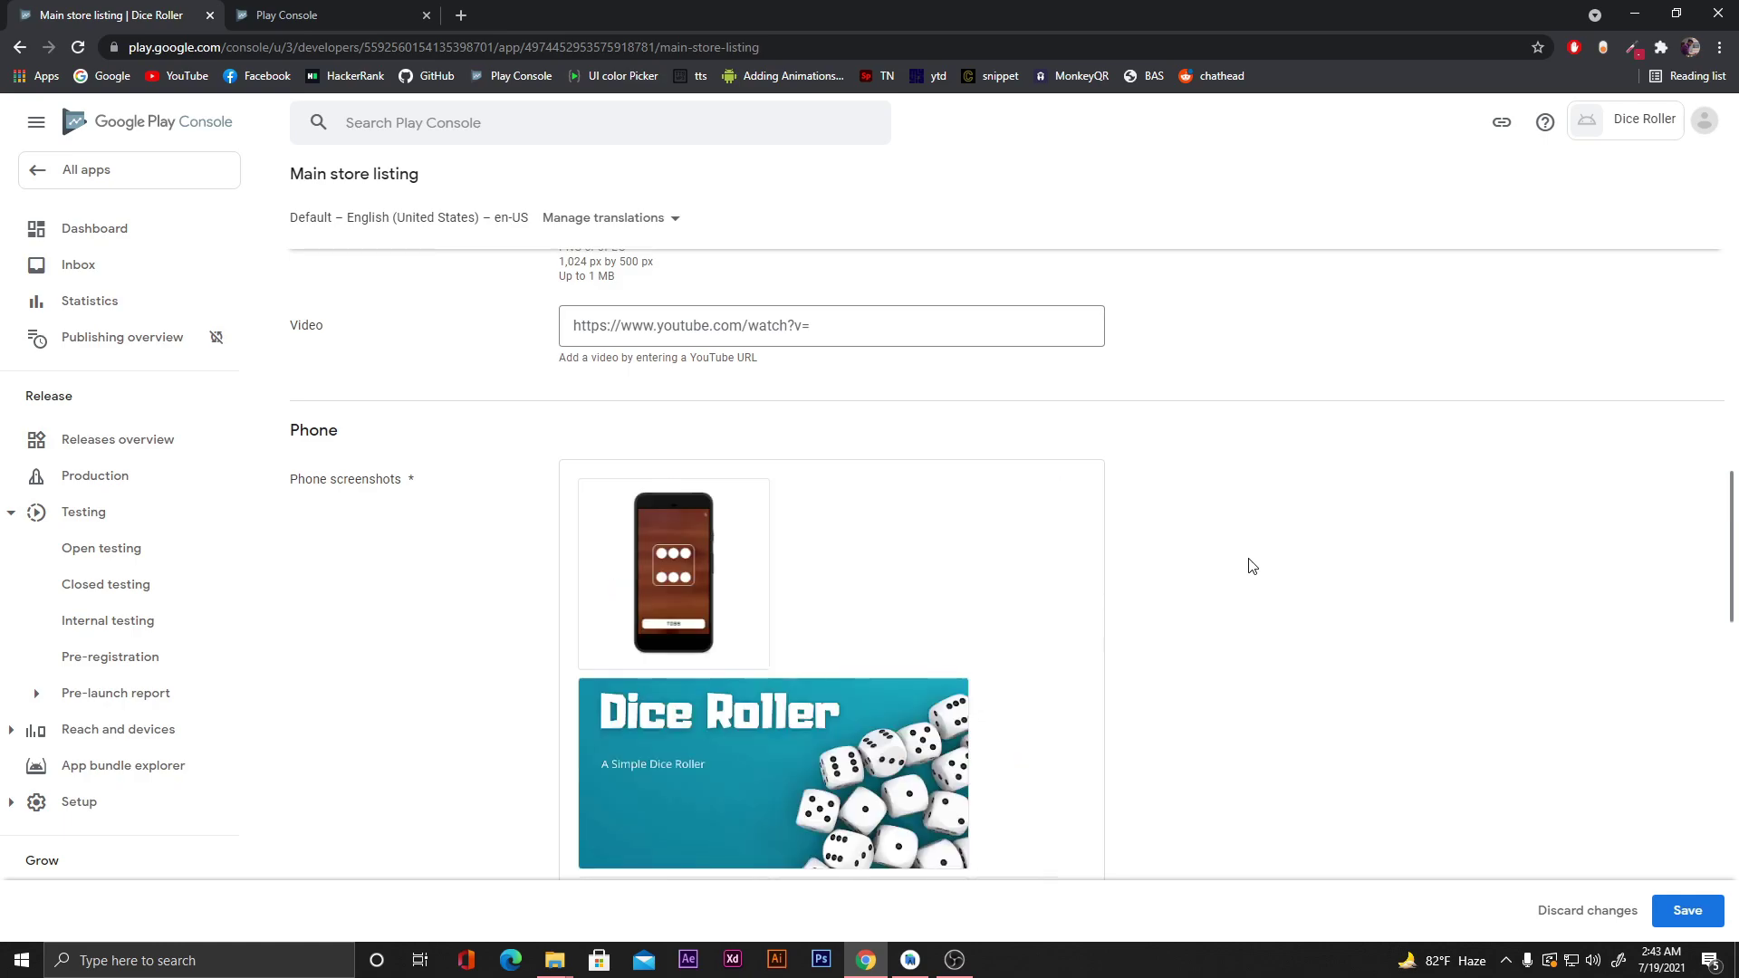
Delete the Dice Roller banner so Phone screenshots hold just the six dice images (6 / 8).
scroll(990, 547, down, 2)
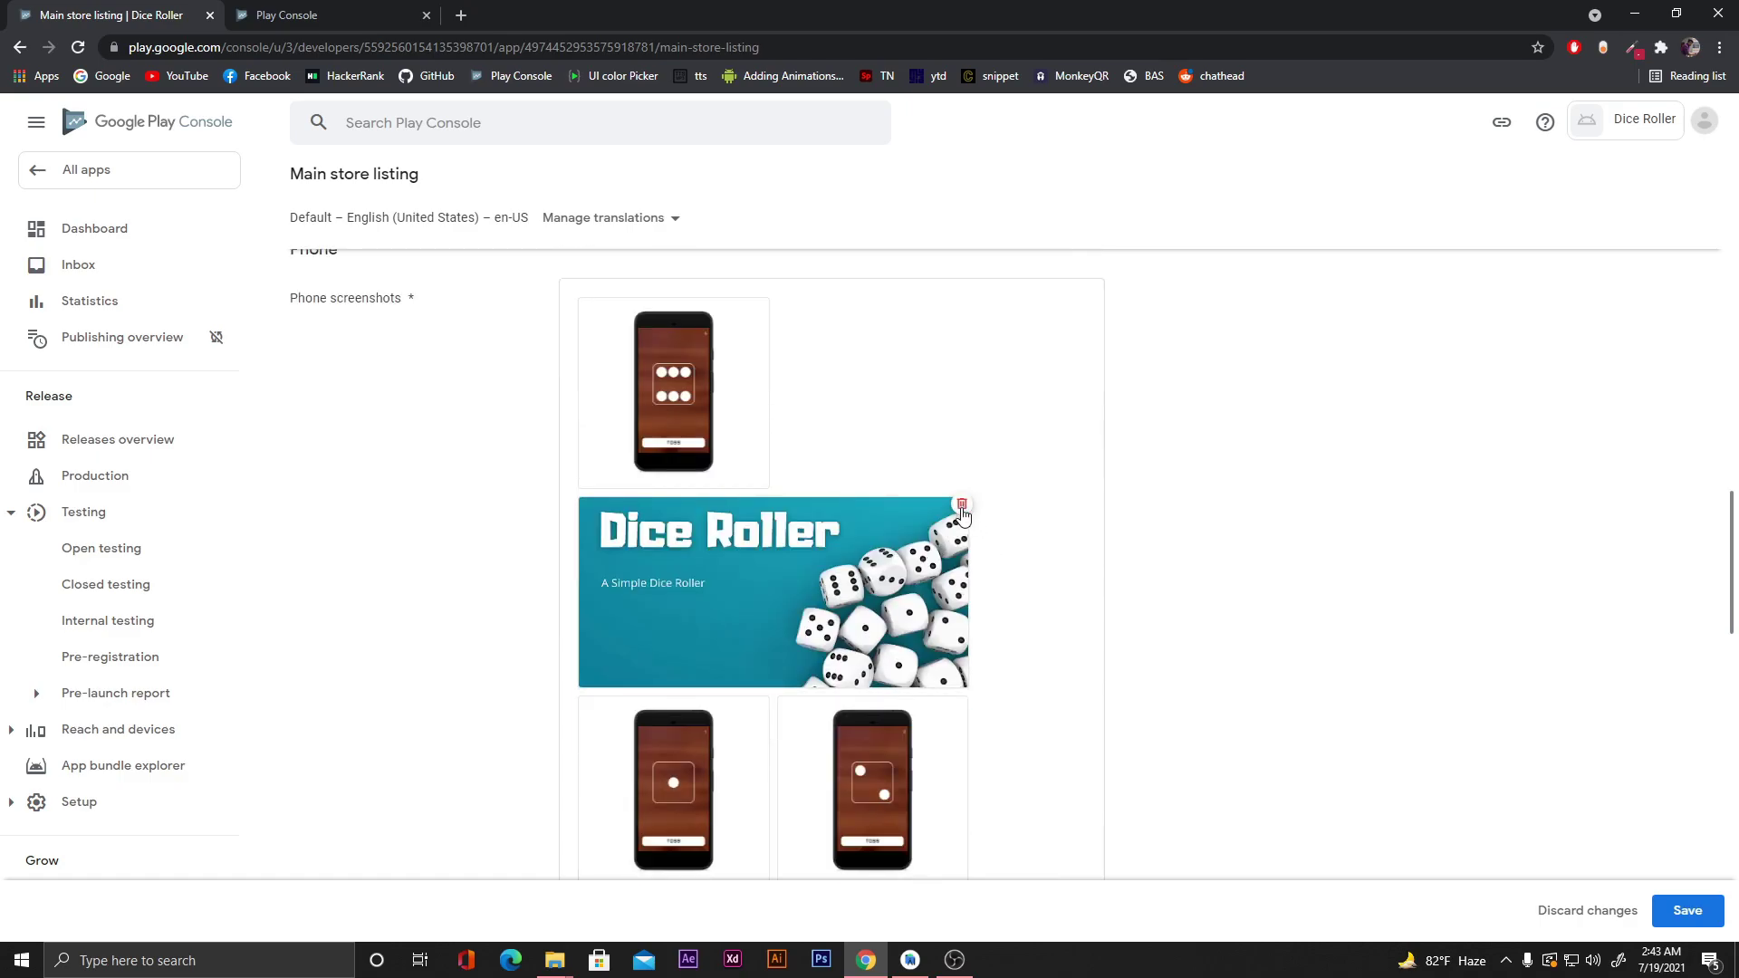
click(962, 504)
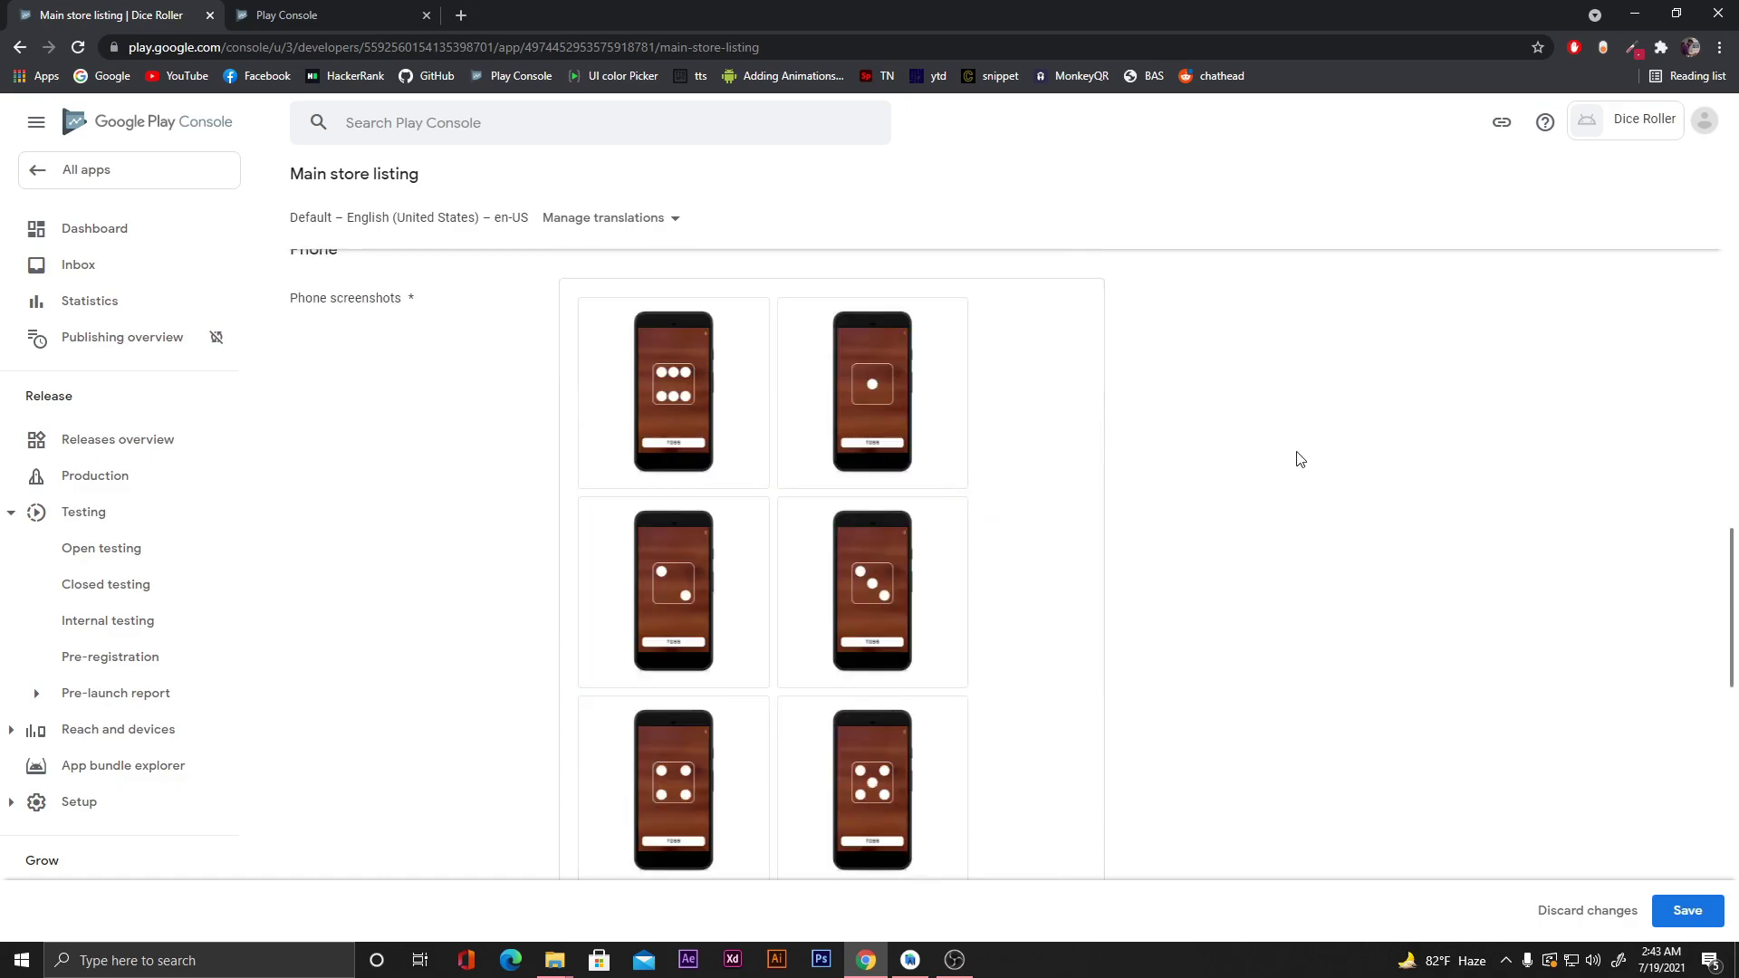
scroll(1221, 475, down, 2)
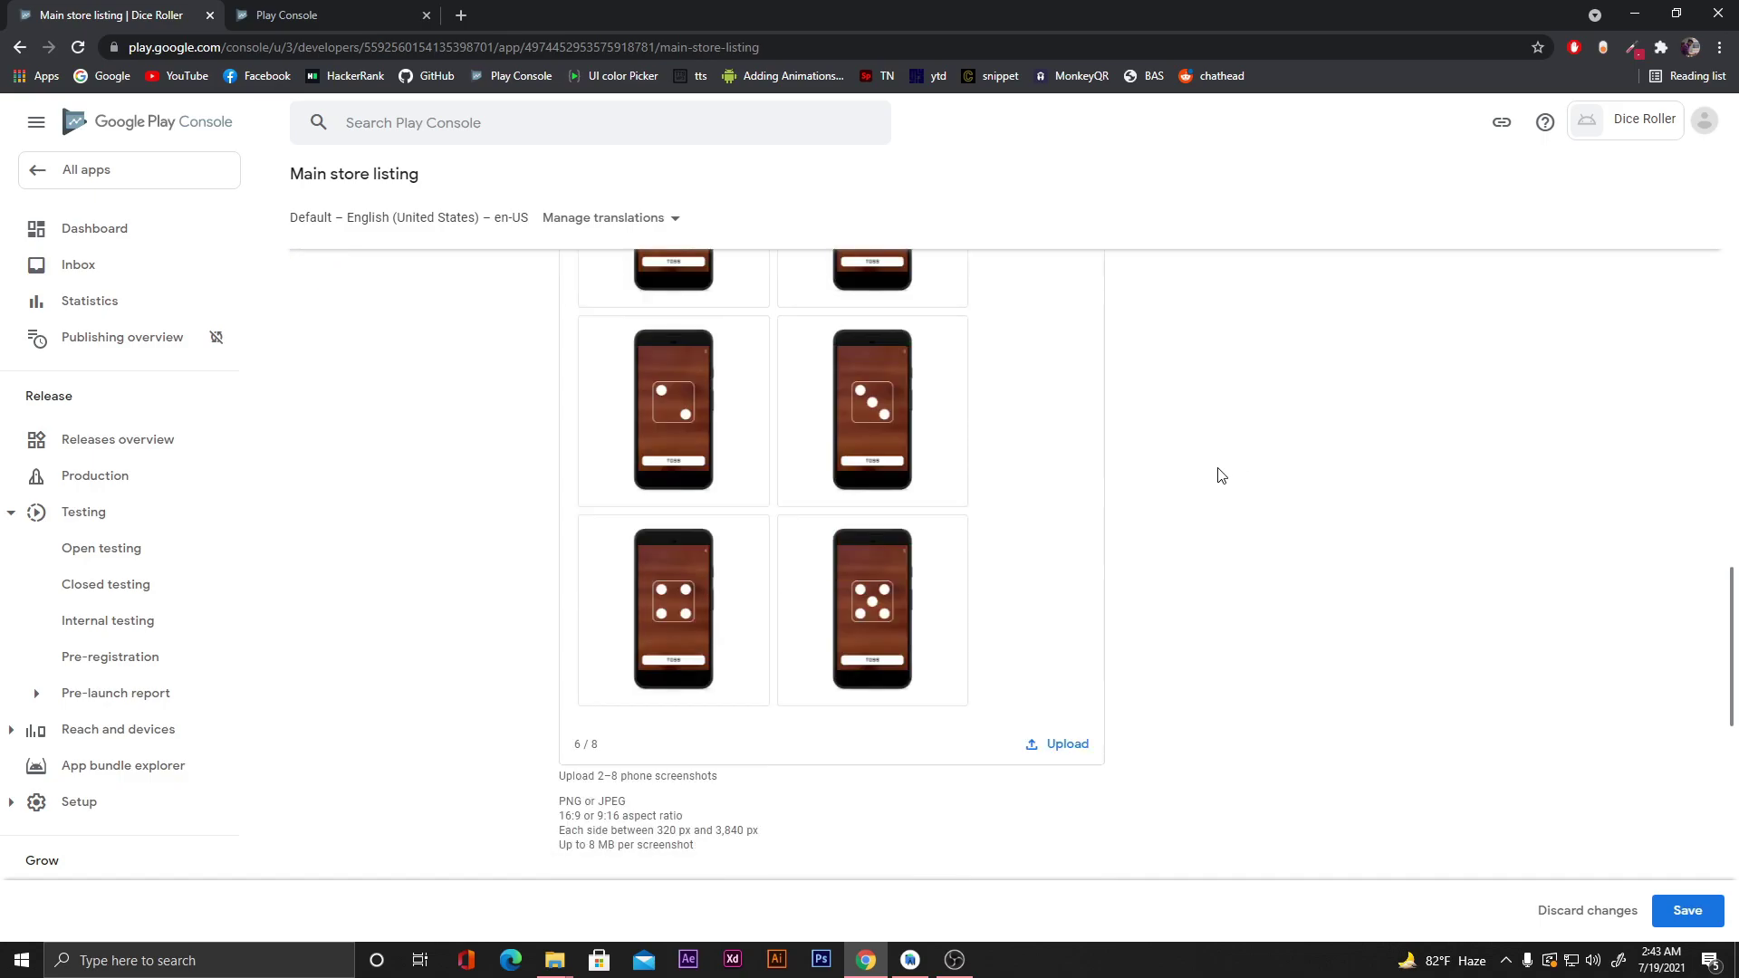
scroll(1221, 475, up, 3)
scroll(1221, 475, down, 2)
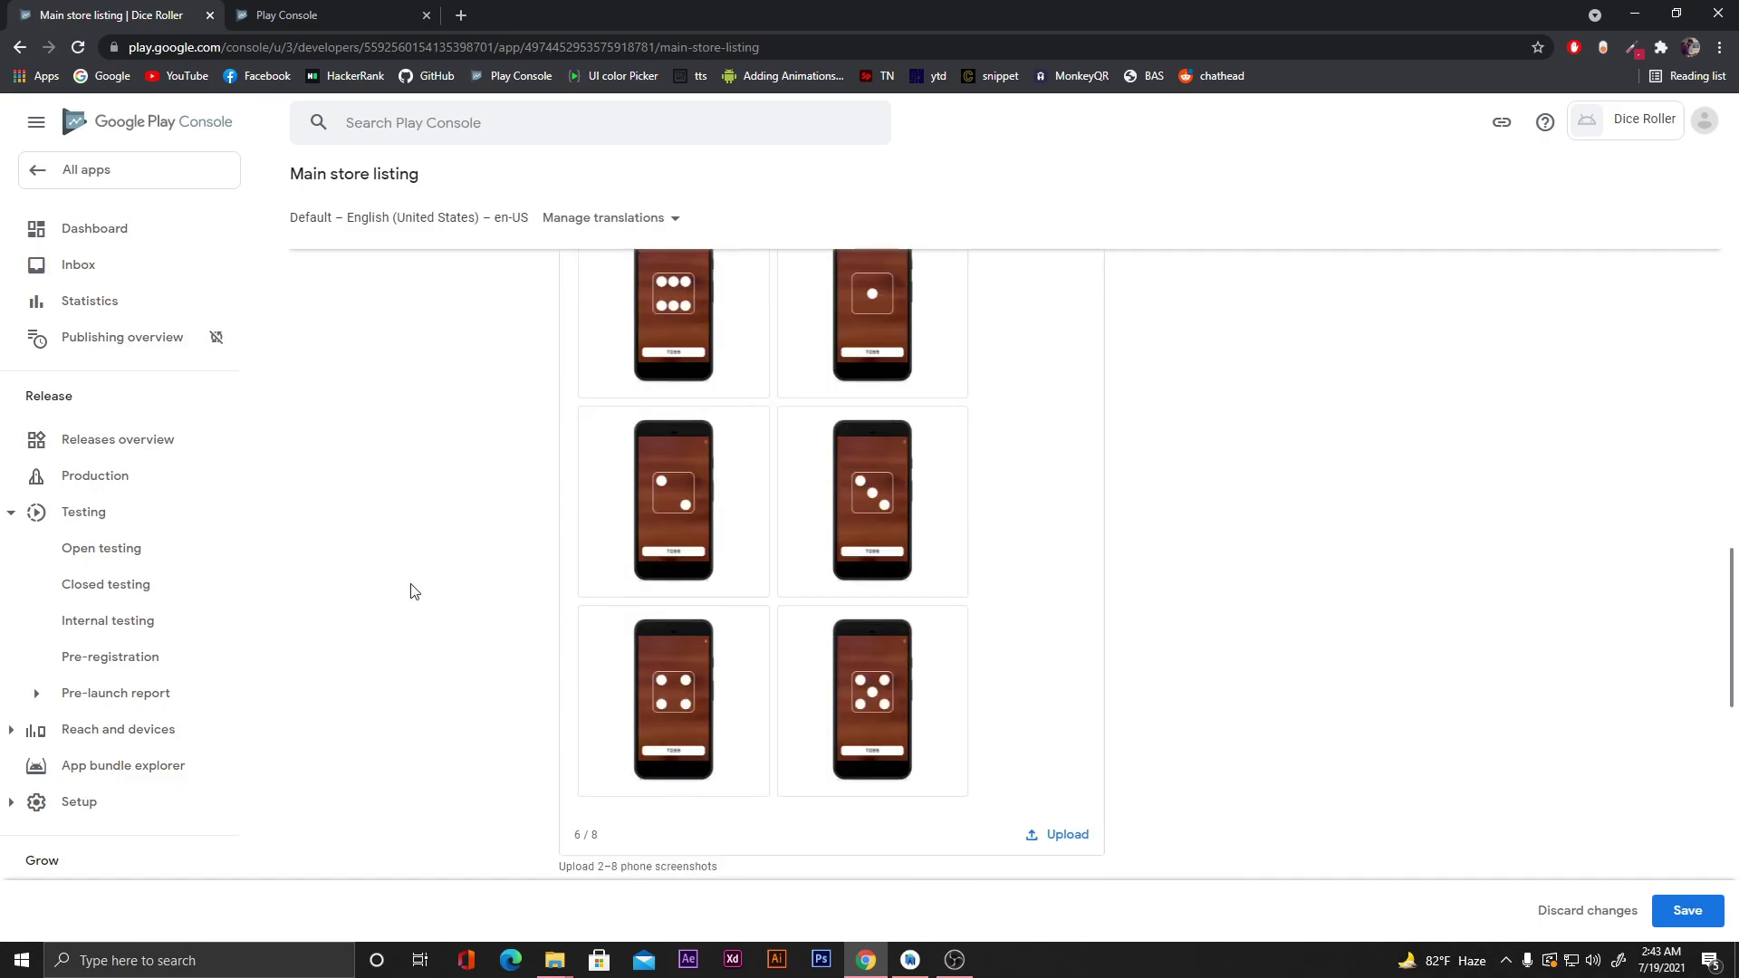
scroll(431, 559, down, 6)
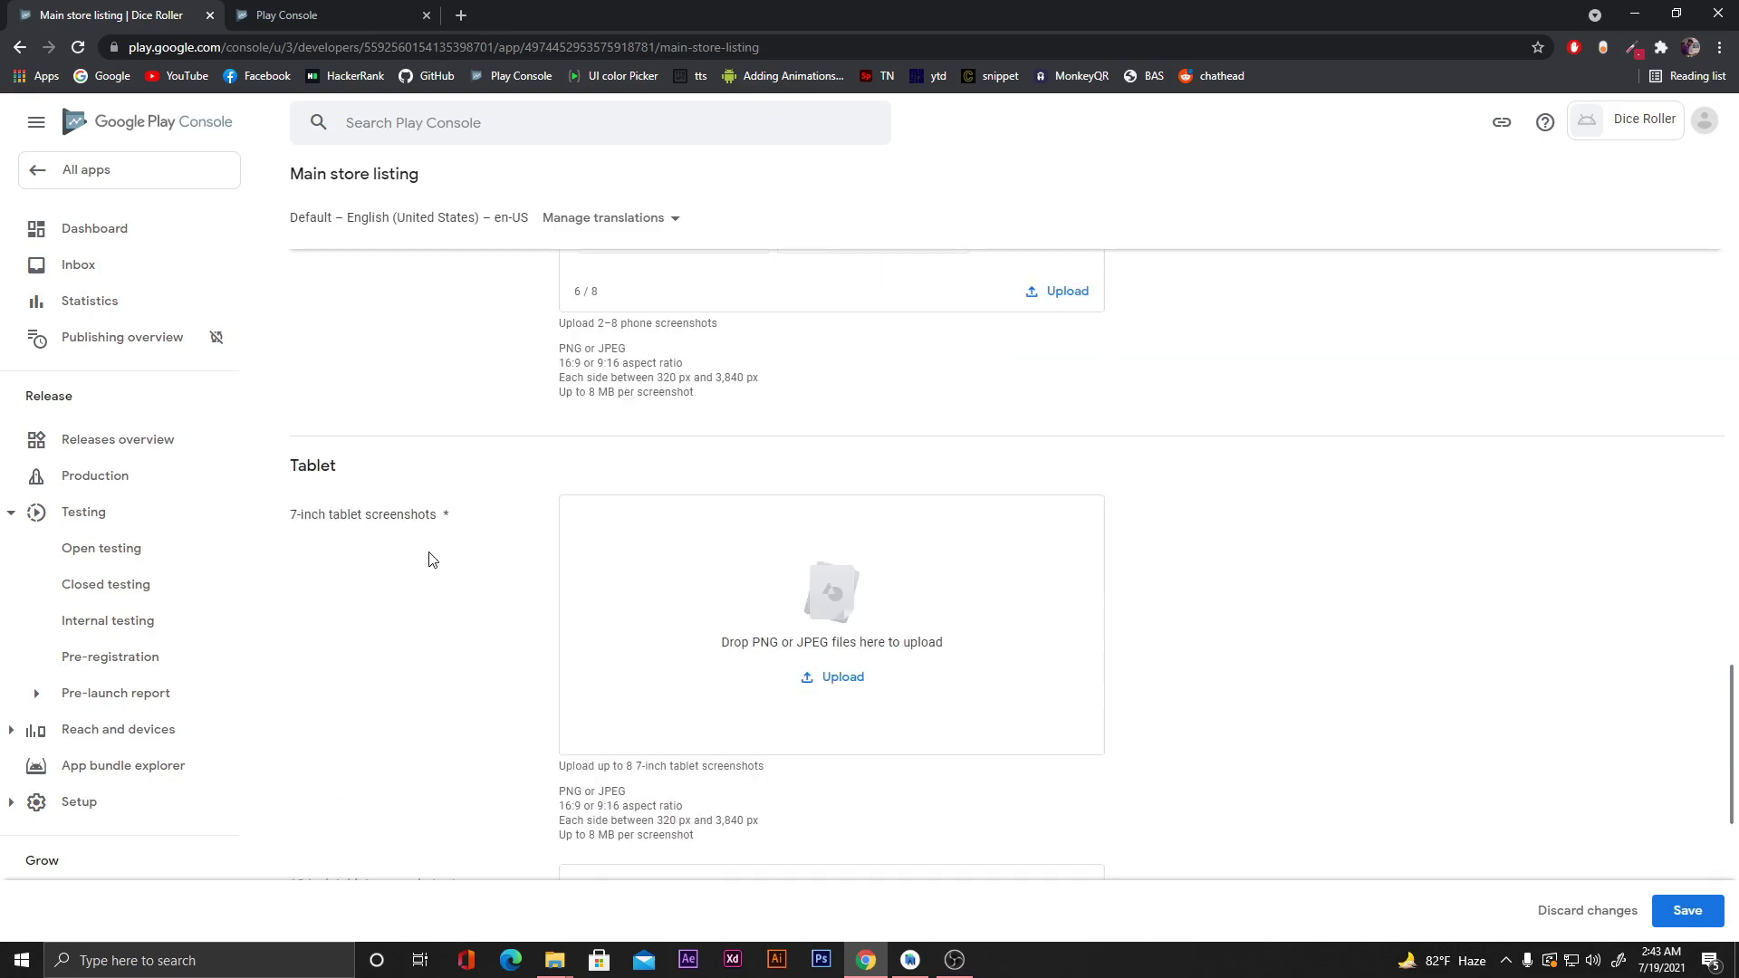
scroll(431, 559, down, 1)
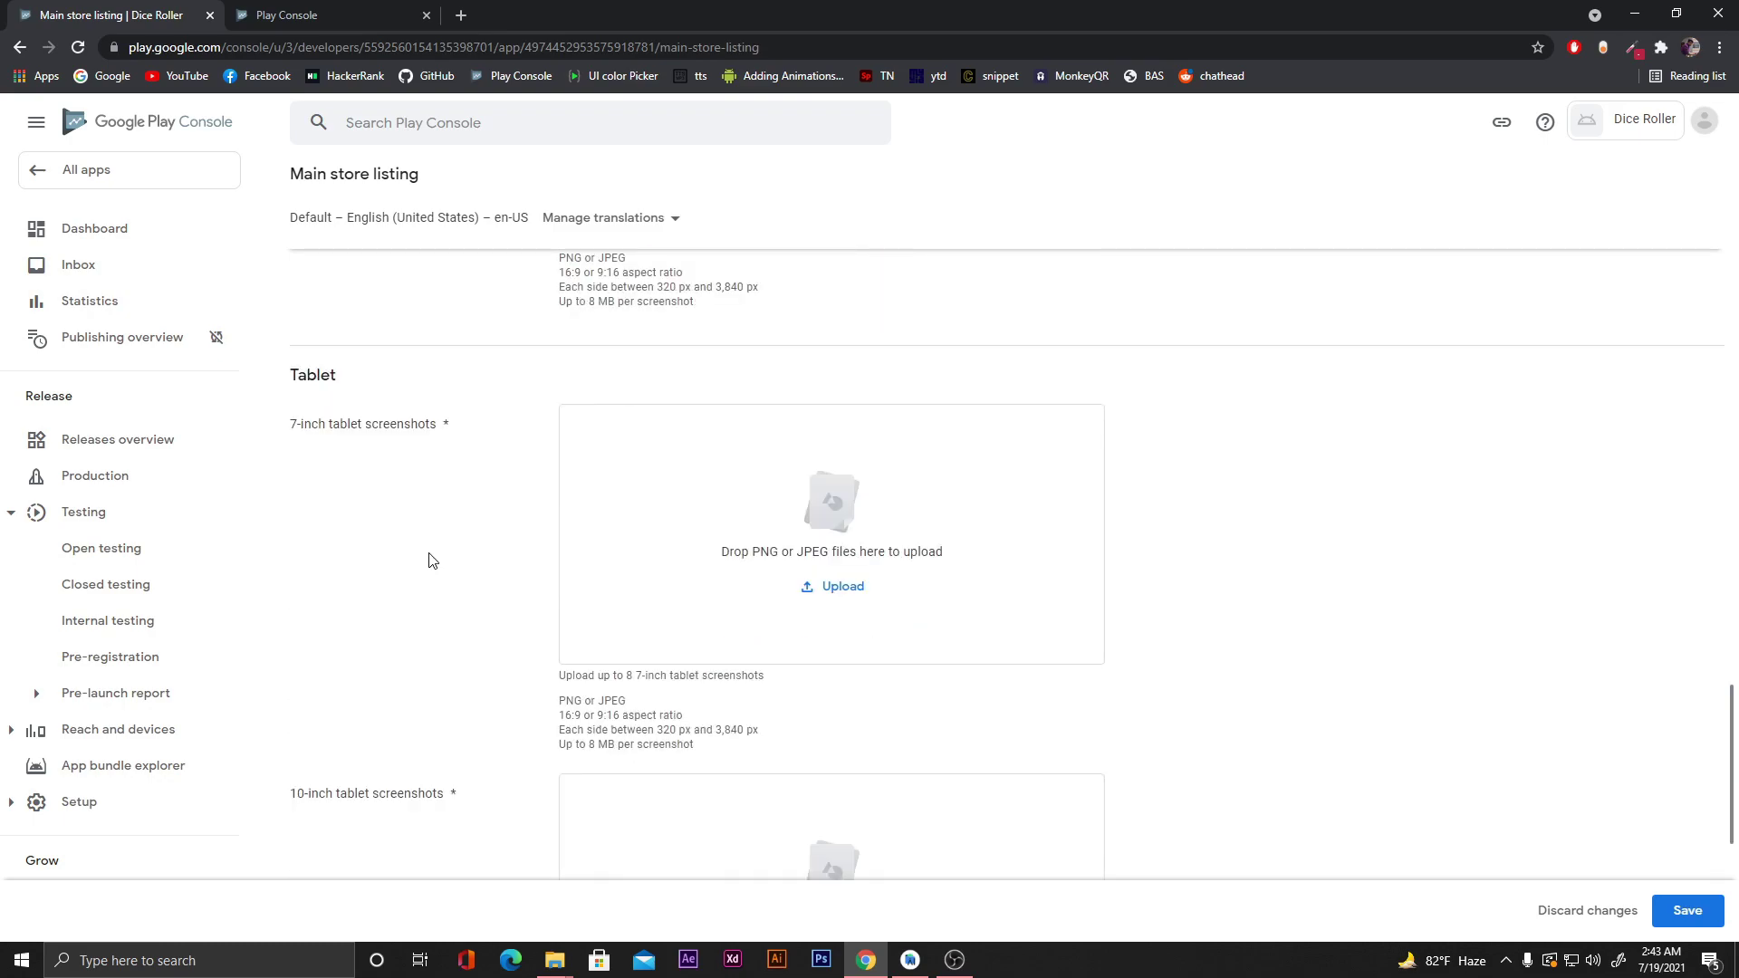
scroll(455, 557, down, 4)
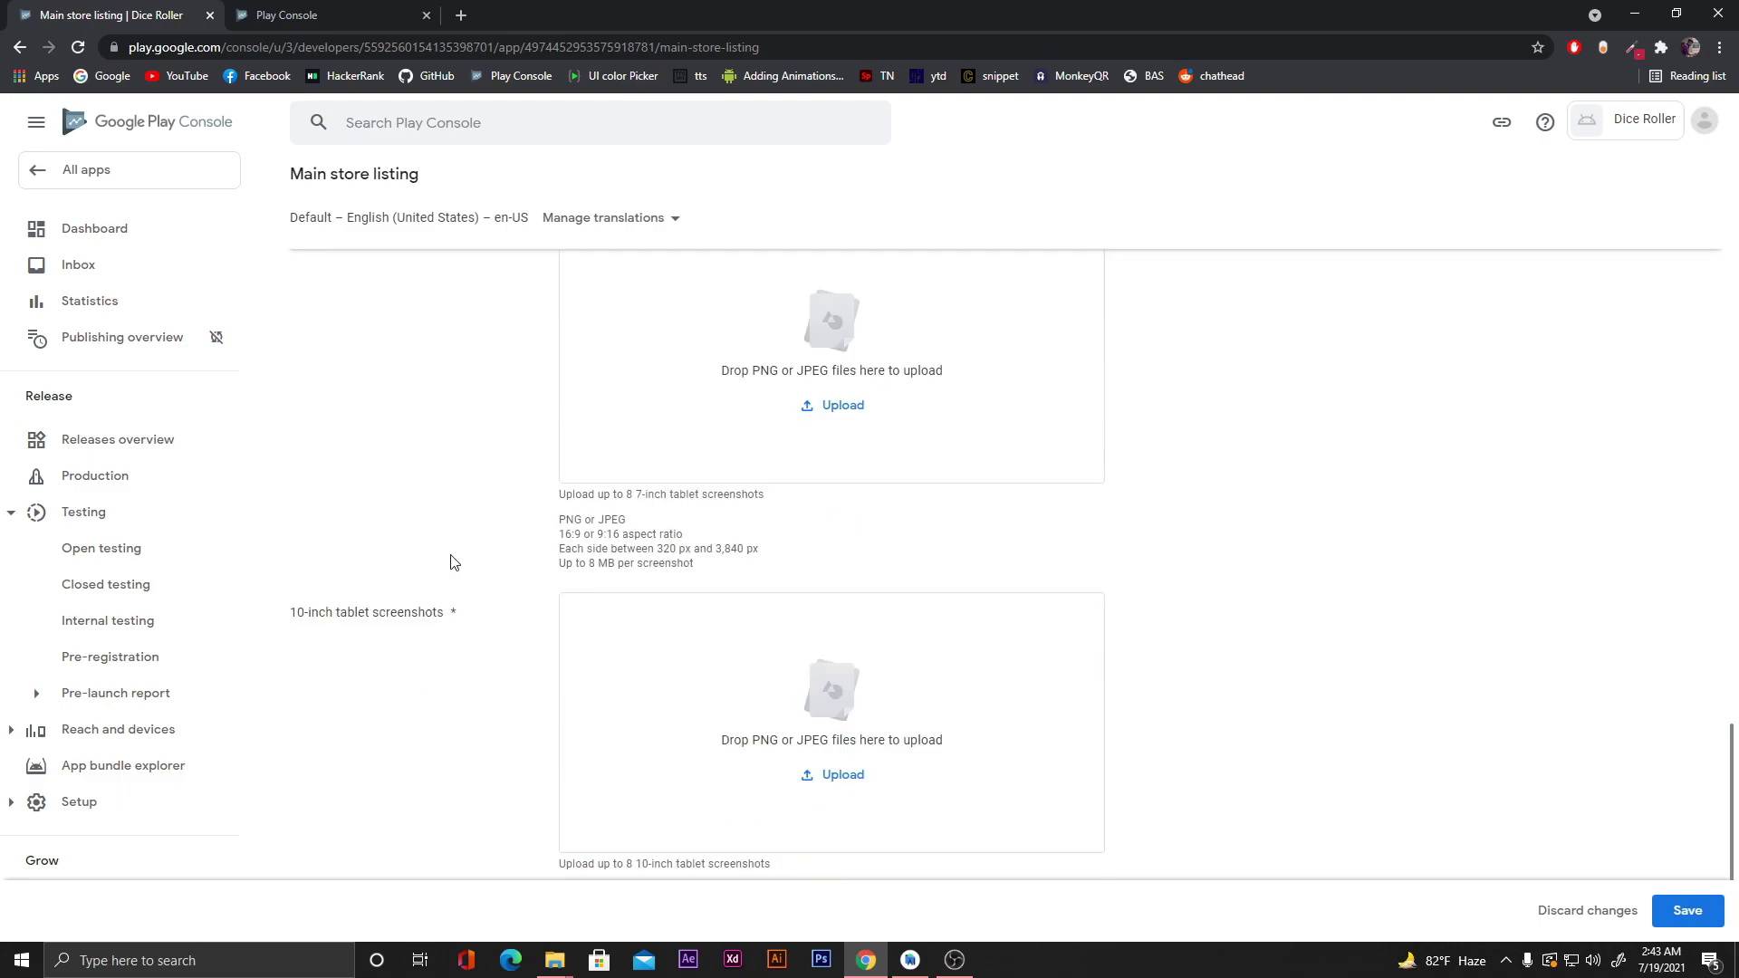
scroll(489, 606, down, 1)
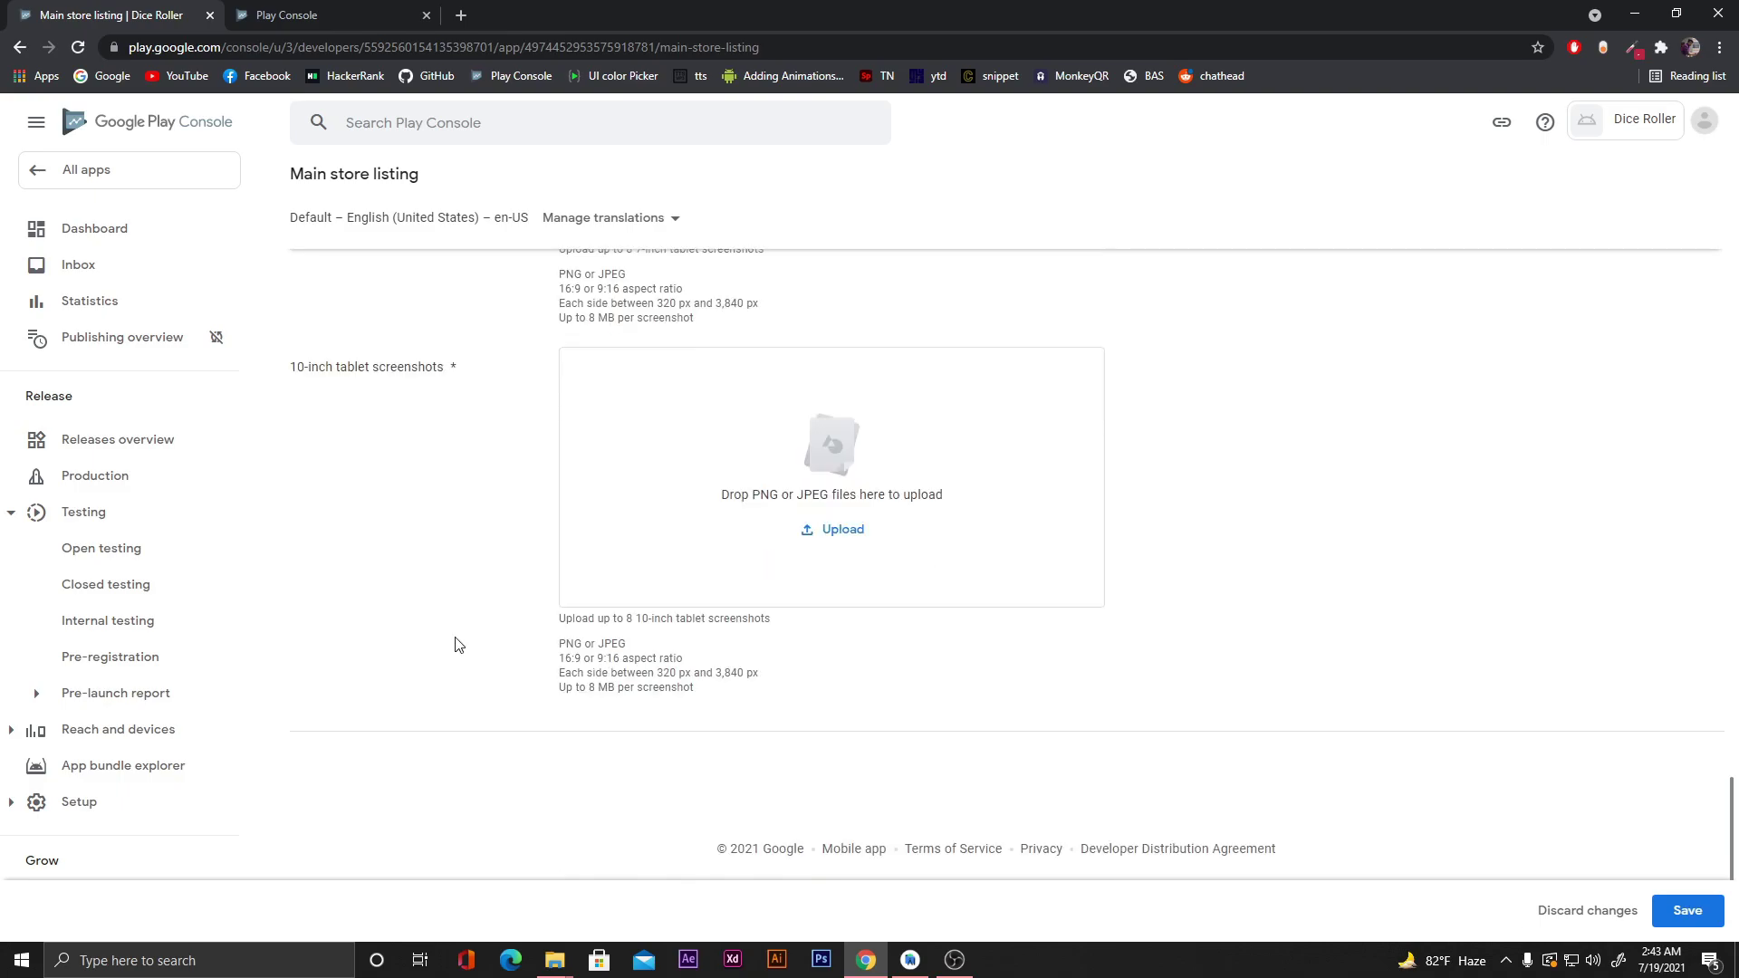
scroll(454, 639, up, 3)
scroll(427, 584, up, 2)
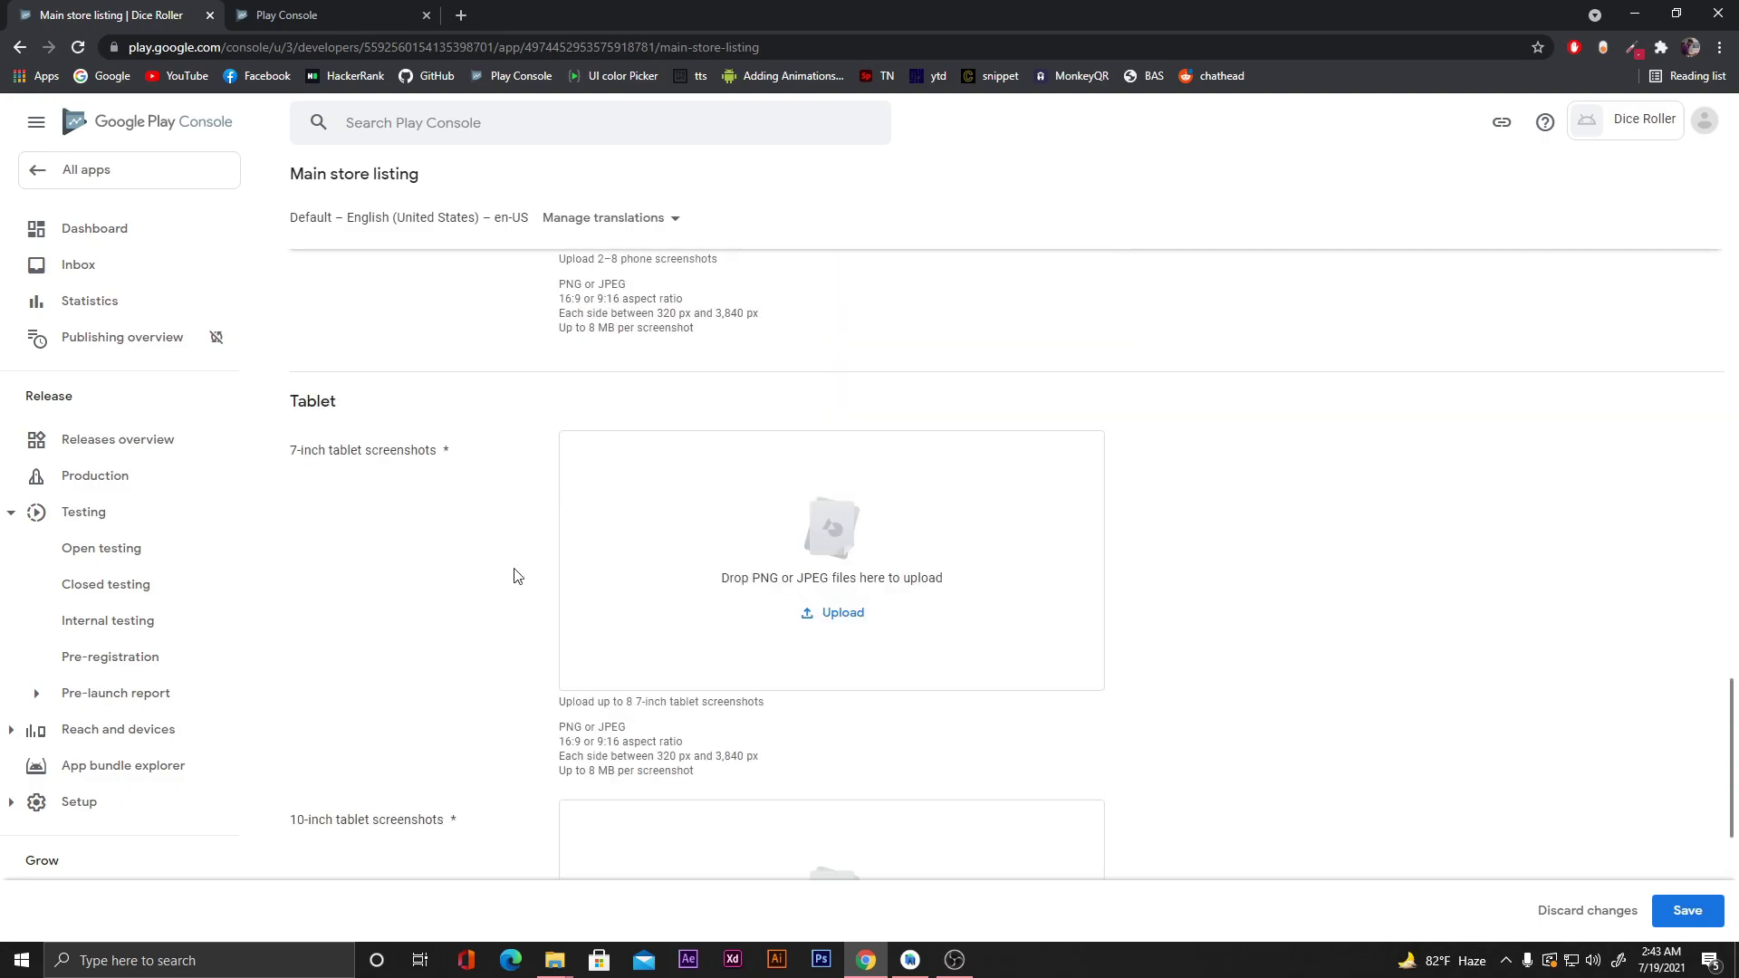
Upload the six dice images as 7-inch tablet screenshots.
click(841, 616)
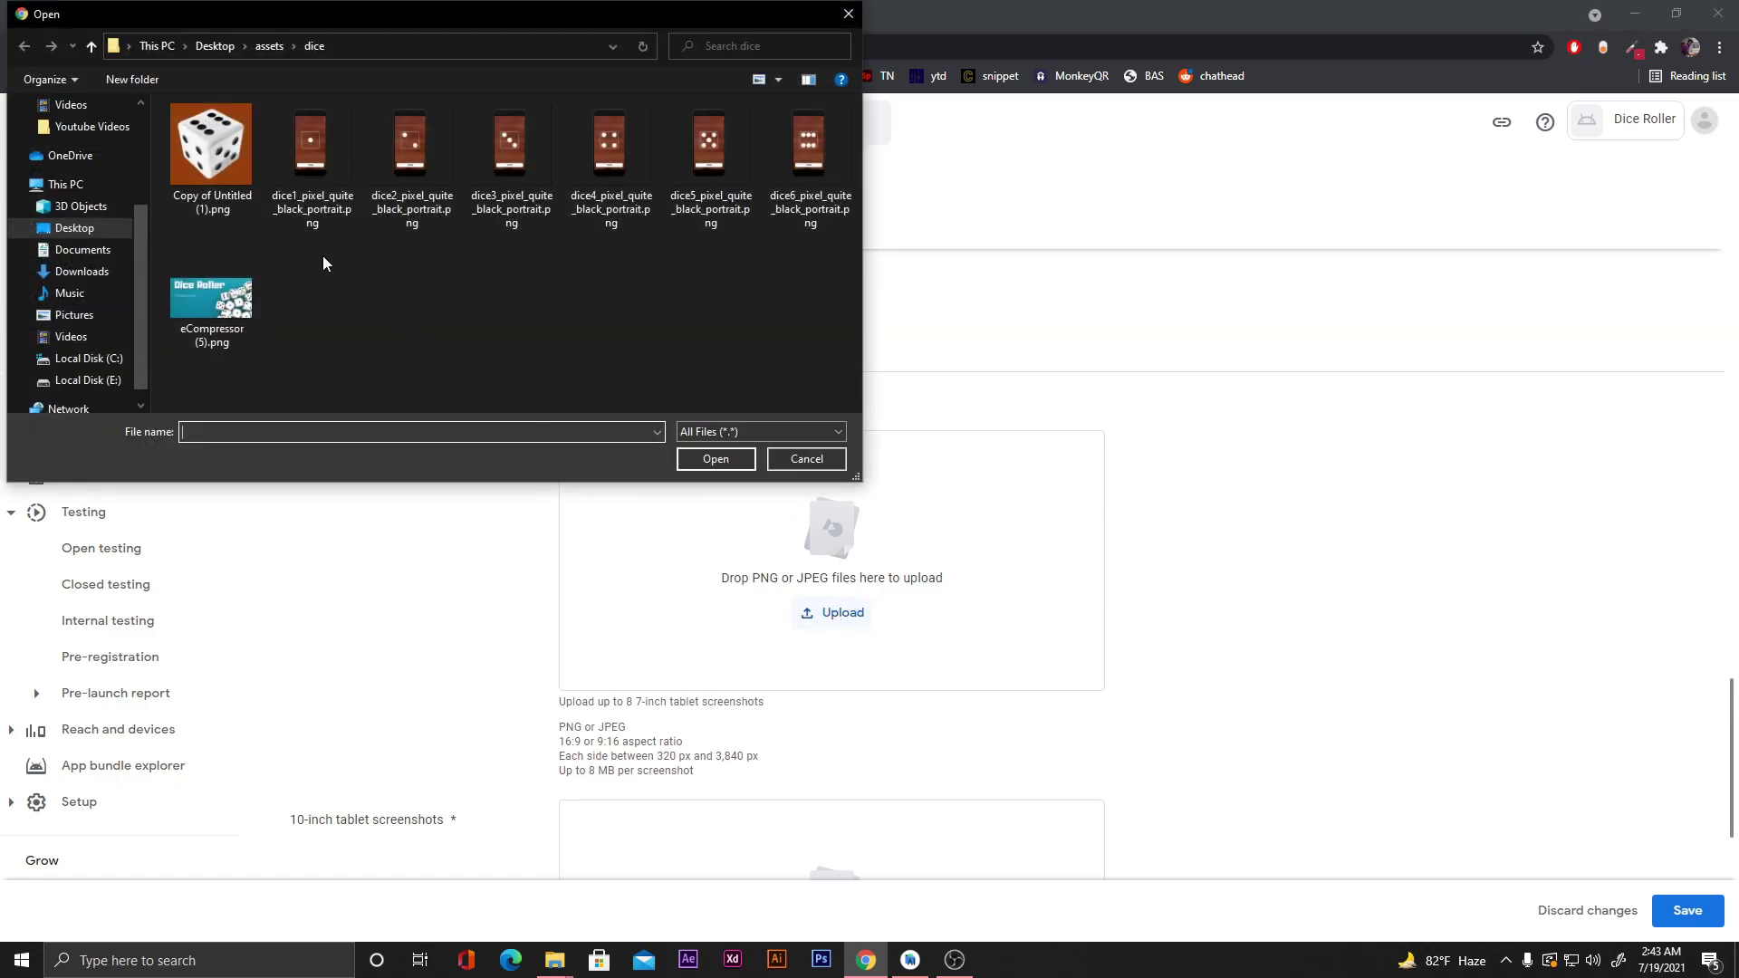
drag(297, 261, 747, 266)
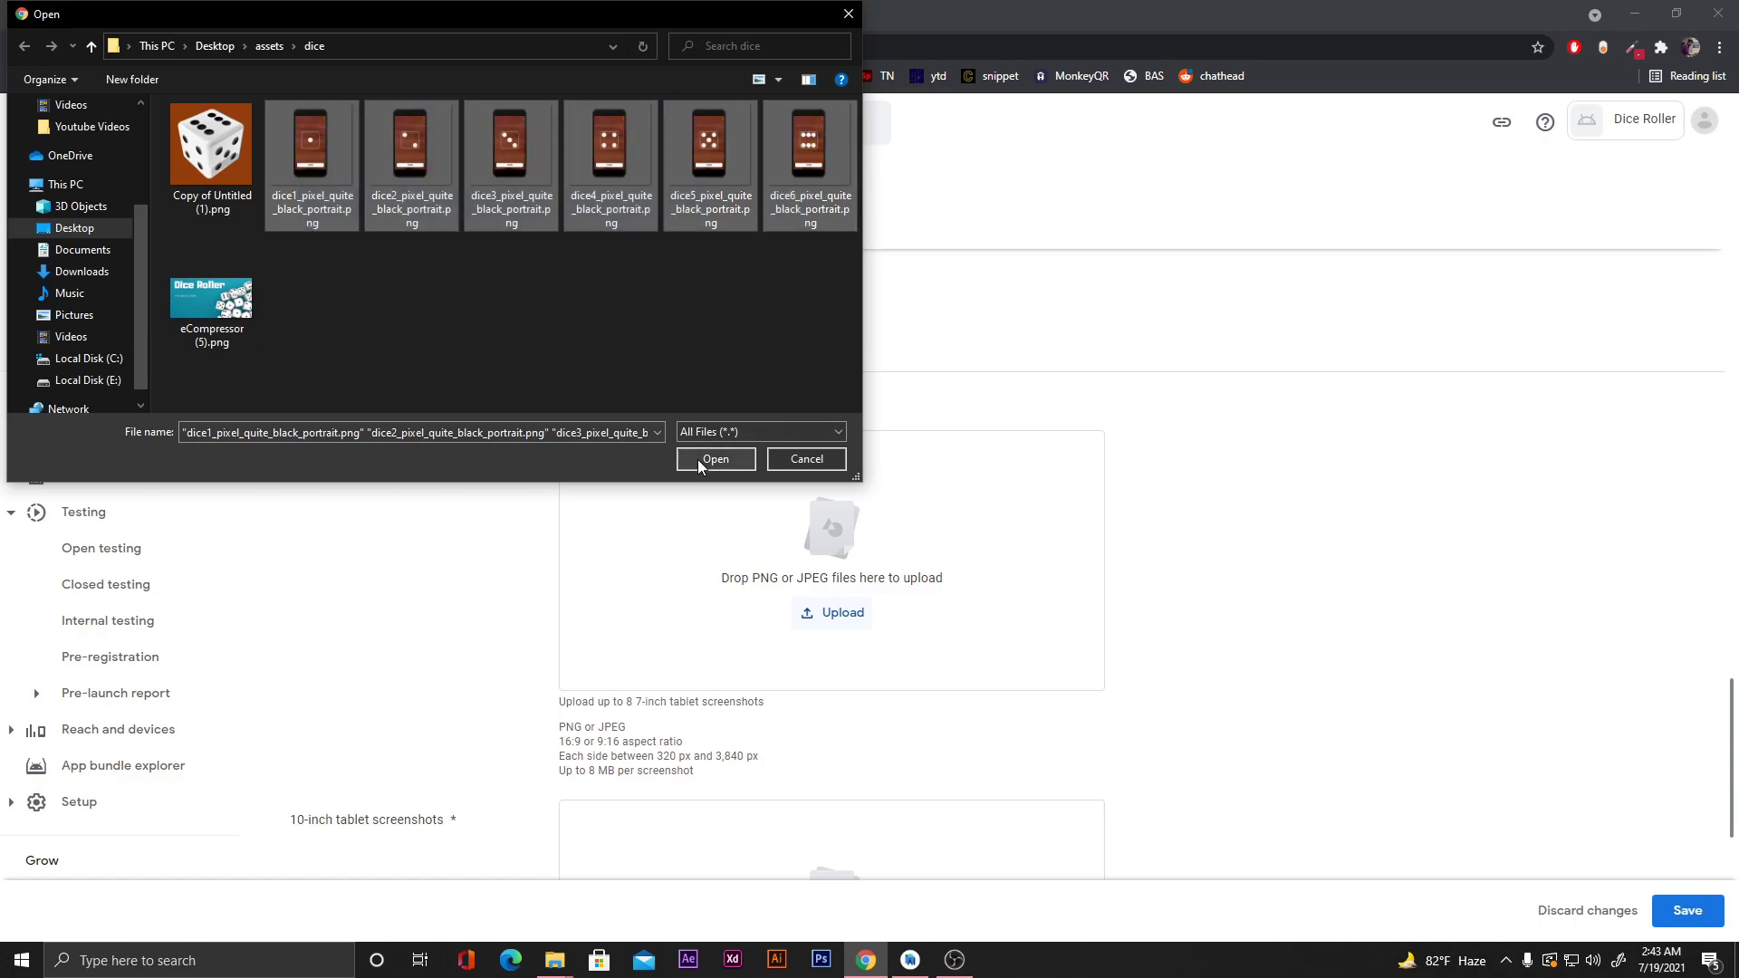
click(698, 461)
Upload the same six dice images as 10-inch tablet screenshots and confirm both sections show 6 / 8.
scroll(1389, 543, down, 7)
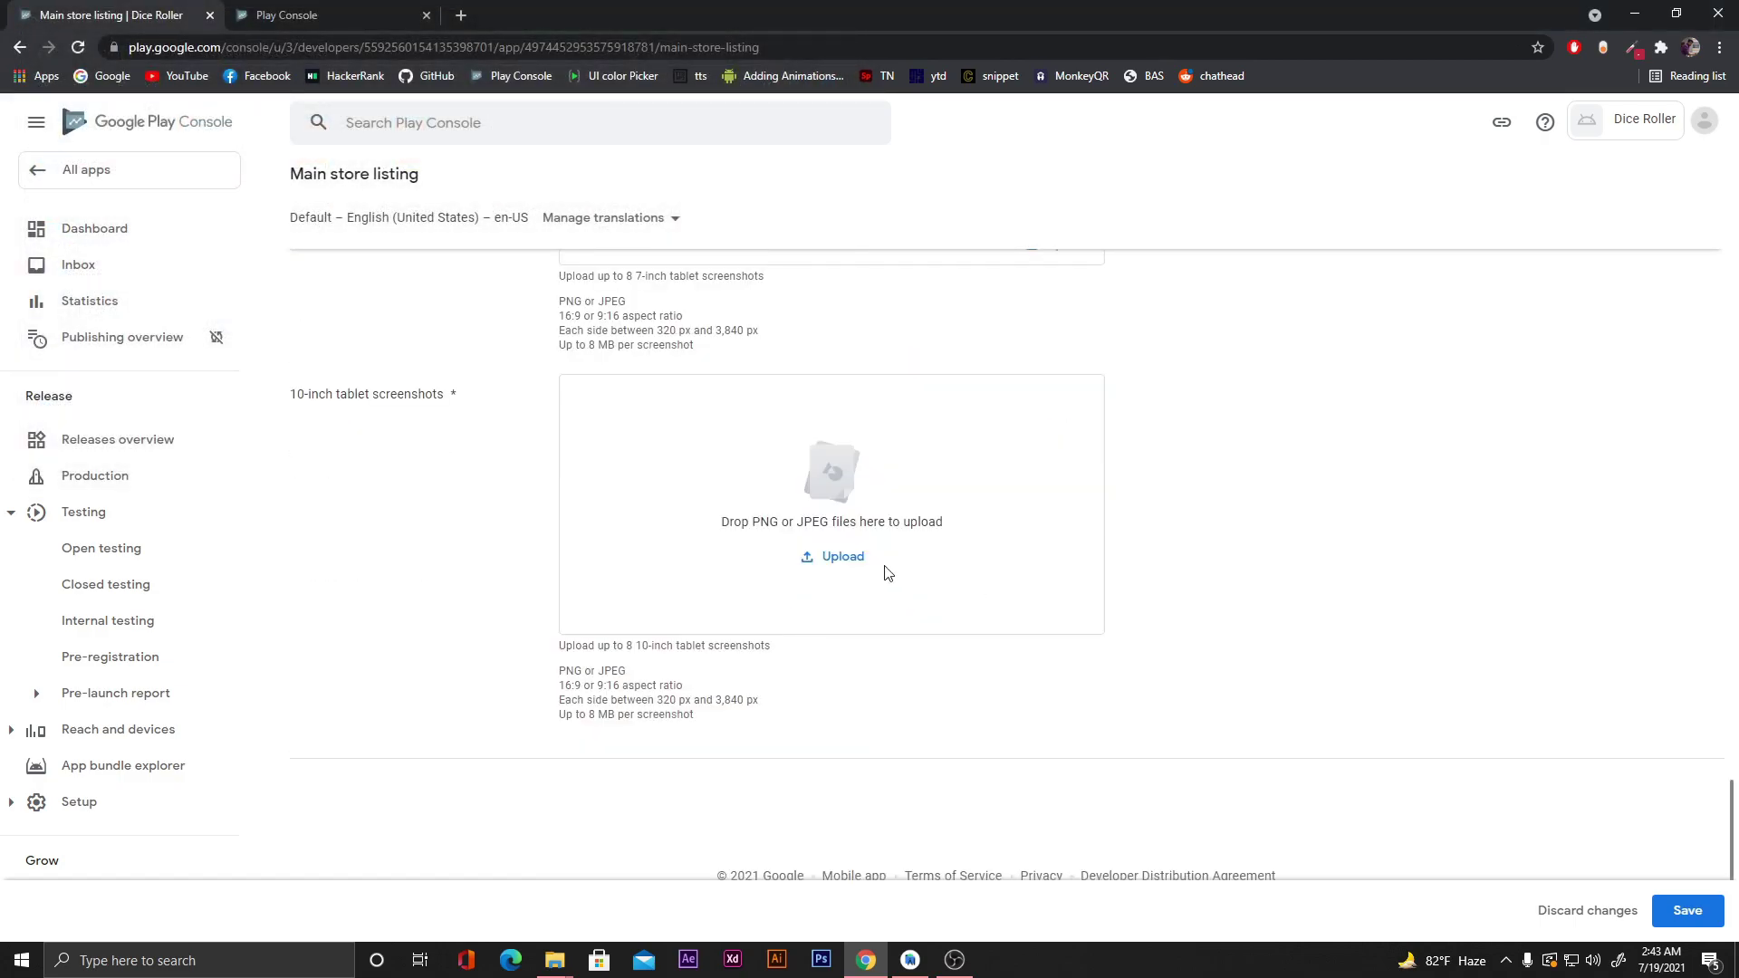
click(829, 556)
drag(299, 244, 785, 172)
click(715, 459)
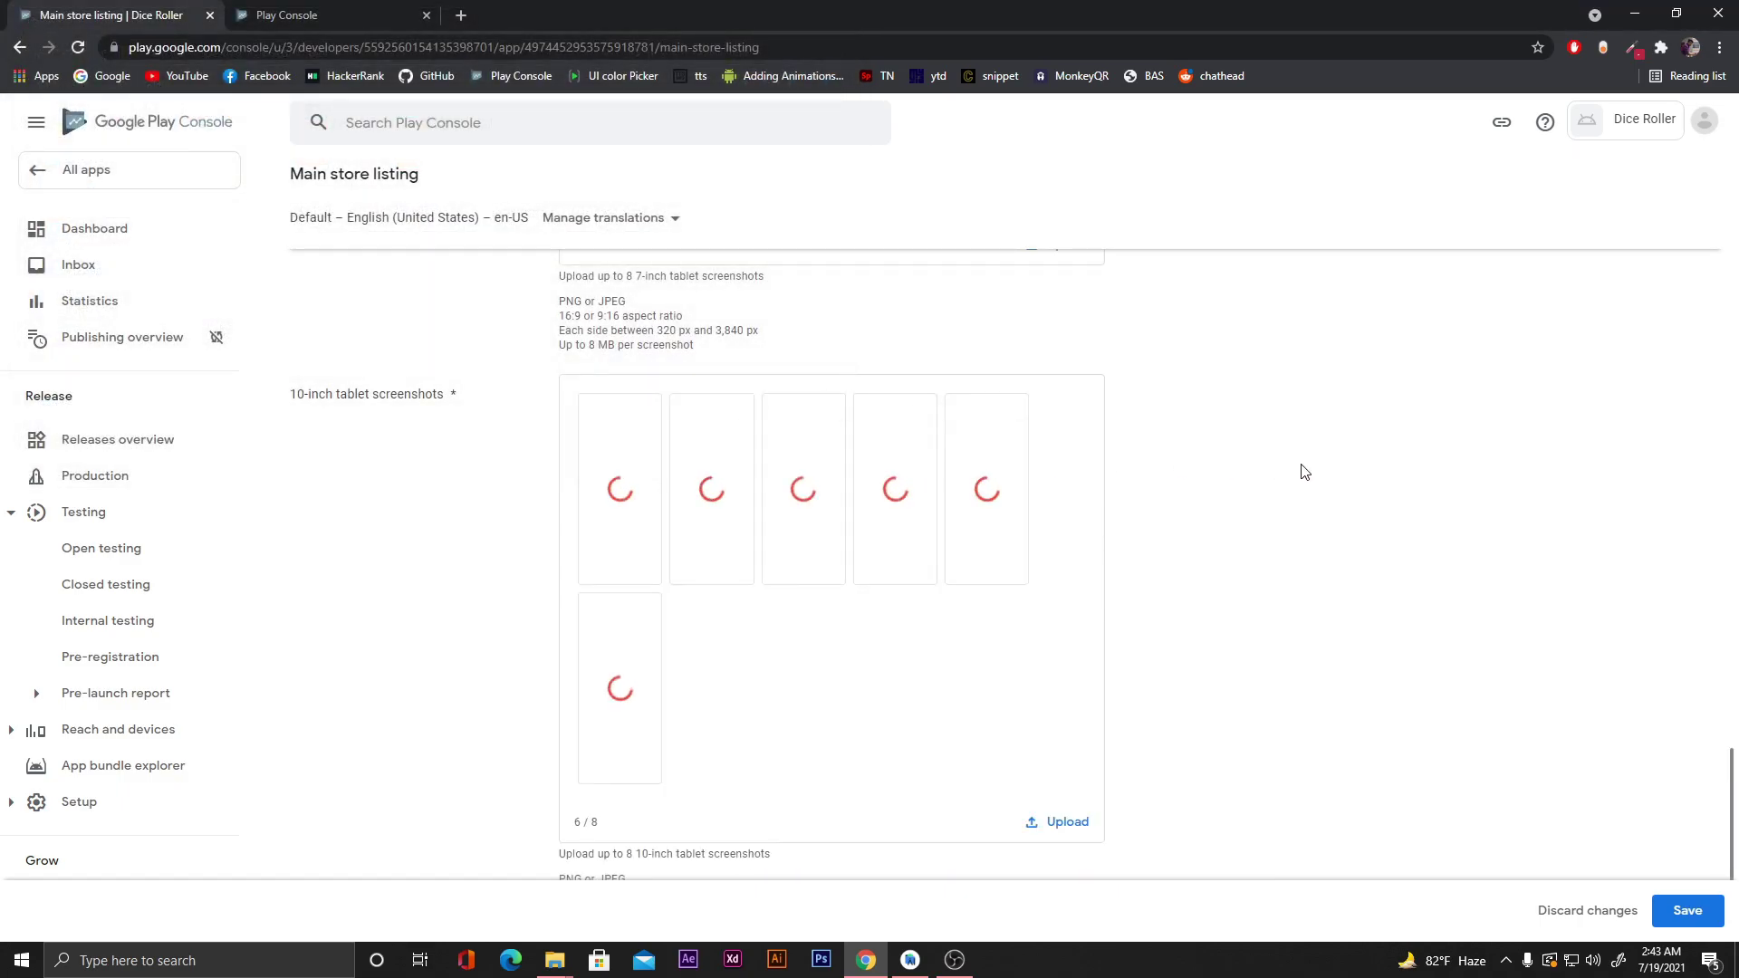
scroll(1301, 471, up, 4)
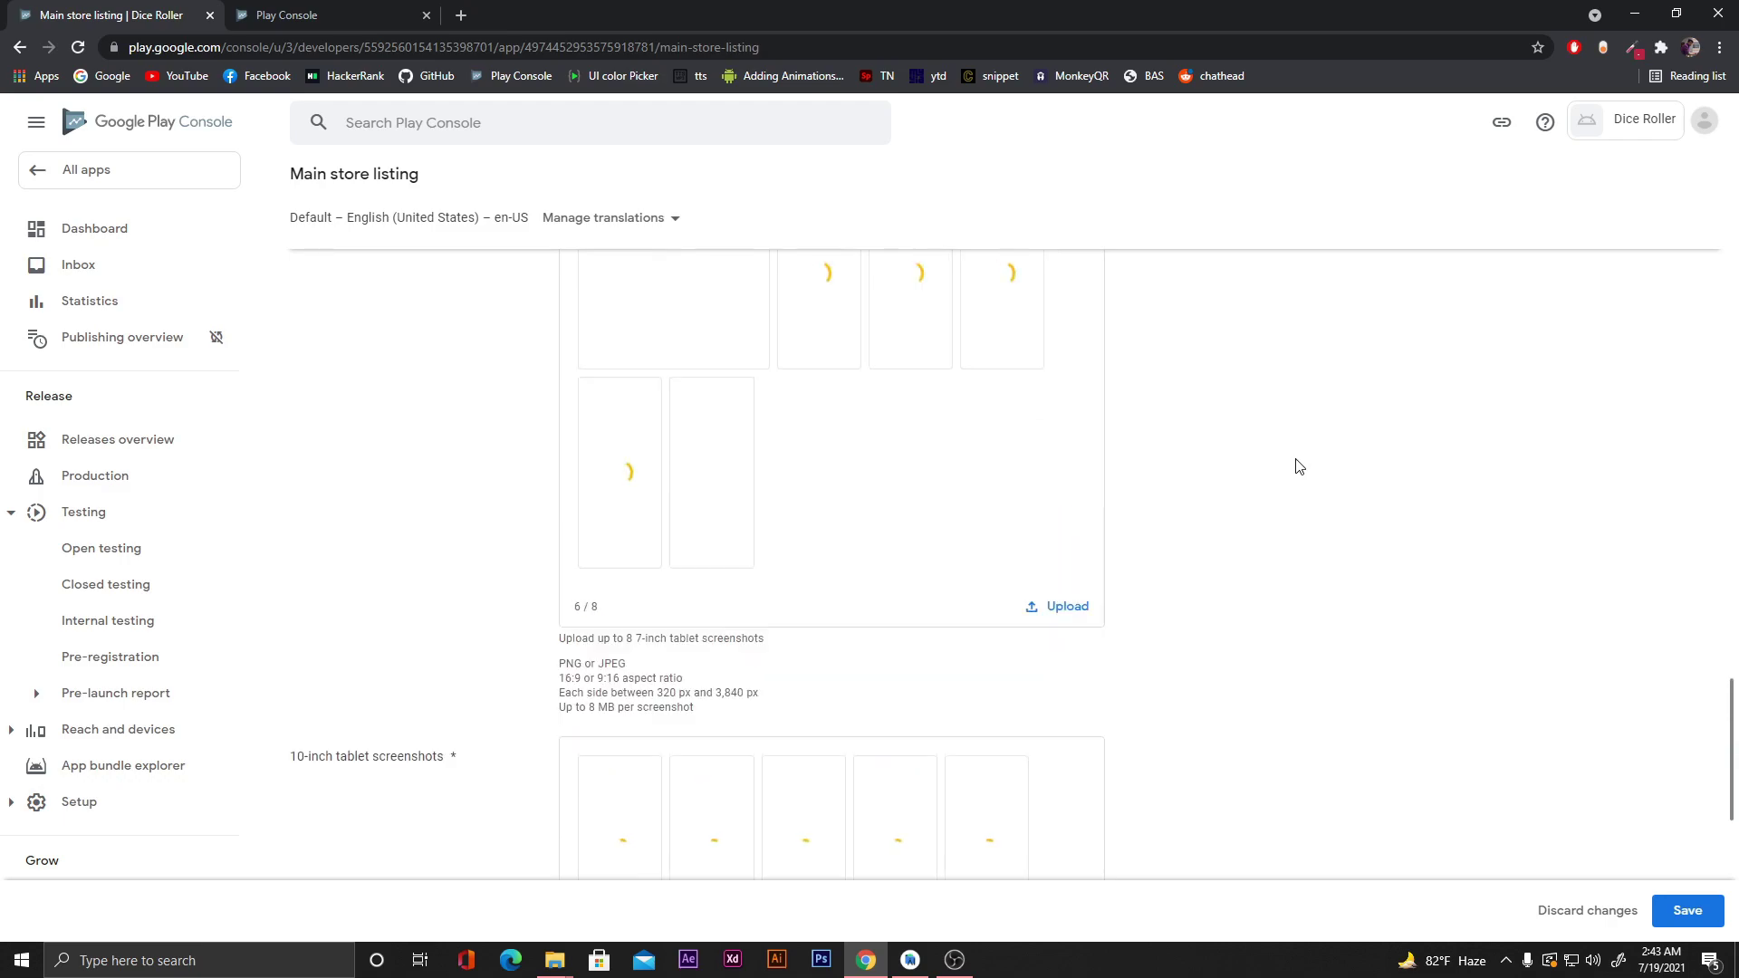
scroll(1298, 466, up, 1)
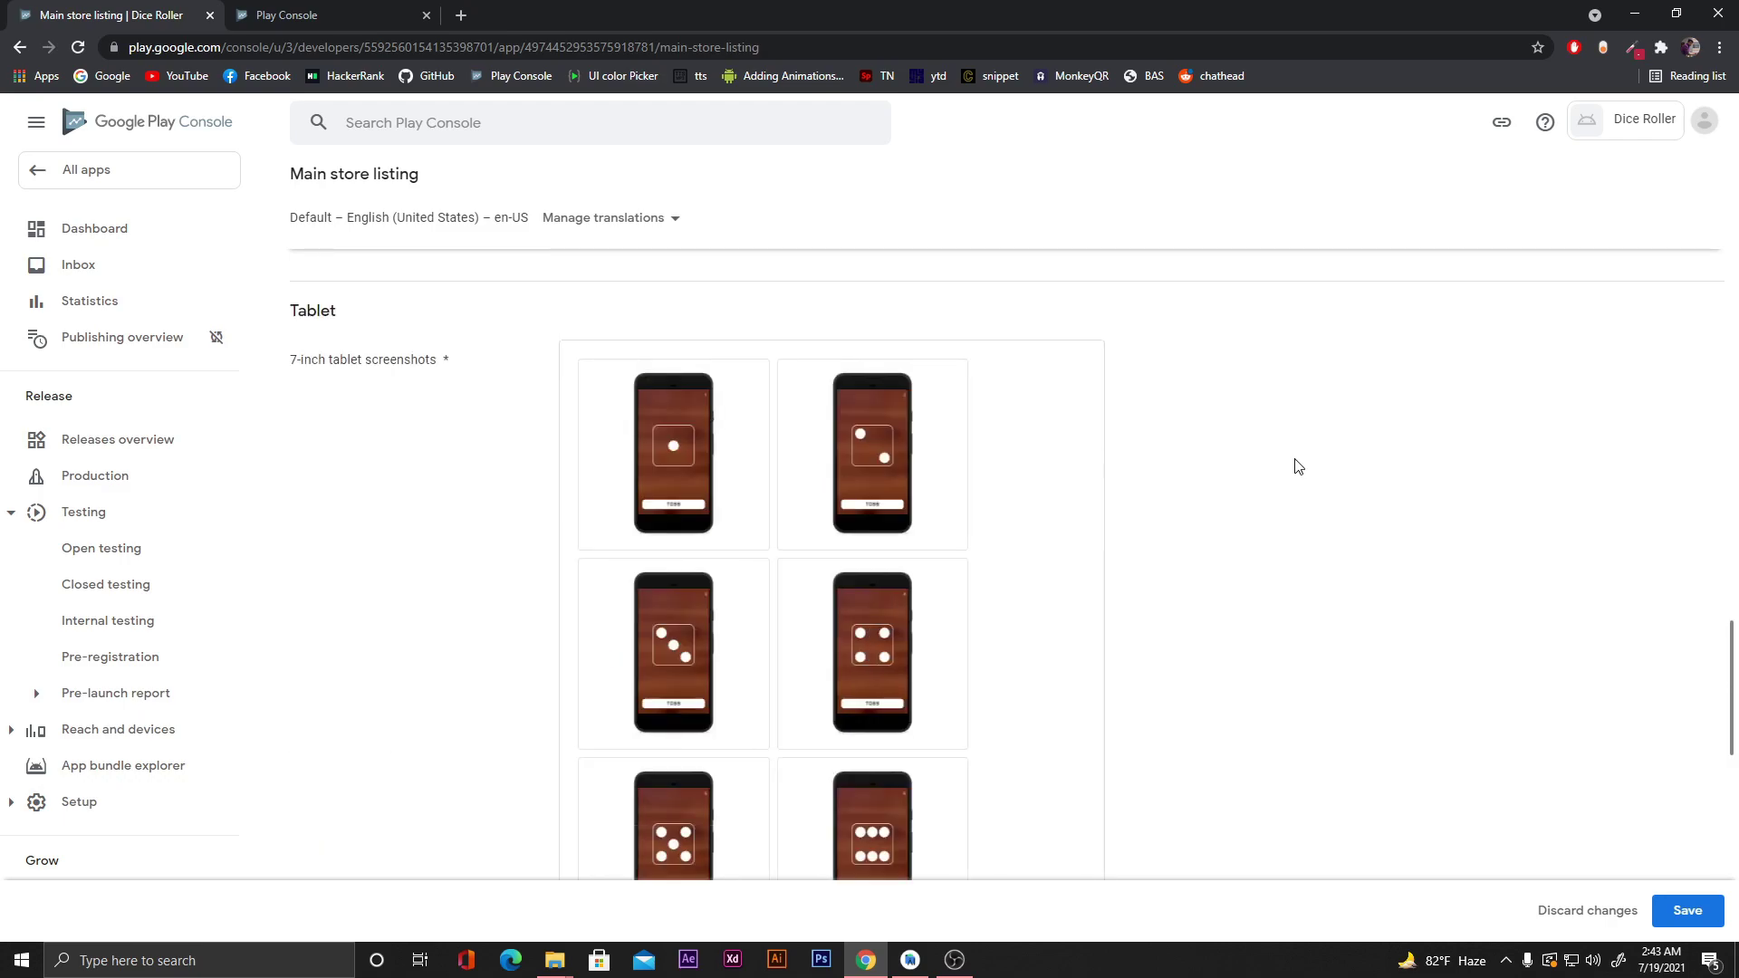
scroll(1298, 466, down, 10)
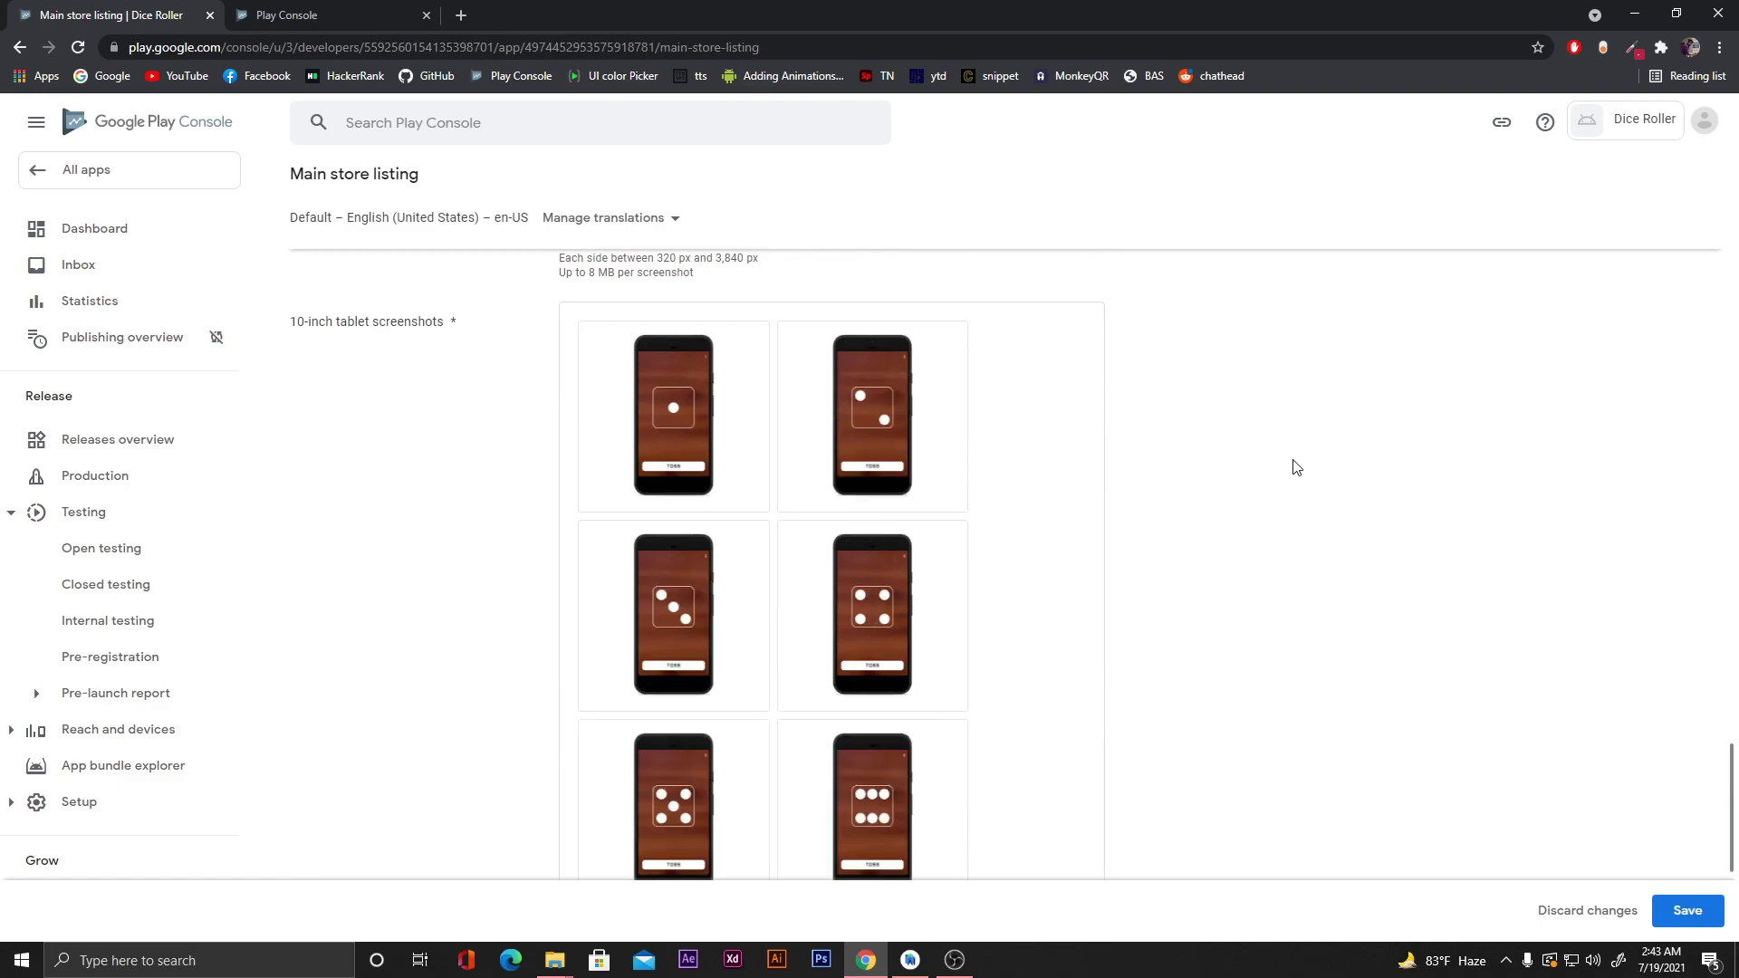
scroll(1297, 467, down, 4)
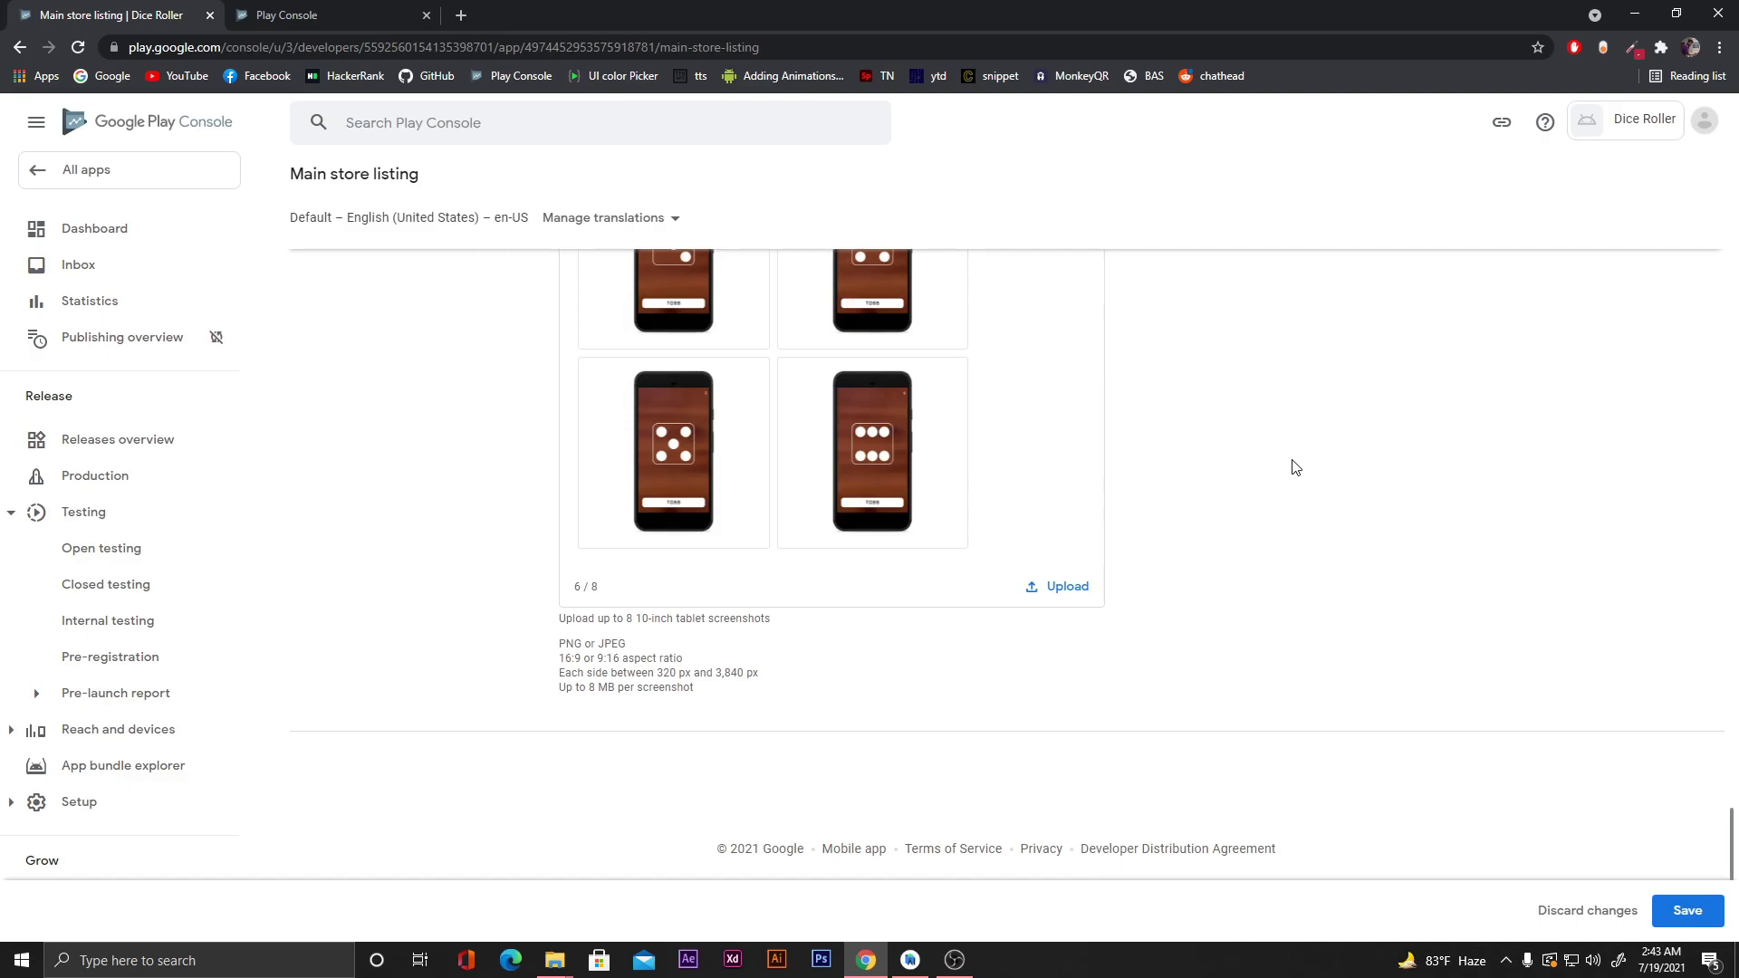
Save the store listing with the new tablet screenshots.
click(1686, 915)
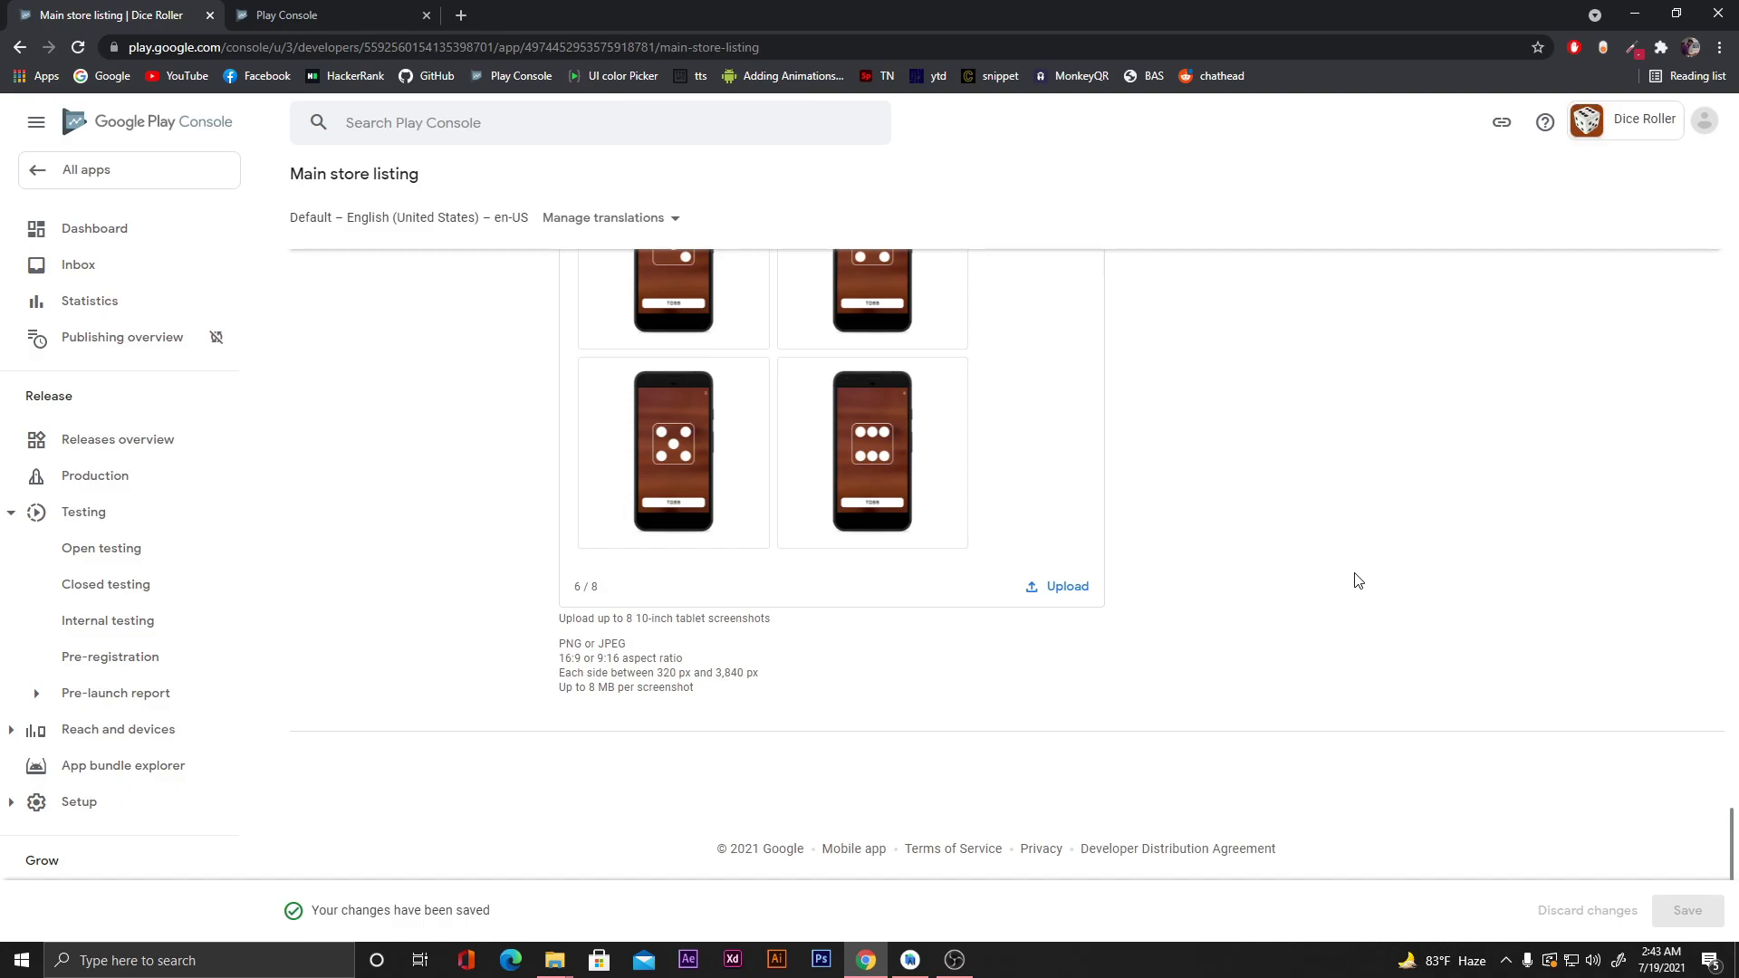
scroll(1358, 580, up, 15)
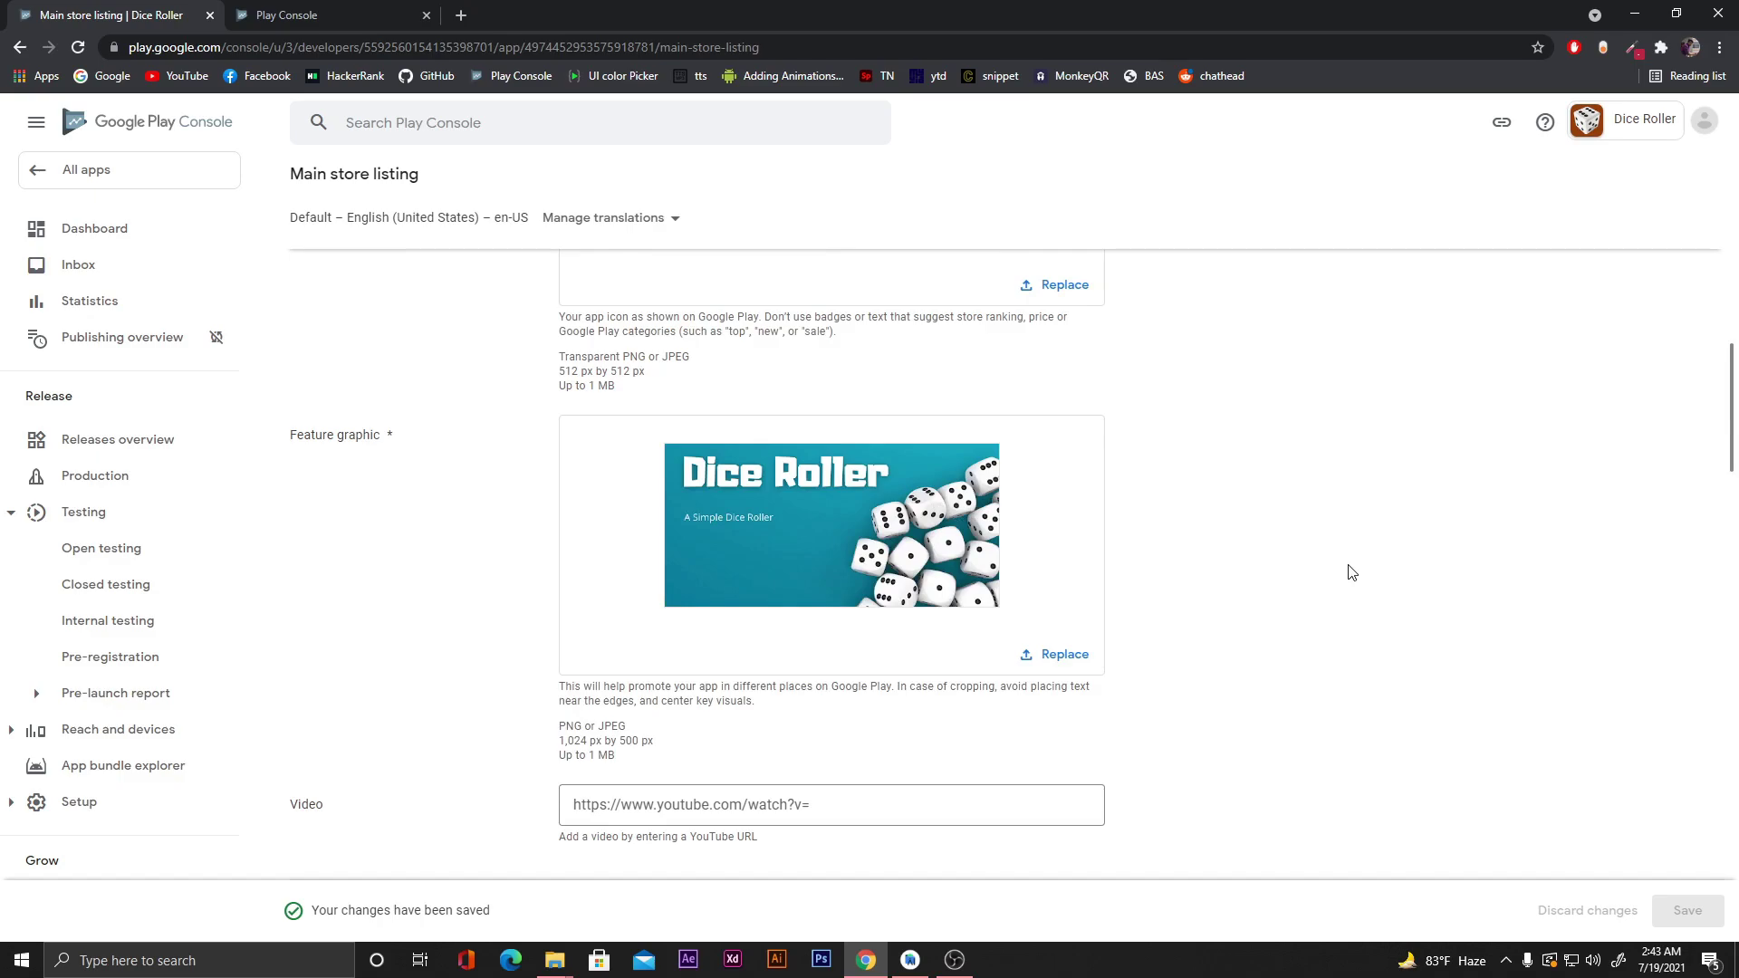
scroll(1349, 570, up, 10)
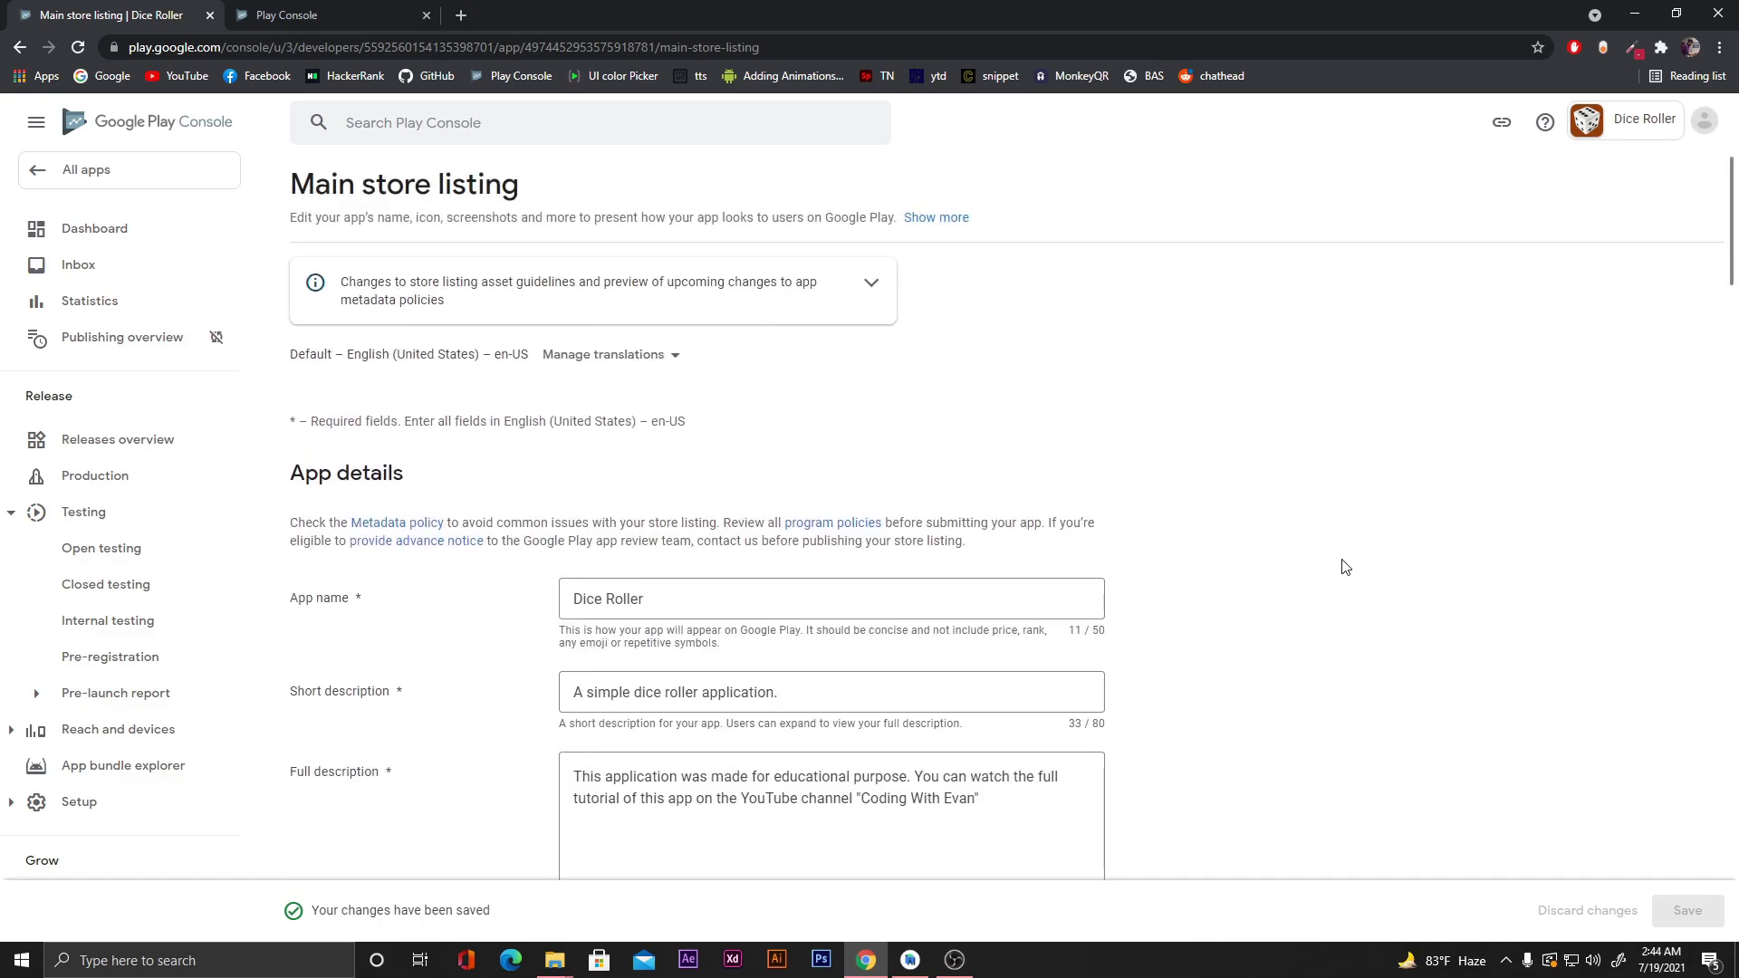
Go via the Dashboard and All apps list back to Dice Roller's app dashboard.
click(147, 246)
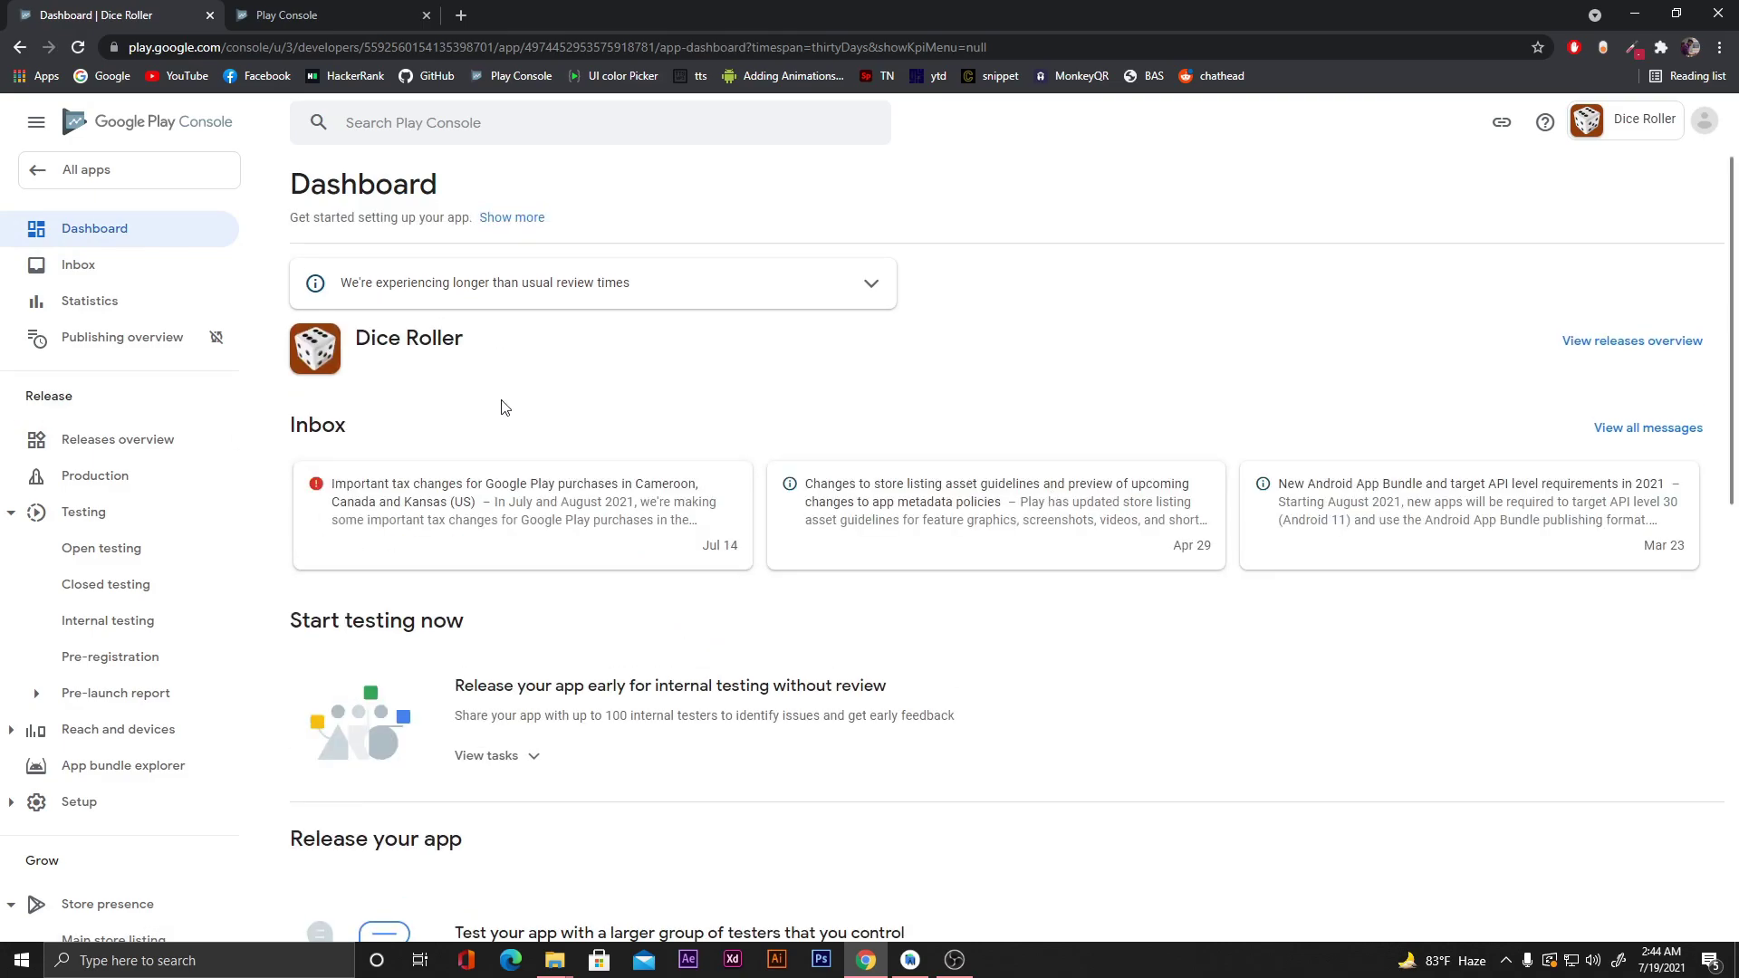
scroll(894, 398, down, 5)
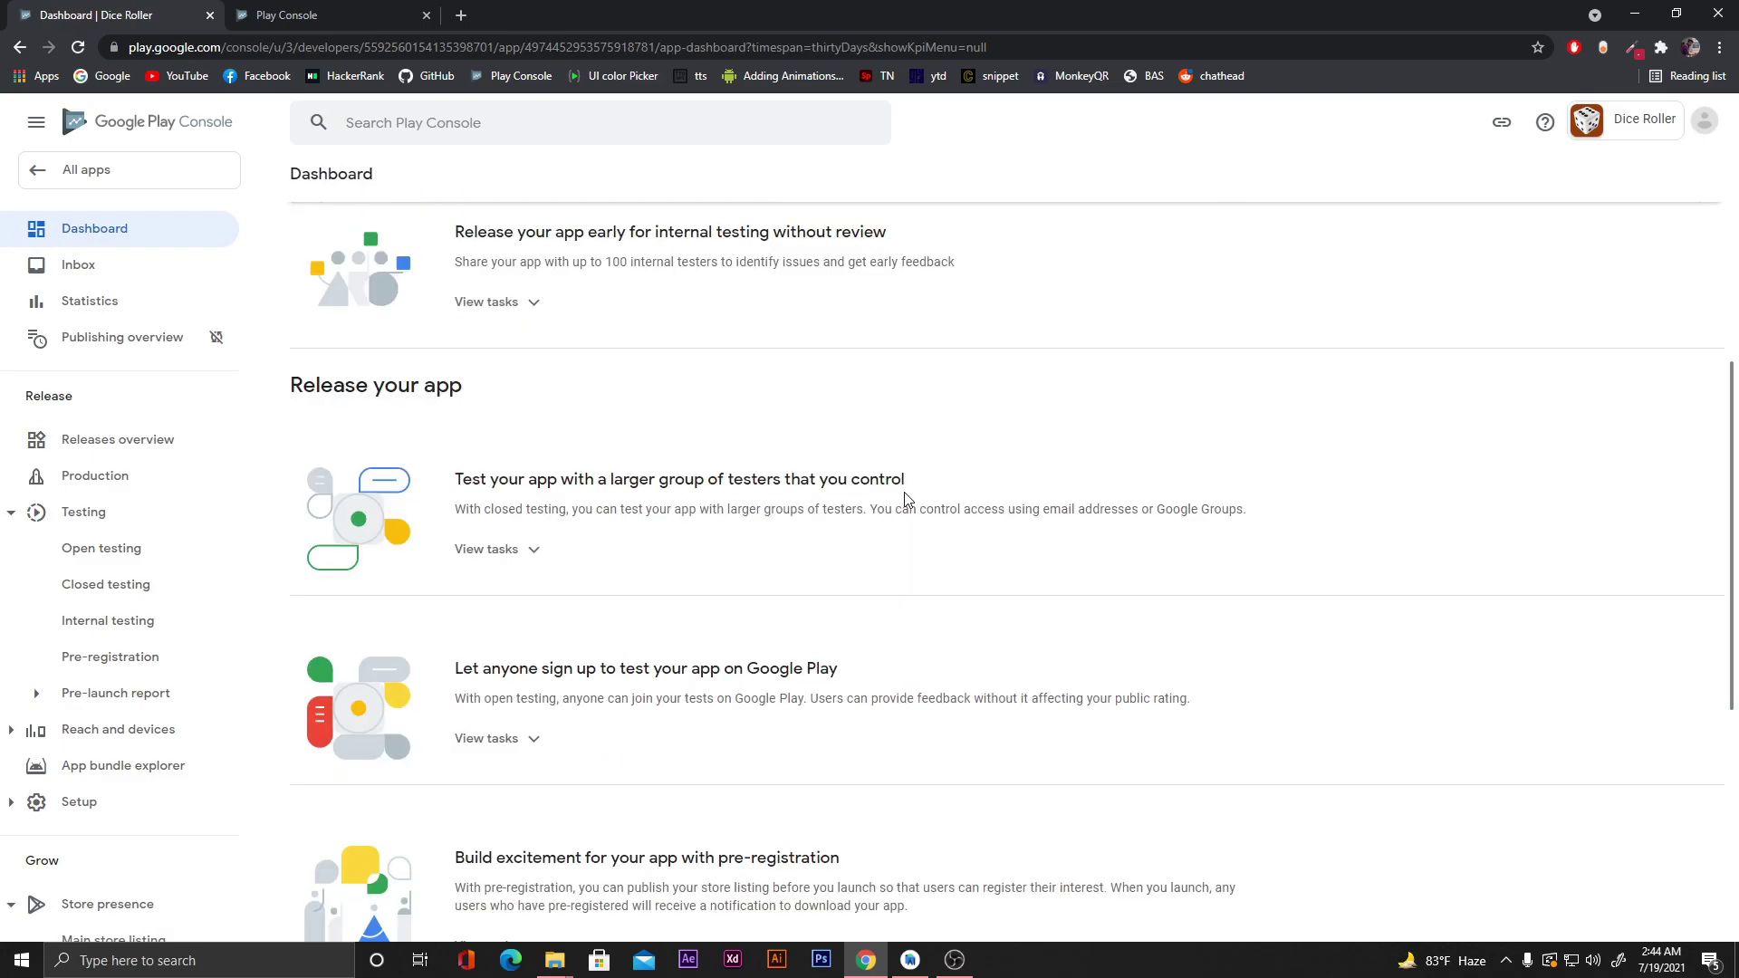
scroll(905, 498, down, 5)
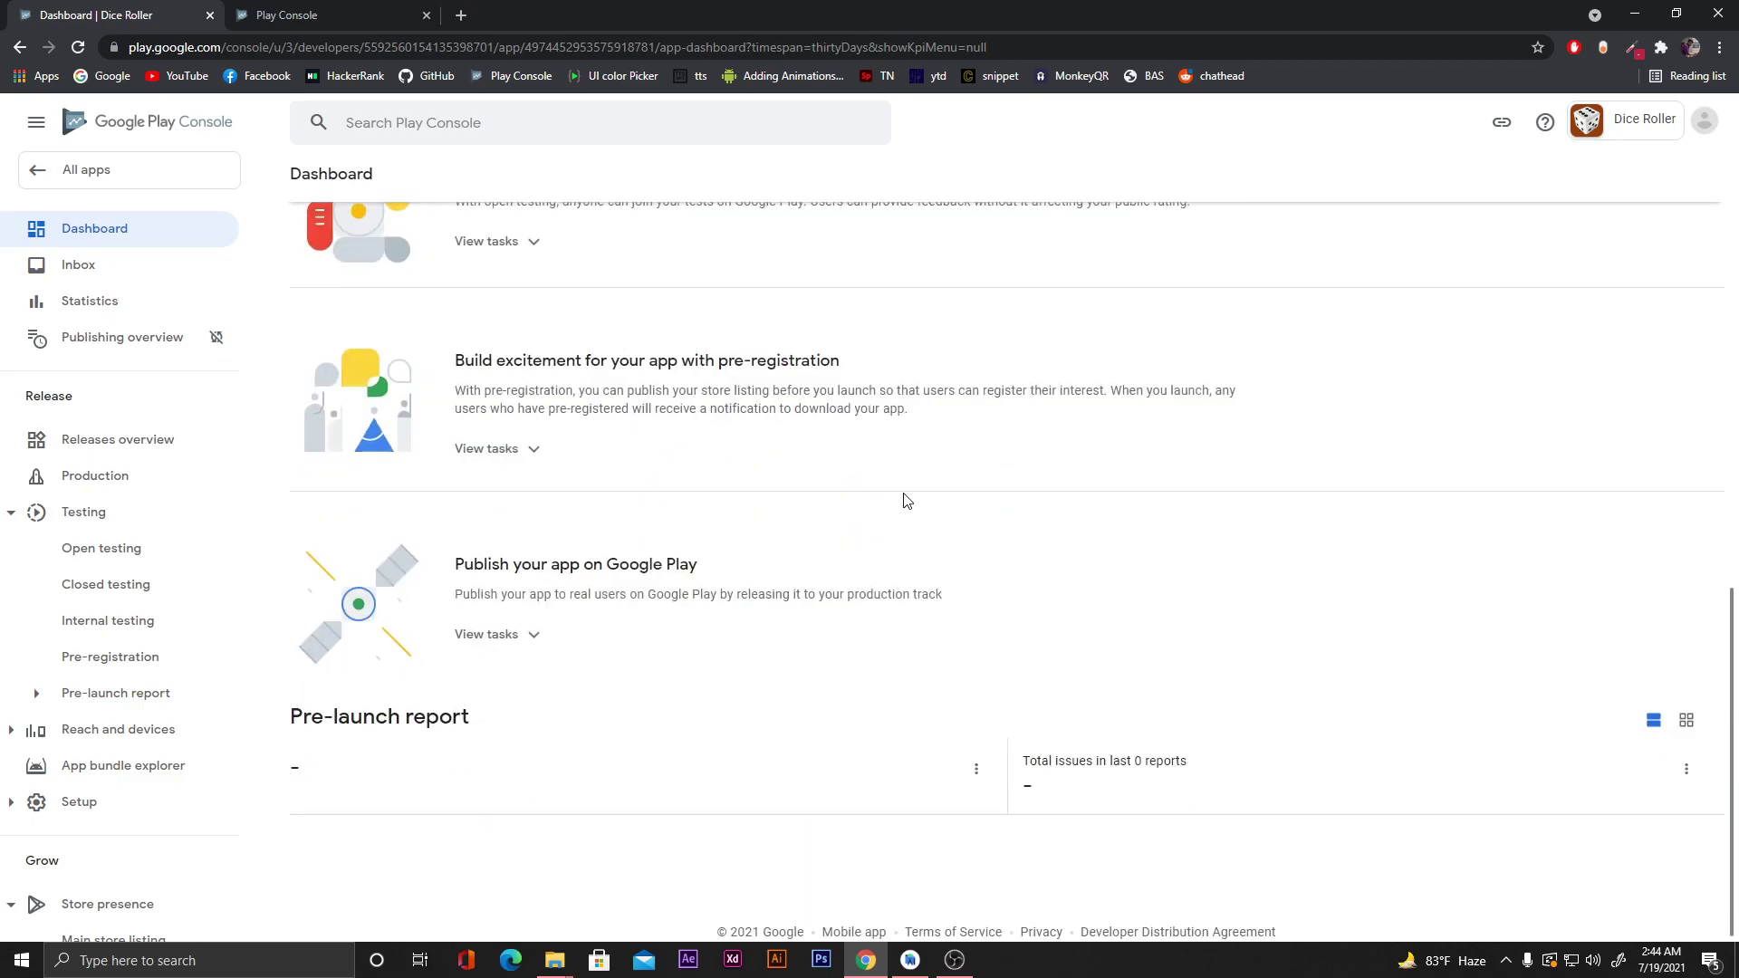
scroll(906, 498, up, 10)
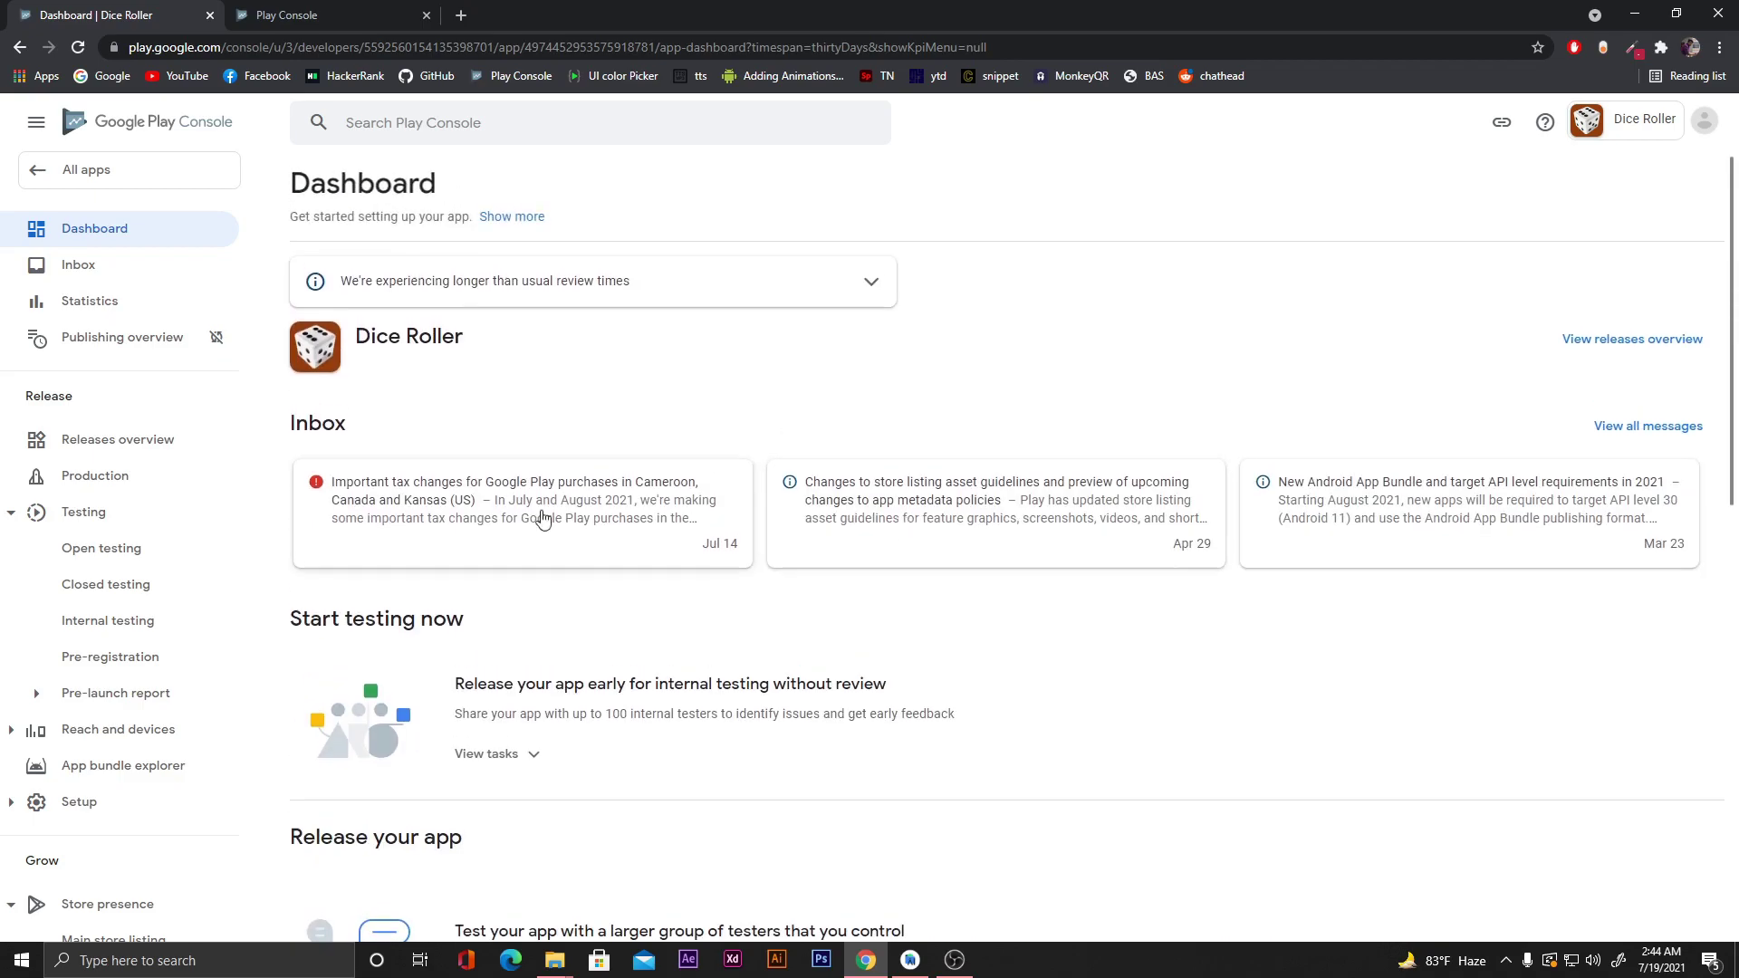
click(94, 176)
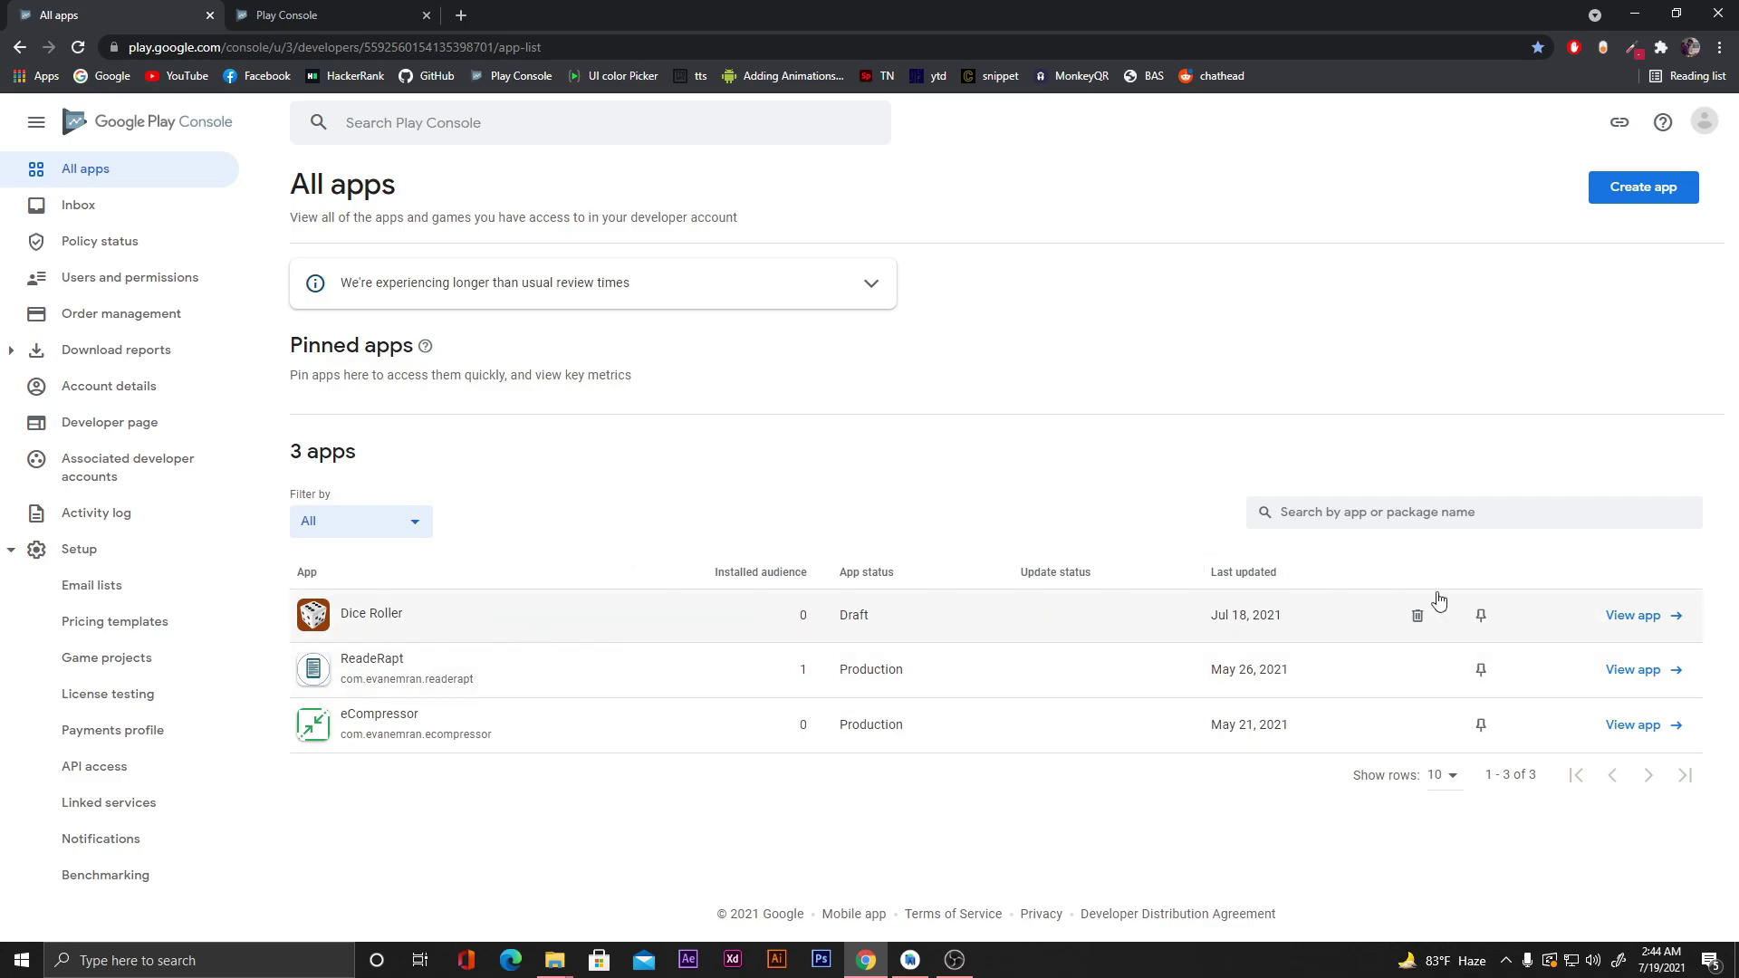
click(1632, 615)
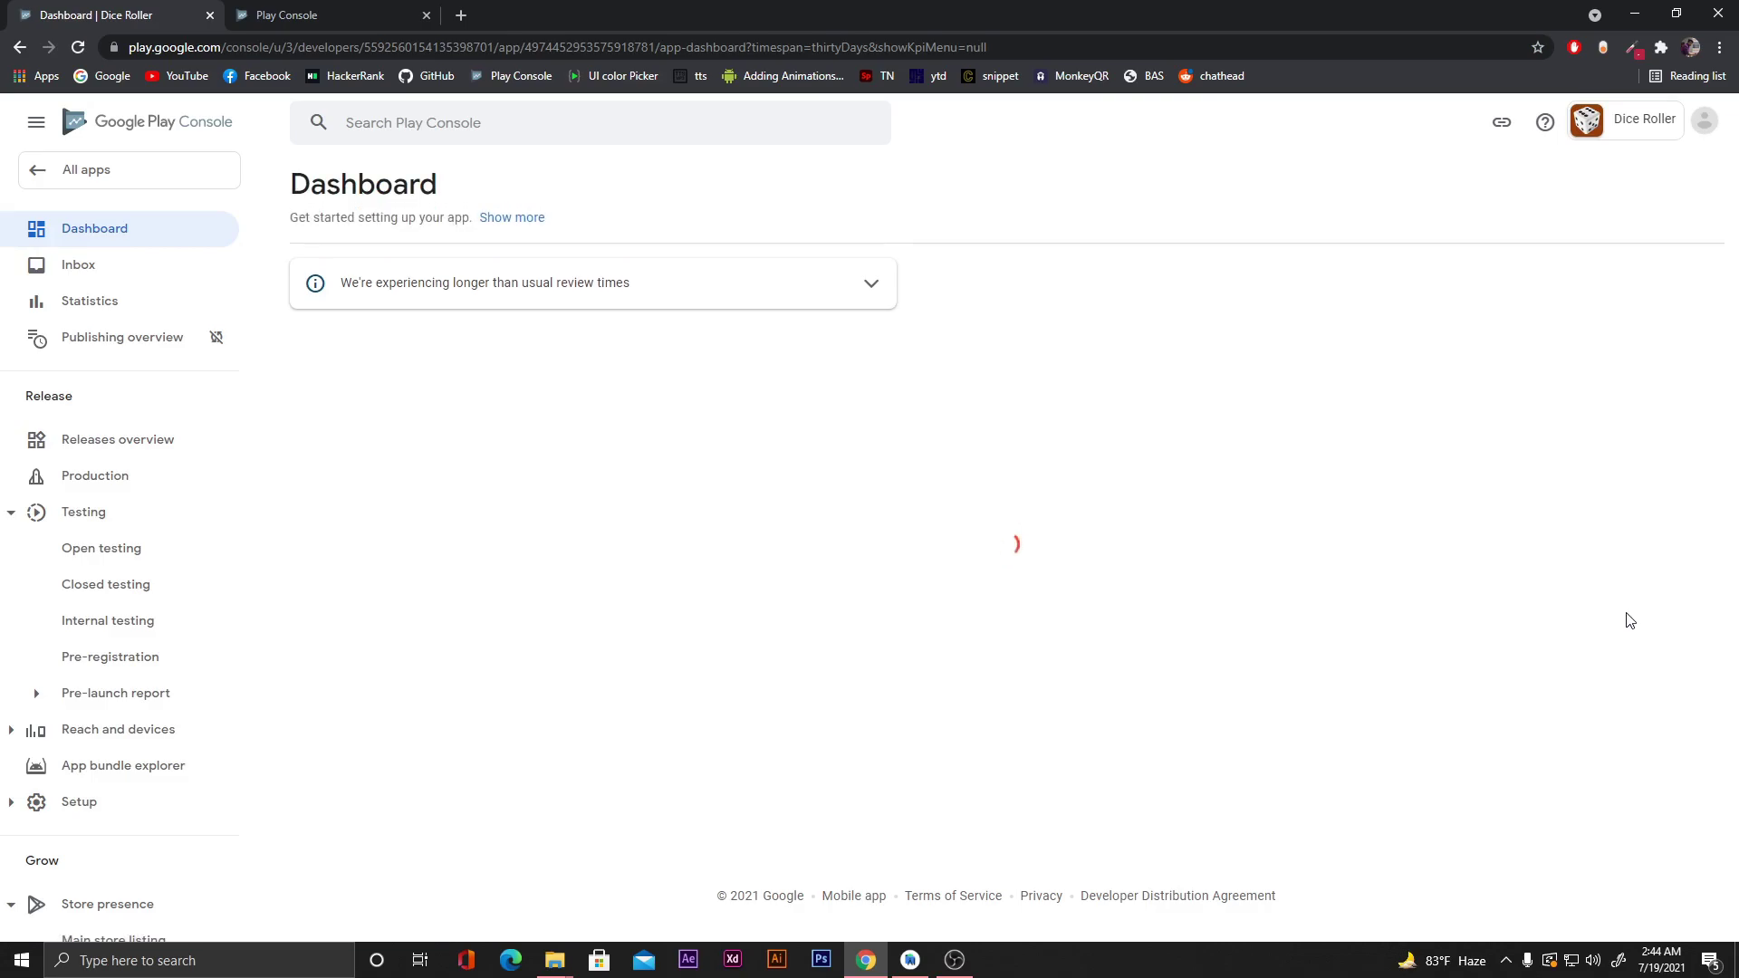
Expand the tasks under Publish your app on Google Play on the Dice Roller dashboard.
scroll(1395, 720, down, 5)
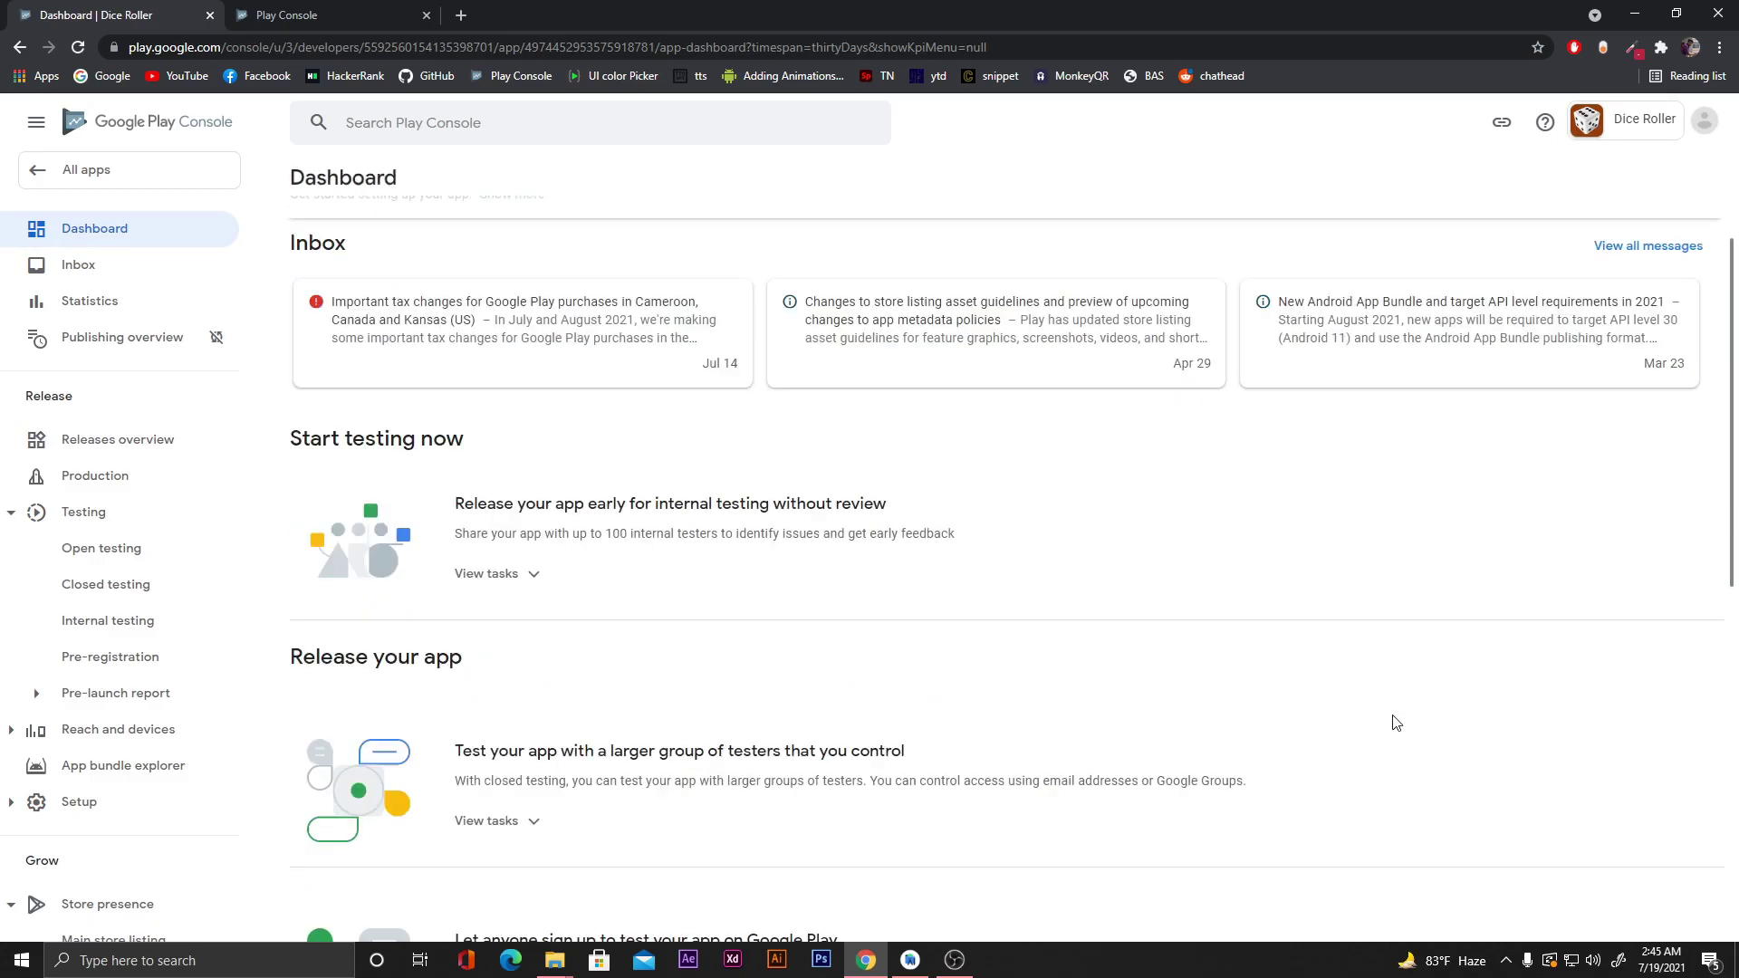
scroll(1395, 721, up, 1)
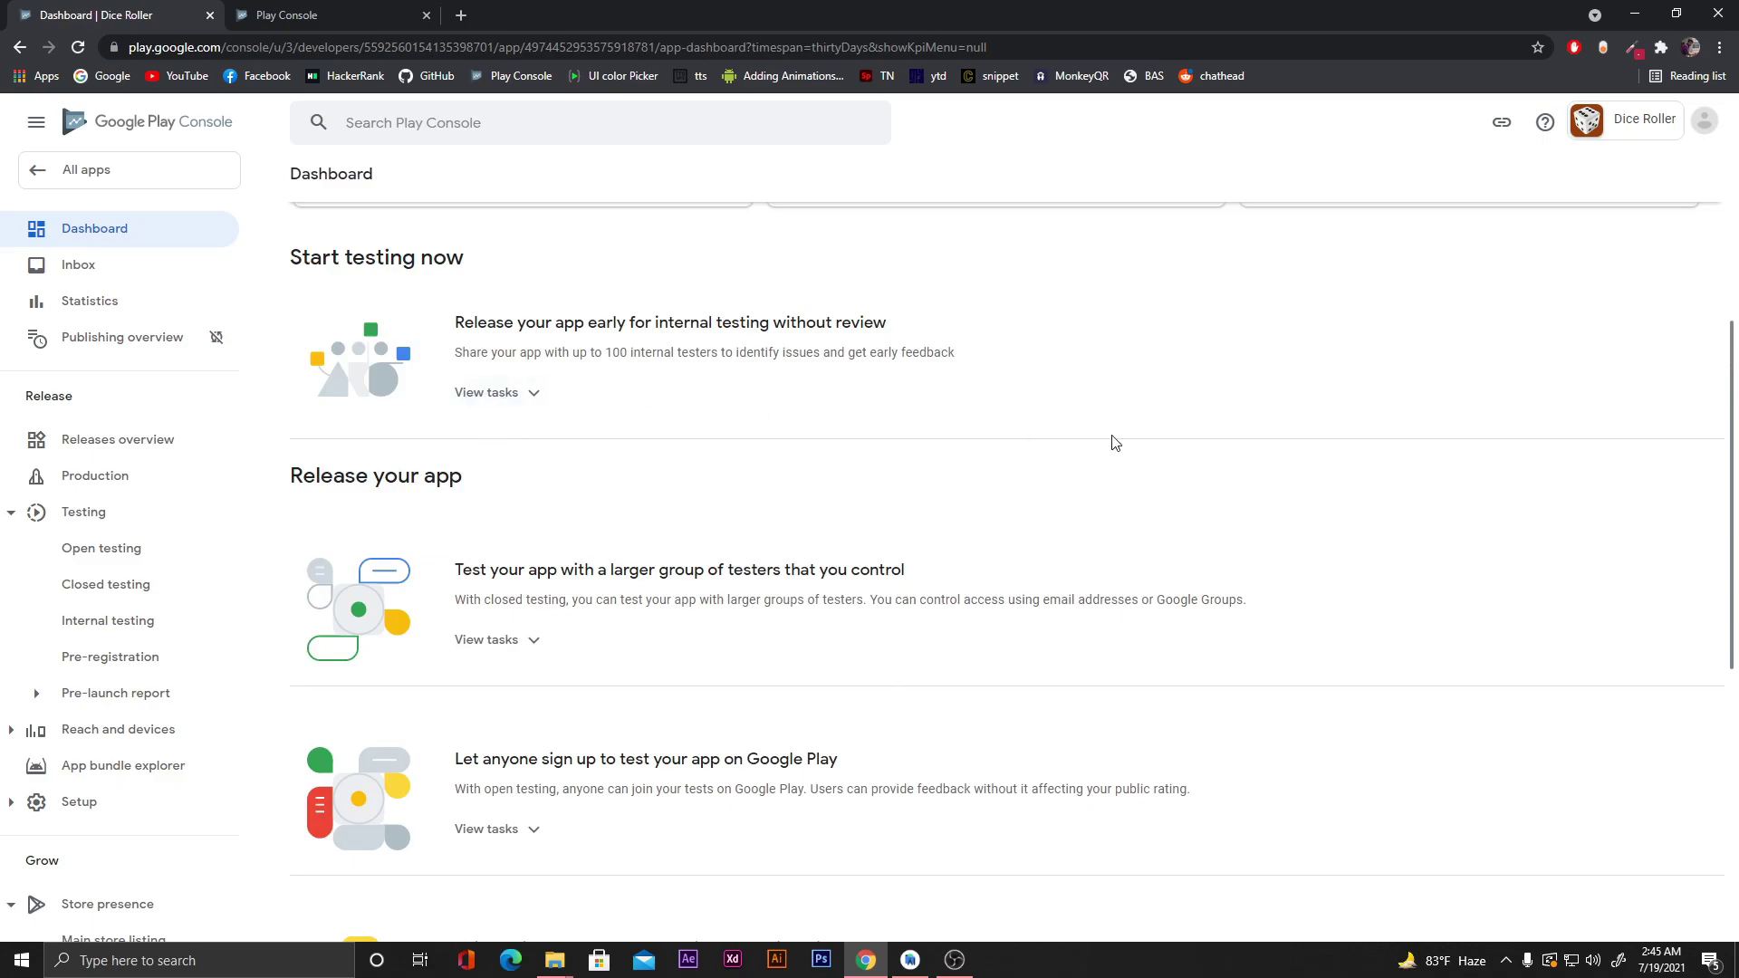
scroll(1115, 442, down, 6)
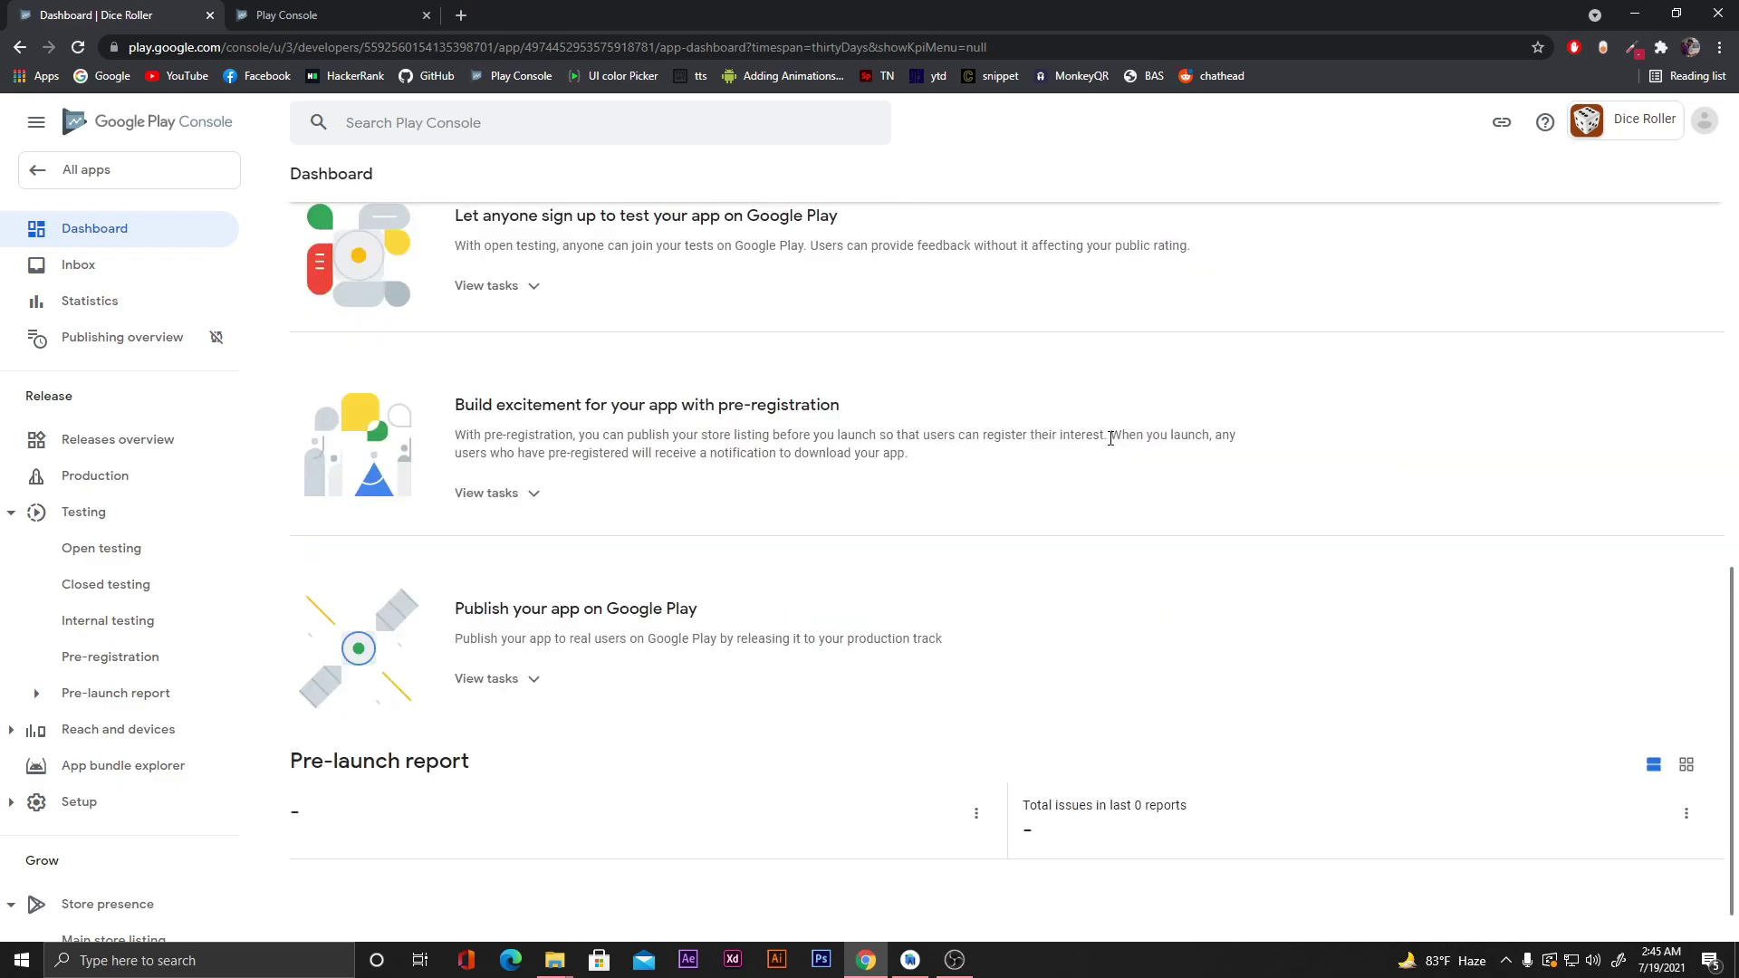
scroll(1086, 453, up, 2)
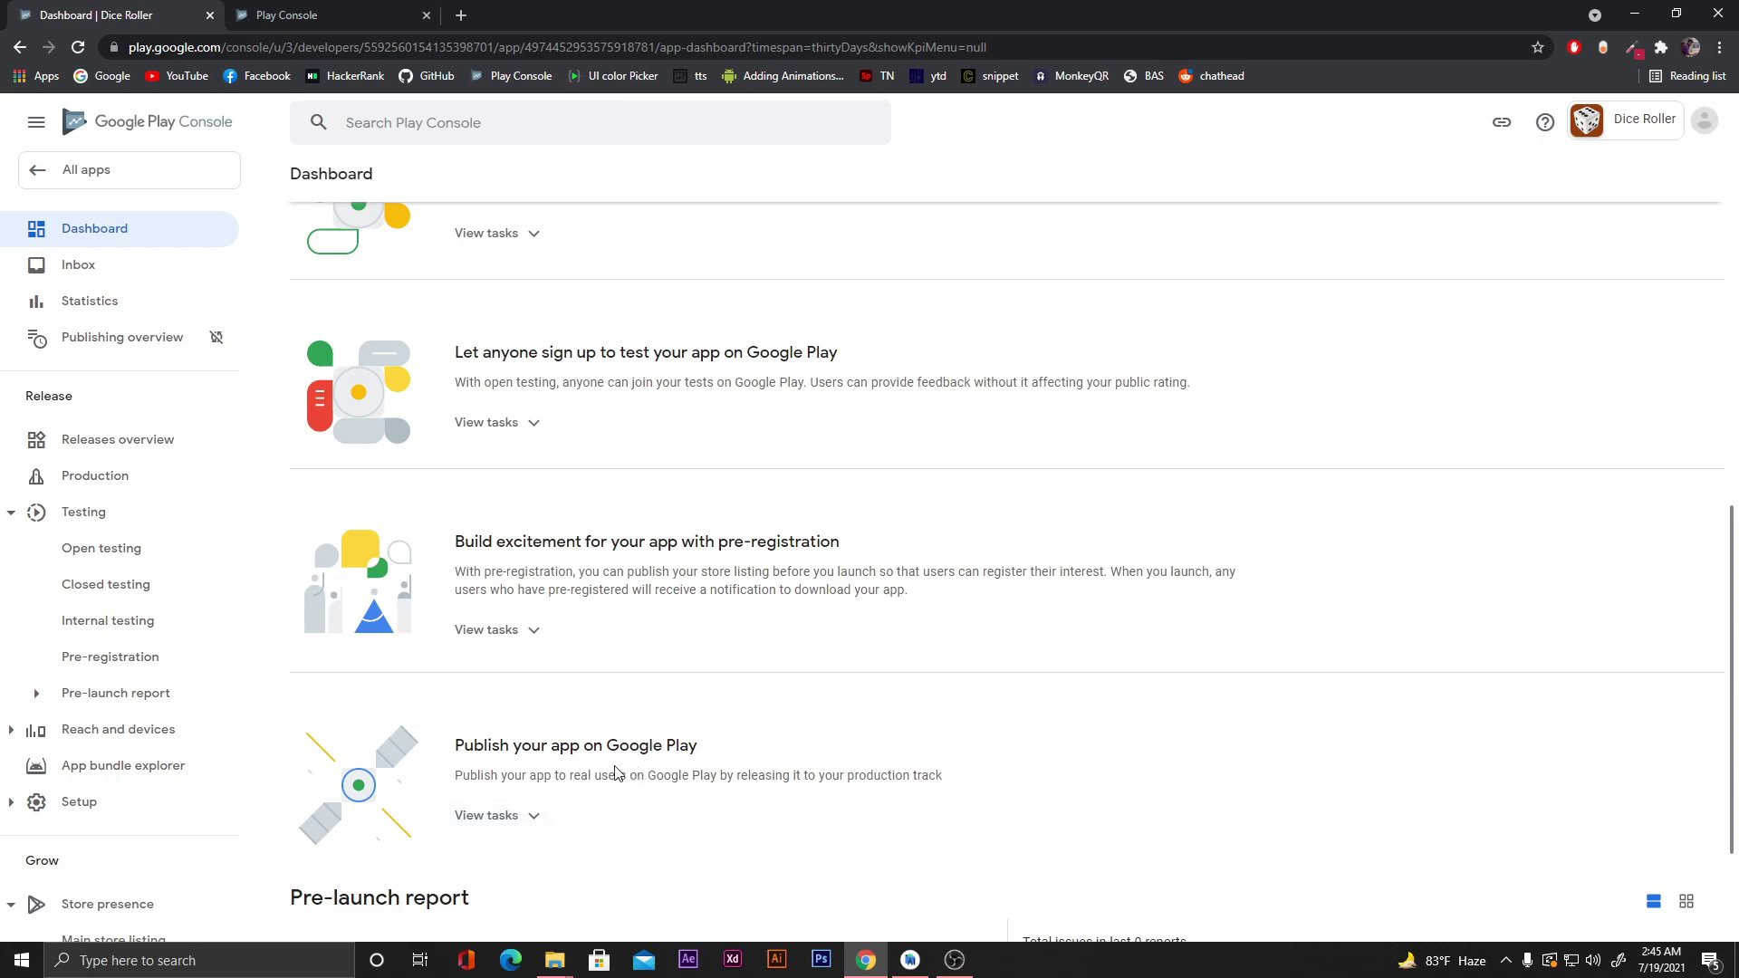
click(486, 816)
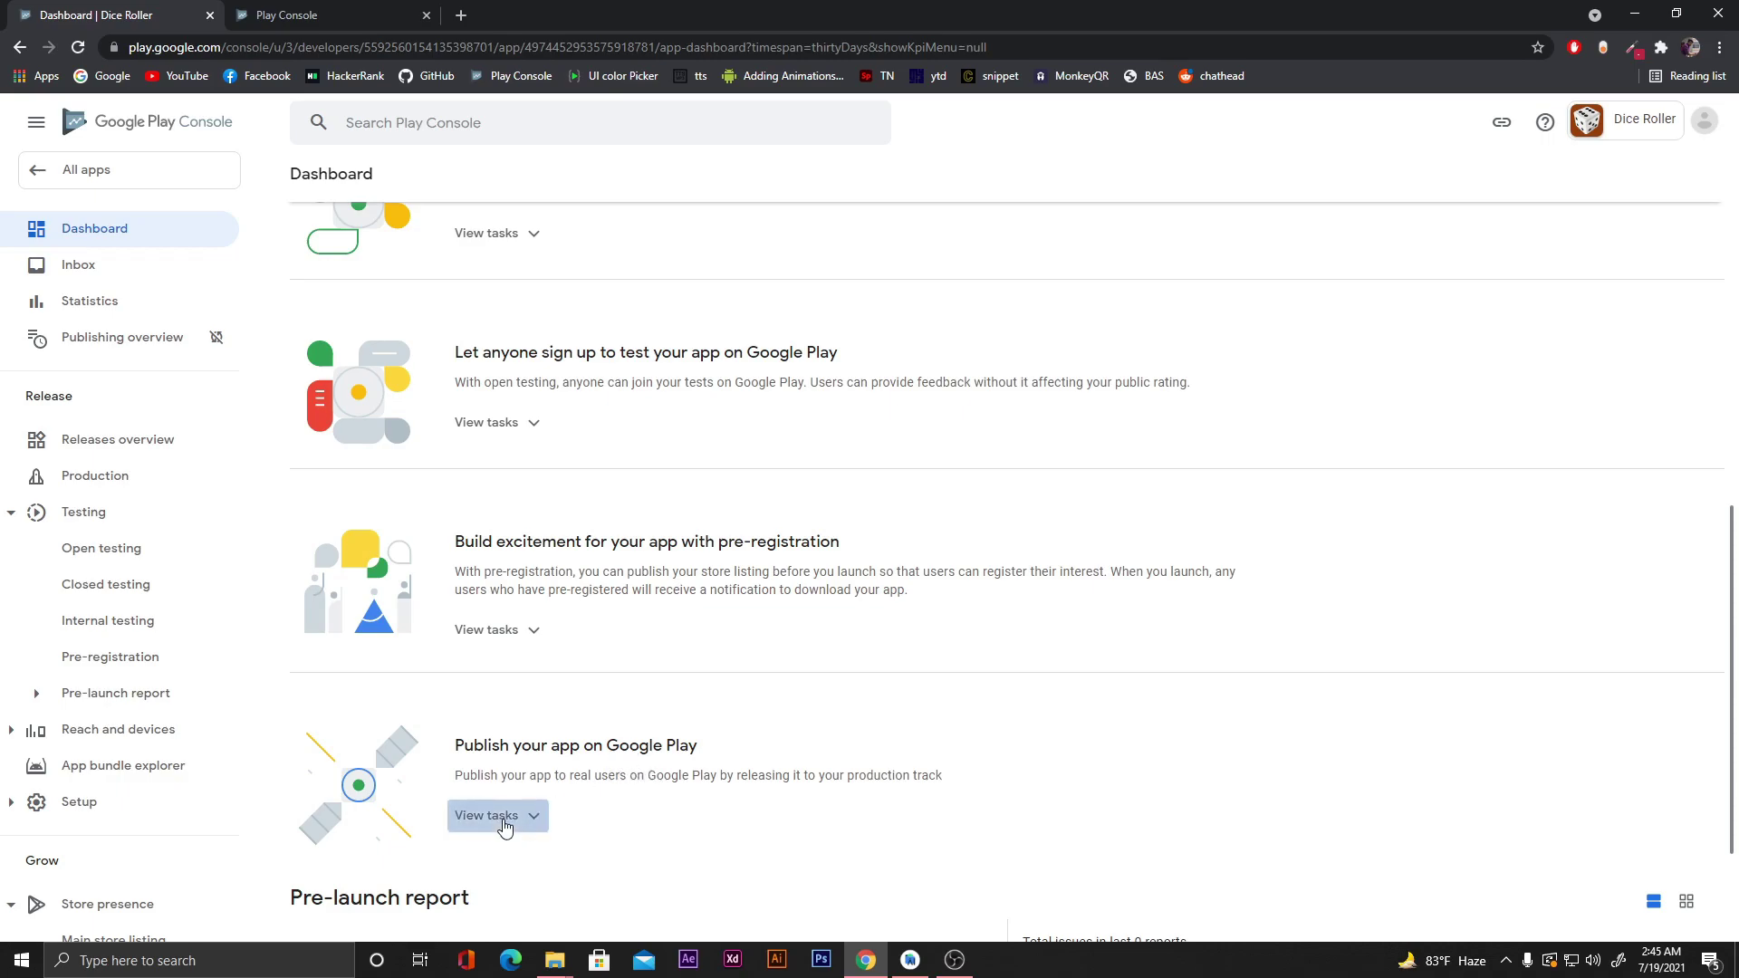
scroll(769, 660, down, 3)
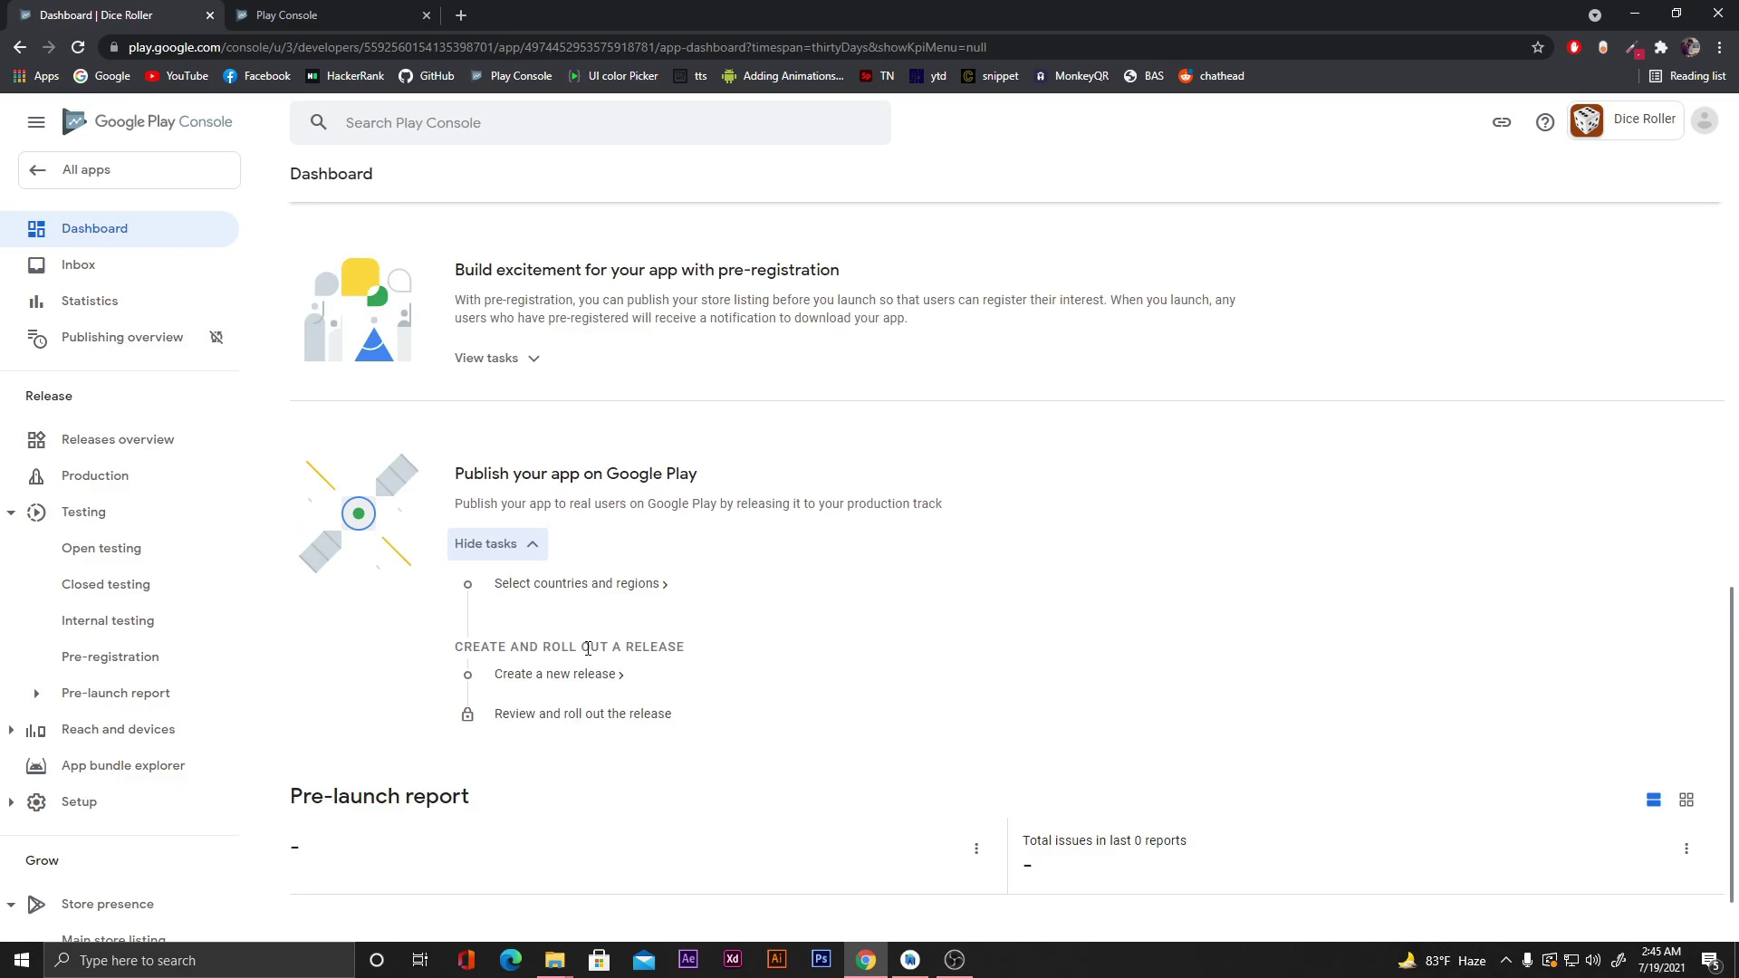
Add every country and region (177 total) to Dice Roller's production track.
click(573, 586)
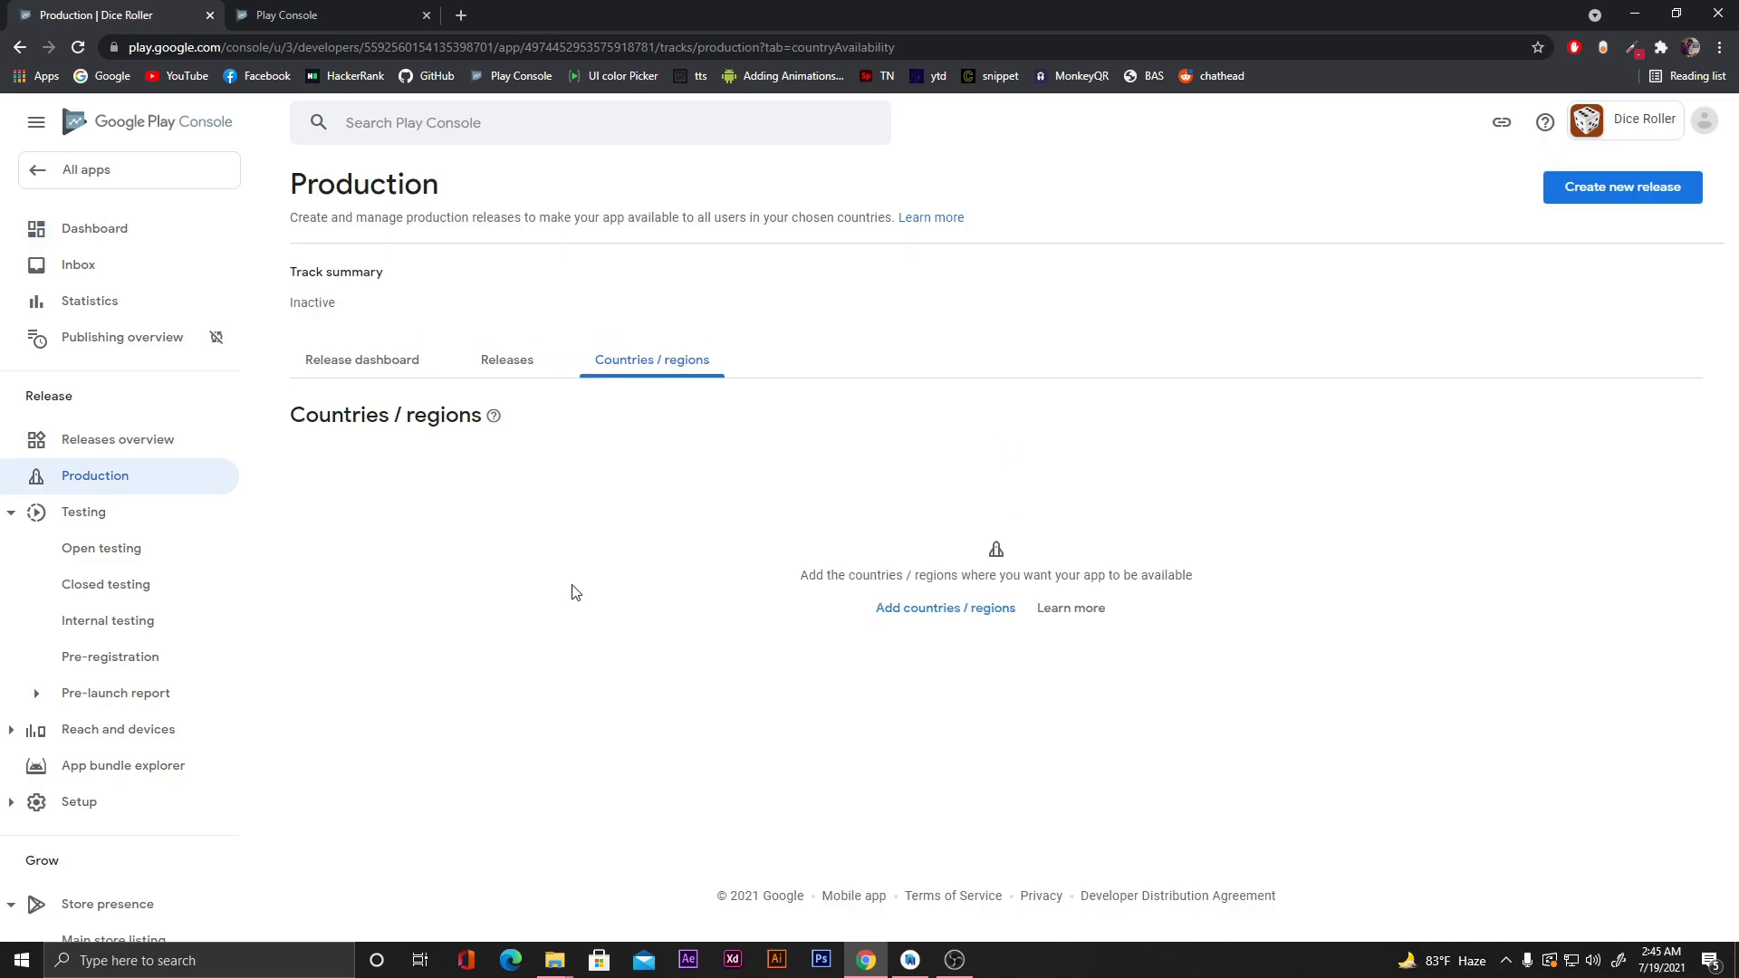
click(921, 613)
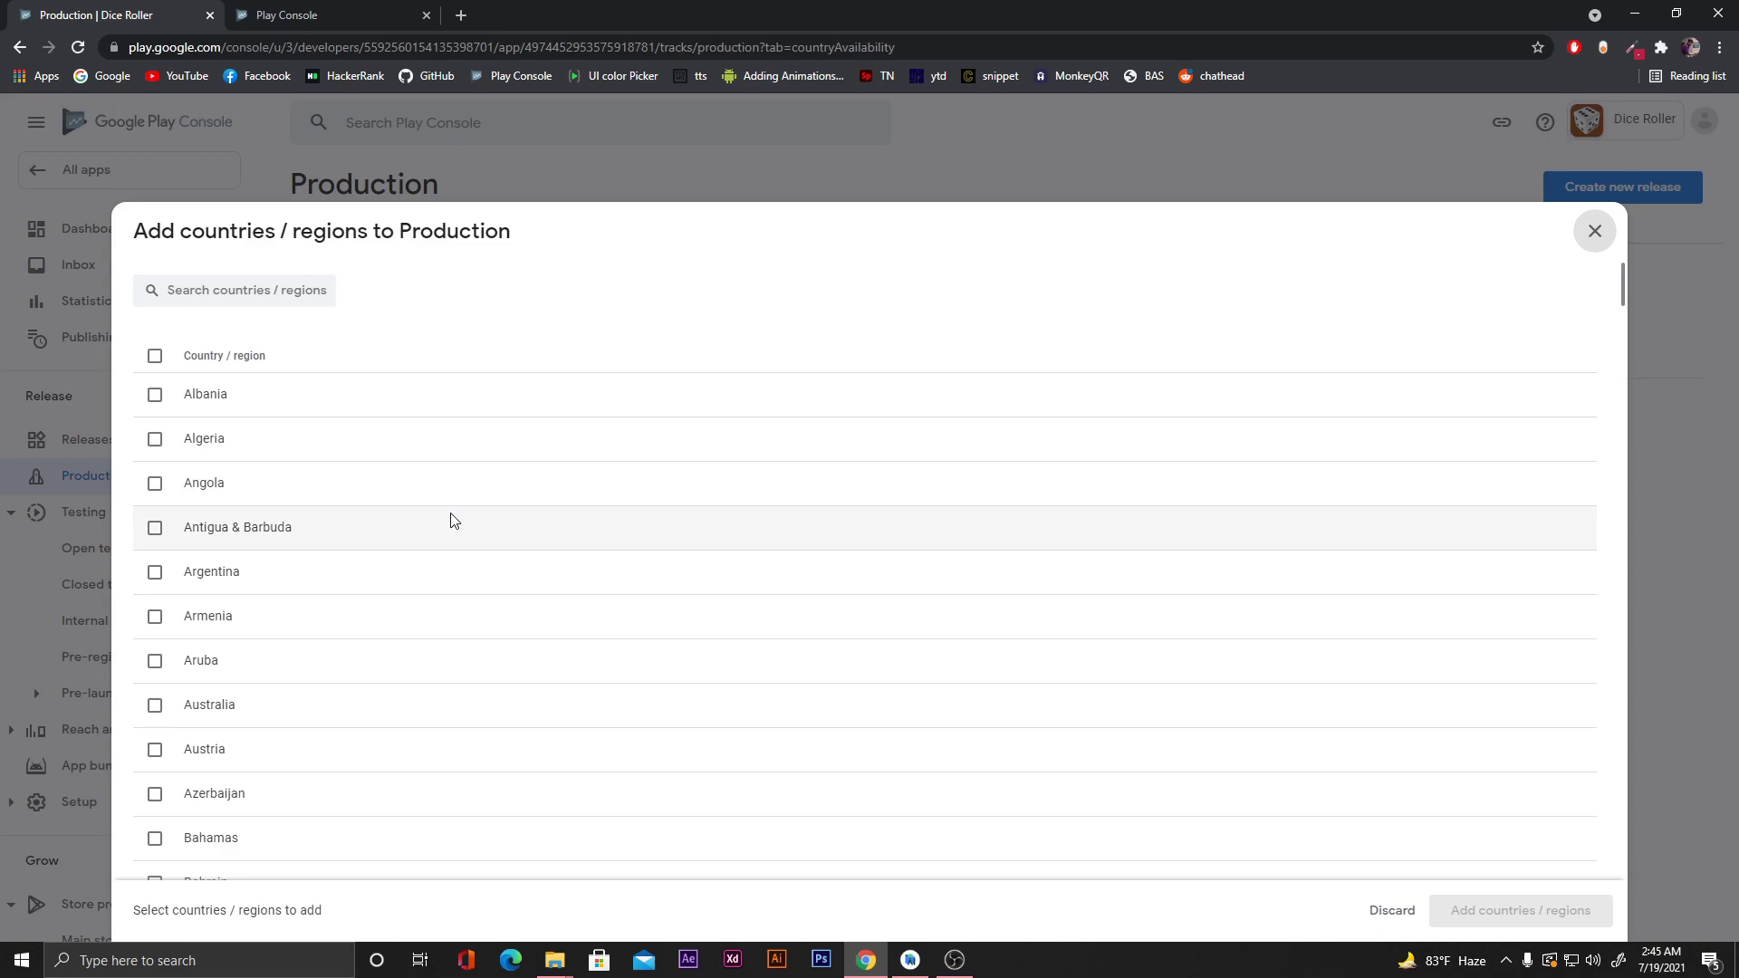
click(155, 356)
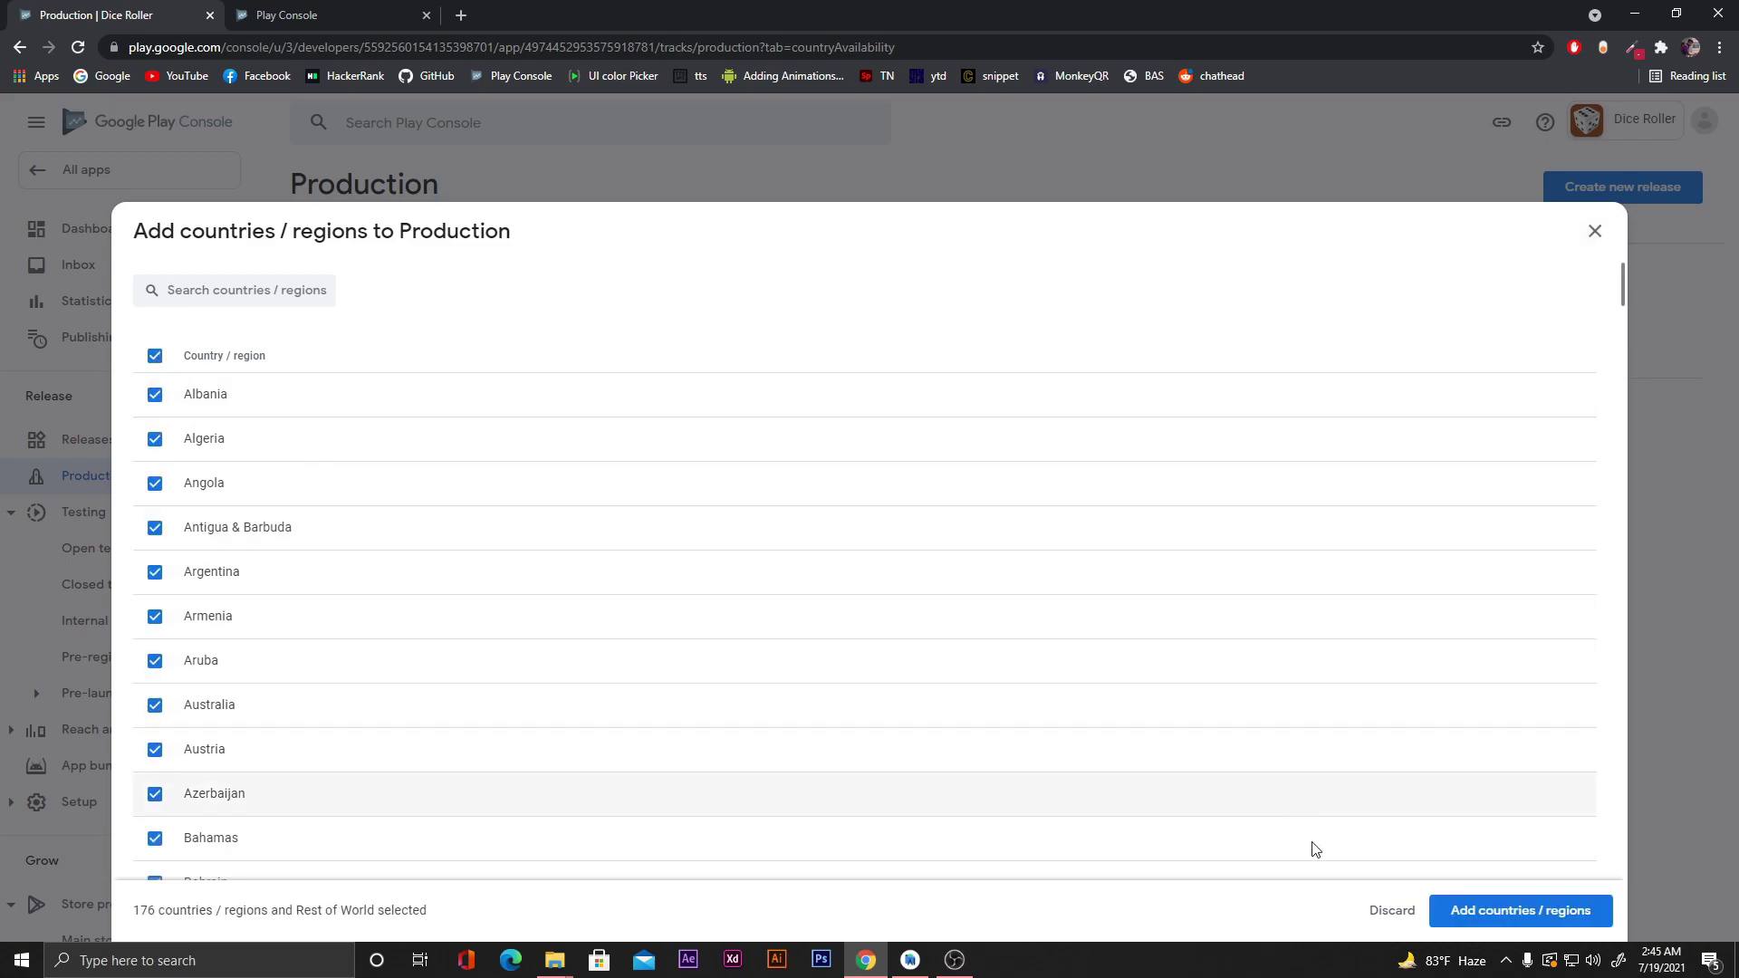
click(1510, 912)
click(1025, 560)
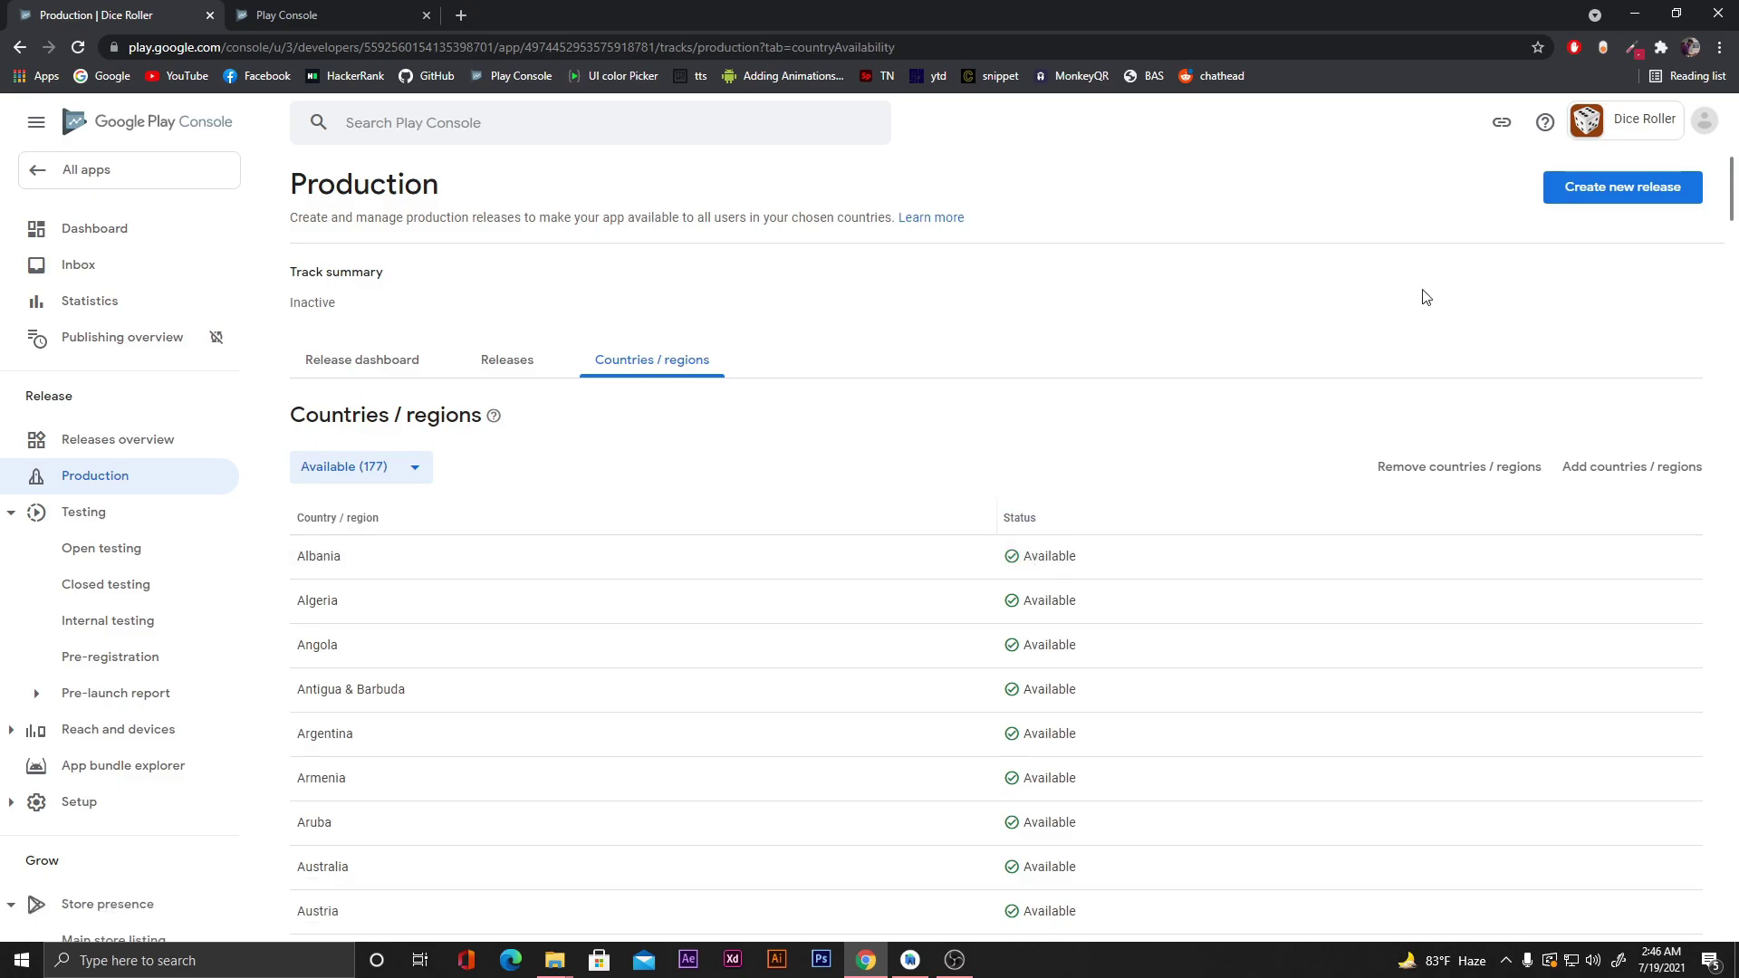
click(1629, 197)
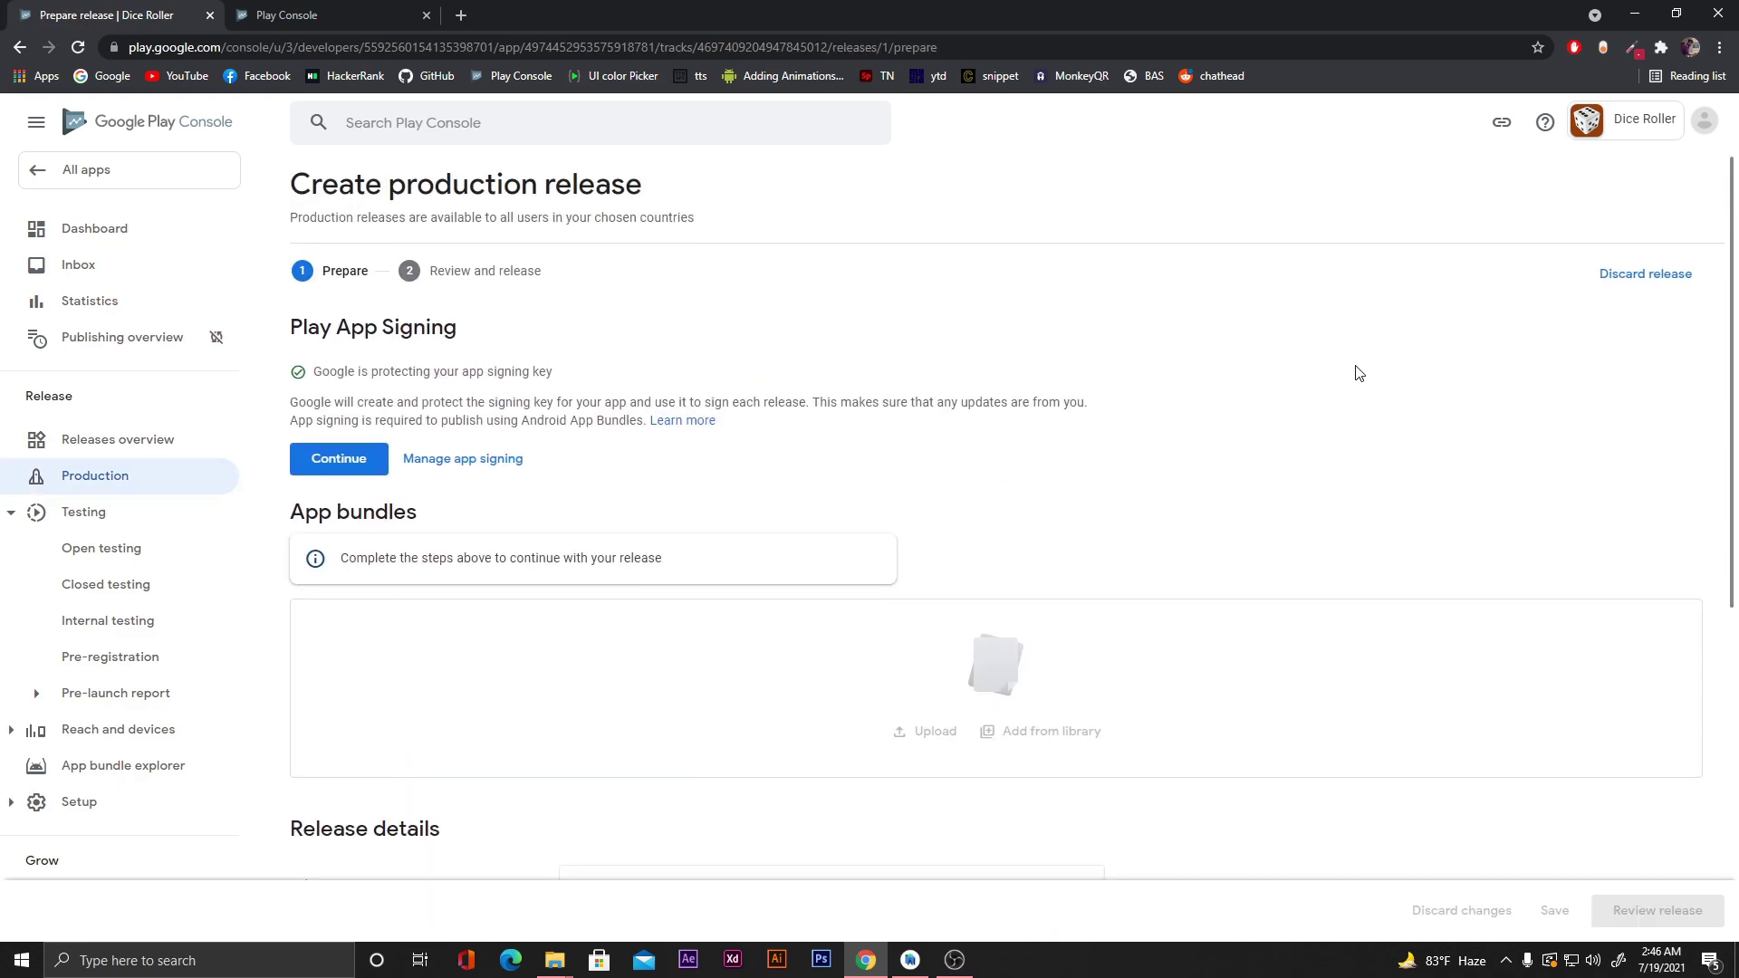
Accept Play App Signing so Google Play signs each production release.
scroll(1358, 373, down, 1)
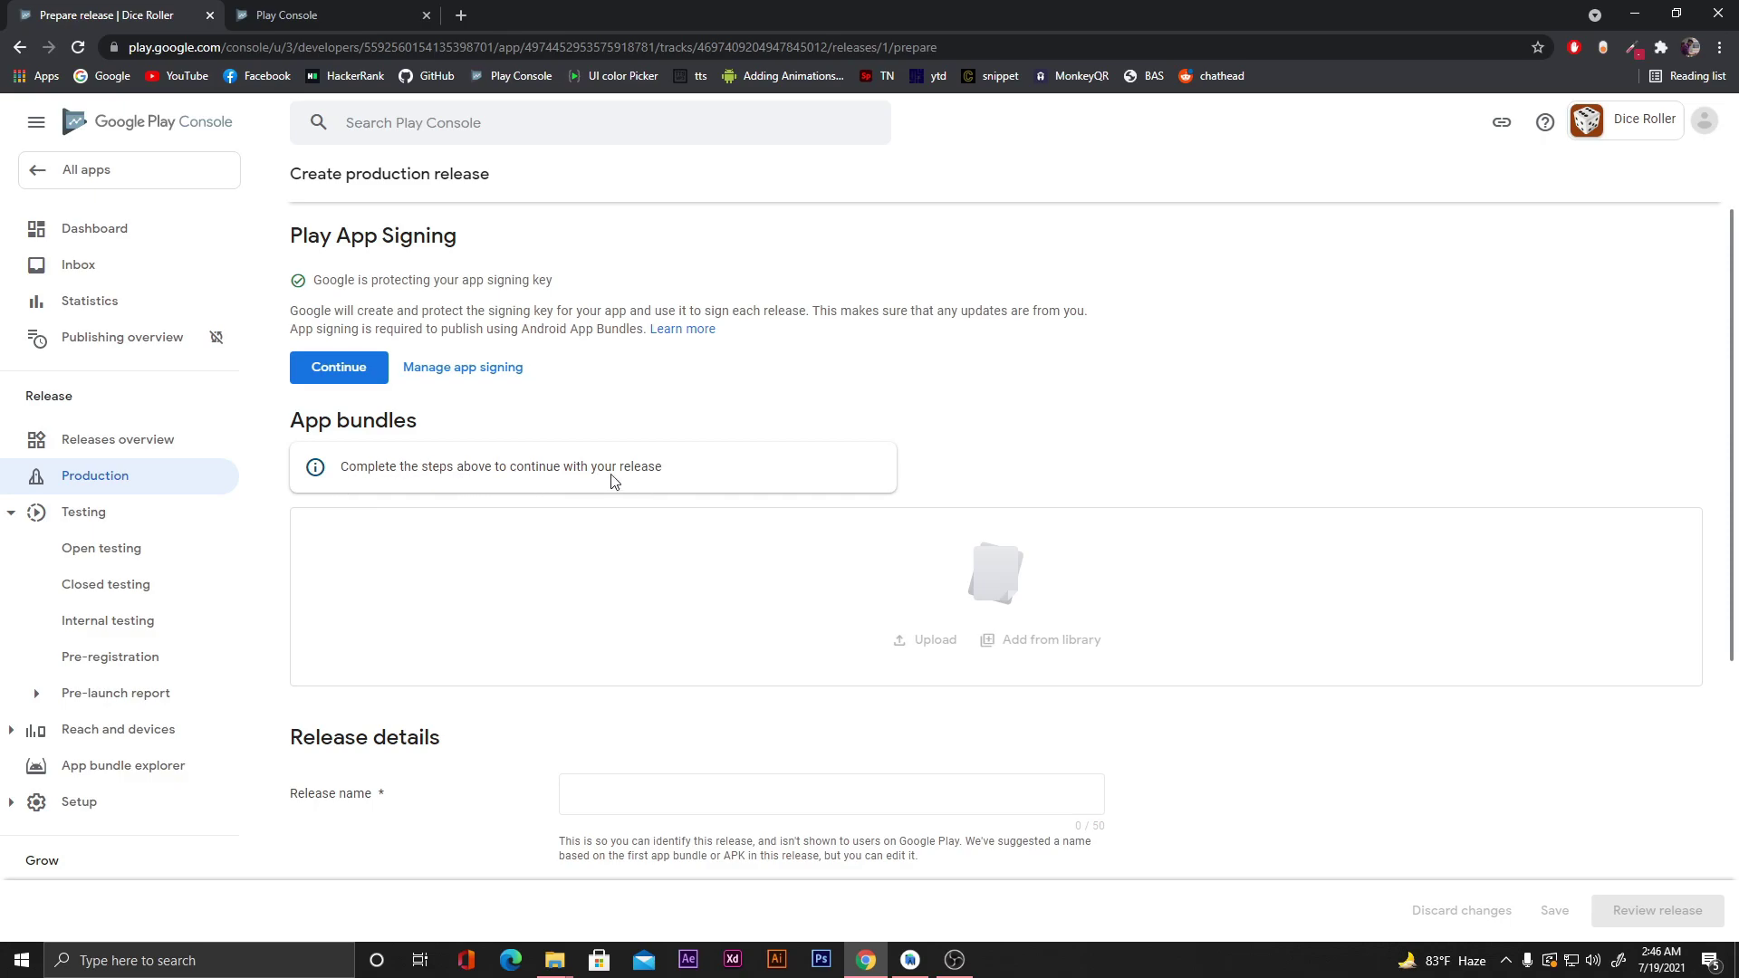
scroll(487, 465, up, 1)
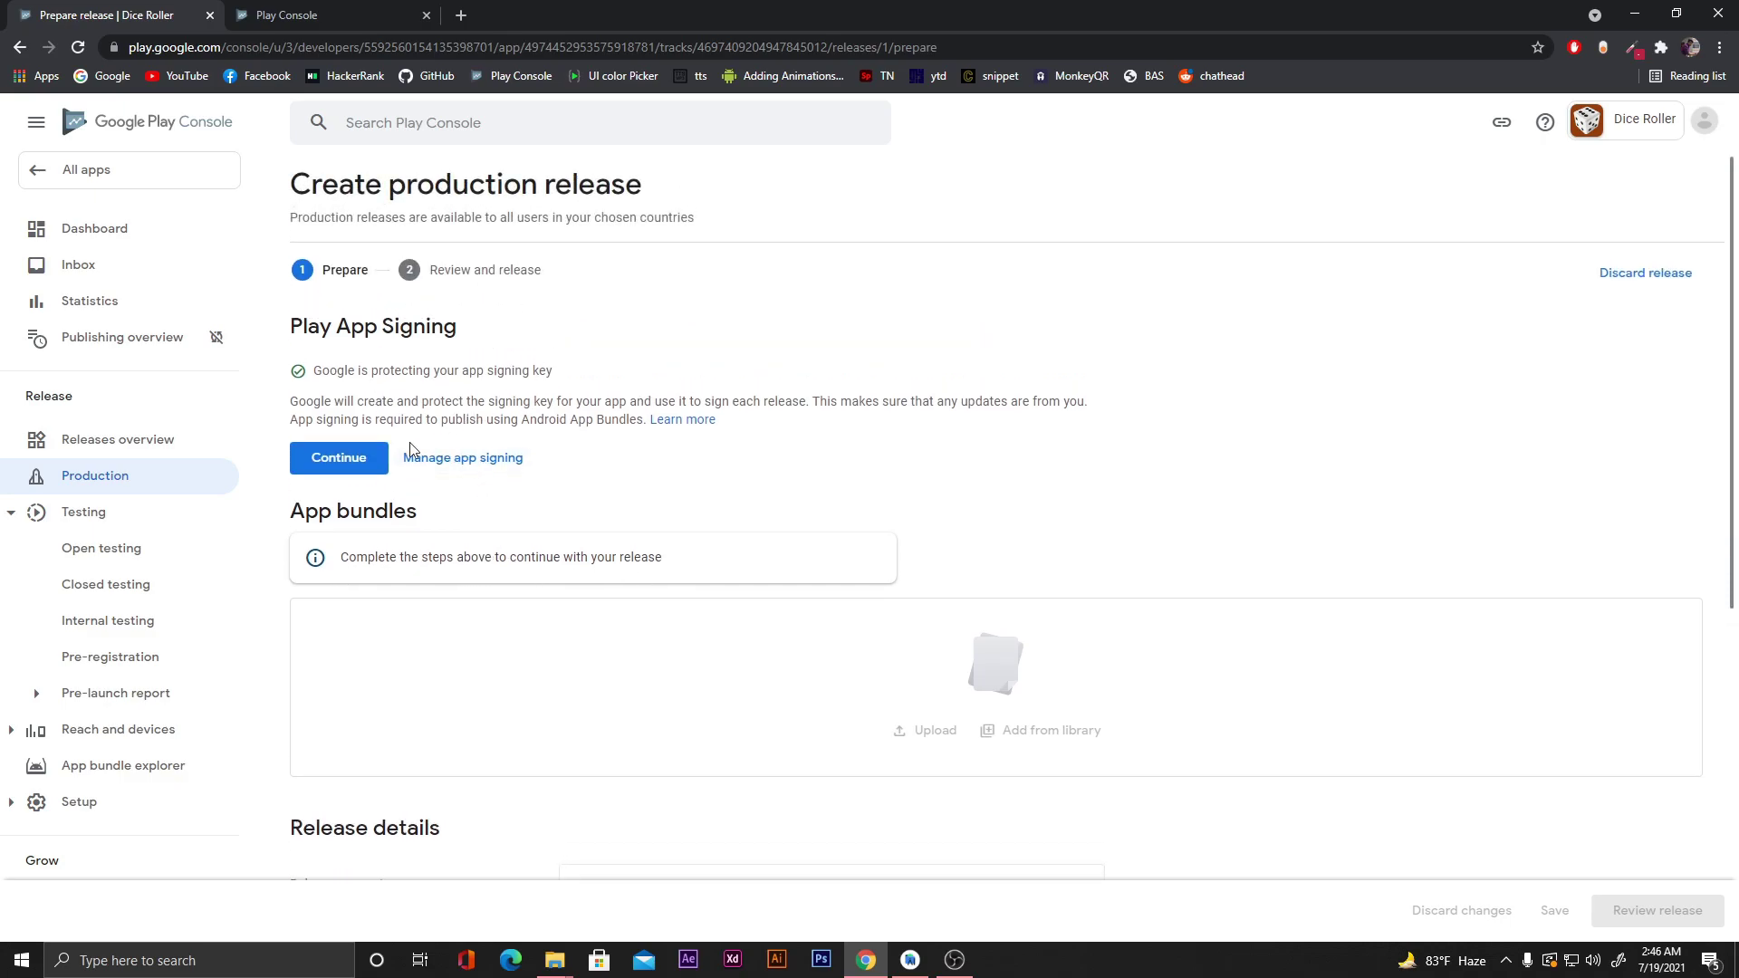
click(340, 460)
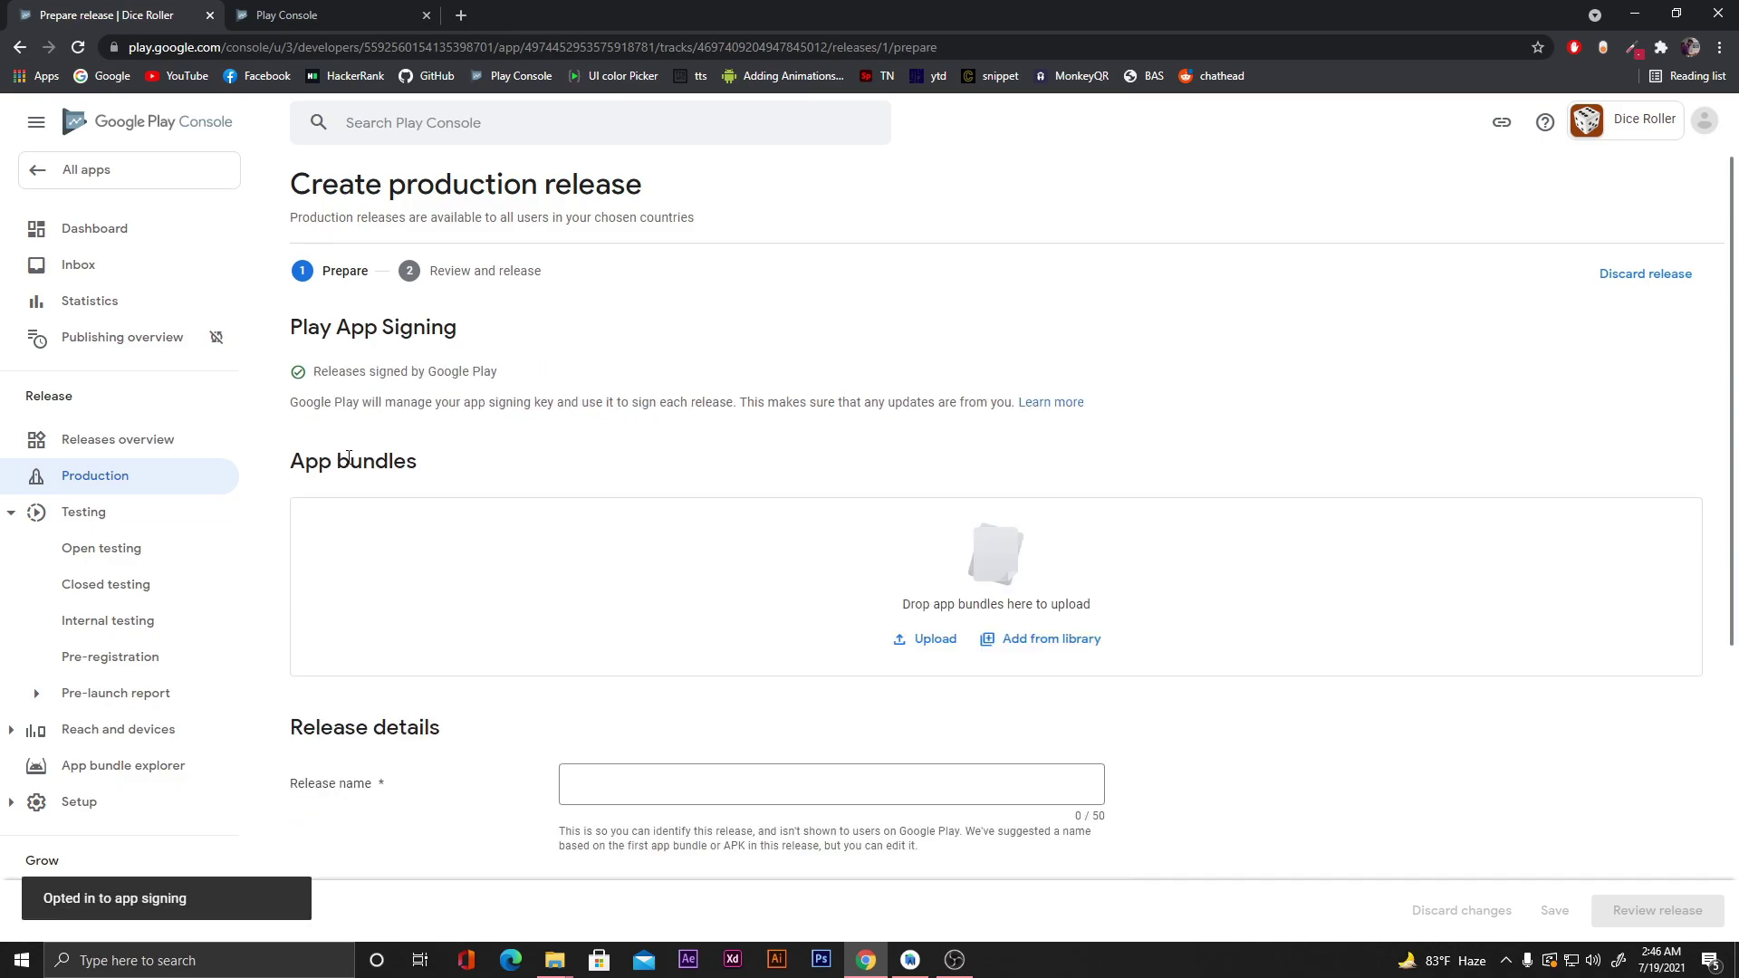
scroll(779, 422, down, 1)
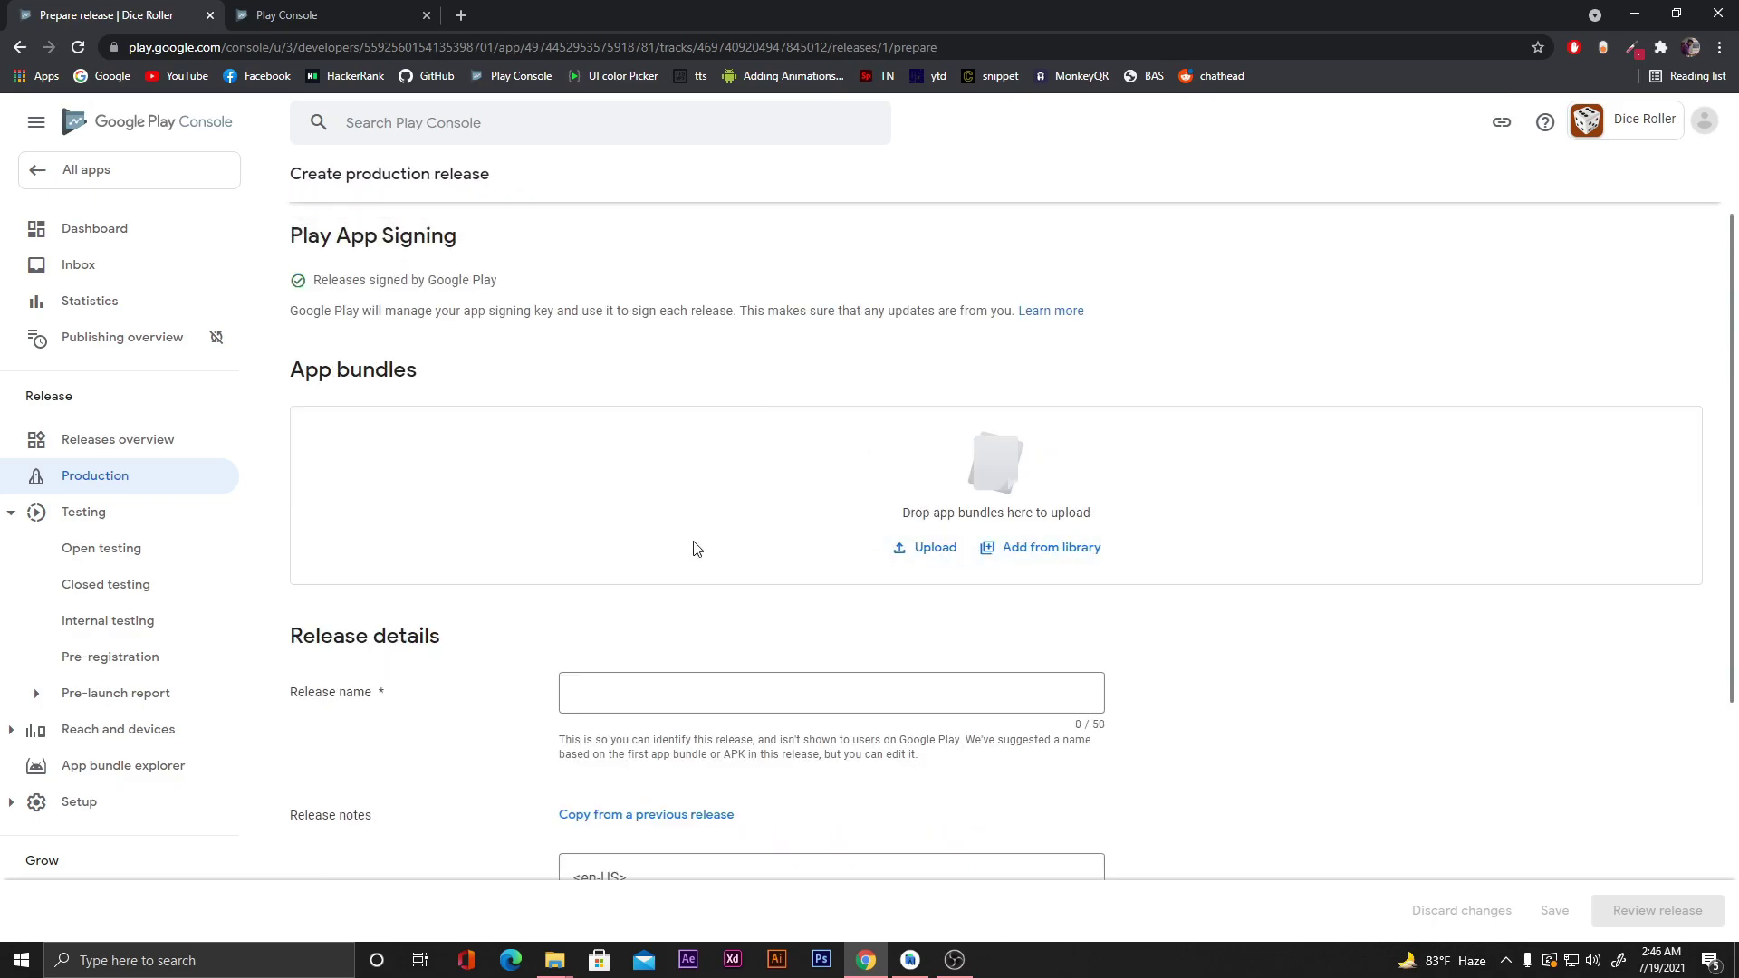
click(554, 960)
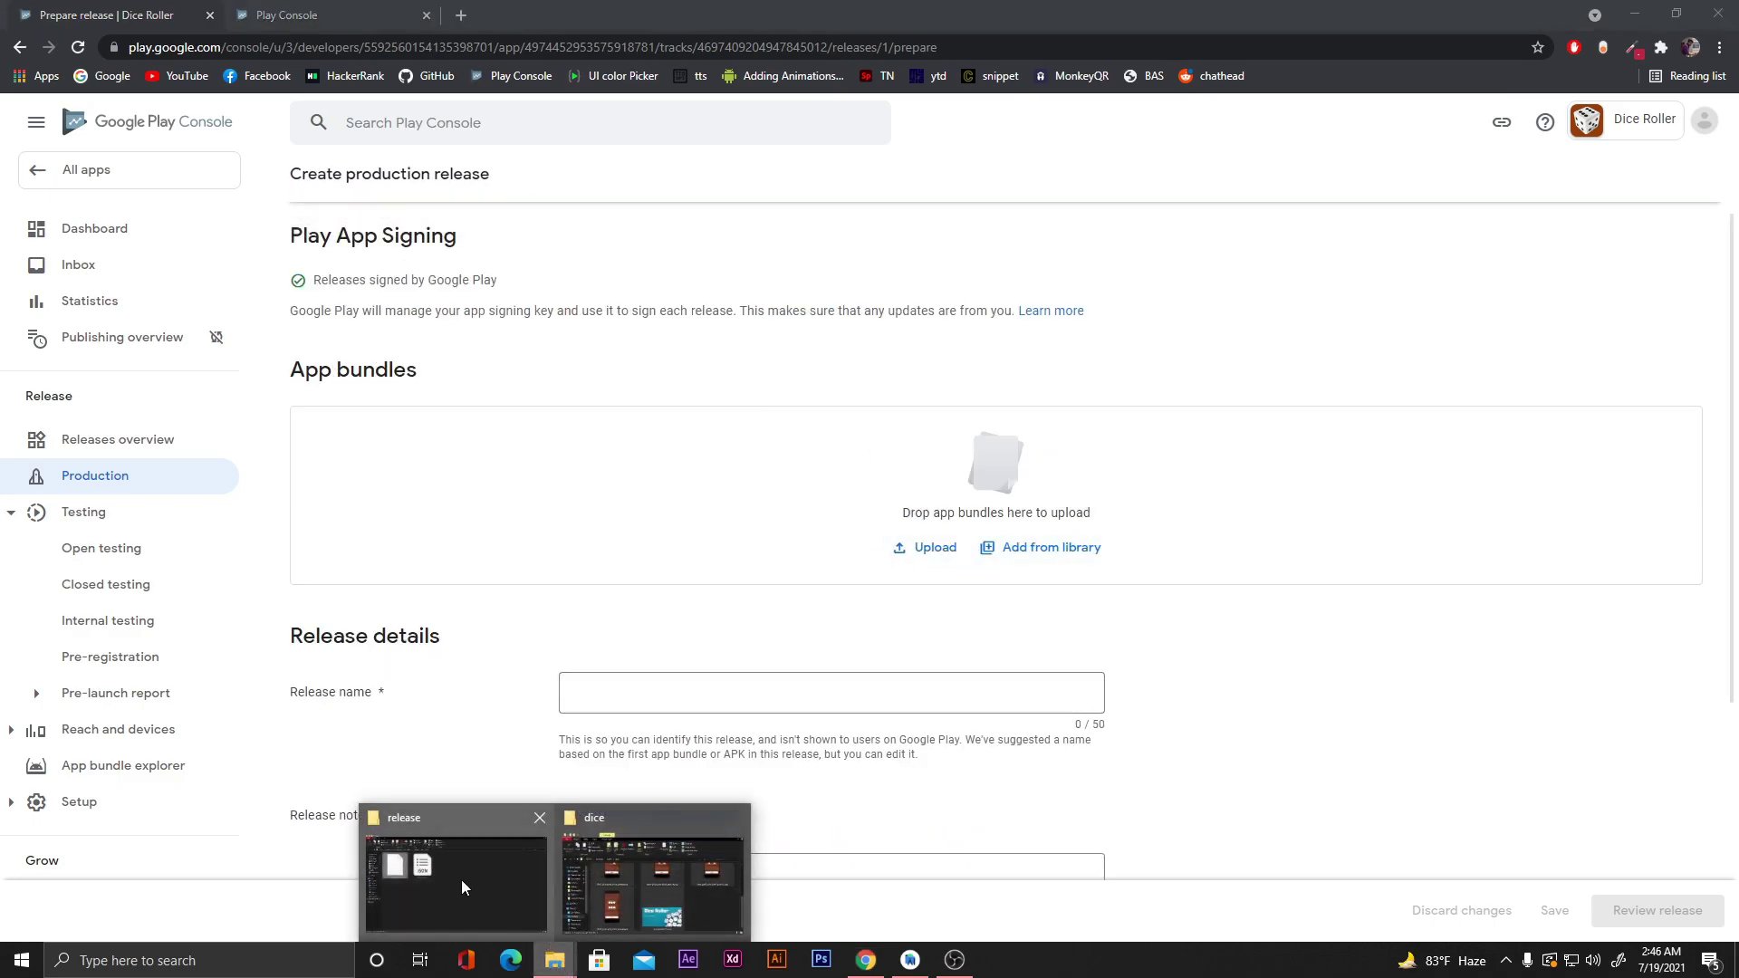
Place the release folder beside the browser and upload dice_roller_v1.0.apk to App bundles.
click(460, 885)
click(1676, 14)
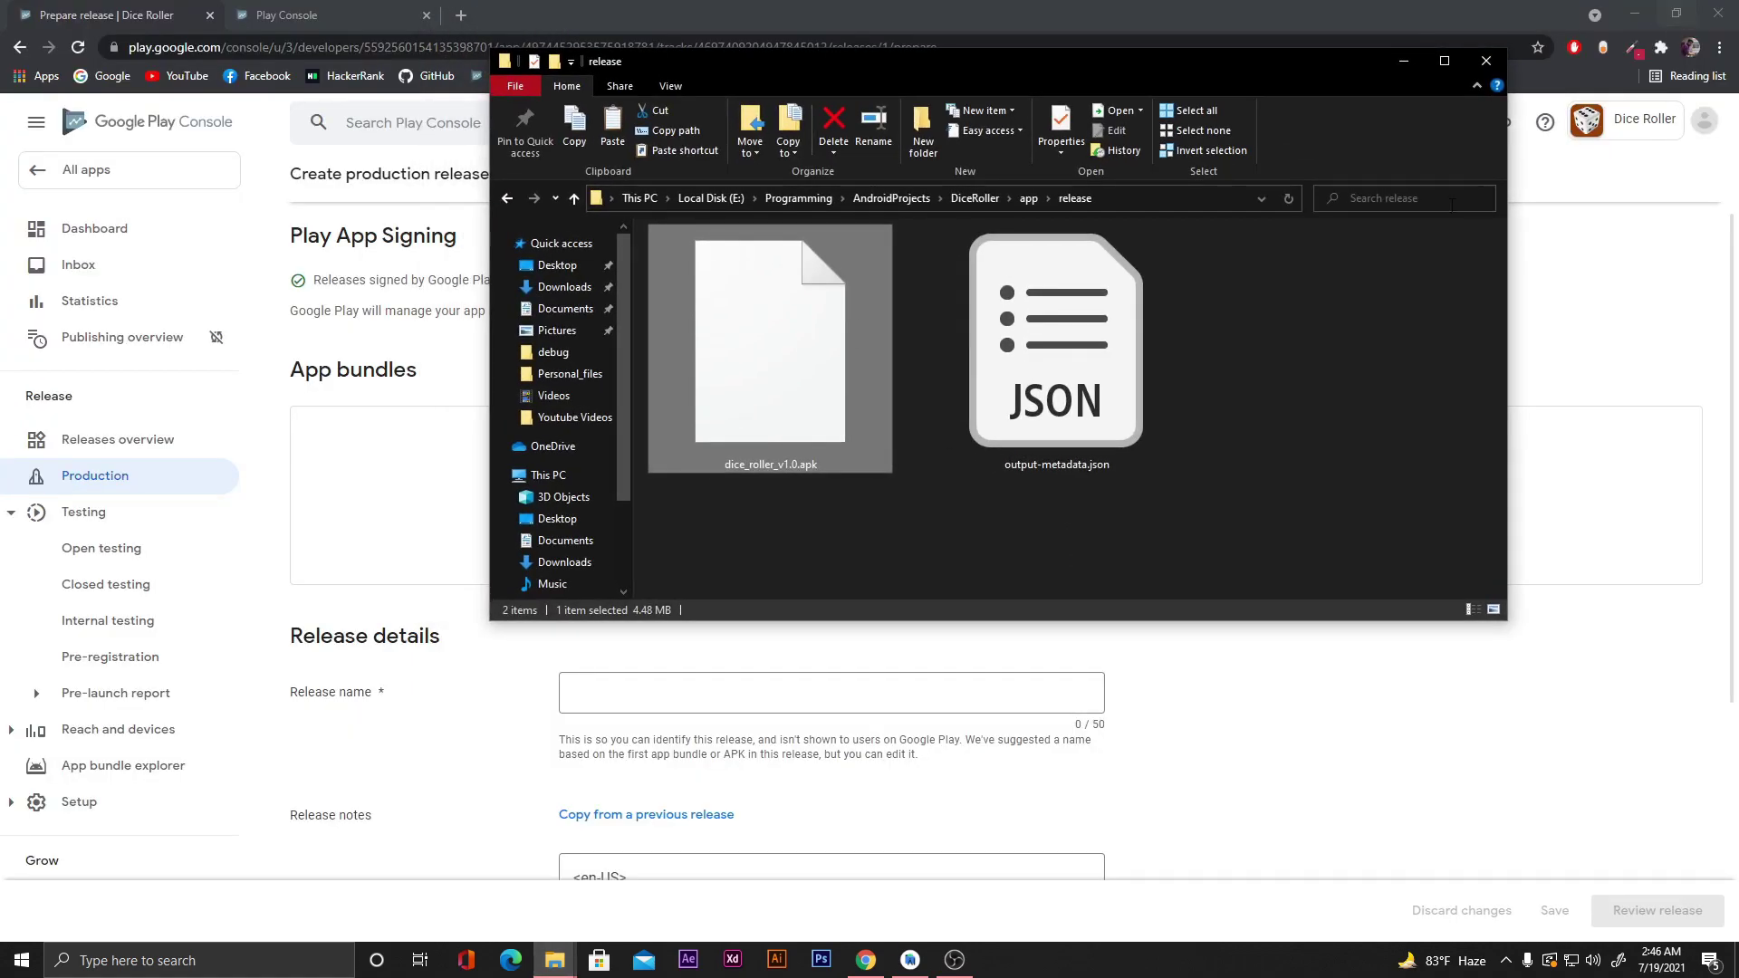
drag(491, 399, 1055, 402)
drag(1184, 65, 1418, 228)
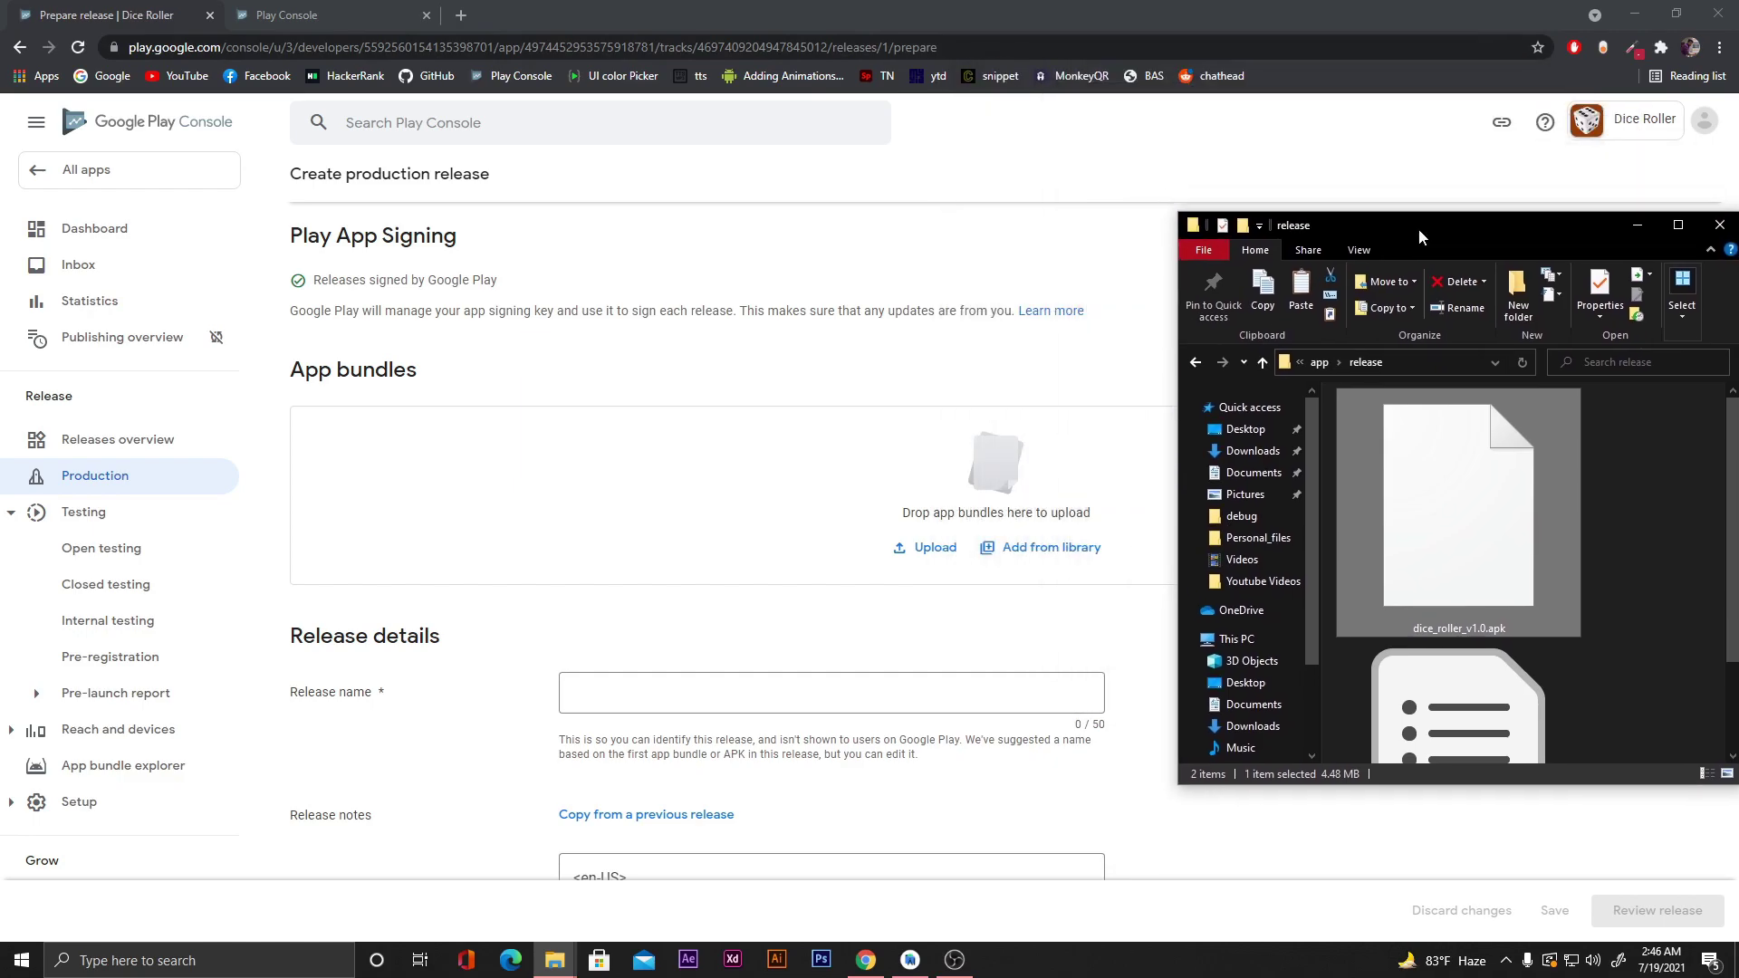
click(1432, 546)
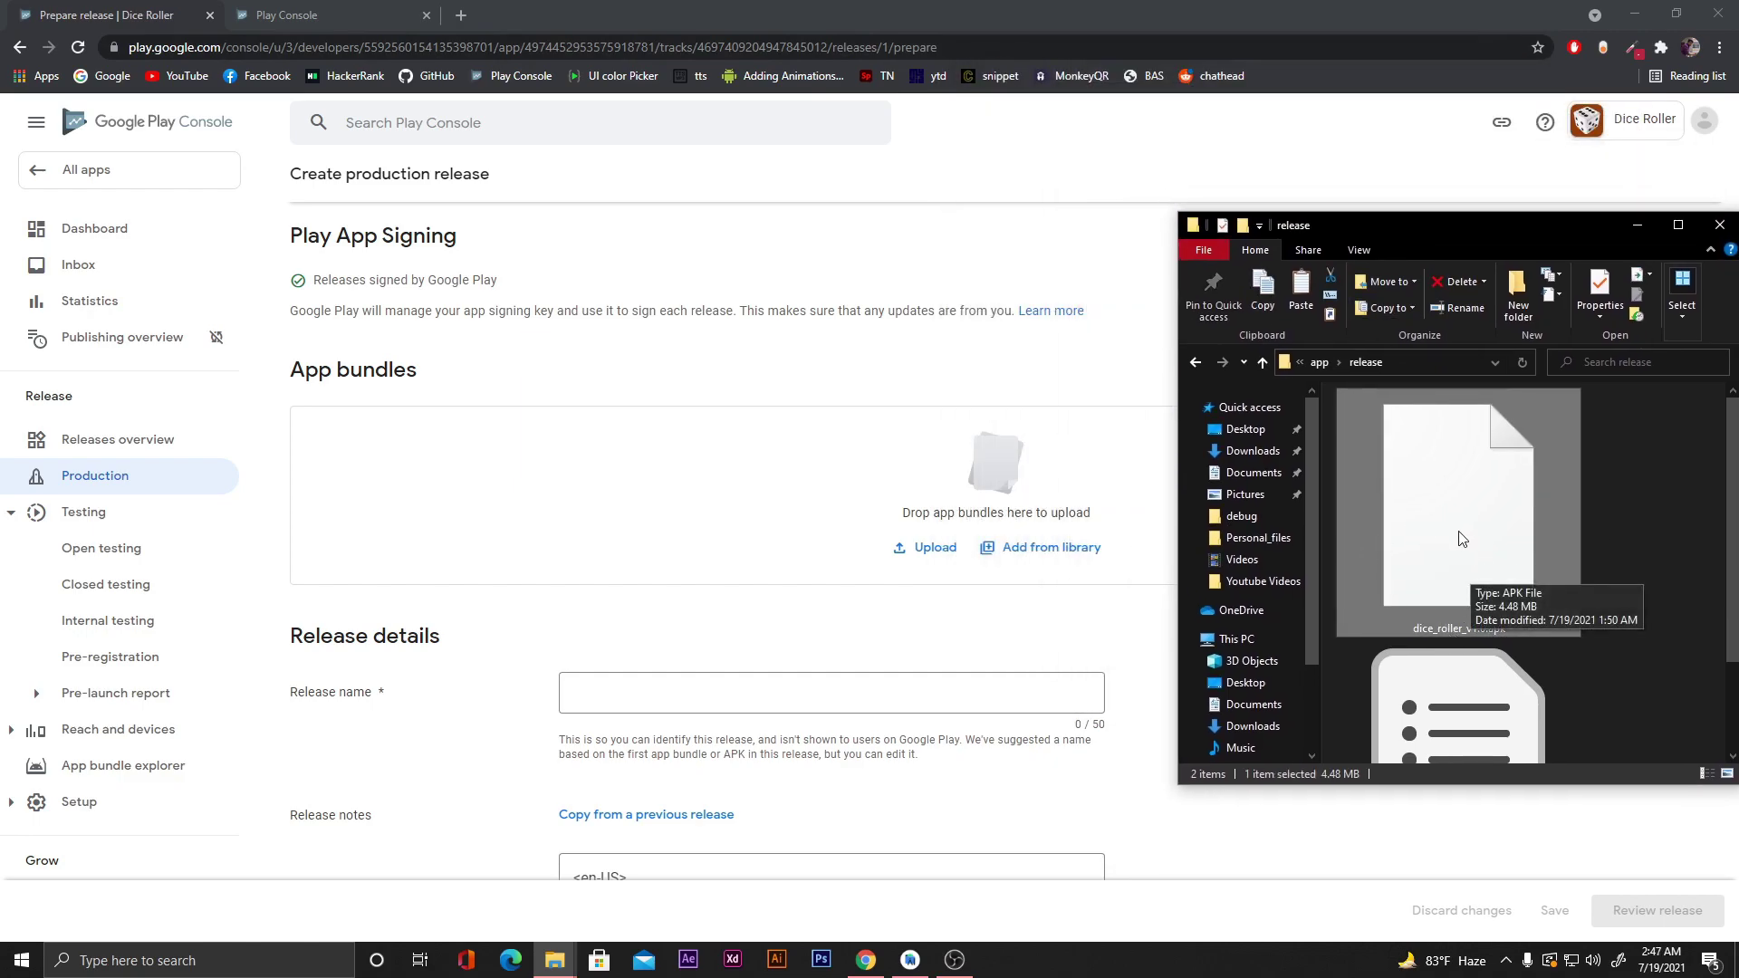
drag(1461, 539, 928, 512)
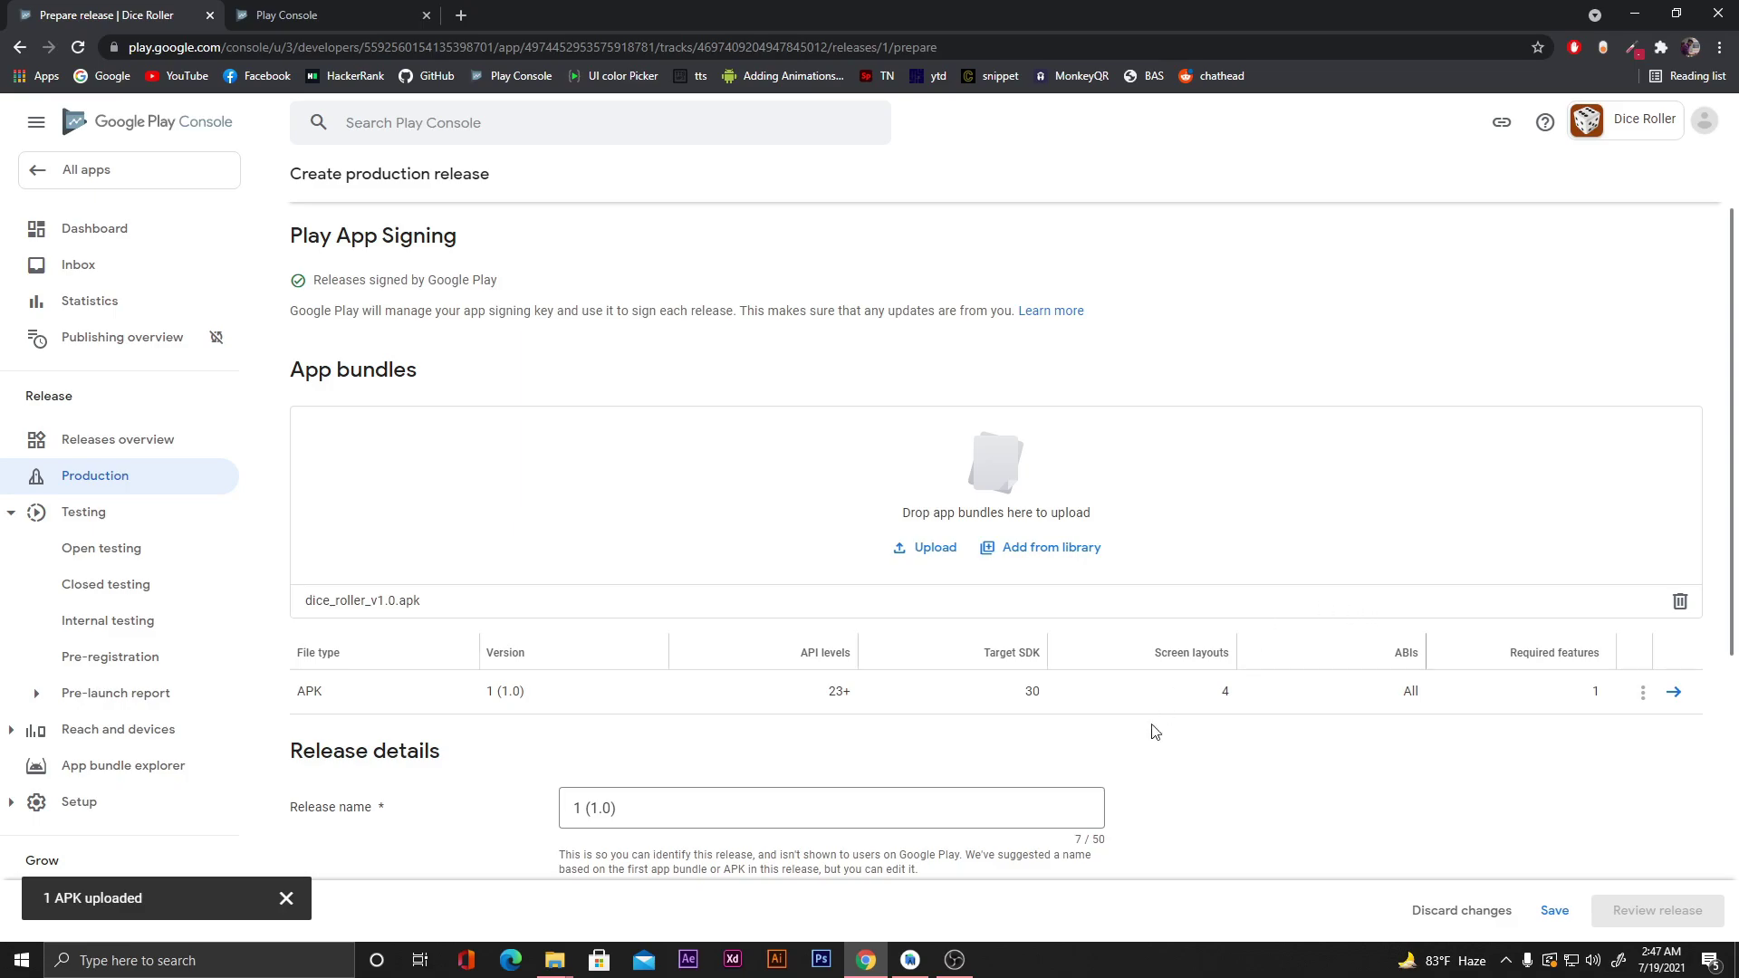
Replace the en-US release notes placeholder with 'First Release' and save the release.
scroll(1232, 793, down, 1)
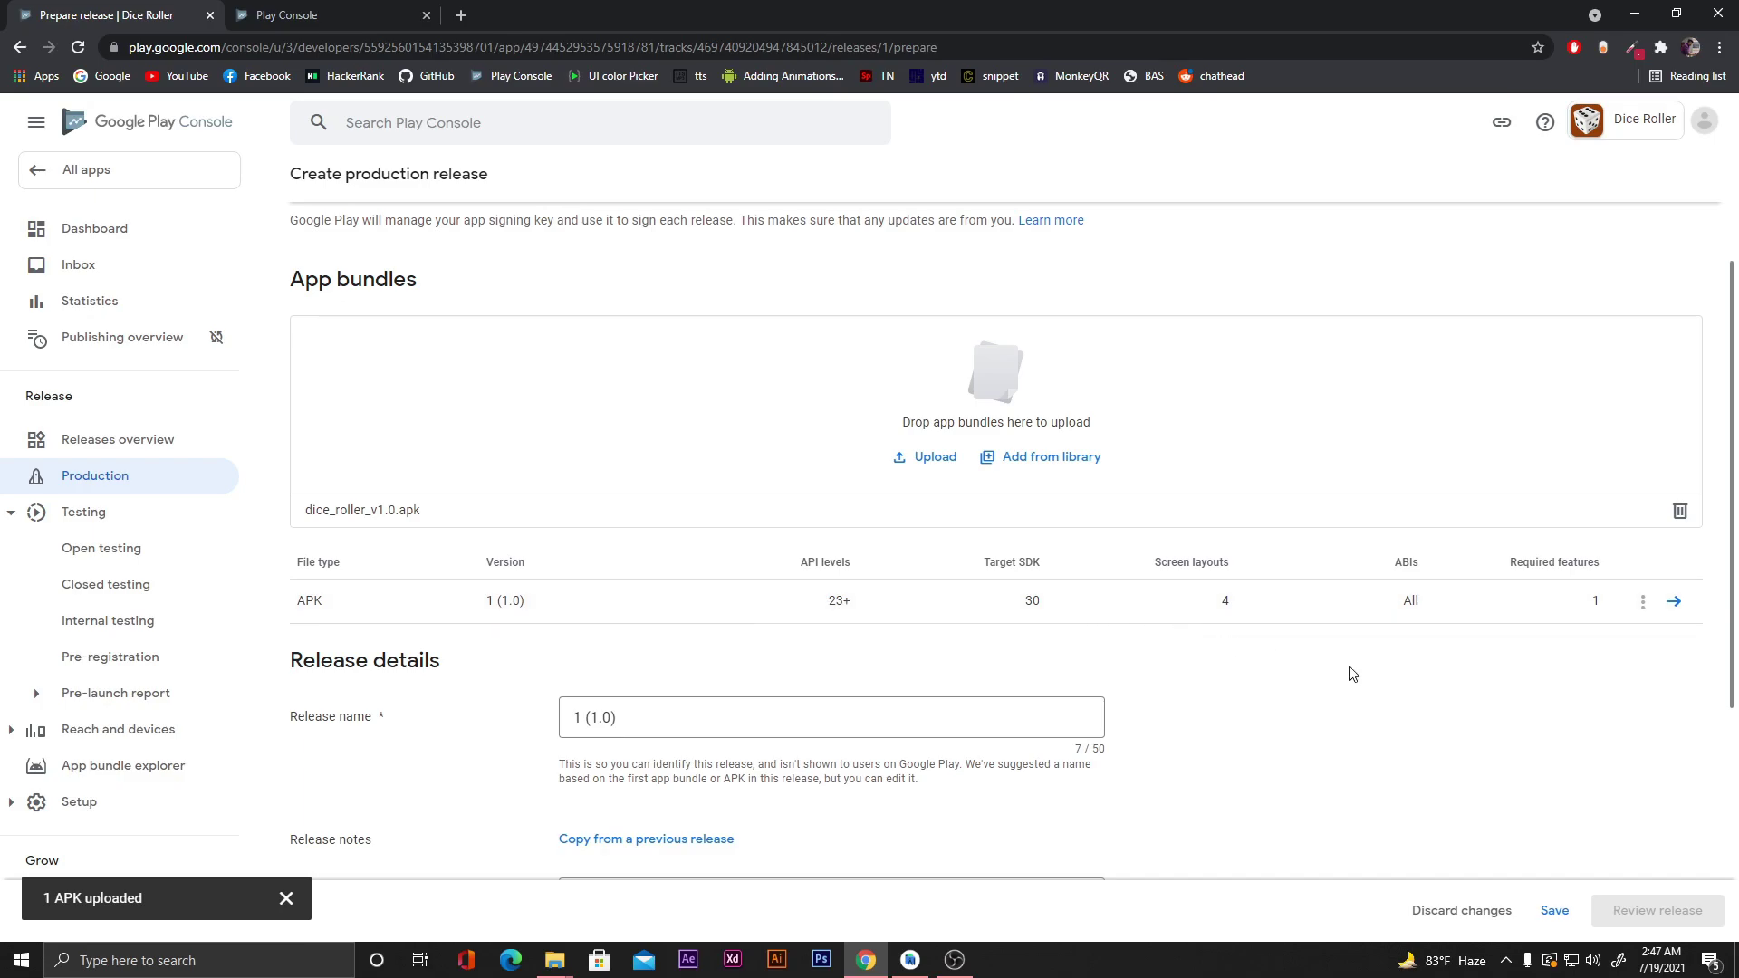
scroll(1347, 675, down, 2)
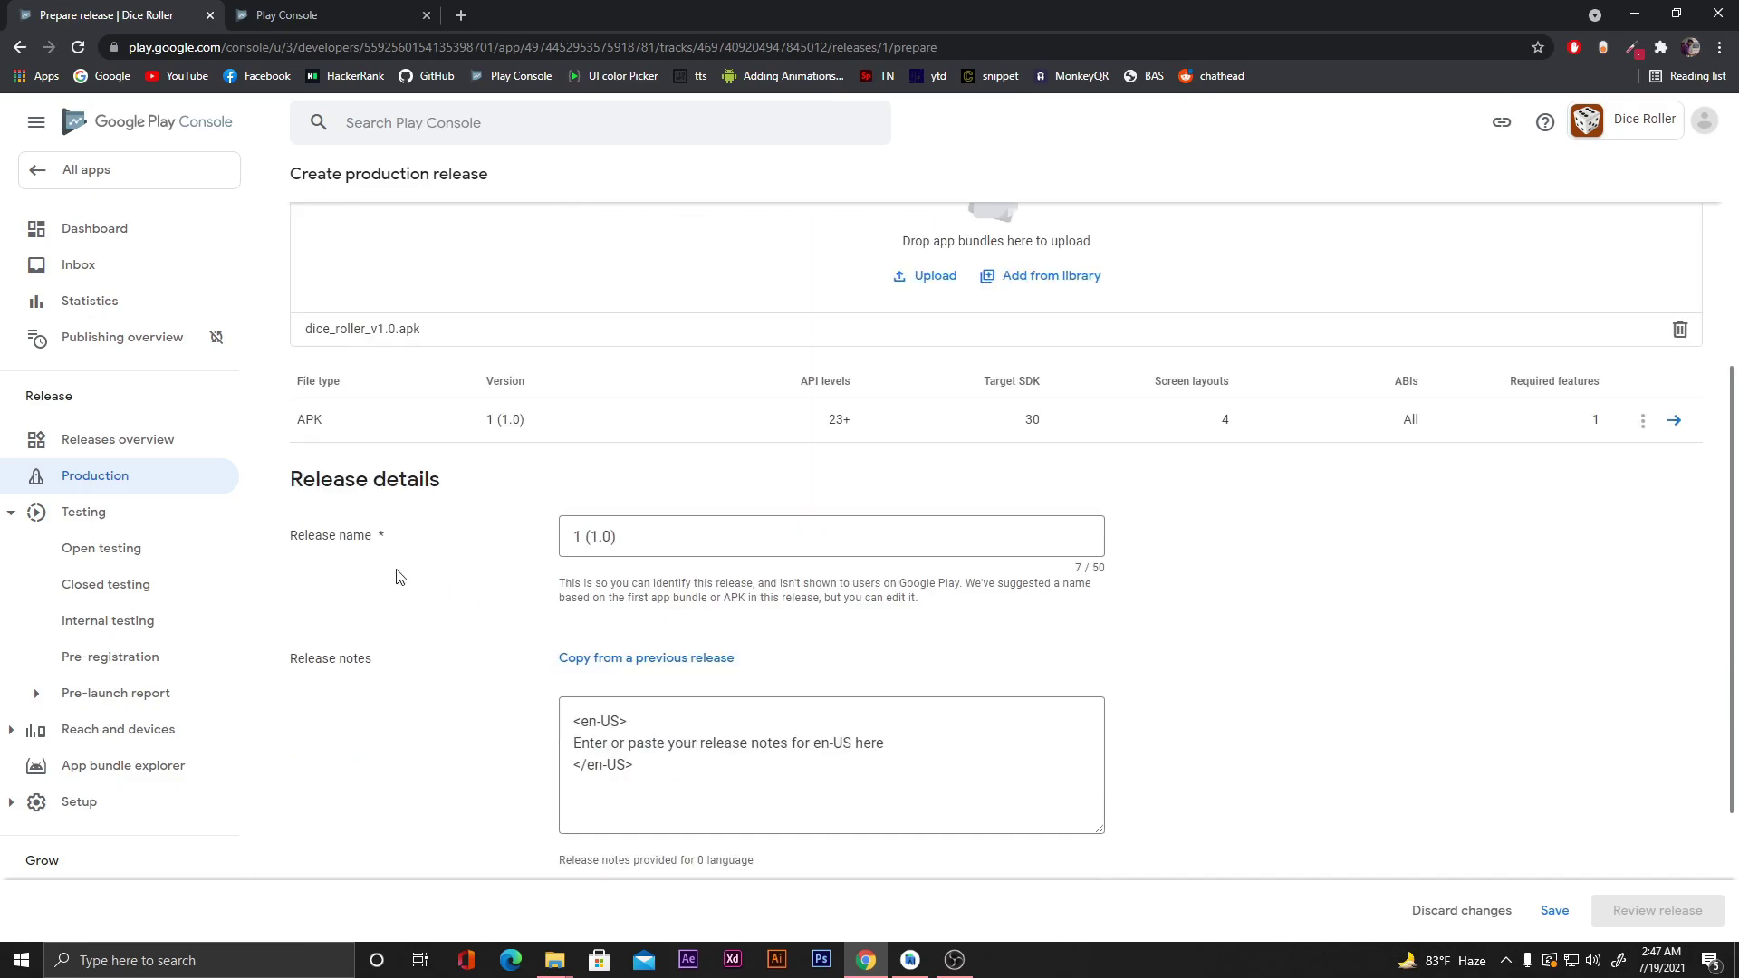
scroll(1259, 619, down, 1)
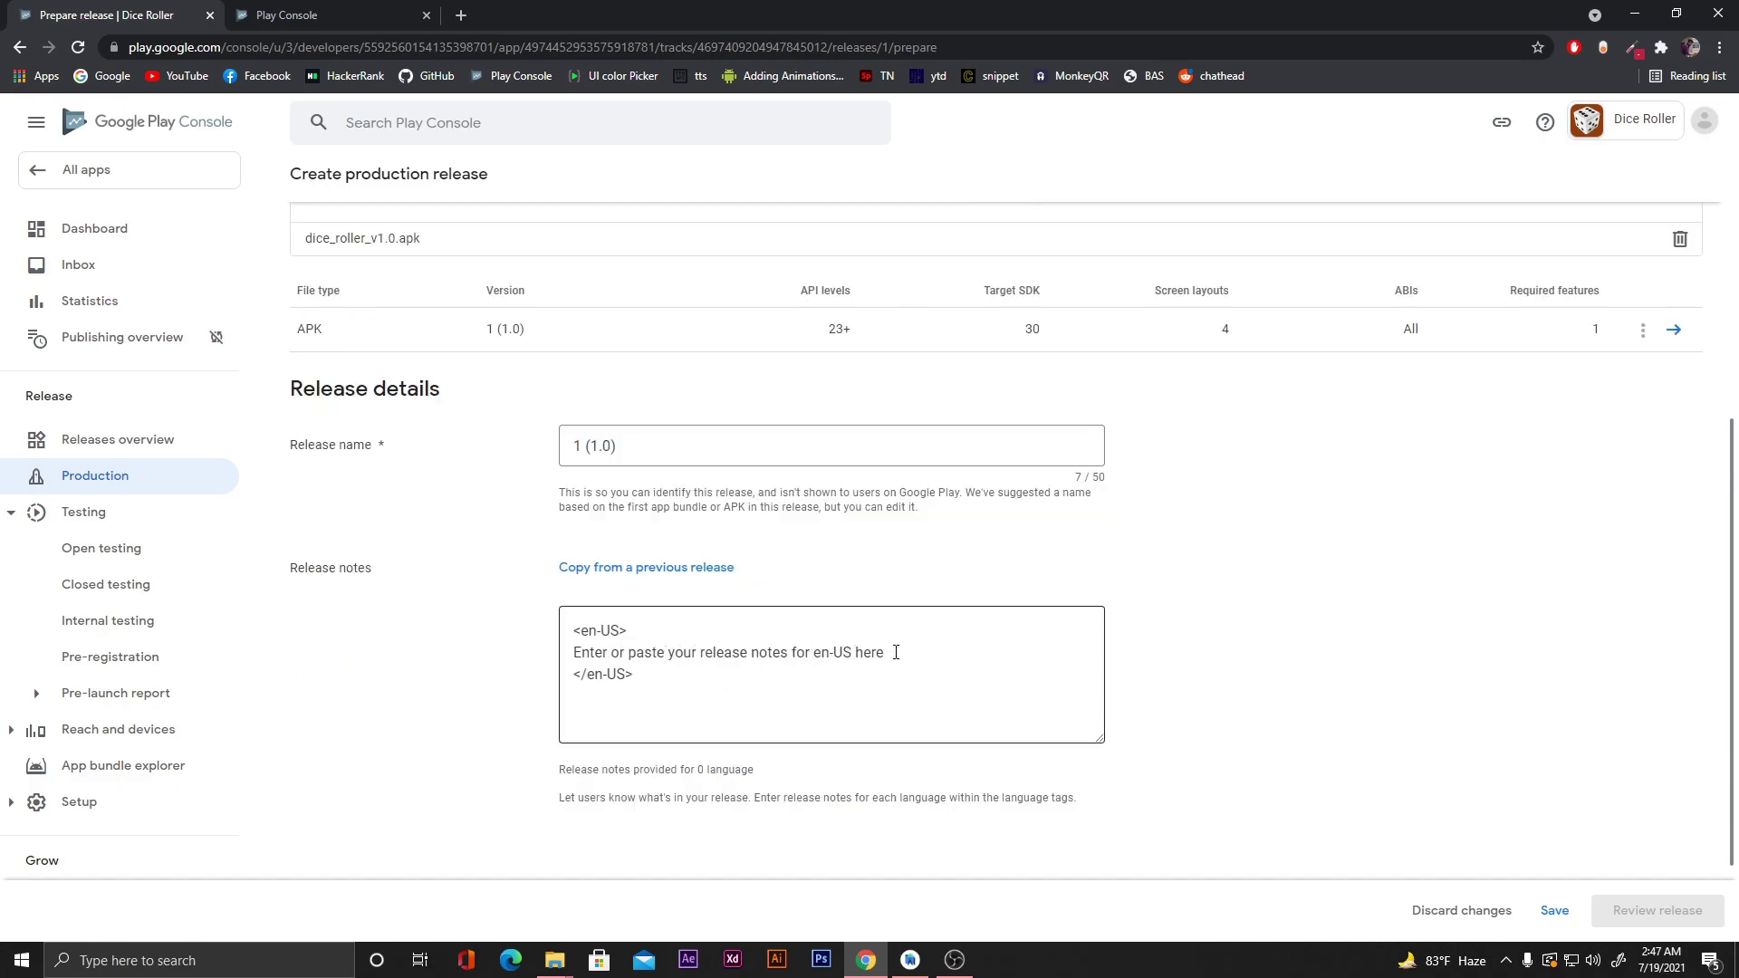
drag(894, 652, 567, 655)
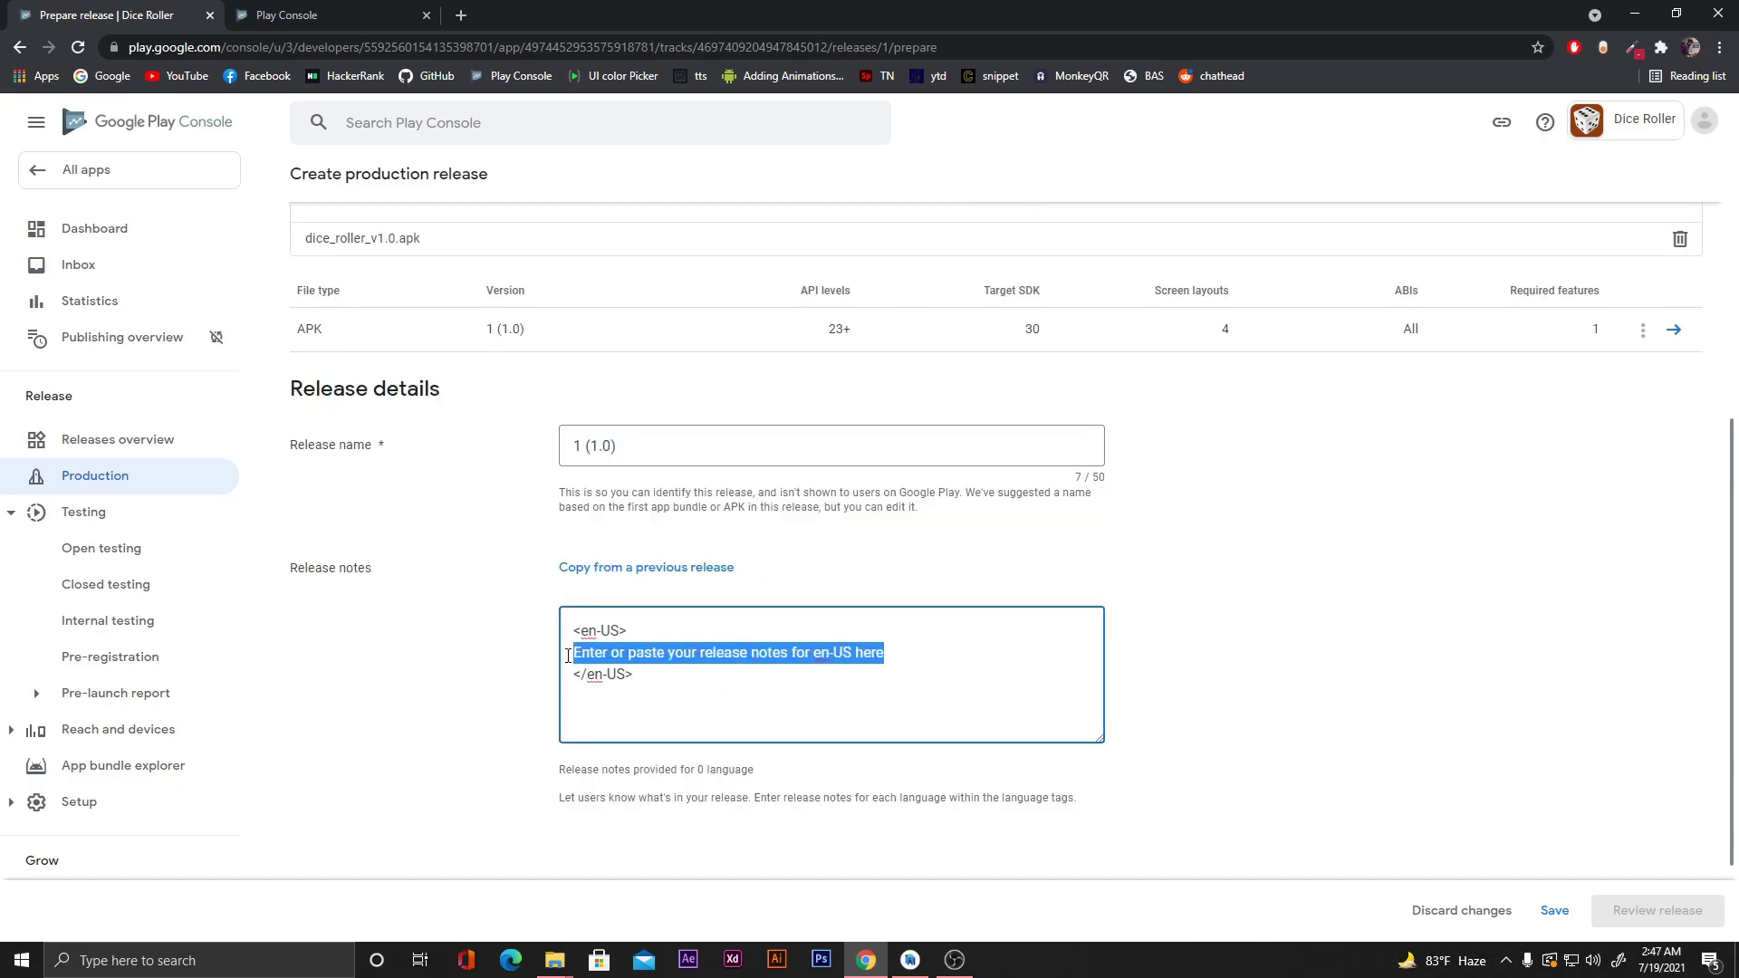
text(First)
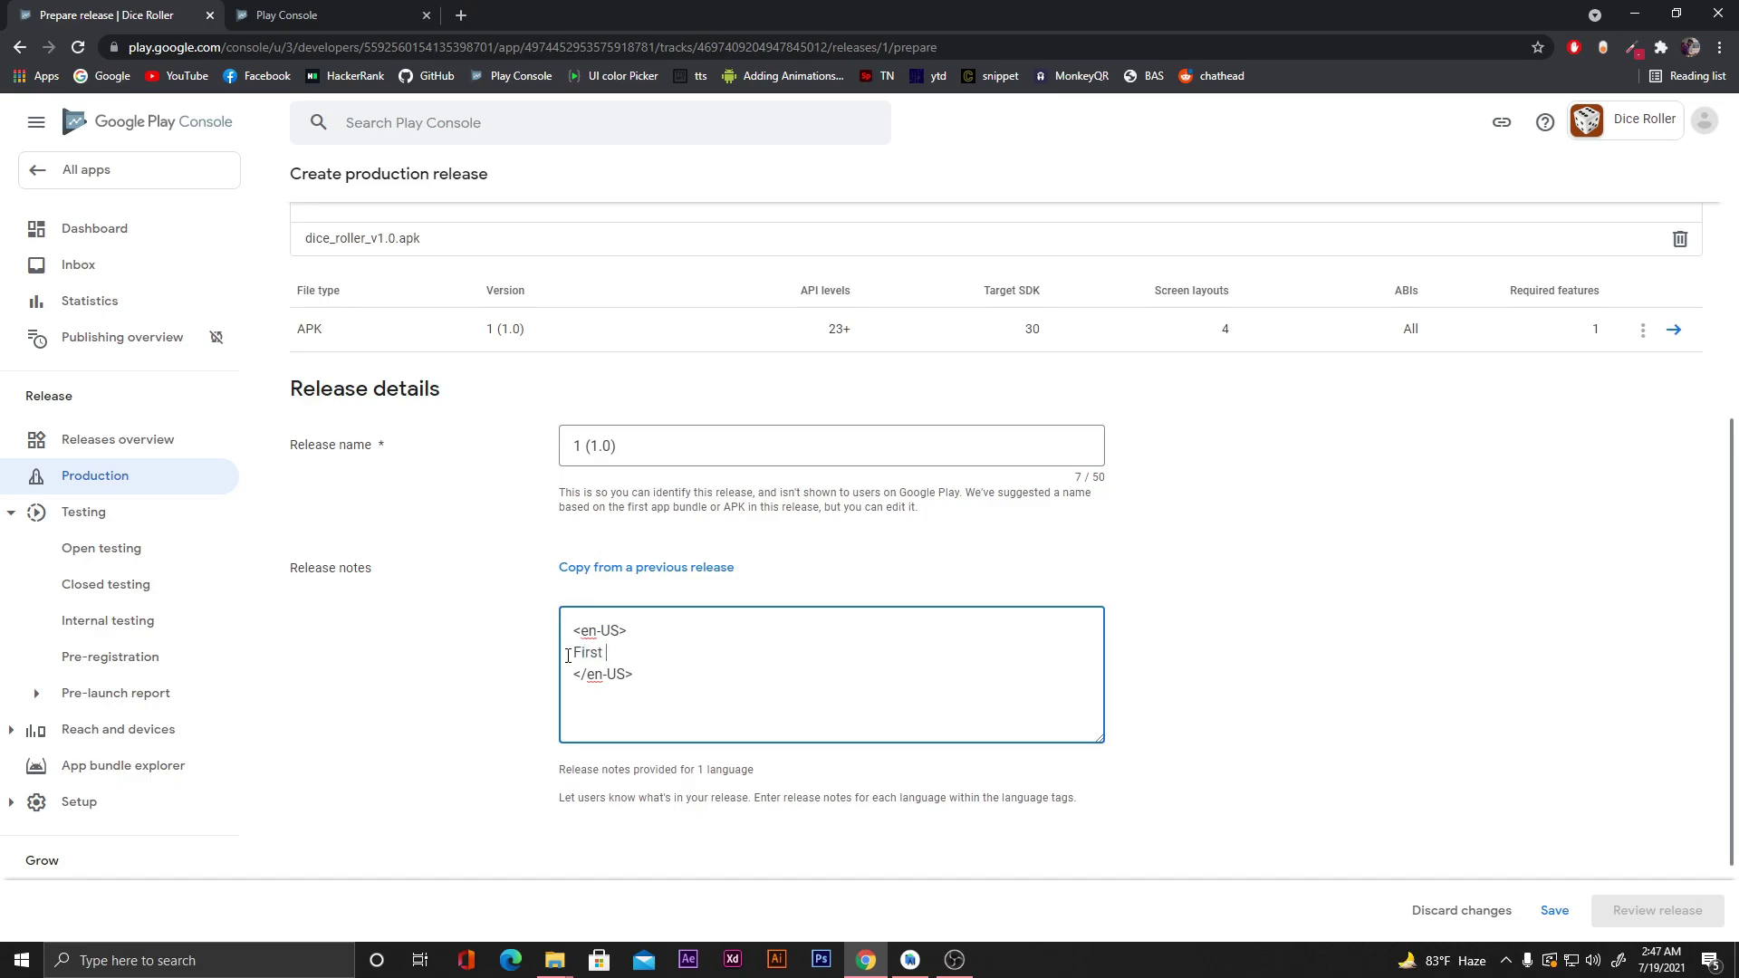
text( Release)
scroll(1211, 670, down, 2)
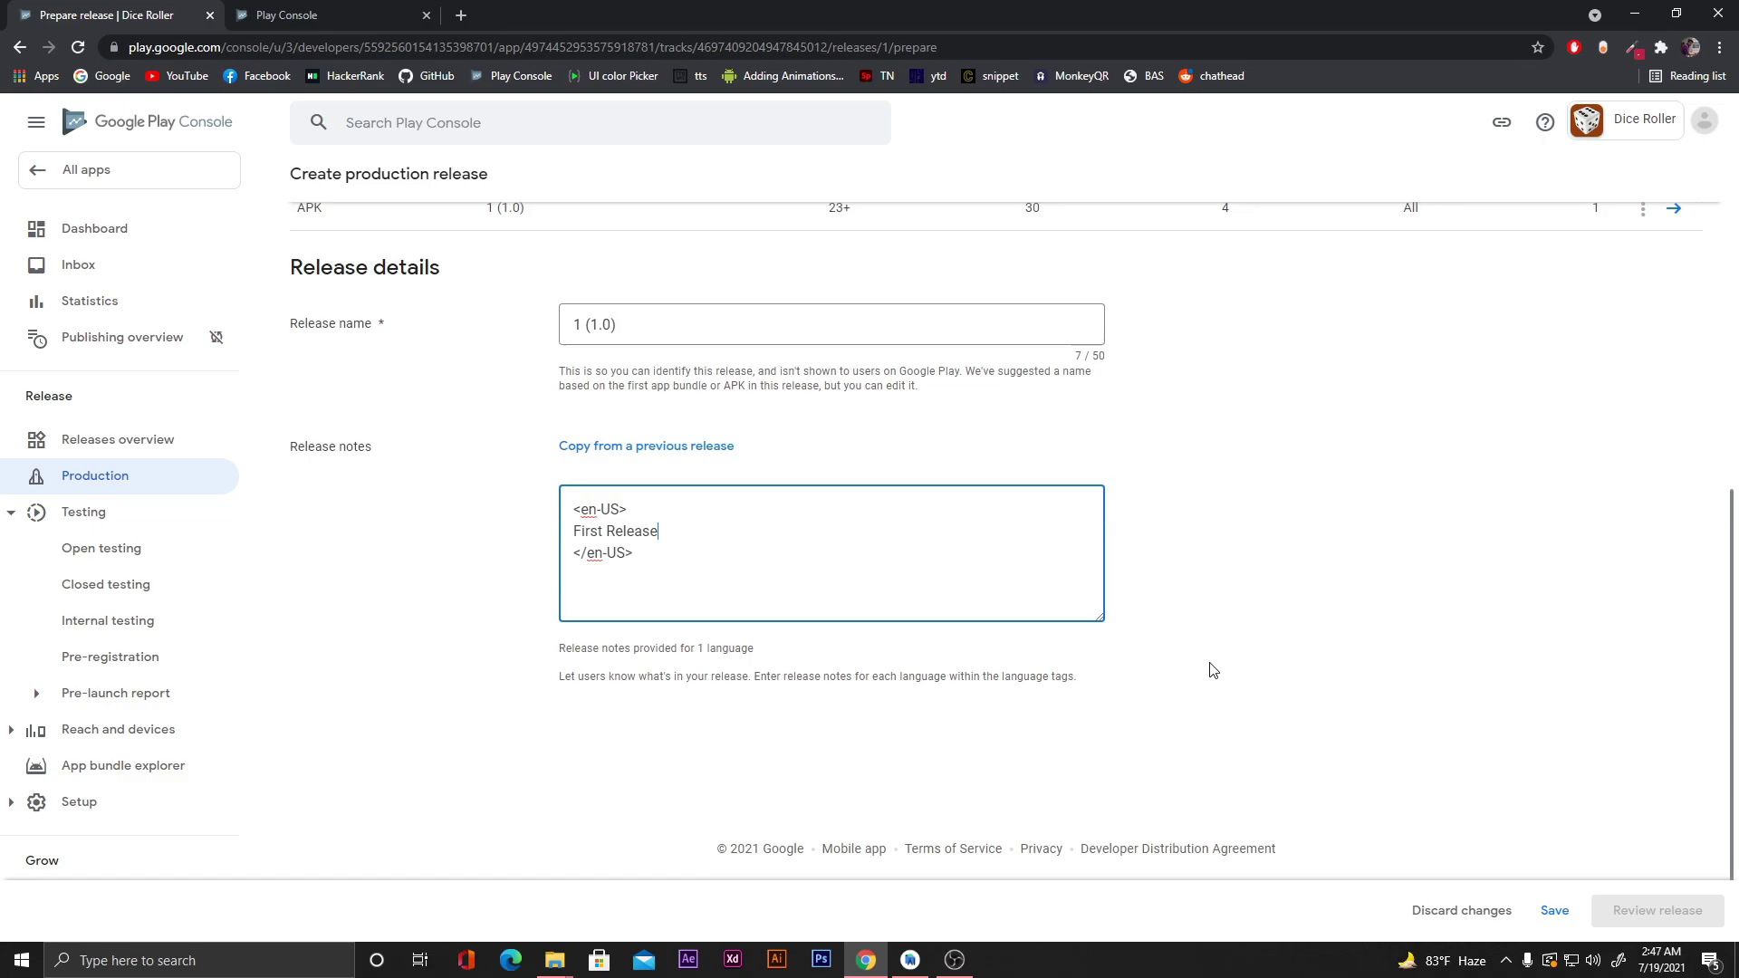
scroll(1212, 670, up, 6)
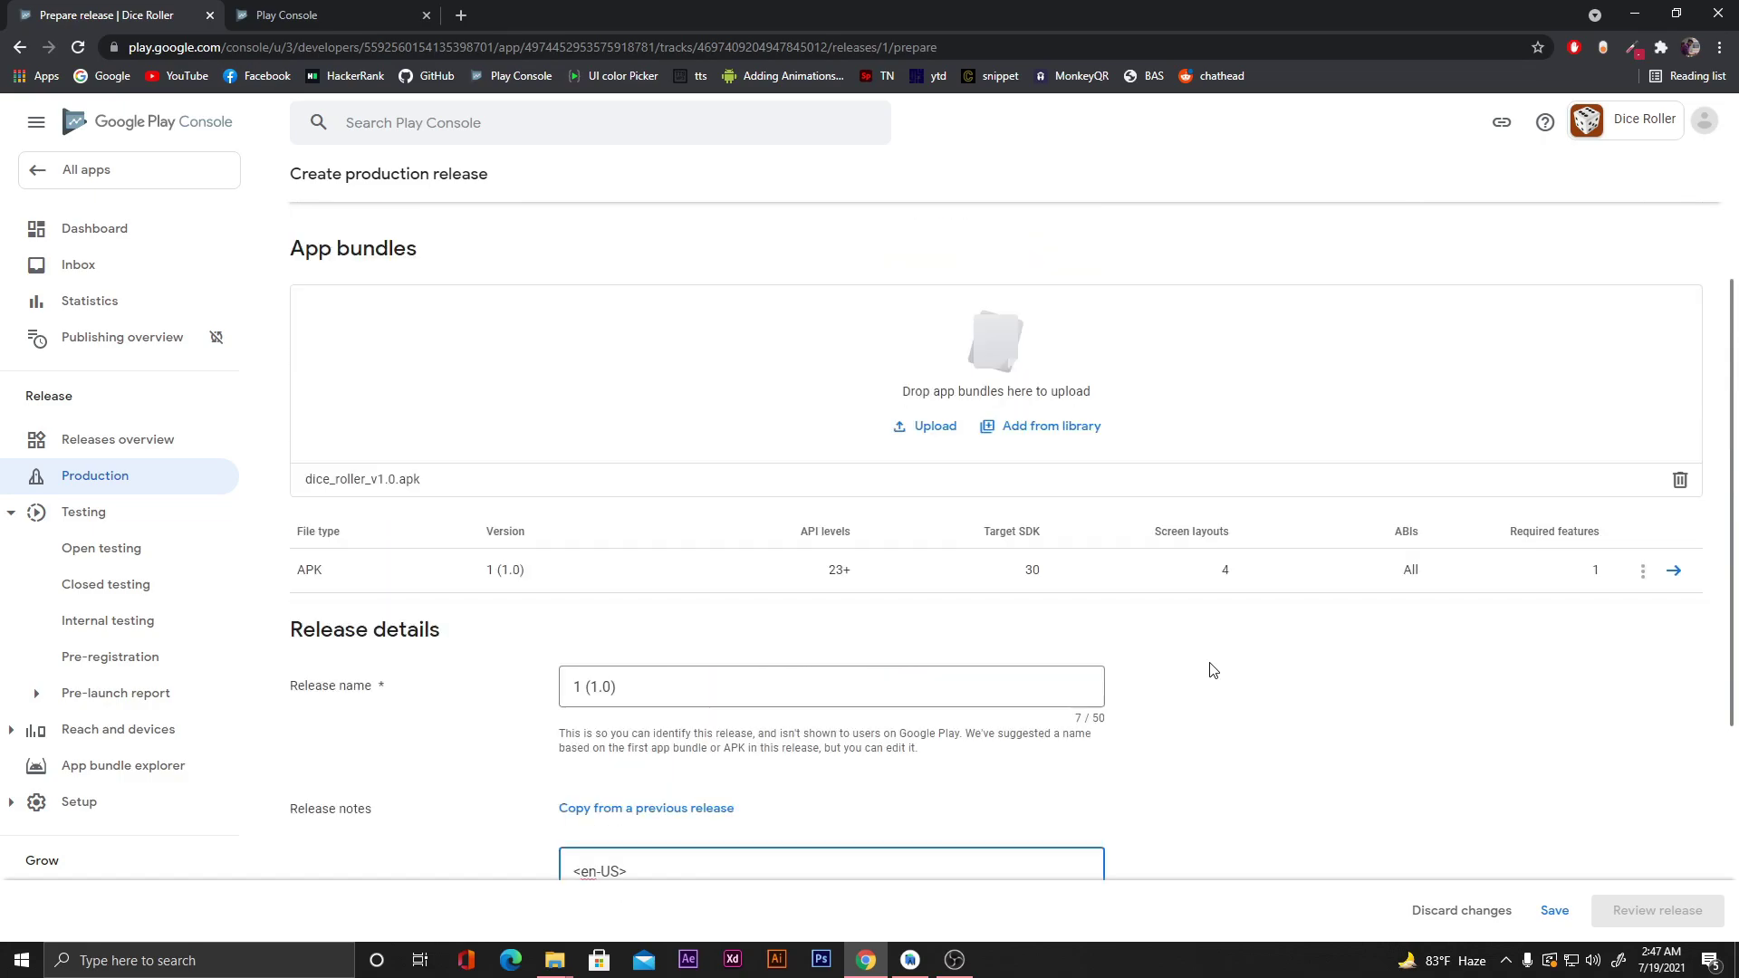
scroll(1228, 683, down, 6)
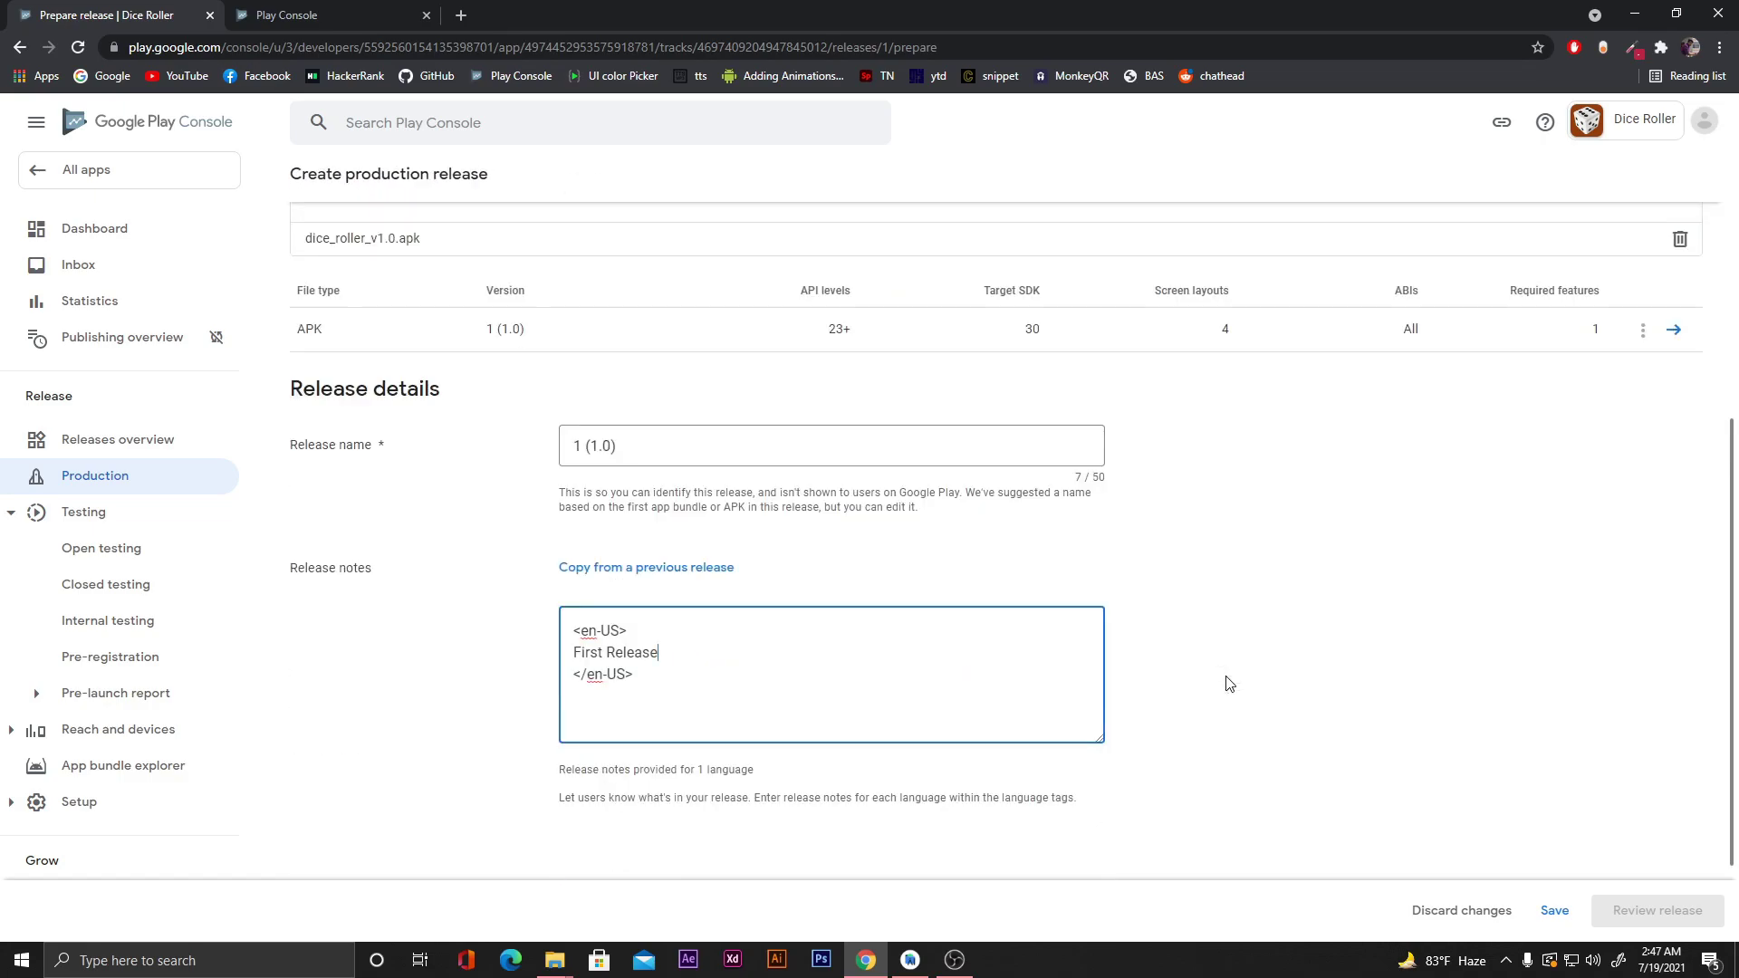
click(1550, 907)
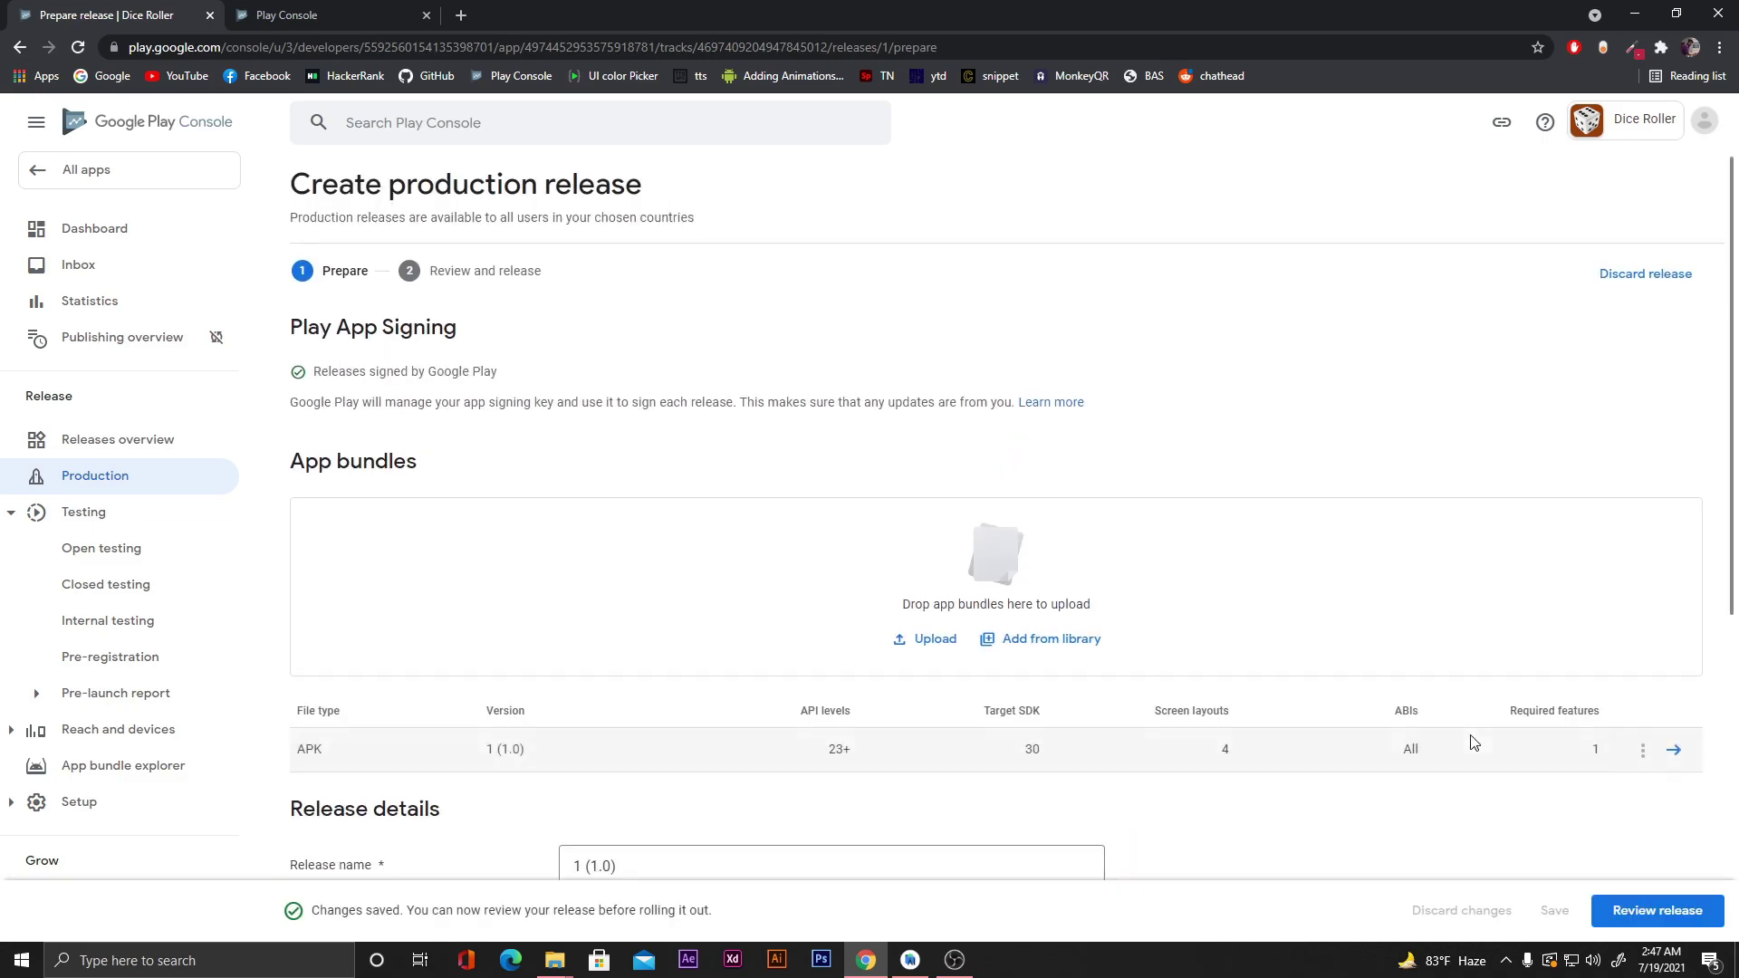
scroll(1474, 742, down, 6)
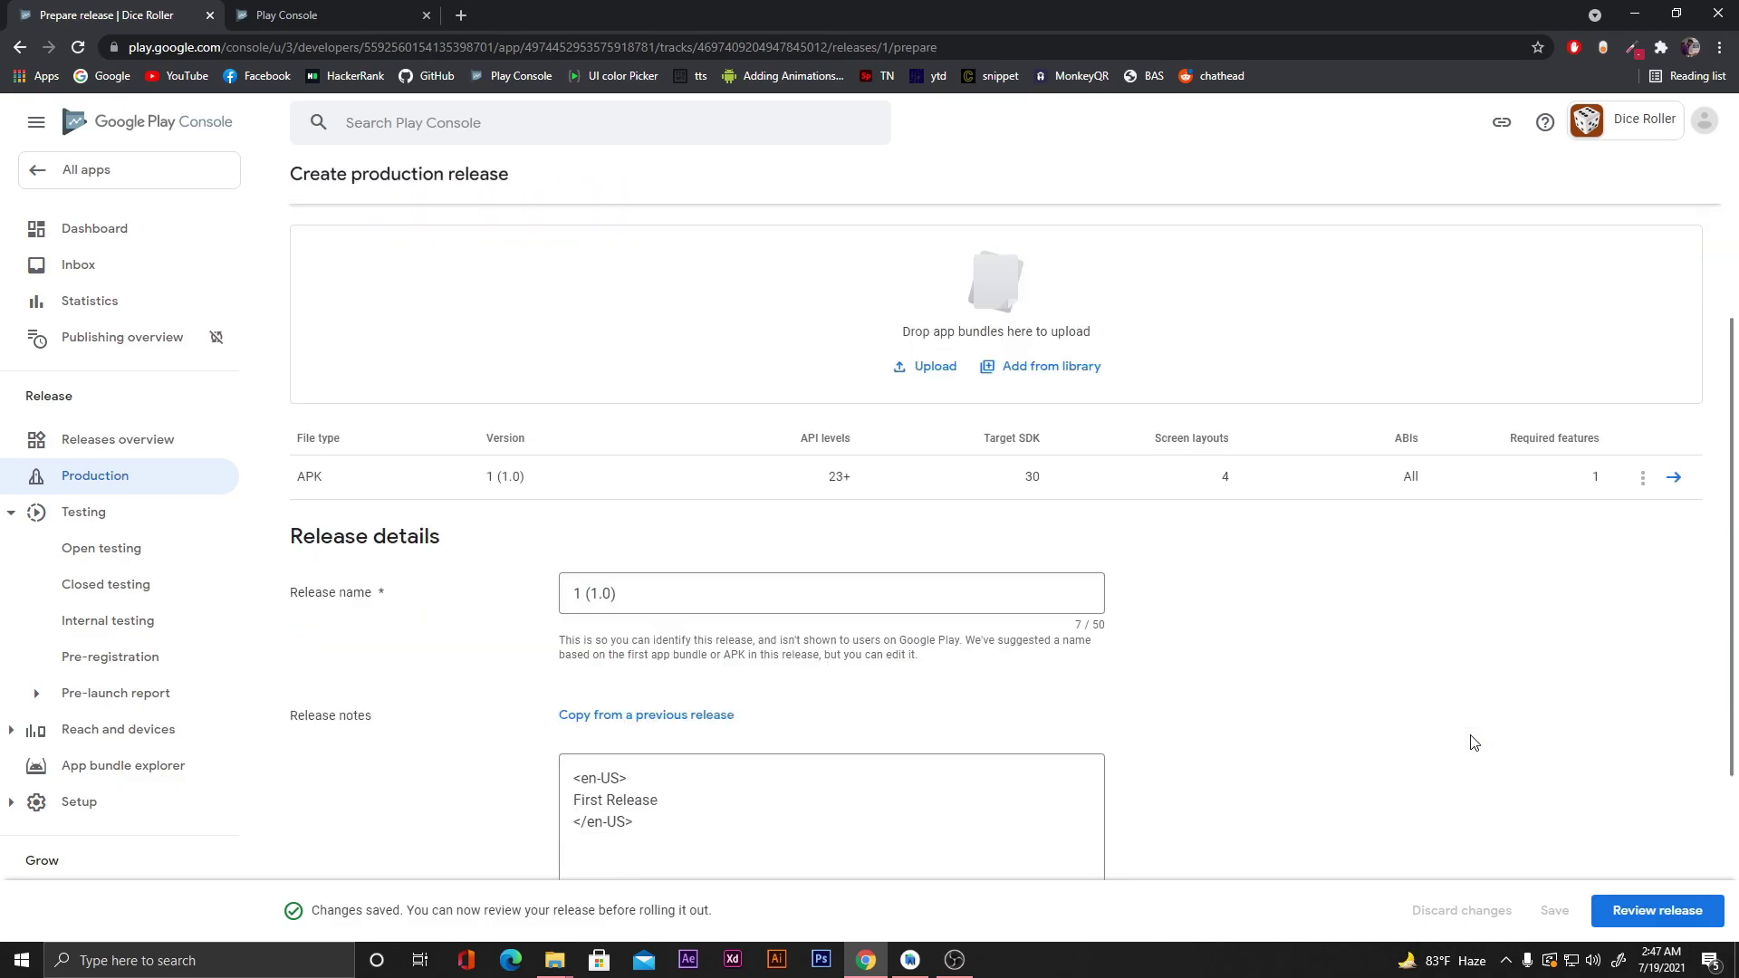
Review release 1 (1.0), check its two warnings, and confirm the rollout to Production.
click(1670, 920)
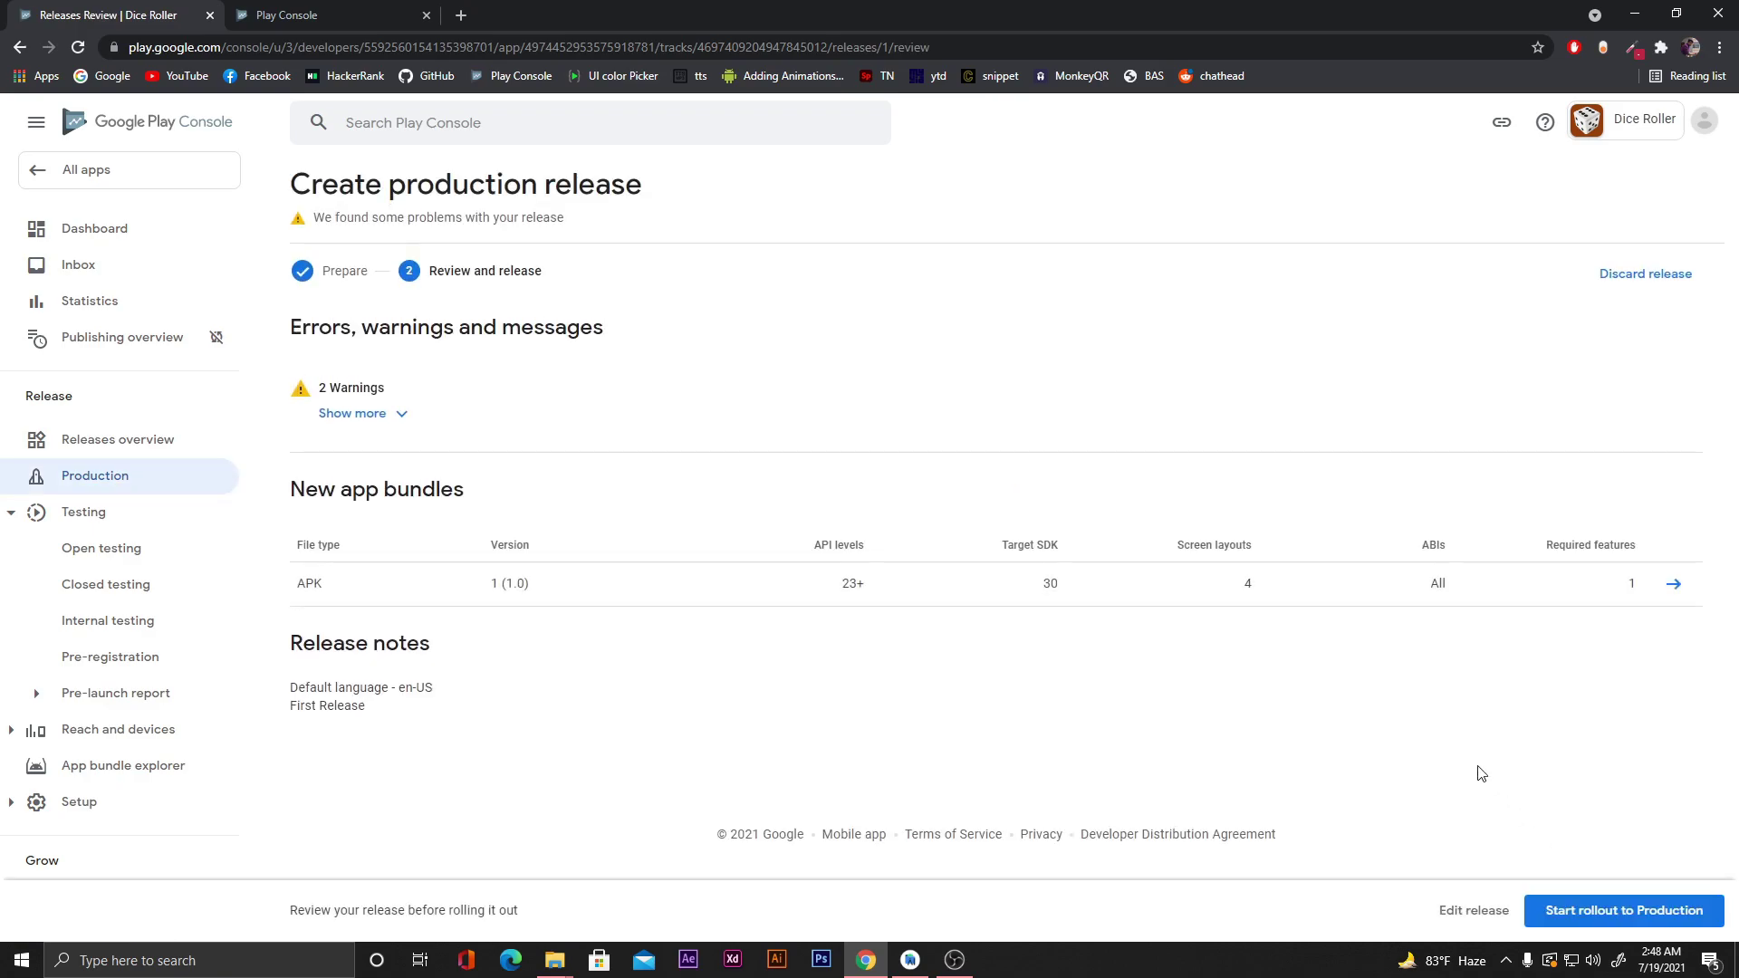
click(401, 424)
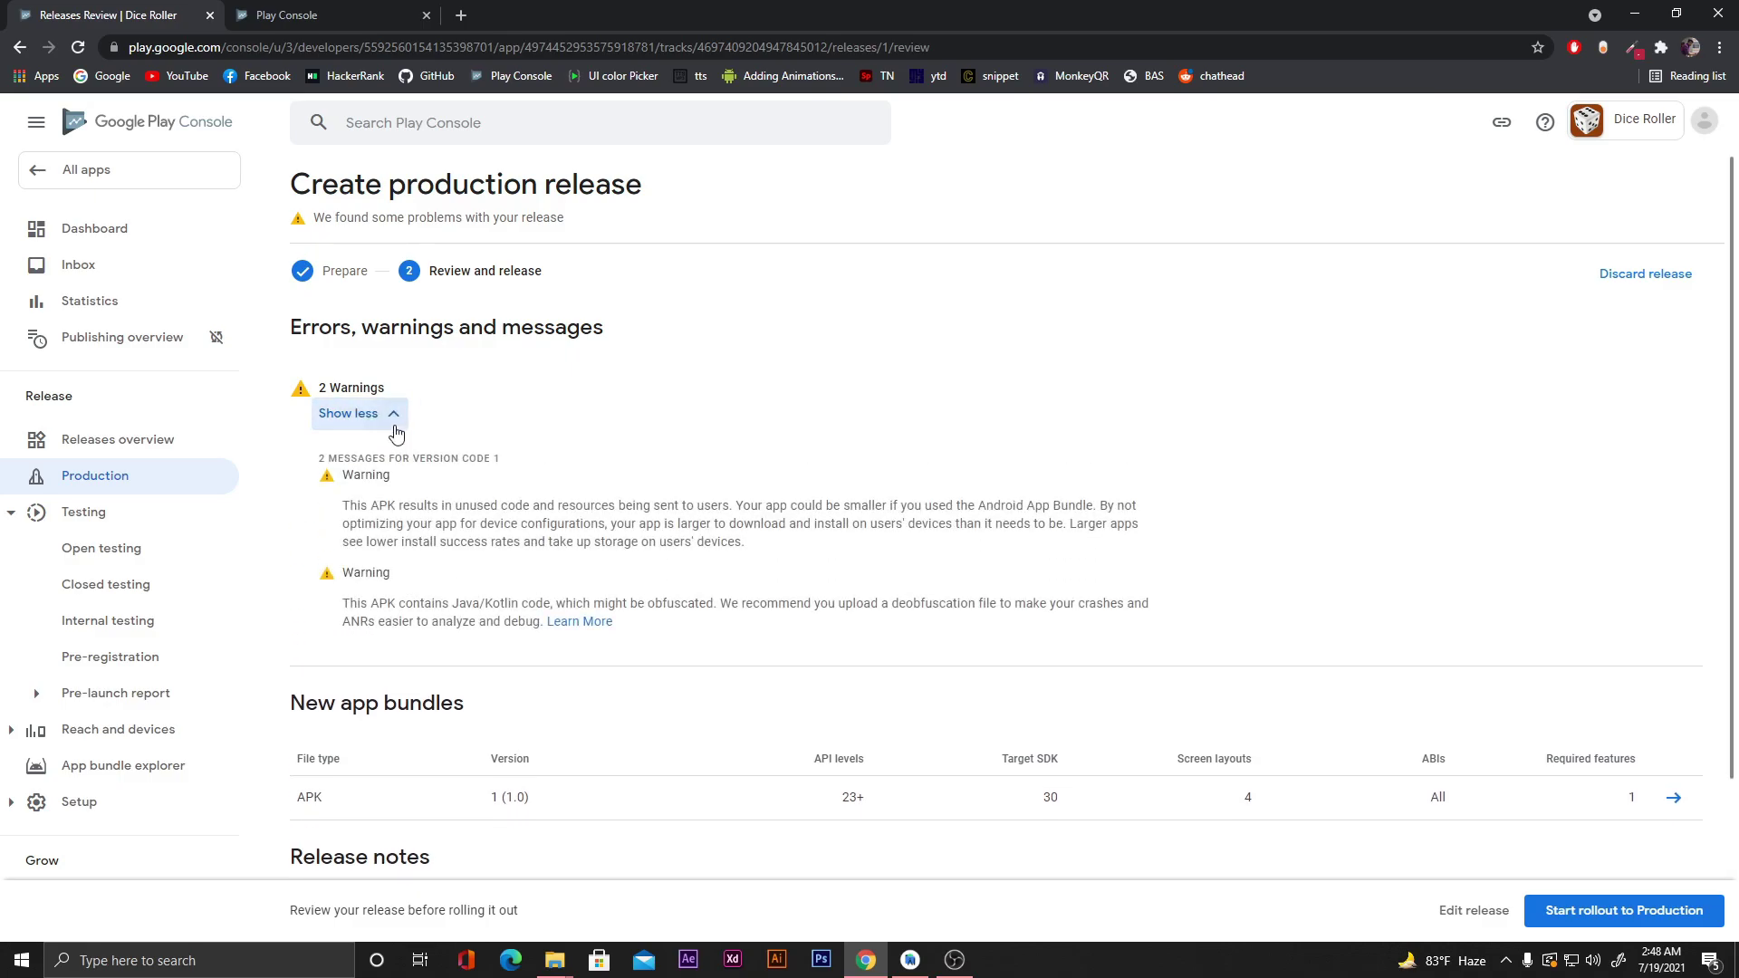
click(399, 426)
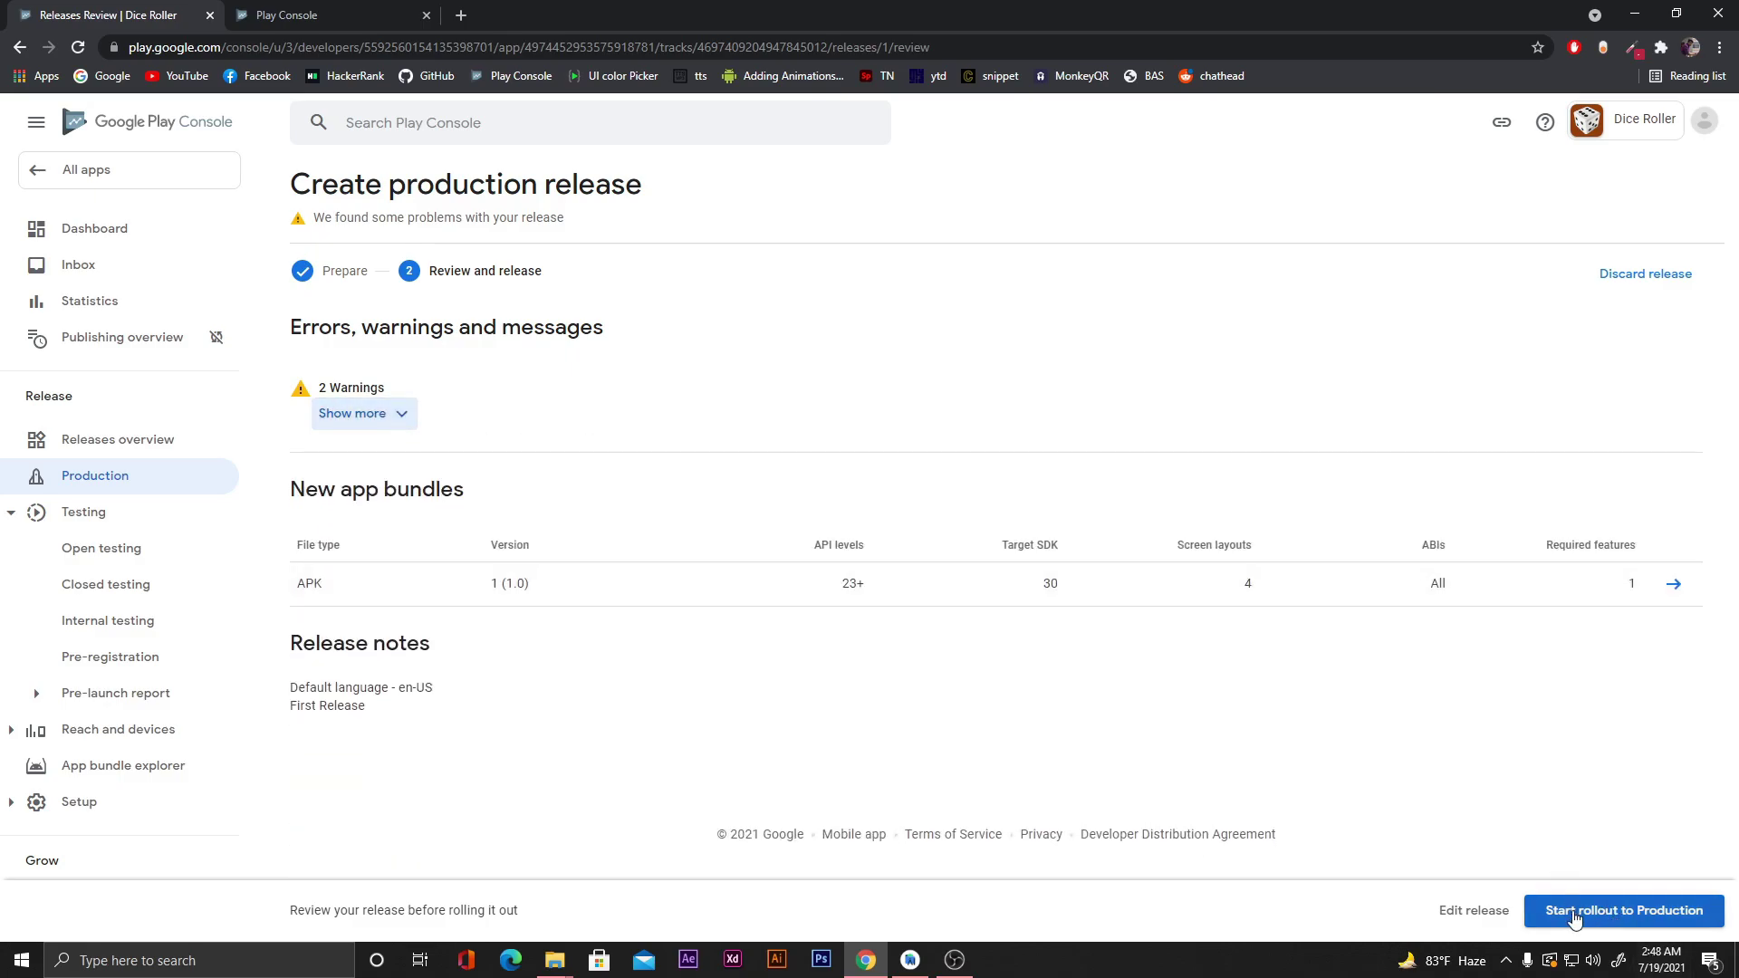
click(1627, 913)
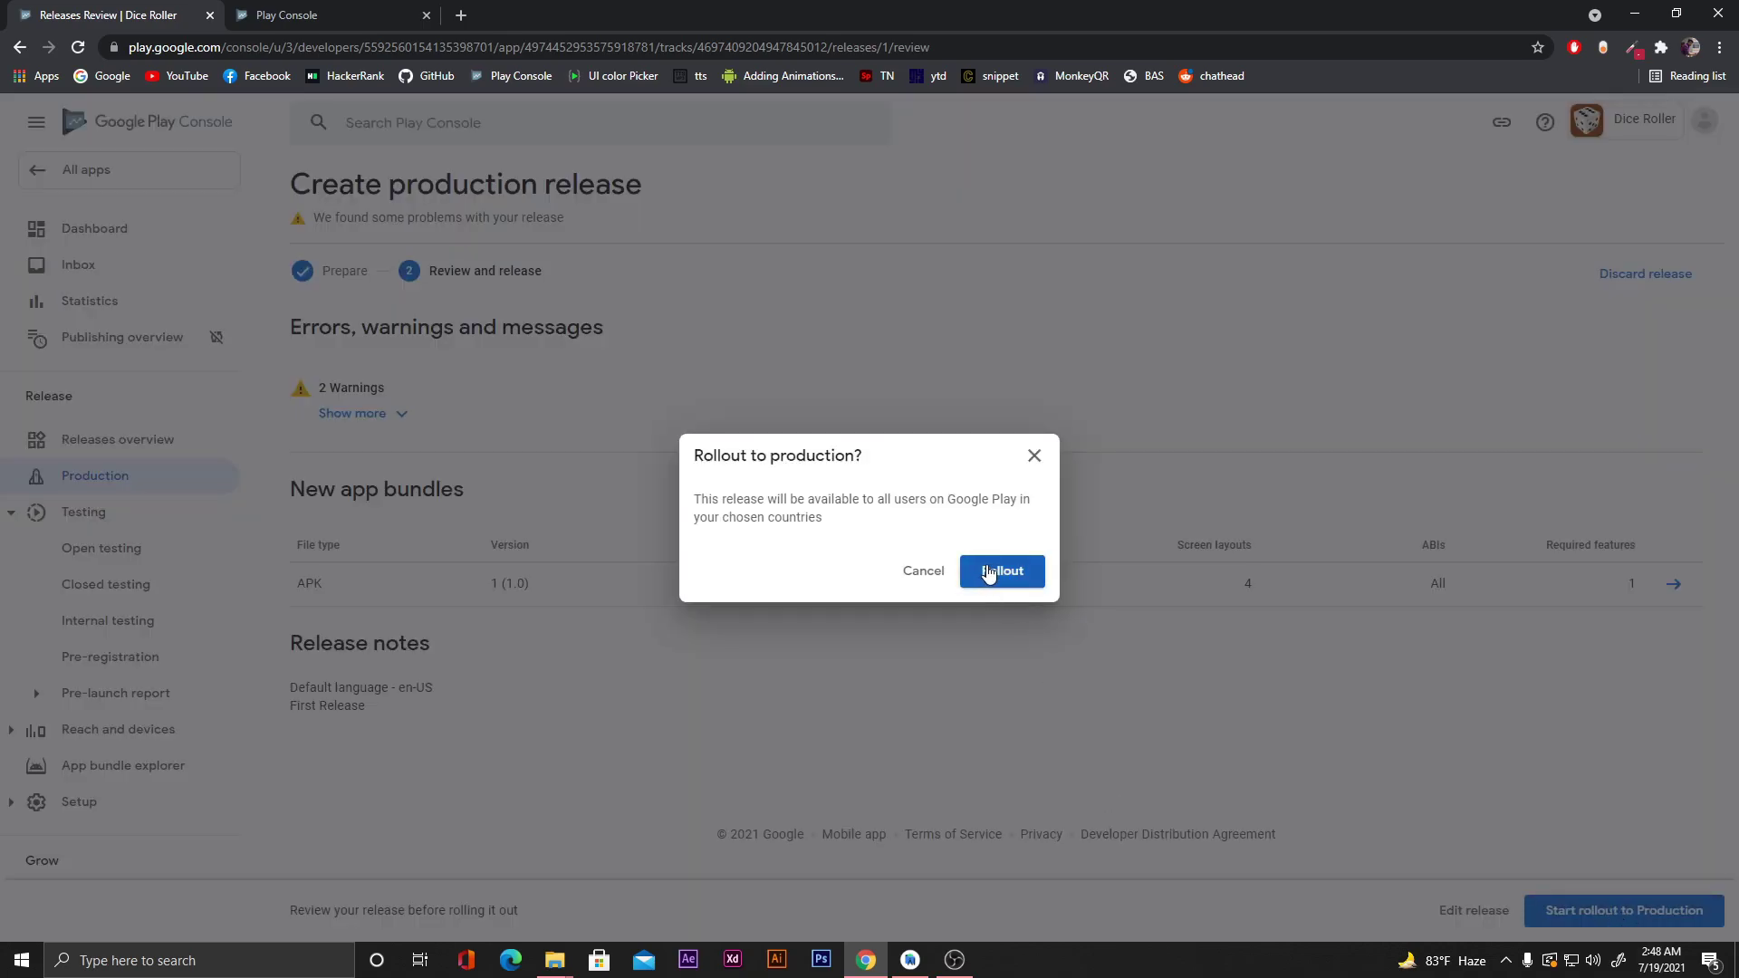
click(993, 571)
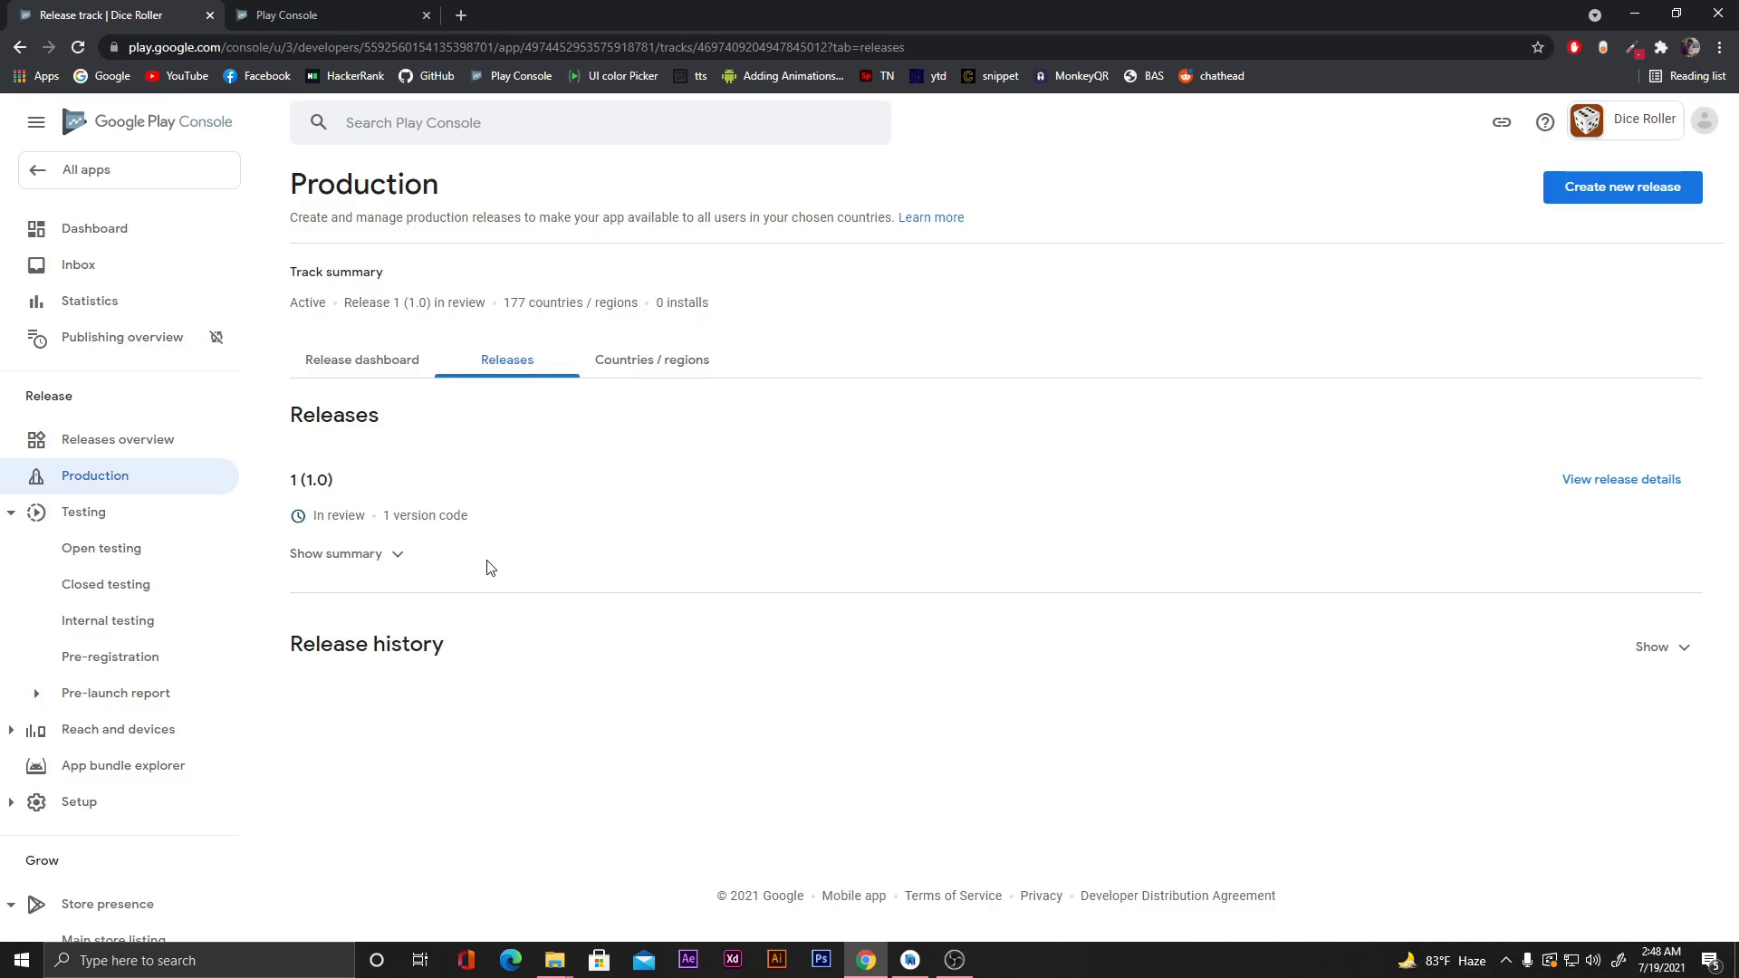
Show All apps and toggle App status sorting to confirm Dice Roller's update is In review.
click(163, 184)
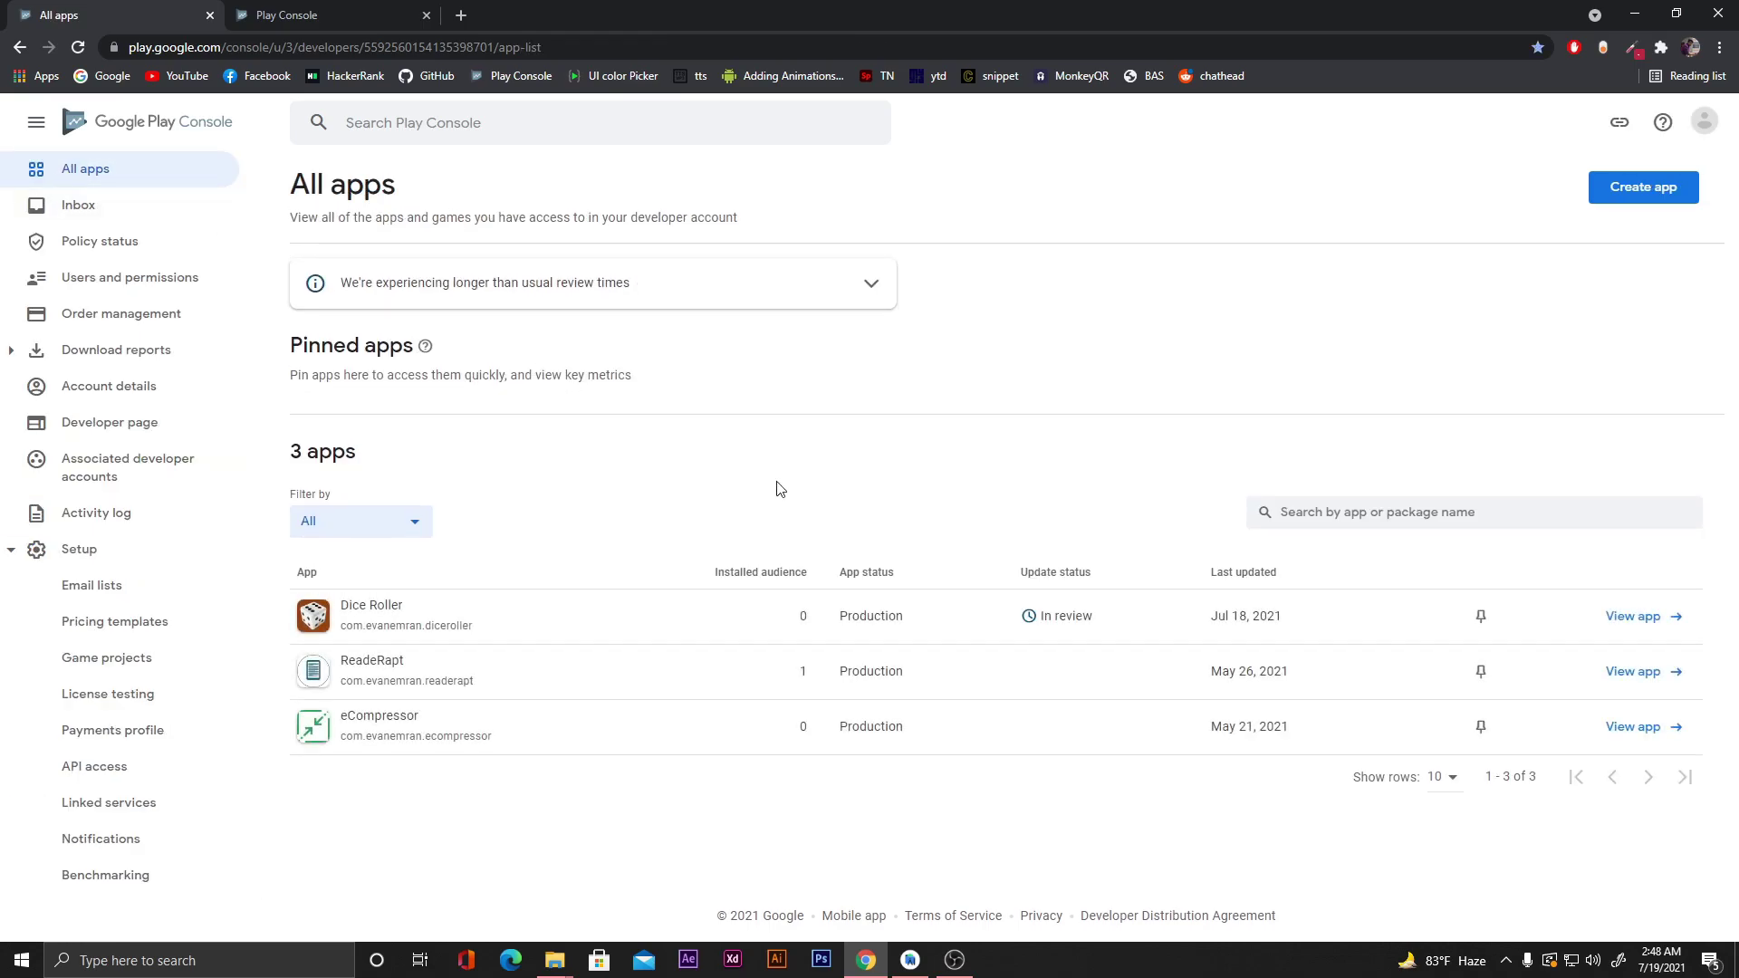
click(901, 579)
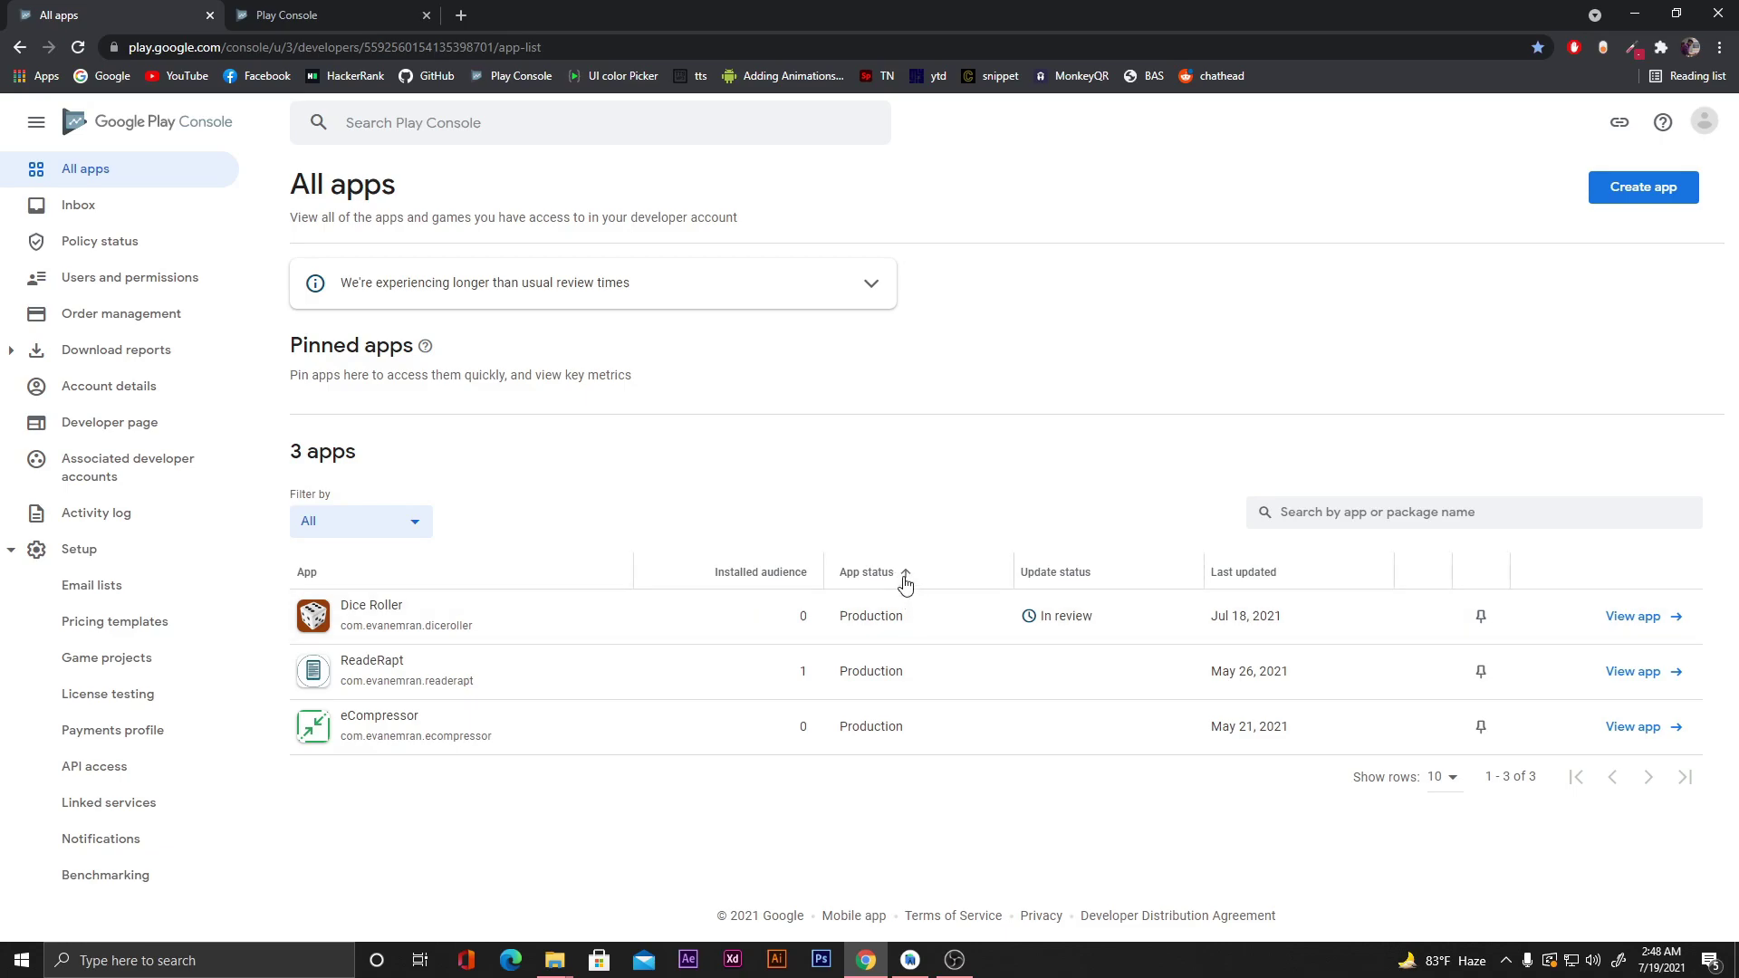
click(1053, 575)
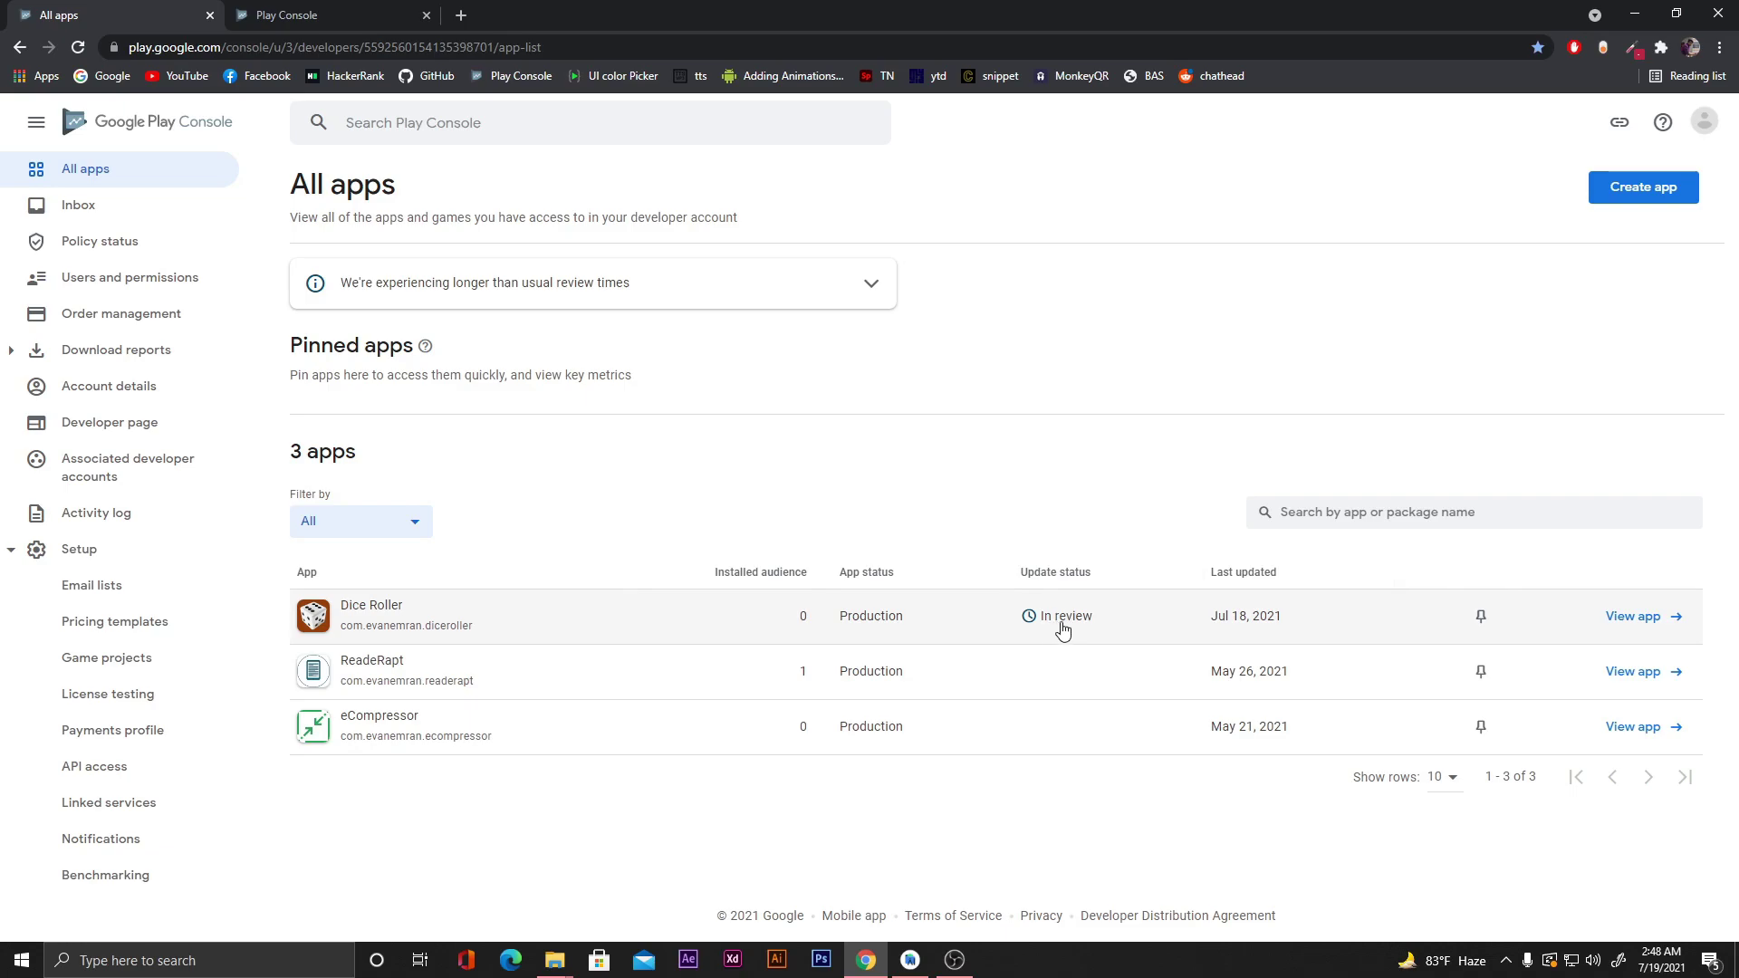